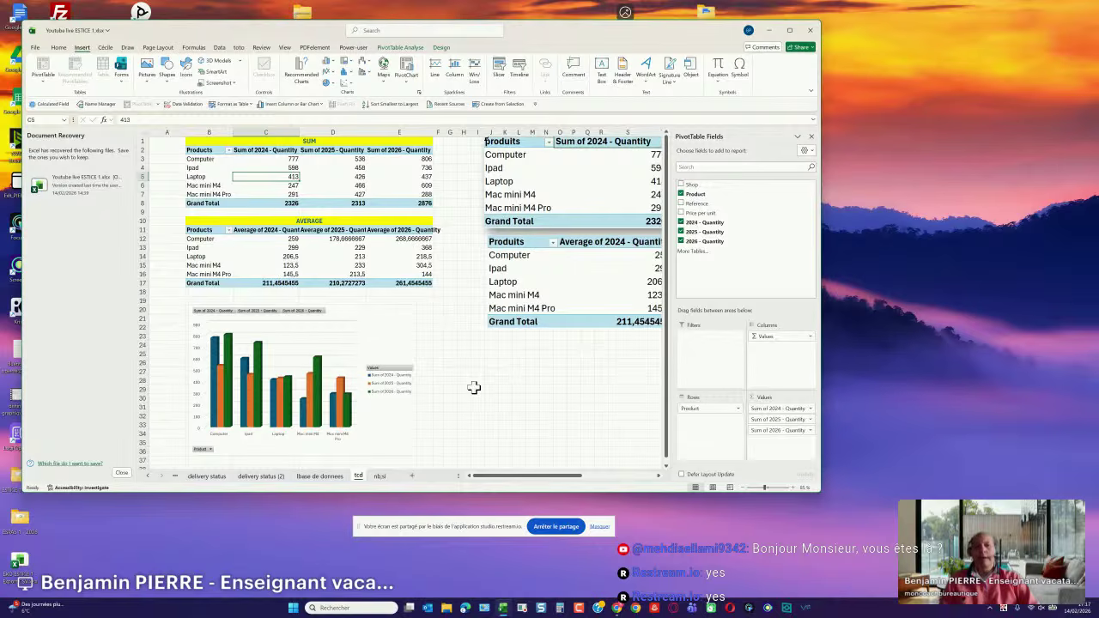
Open the base de donnees sheet and examine its shop, product, reference, price and yearly quantity columns.
left_click(325, 477)
scroll(423, 380, "up", 1)
scroll(422, 381, "up", 1)
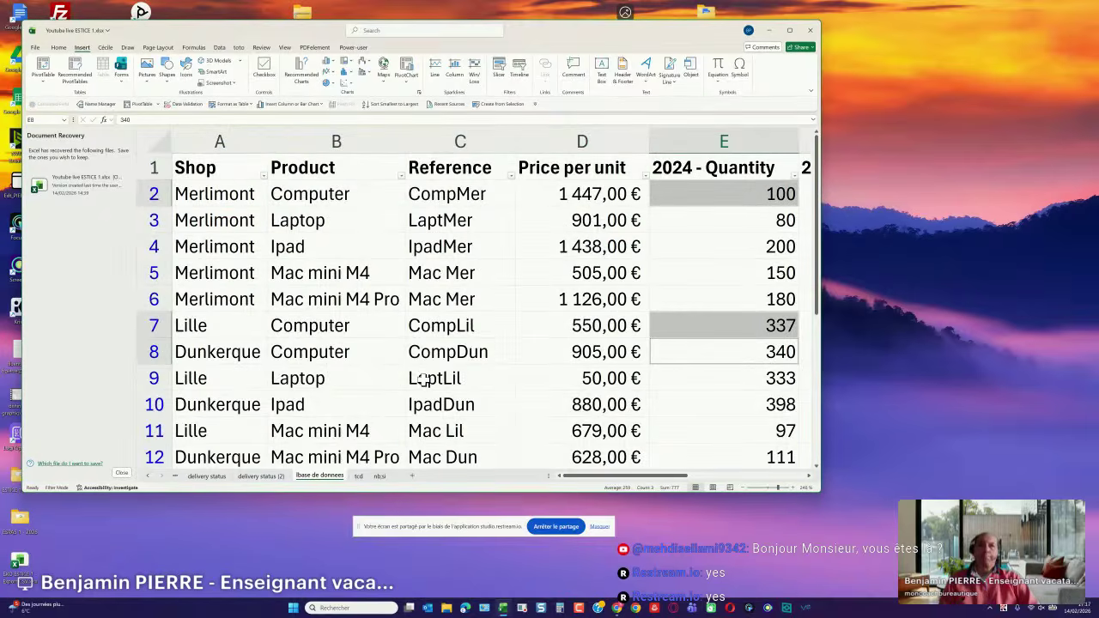
left_click(463, 324)
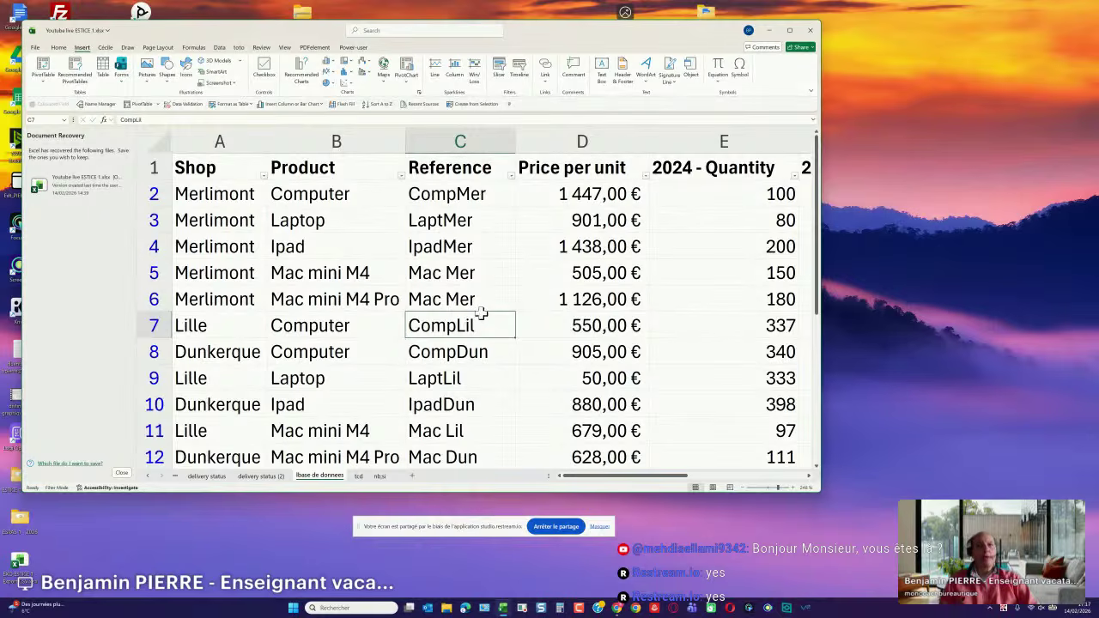
scroll(485, 312, "down", 2)
scroll(484, 311, "down", 1)
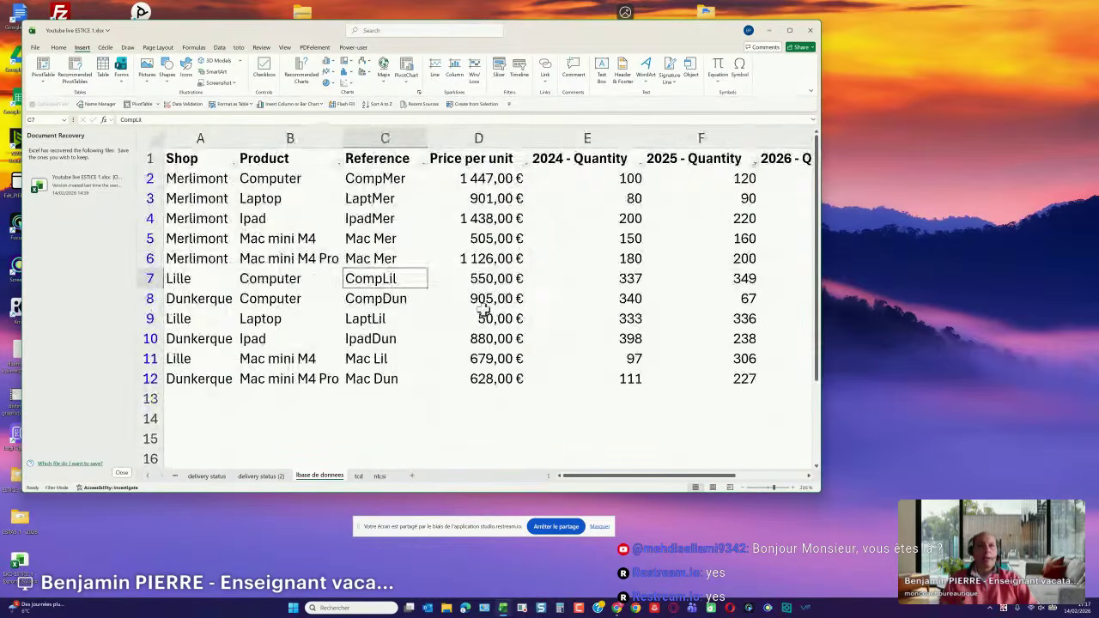
scroll(484, 309, "down", 1)
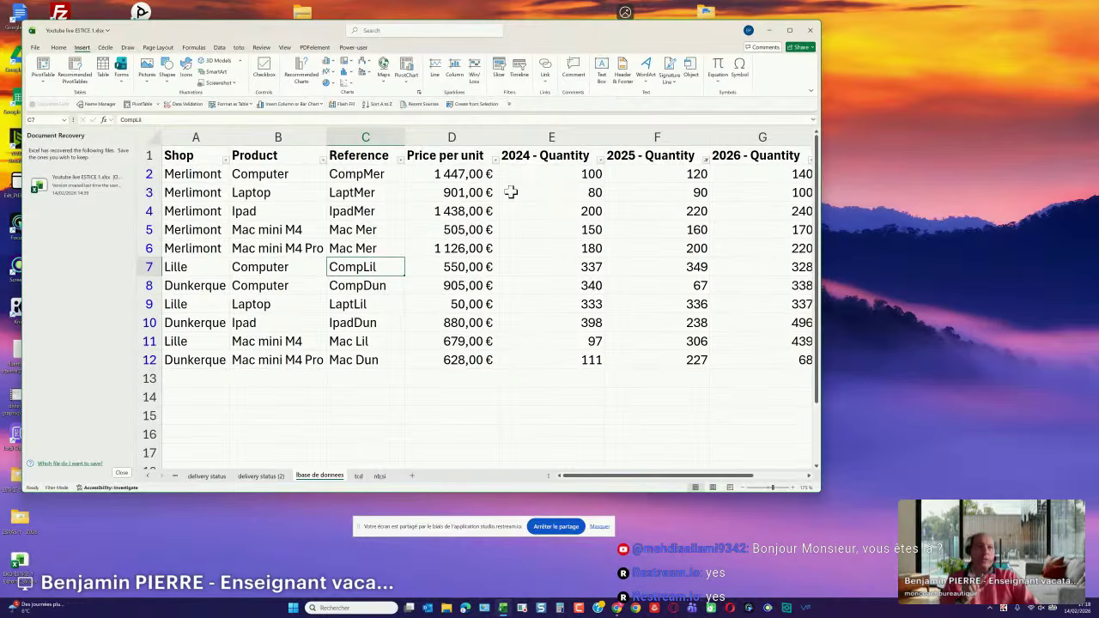
Create named ranges for the whole data table from the top row labels only, and review the workbook's defined names.
left_click(507, 225)
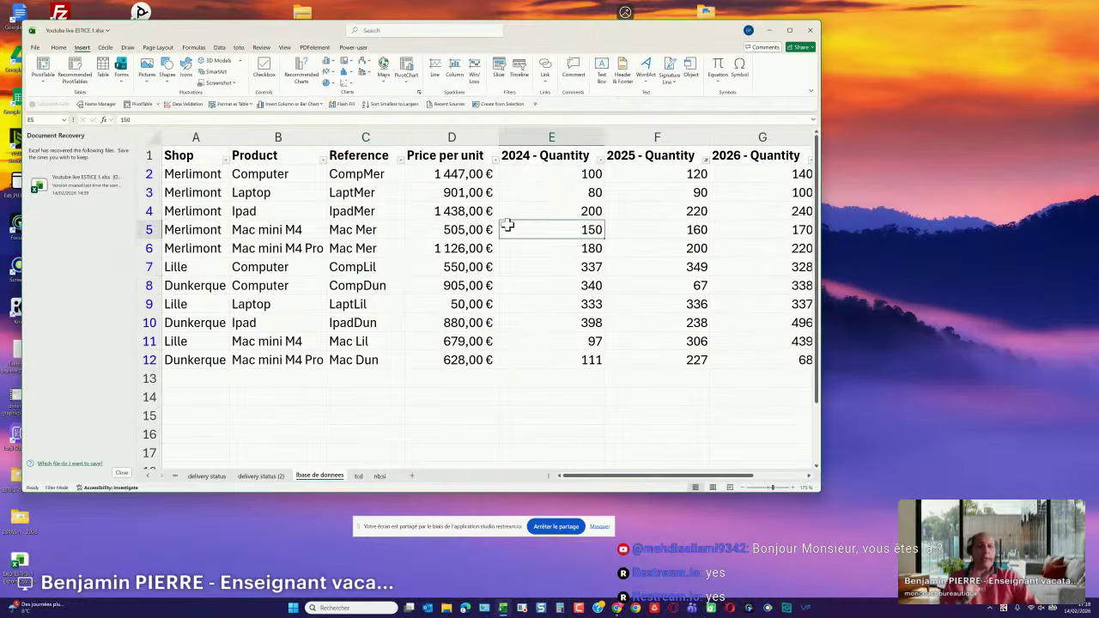
left_click(463, 248)
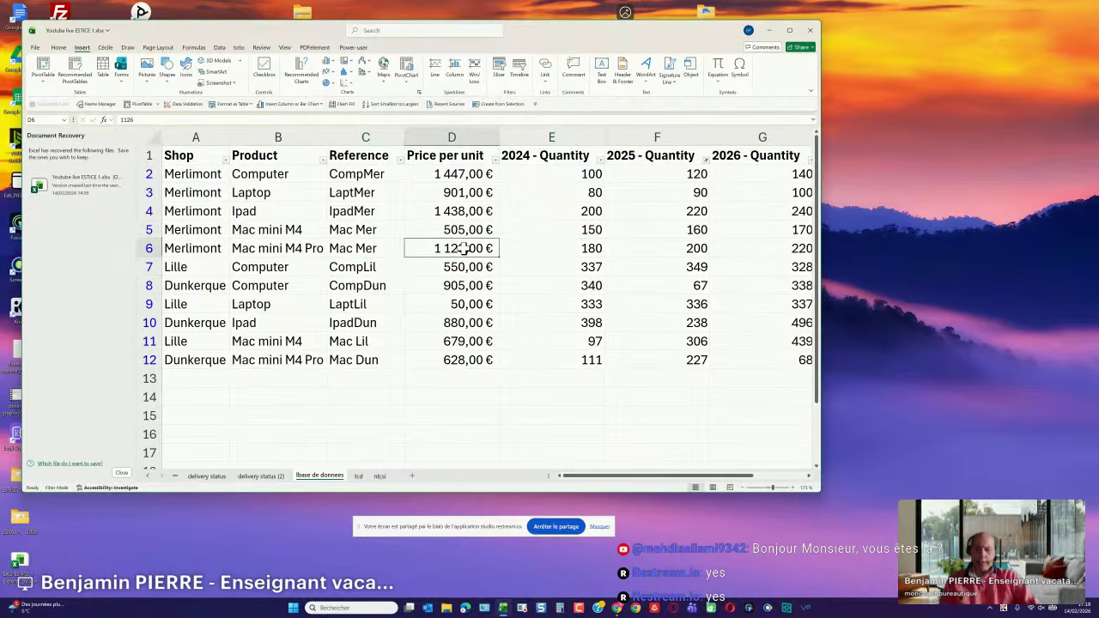
key("ctrl+a")
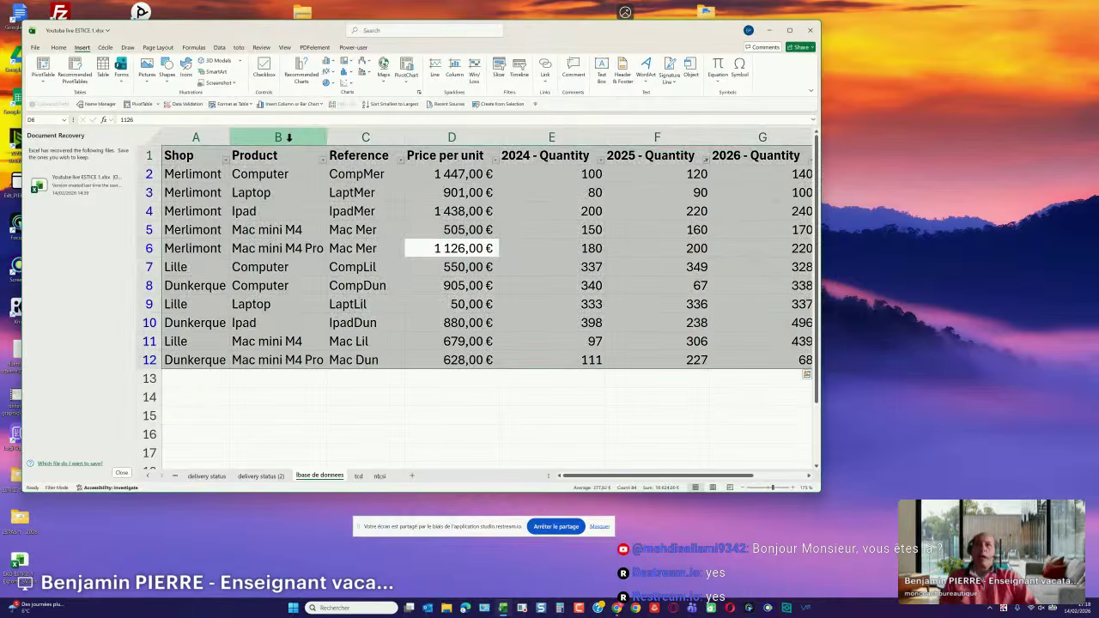
left_click(195, 49)
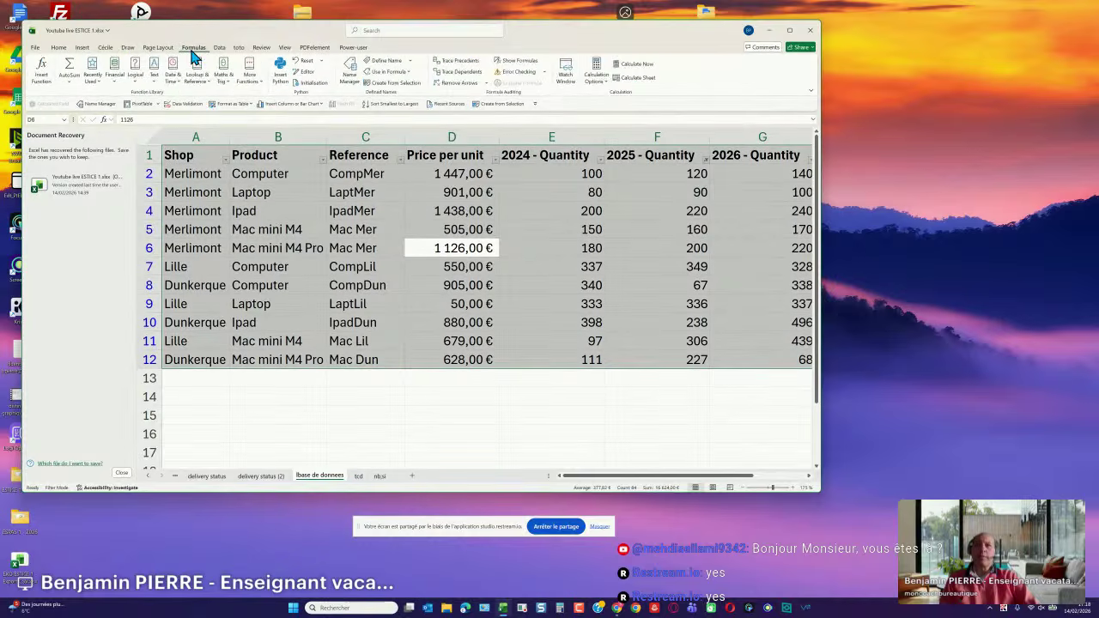
left_click(368, 83)
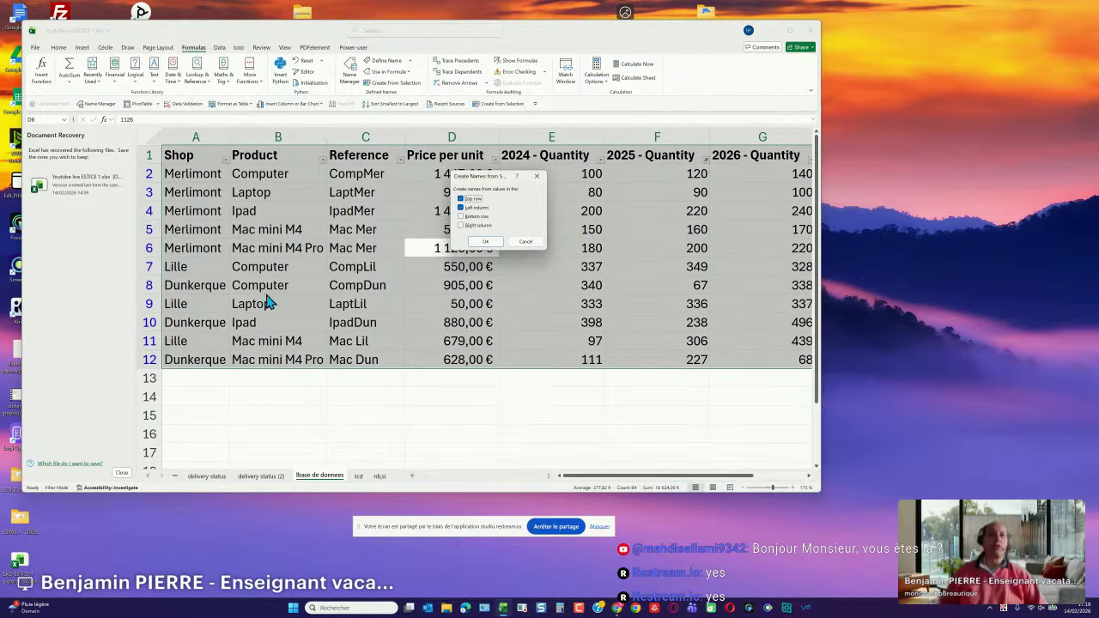
left_click(460, 208)
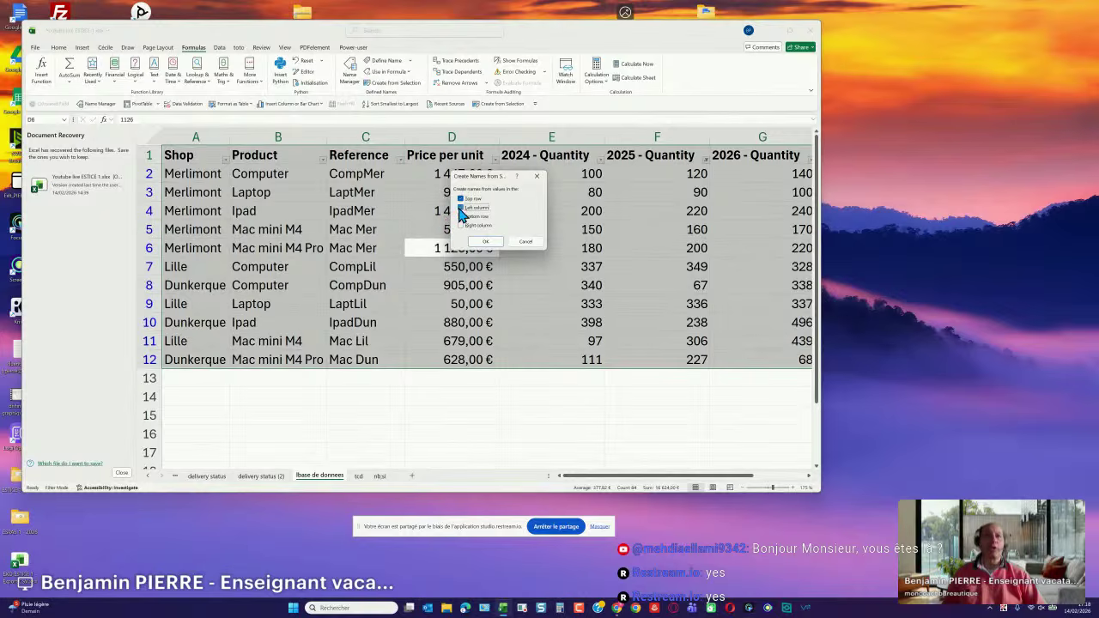
left_click(494, 243)
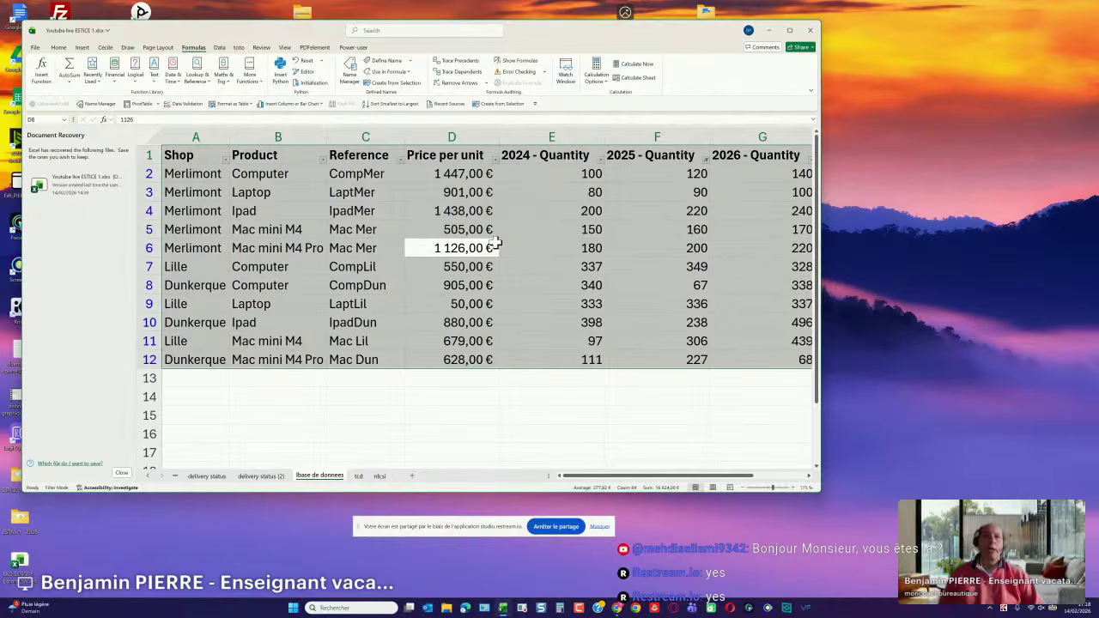
left_click(353, 74)
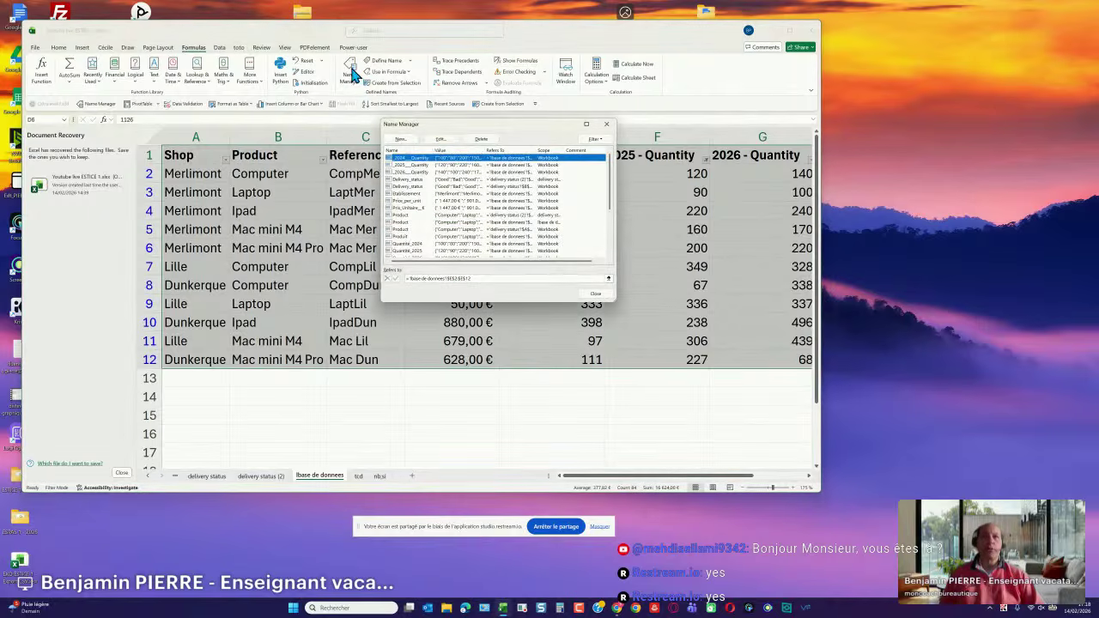
left_click(596, 293)
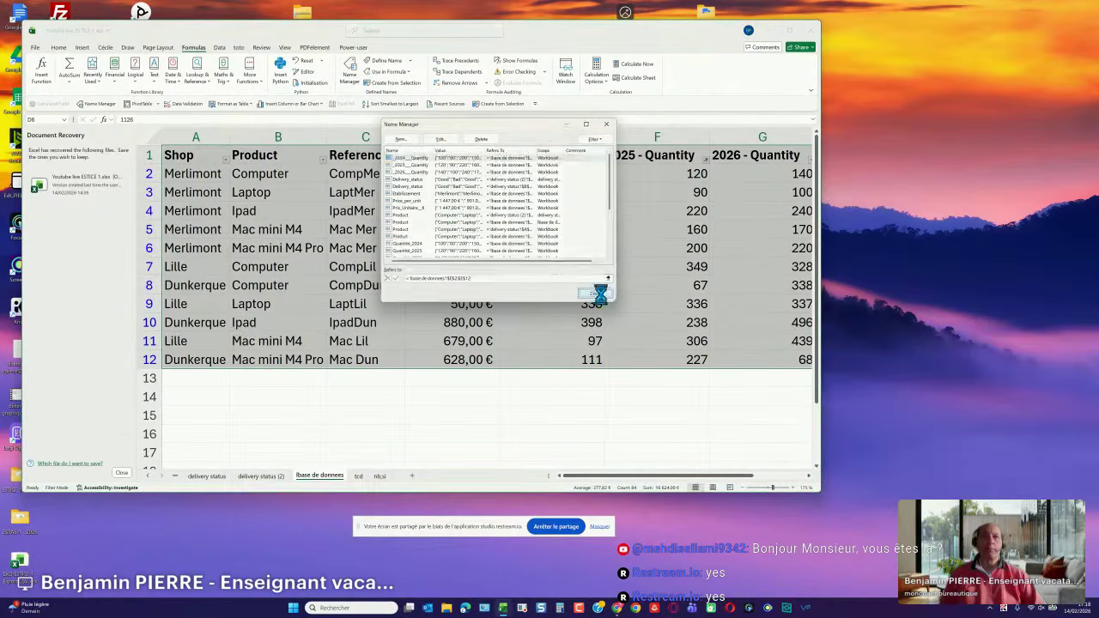
Total the 2024 quantities in cell E14 with a SUM formula that uses the named range _2024___Quantity.
left_click(540, 393)
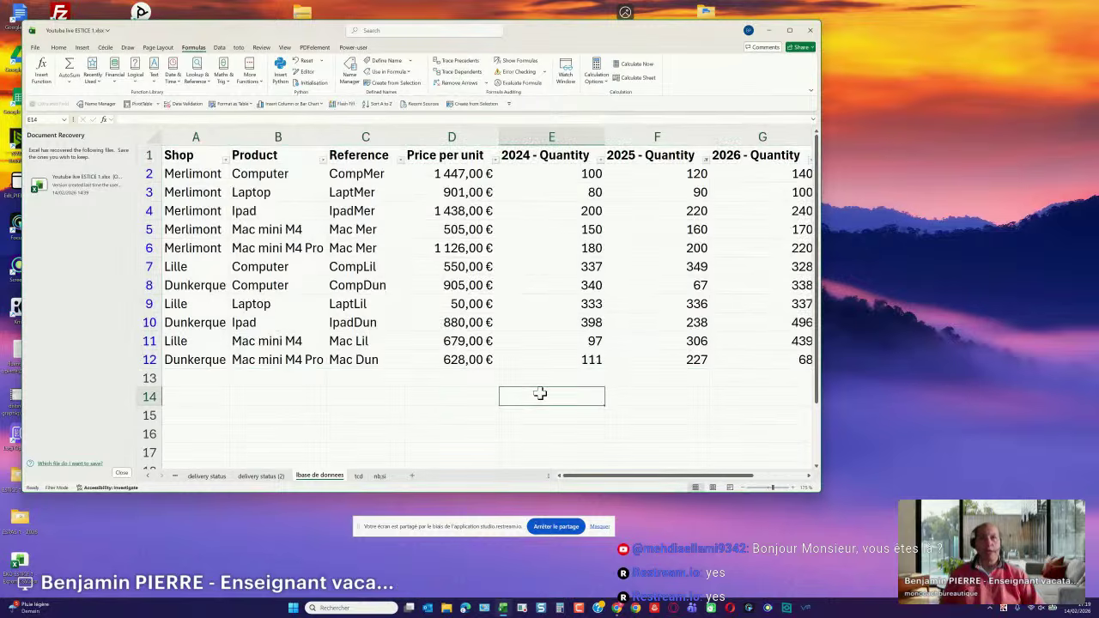
left_click_drag(566, 173, 562, 359)
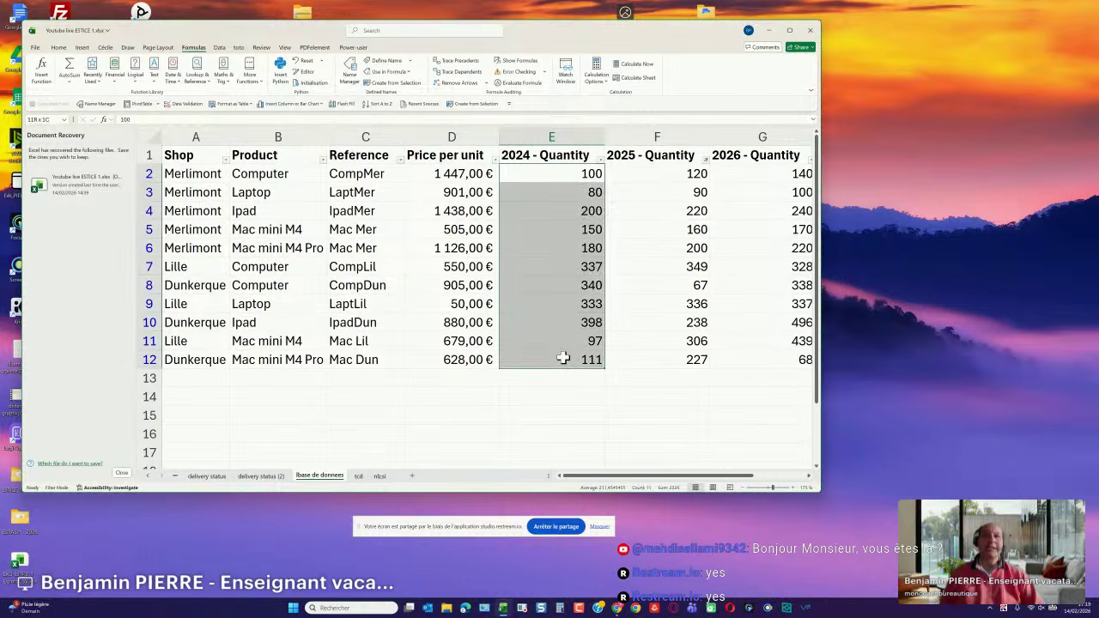
left_click(553, 394)
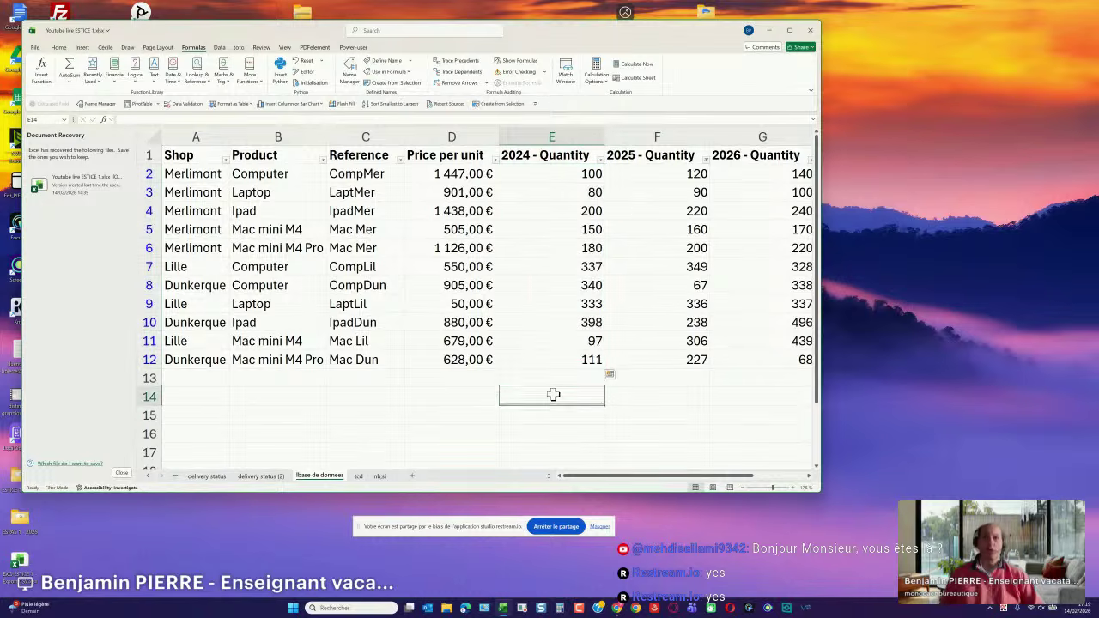
type("=su")
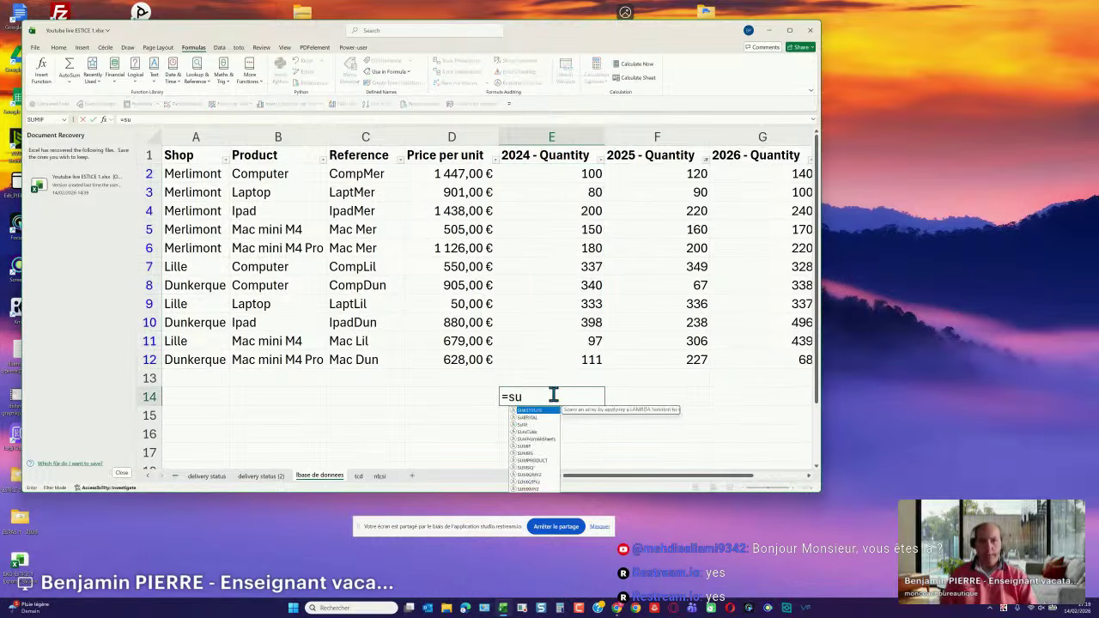
type("m(")
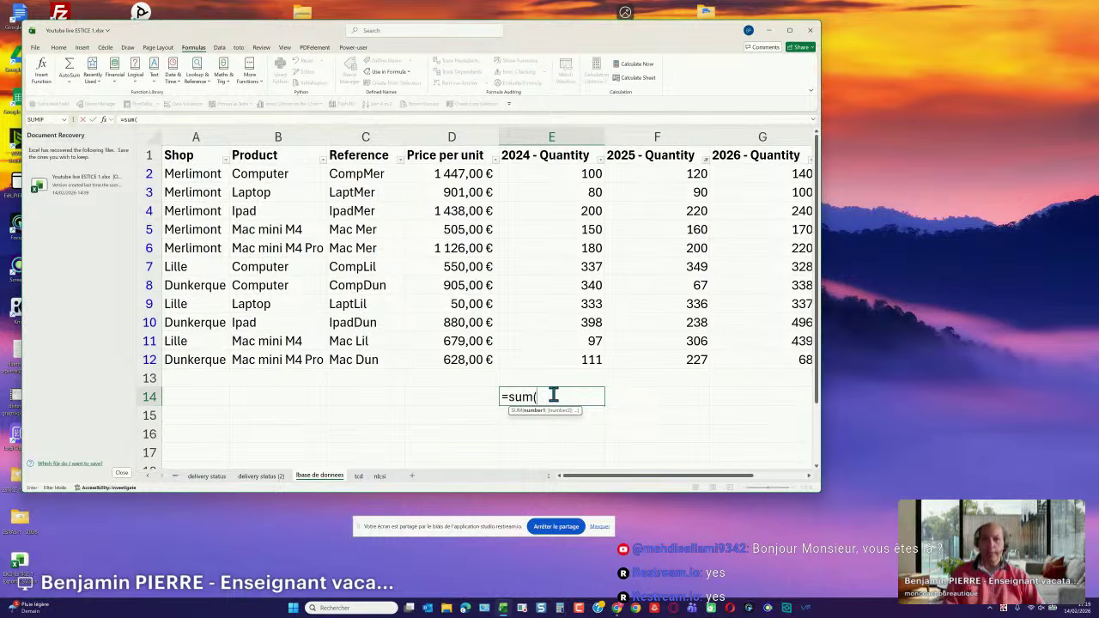
key("F3")
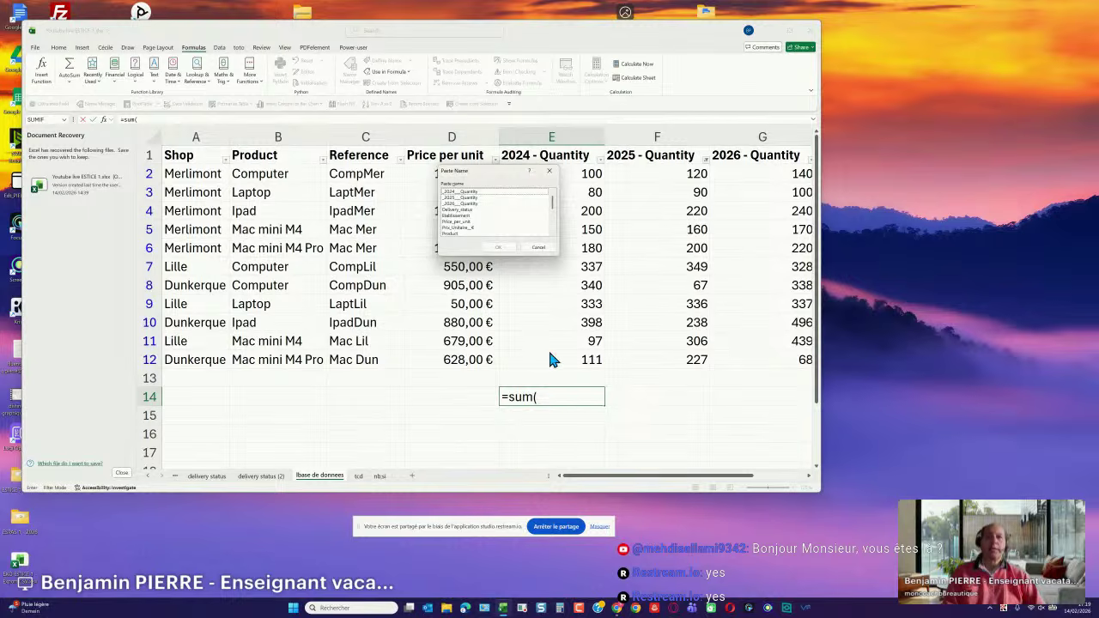
double_click(471, 193)
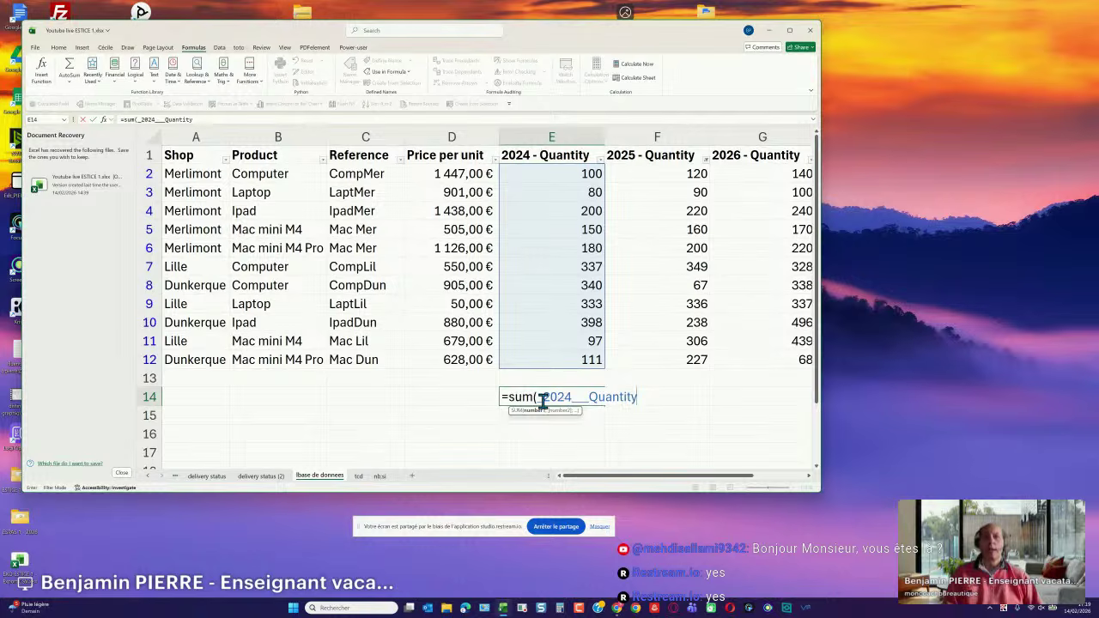
key("Return")
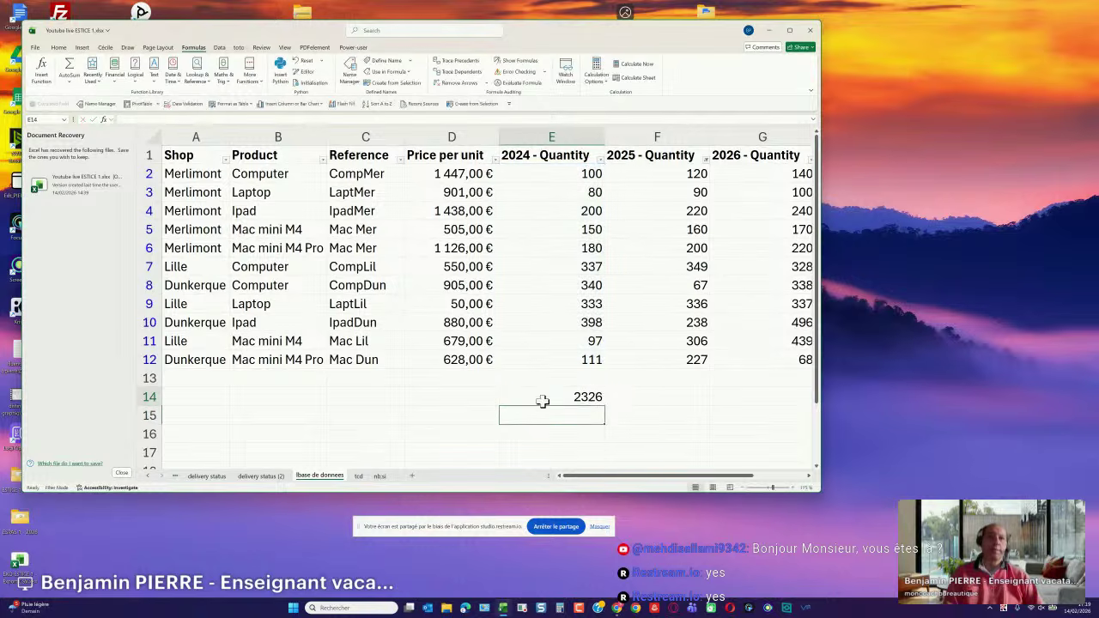
double_click(543, 396)
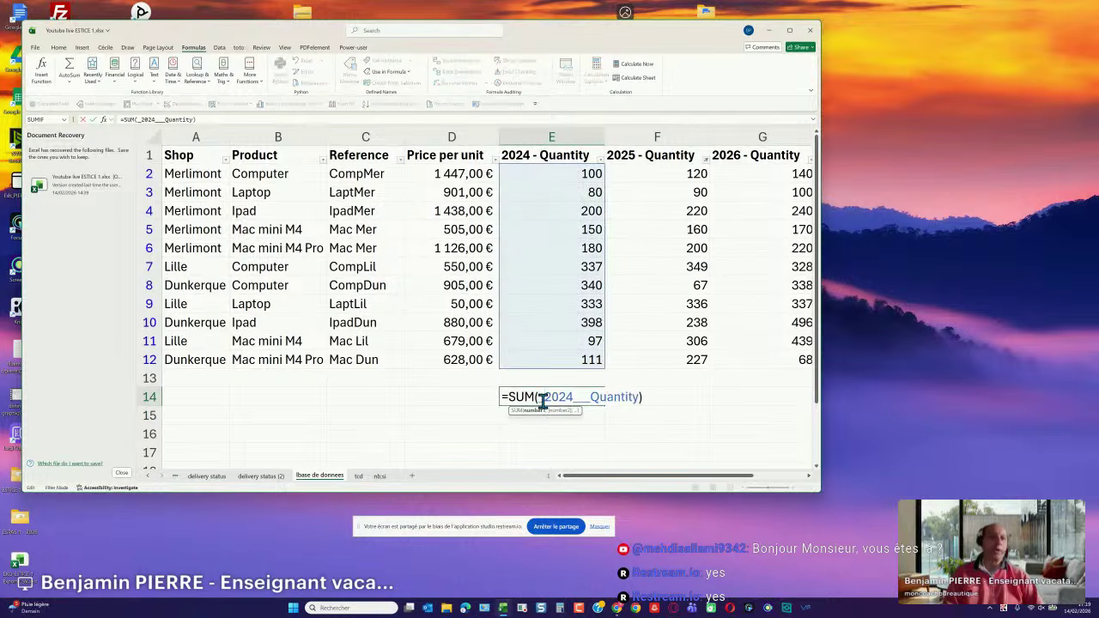
Display the formula of E14 as text in cell E15 with FORMULATEXT.
left_click(529, 417)
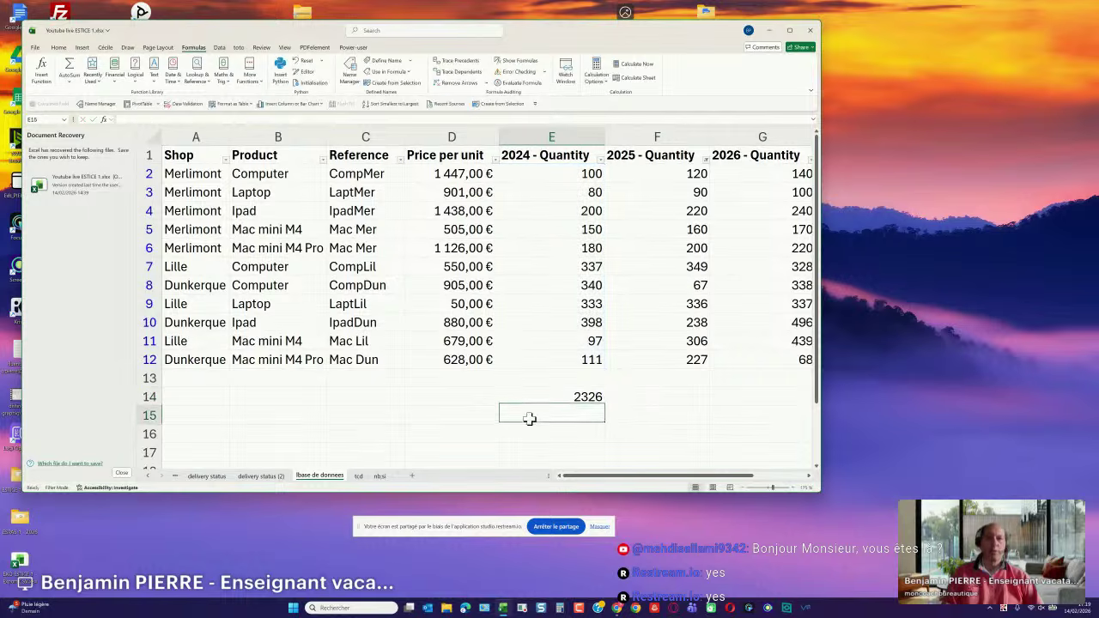
type("=f")
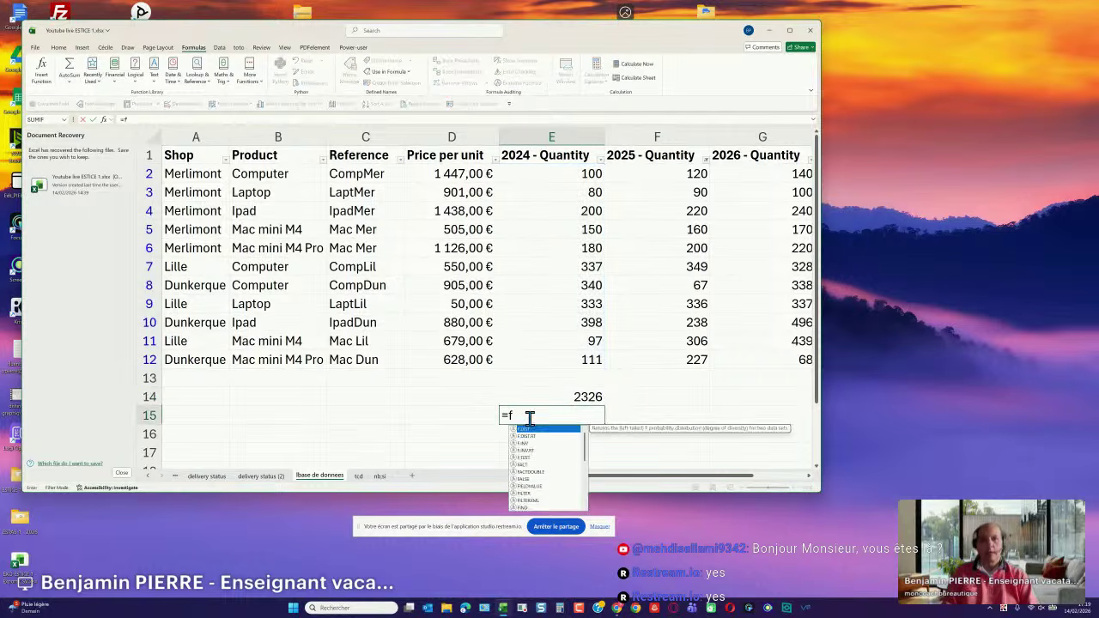
type("ormulatexte")
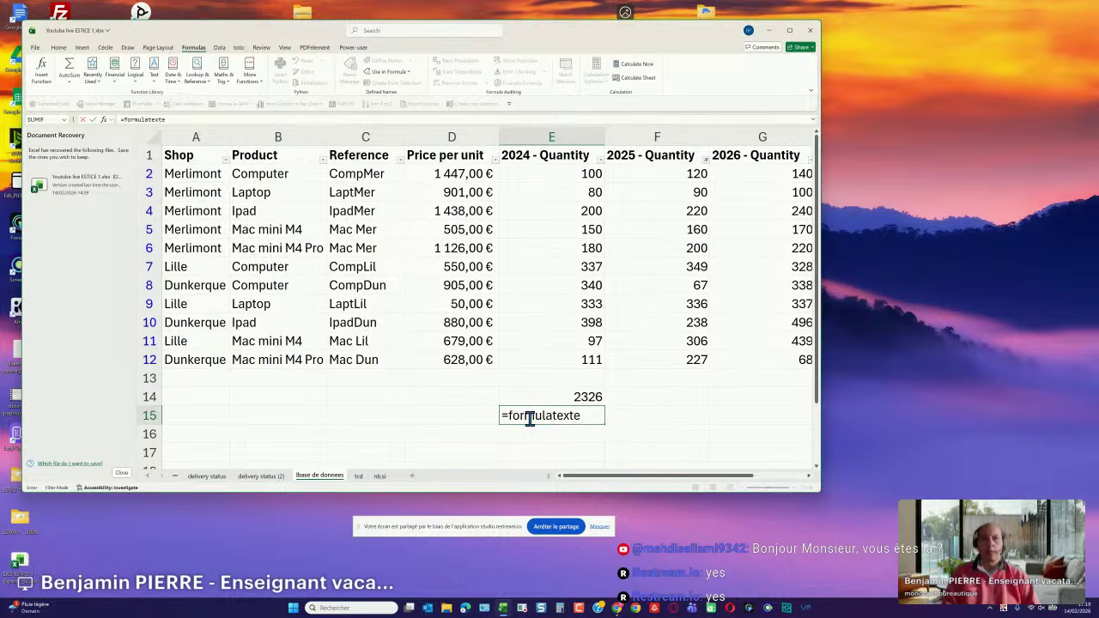
key("BackSpace")
type("(")
key("Up")
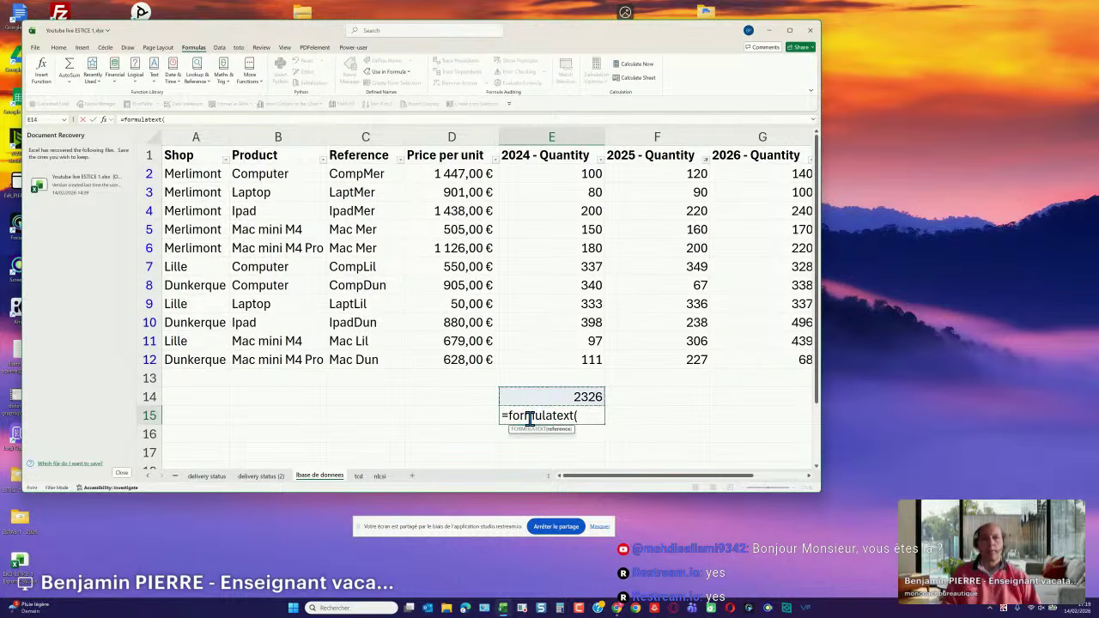
type(")")
key("Return")
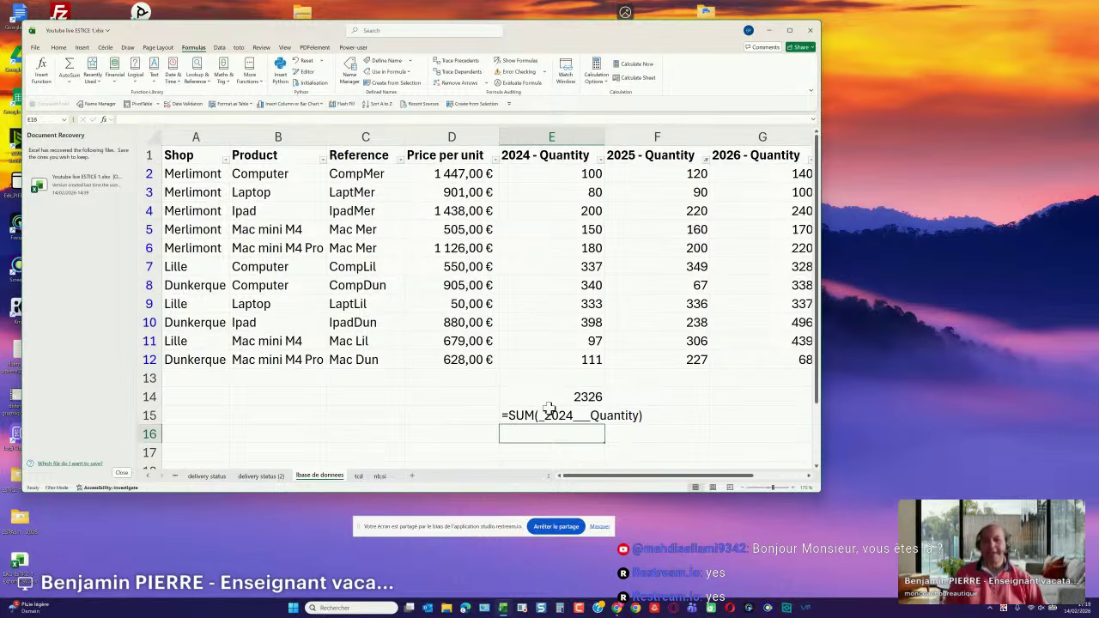
left_click(569, 415)
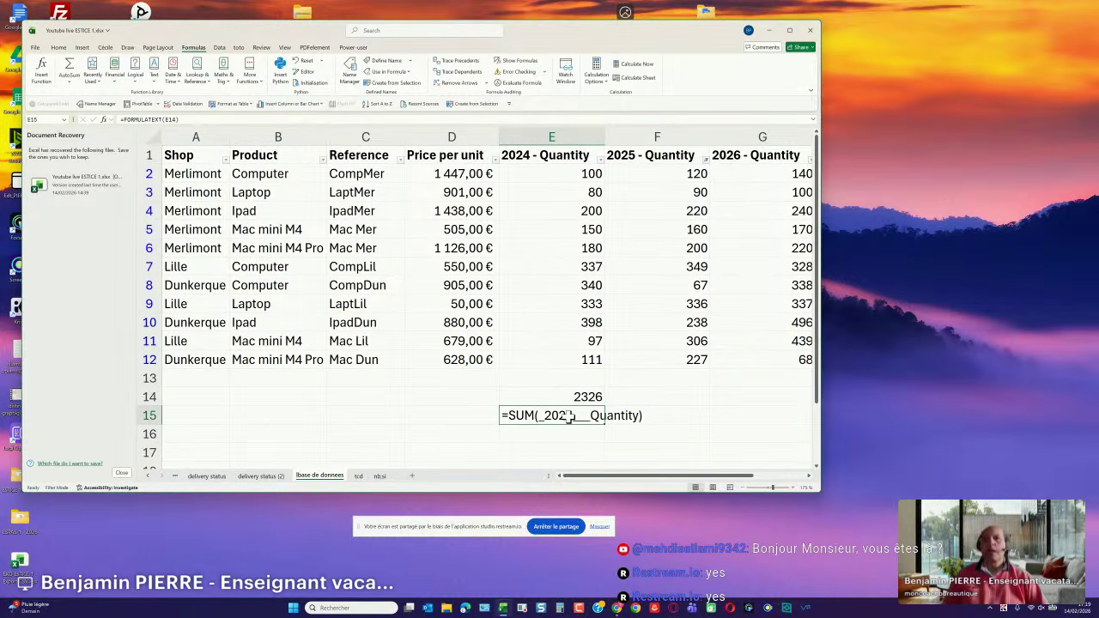
On the tcd sheet, delete the SUM pivot table with its title text and the AVERAGE pivot table below it.
left_click(357, 476)
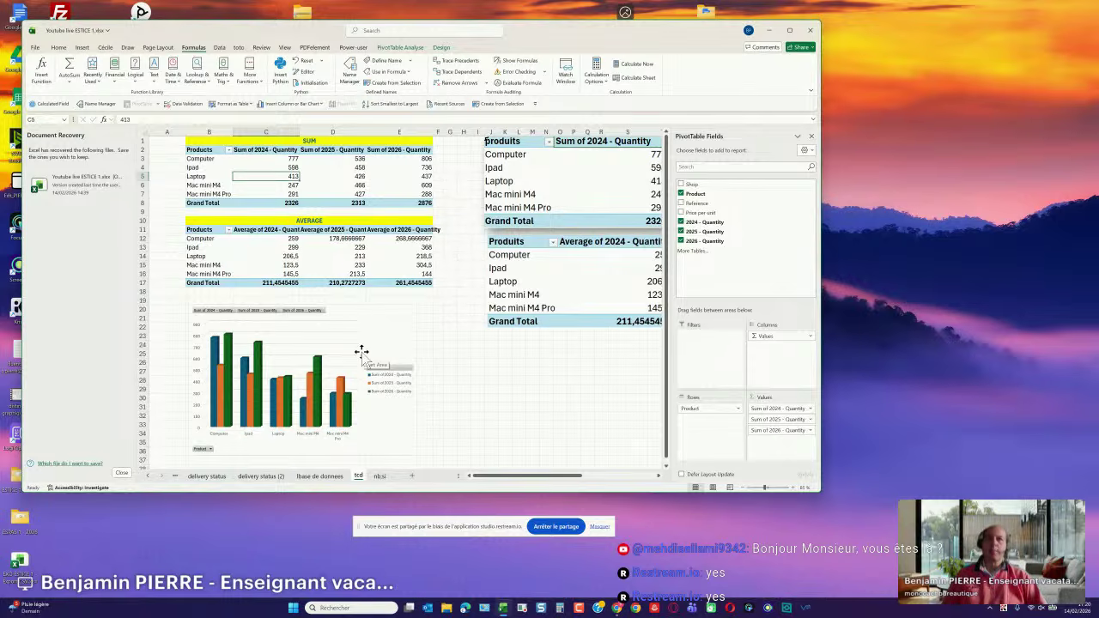
left_click(217, 149)
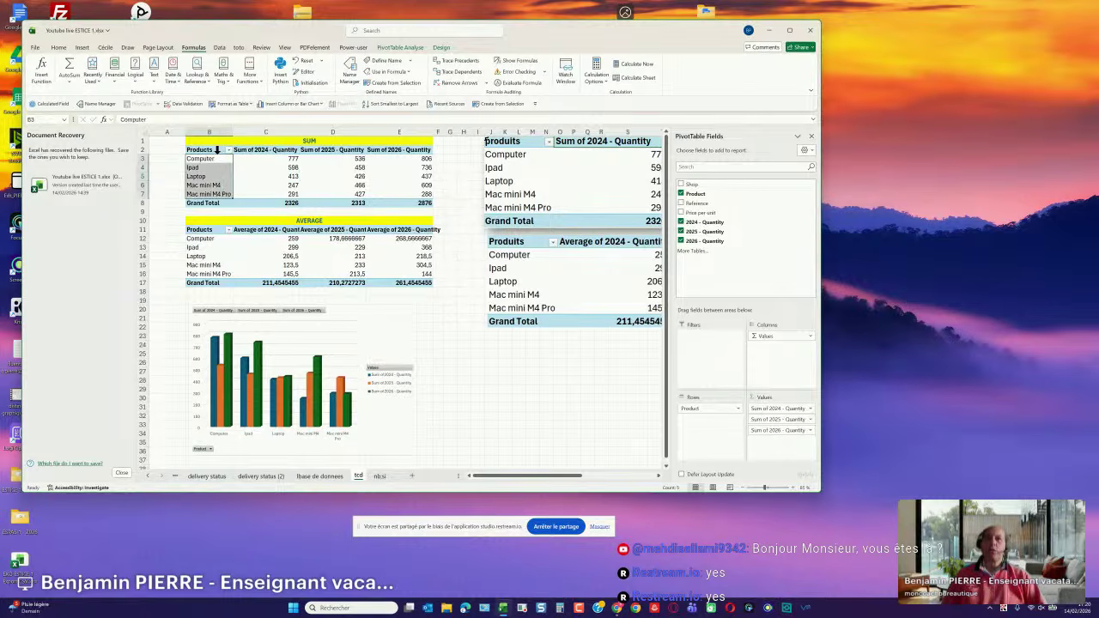
left_click(369, 176)
key("ctrl+a")
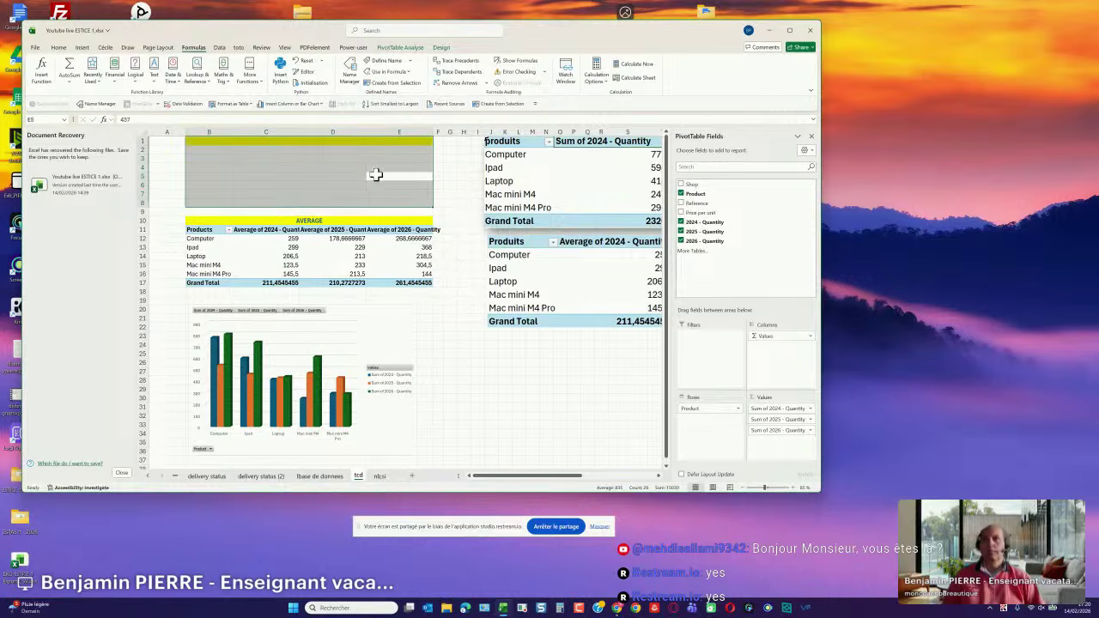
left_click_drag(421, 283, 195, 230)
key("Delete")
left_click(247, 256)
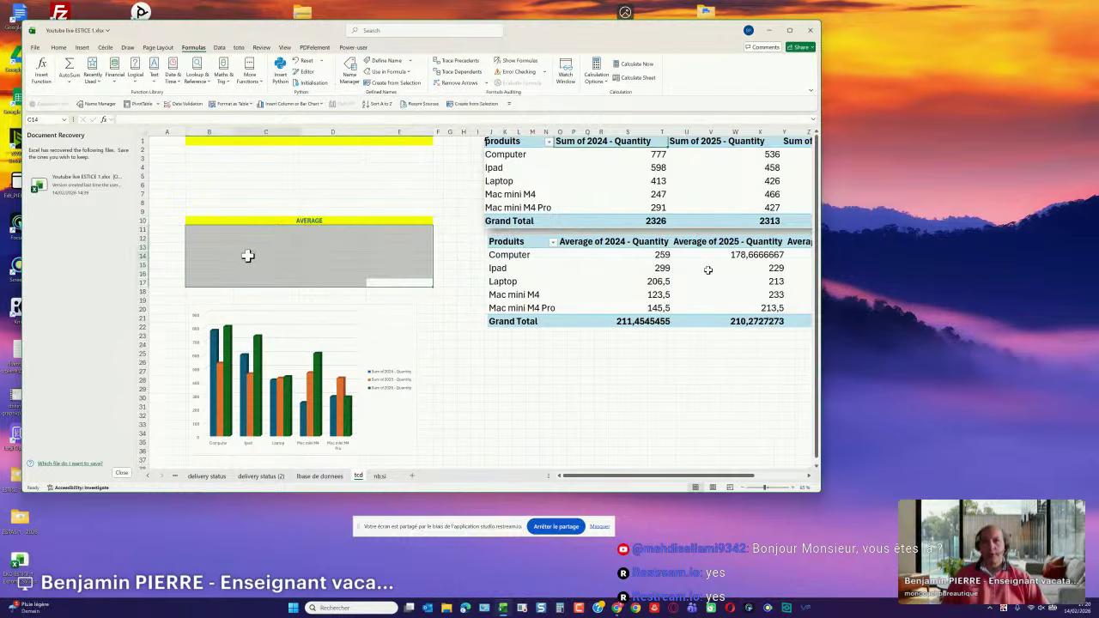
Move the yellow AVERAGE title down to row 16 and delete the column chart.
left_click(222, 221)
left_click_drag(220, 225, 227, 288)
left_click(392, 314)
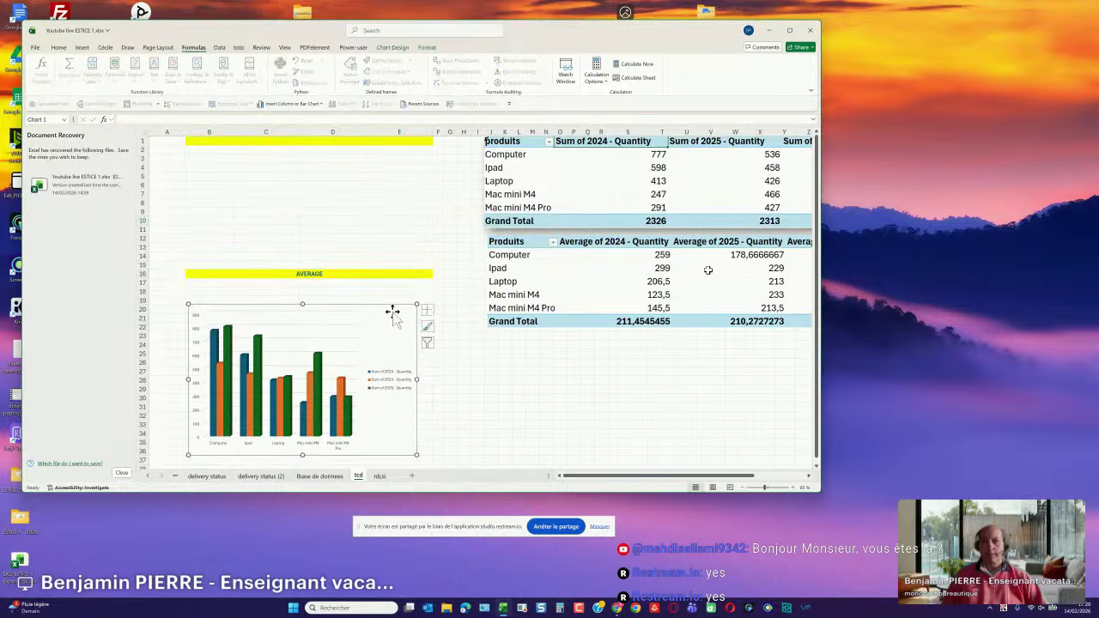
key("Delete")
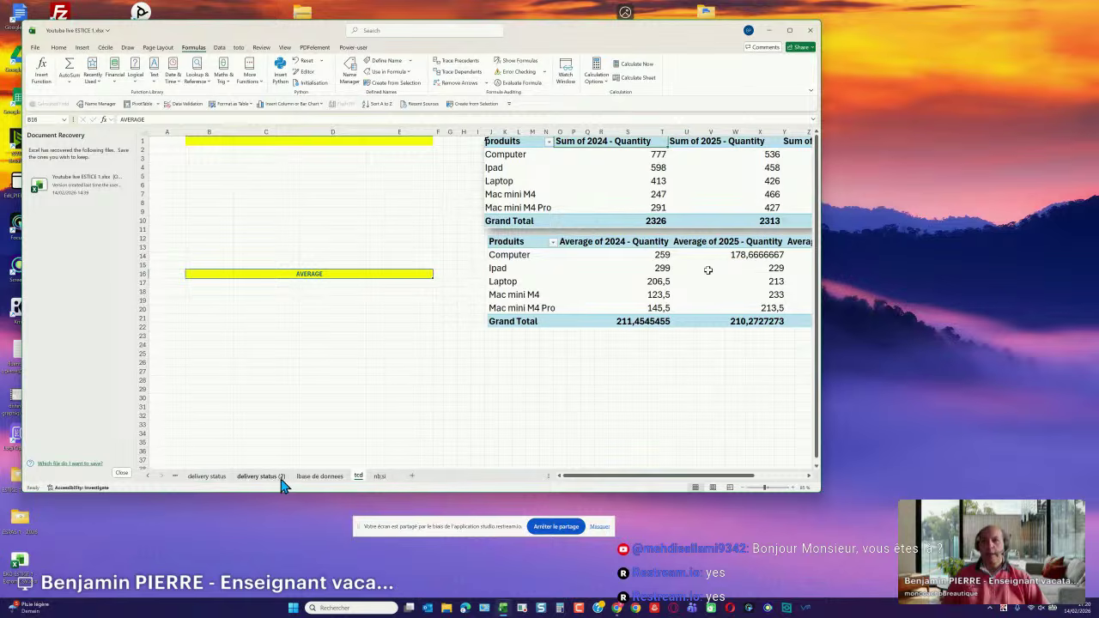
Select the whole product database, A1:G12, on the base de donnees sheet.
left_click(312, 477)
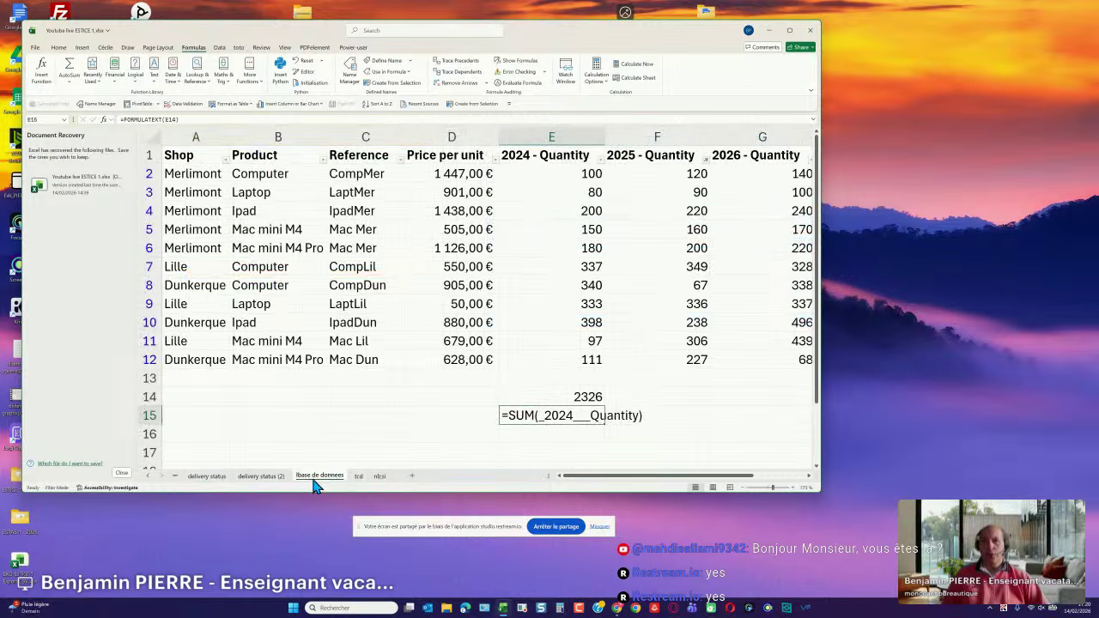
left_click(394, 246)
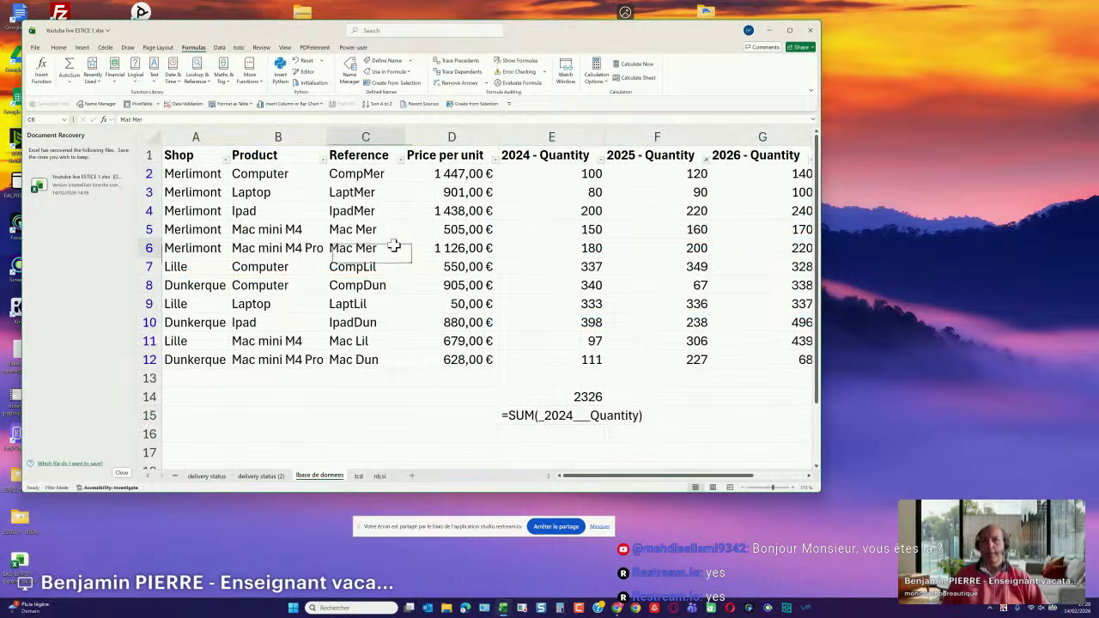
key("ctrl+a")
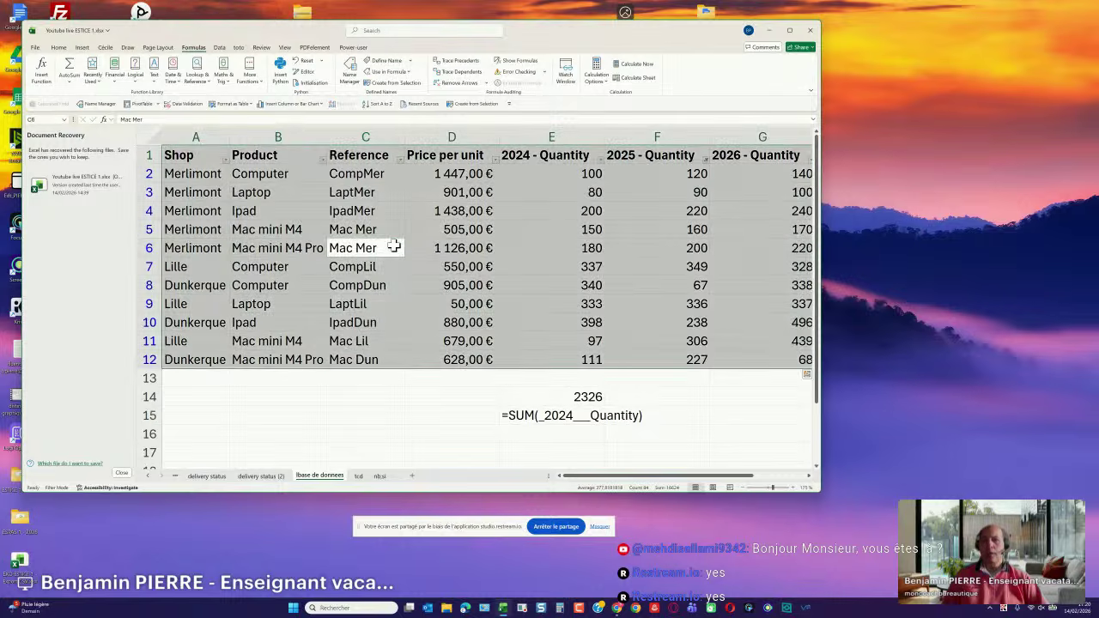
left_click_drag(684, 475, 660, 475)
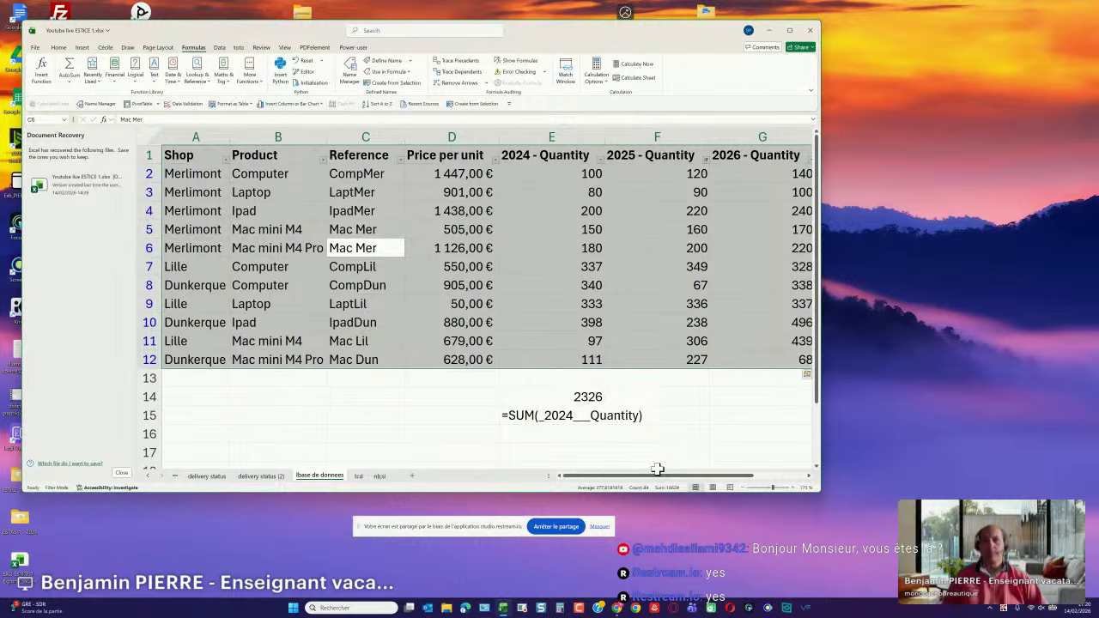
Try to insert a PivotTable from the selected database at cell B2 of the existing tcd sheet.
left_click(86, 49)
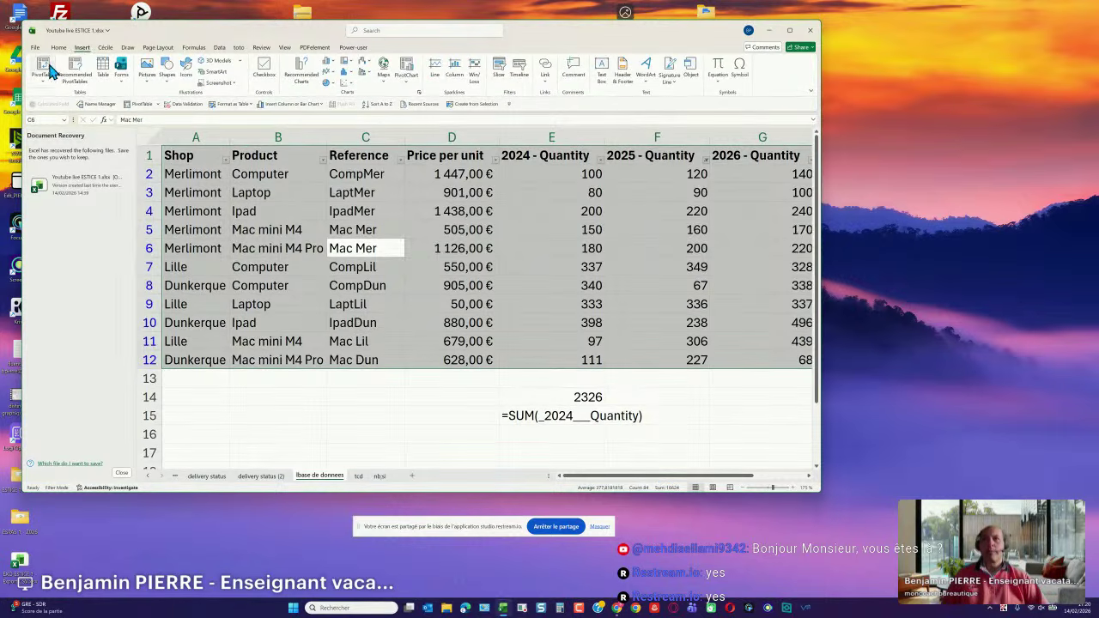
left_click(48, 68)
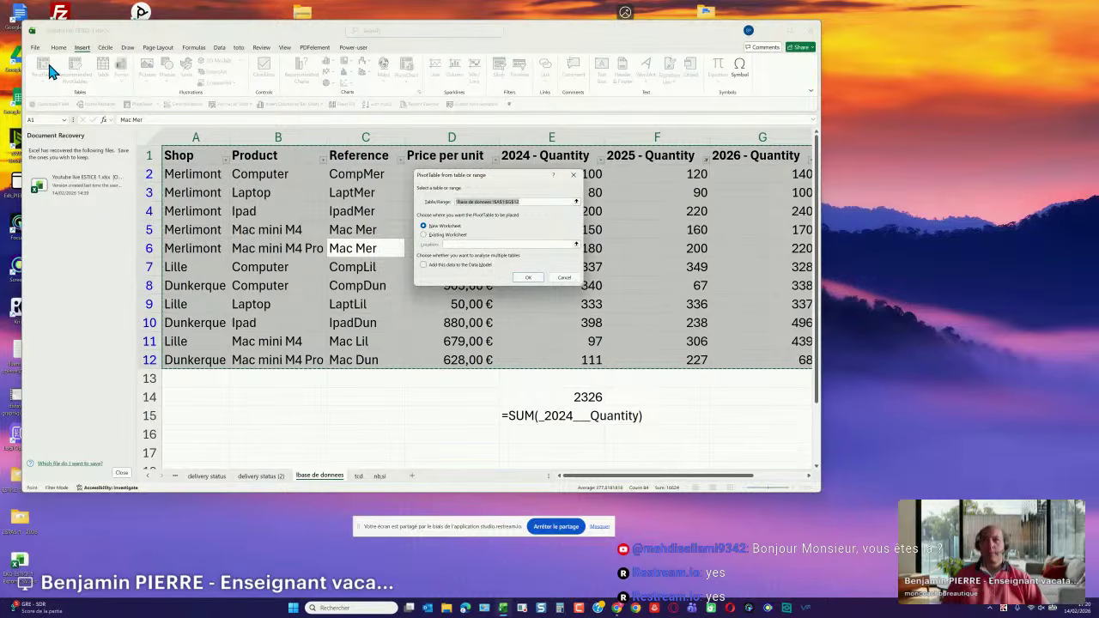
left_click(453, 237)
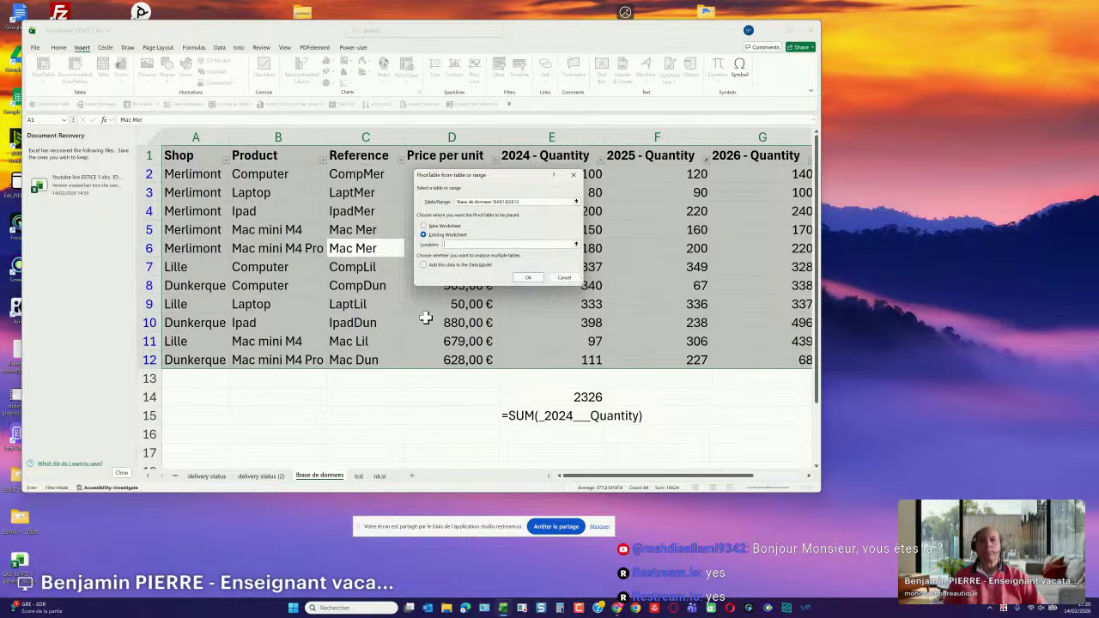
left_click(359, 477)
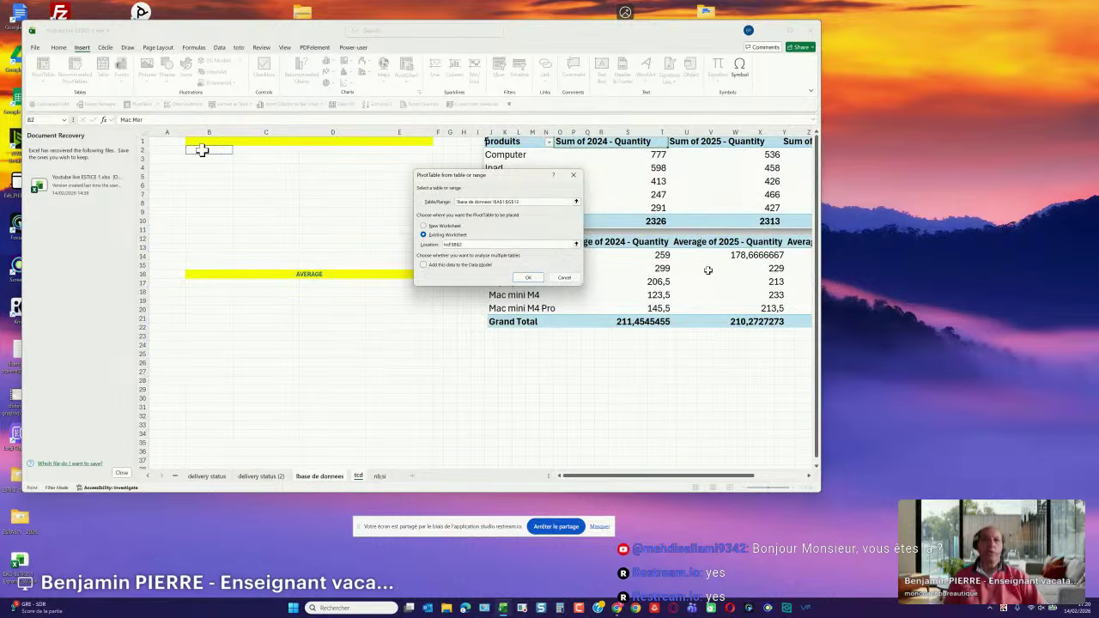
left_click(524, 280)
left_click(552, 324)
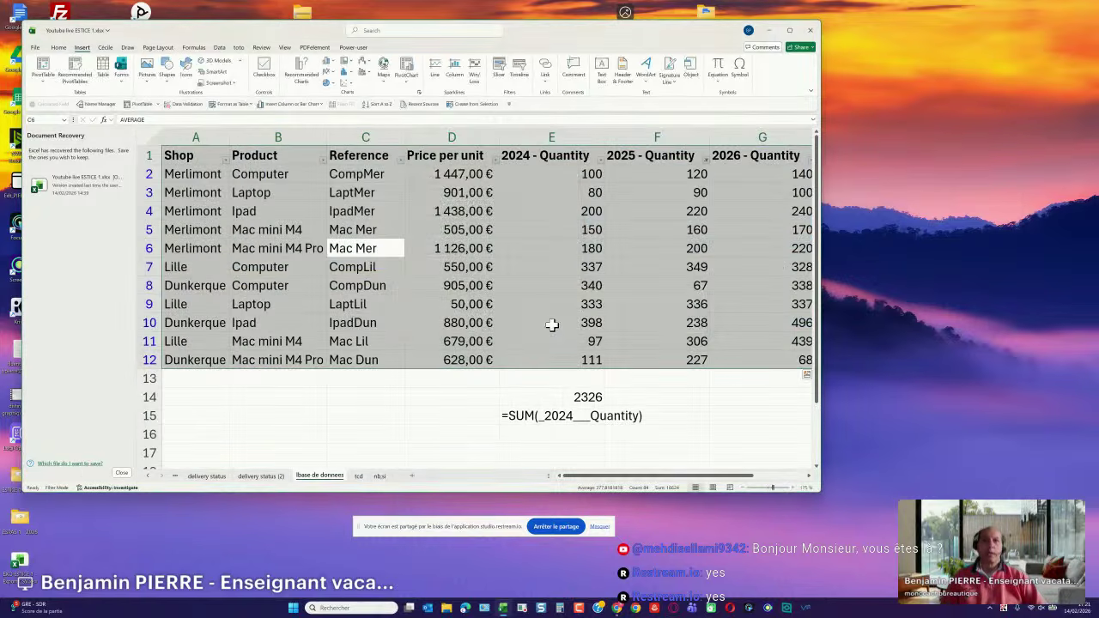
Move the AVERAGE title on the tcd sheet down to row 28 and insert a PivotTable of the product database at tcd cell B2.
left_click(358, 475)
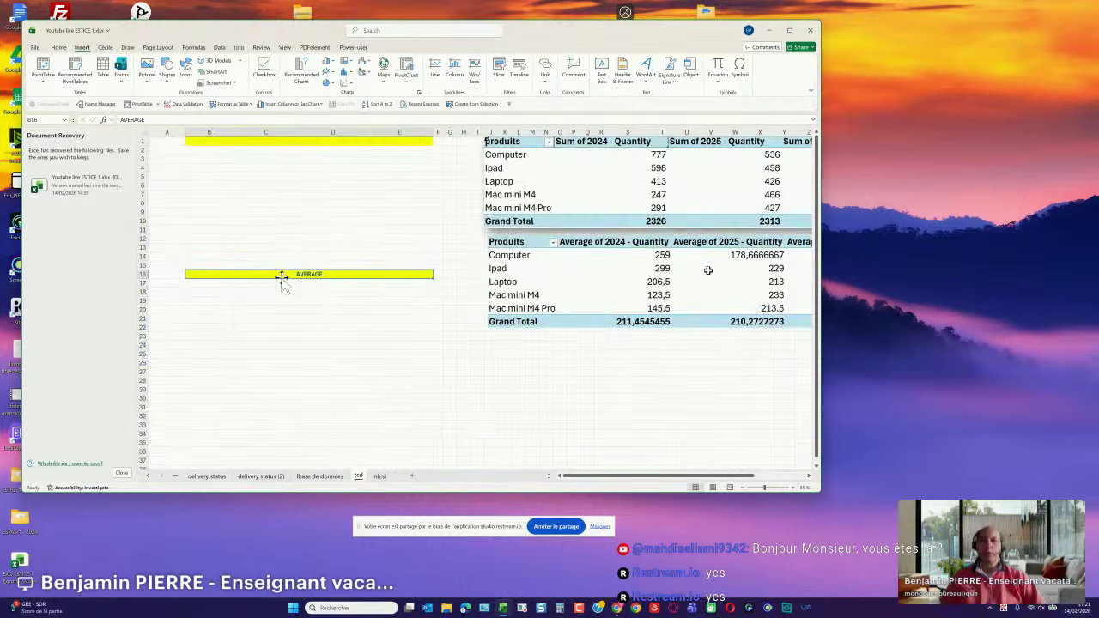
left_click_drag(282, 277, 286, 378)
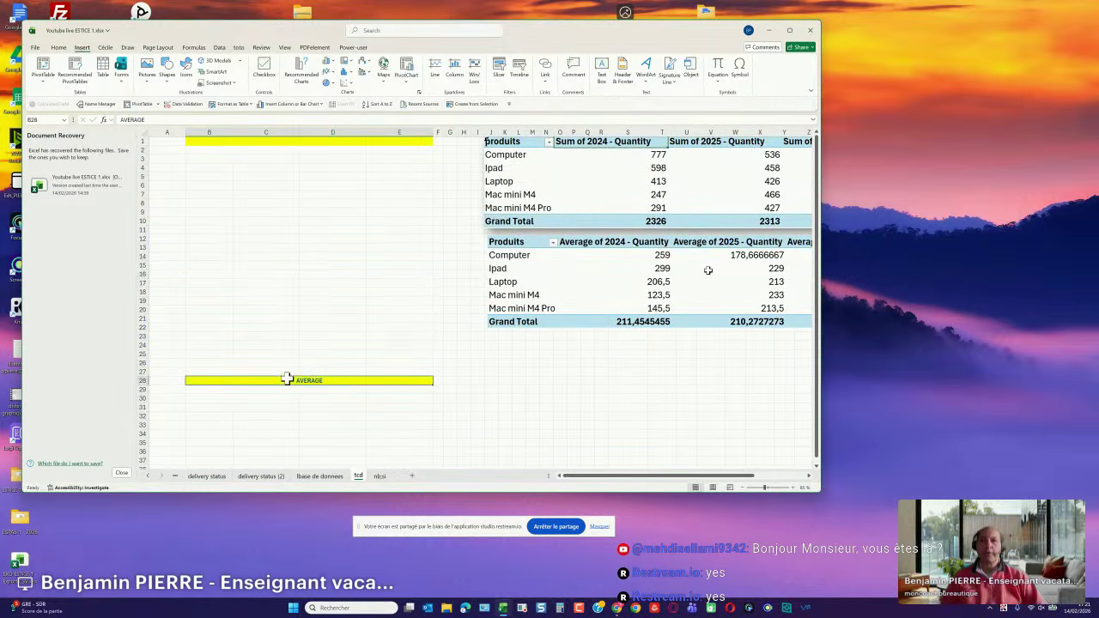
left_click(314, 478)
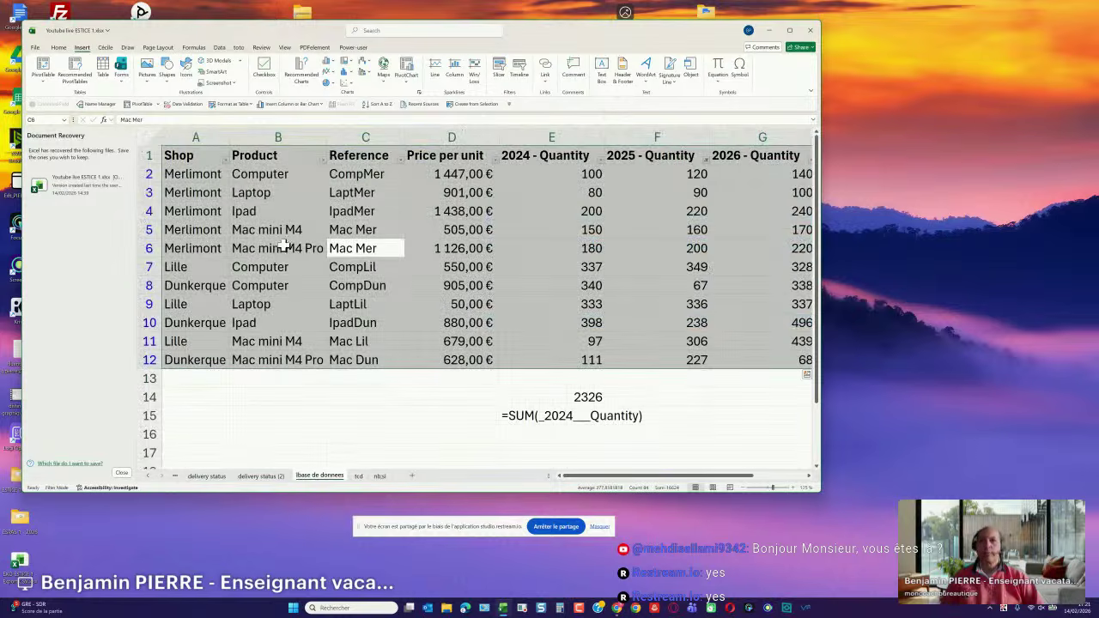
left_click(45, 68)
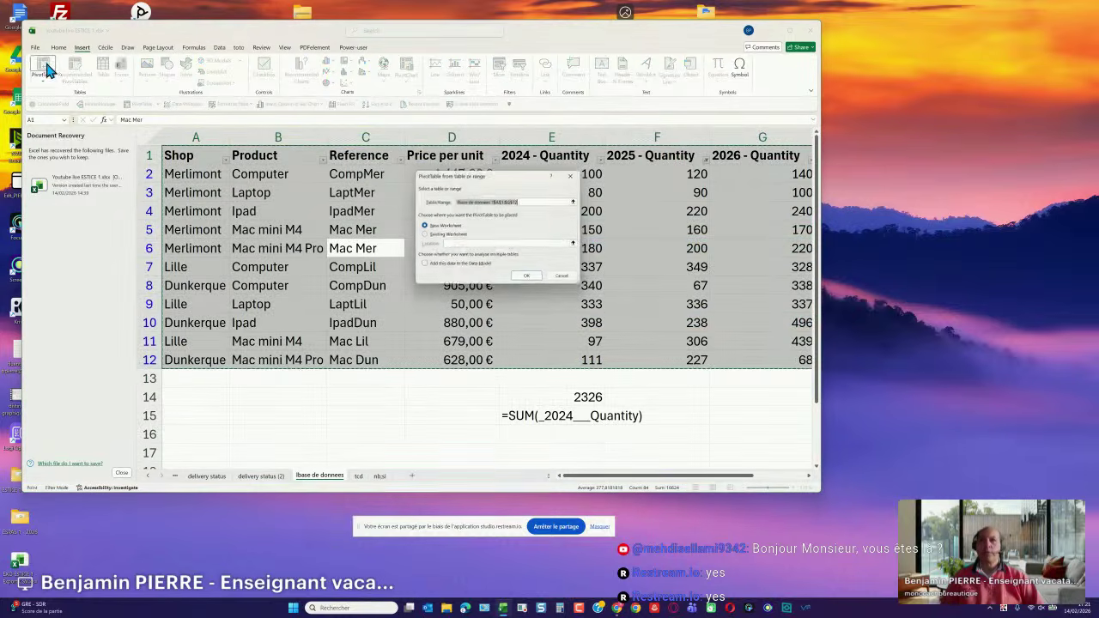
left_click(424, 233)
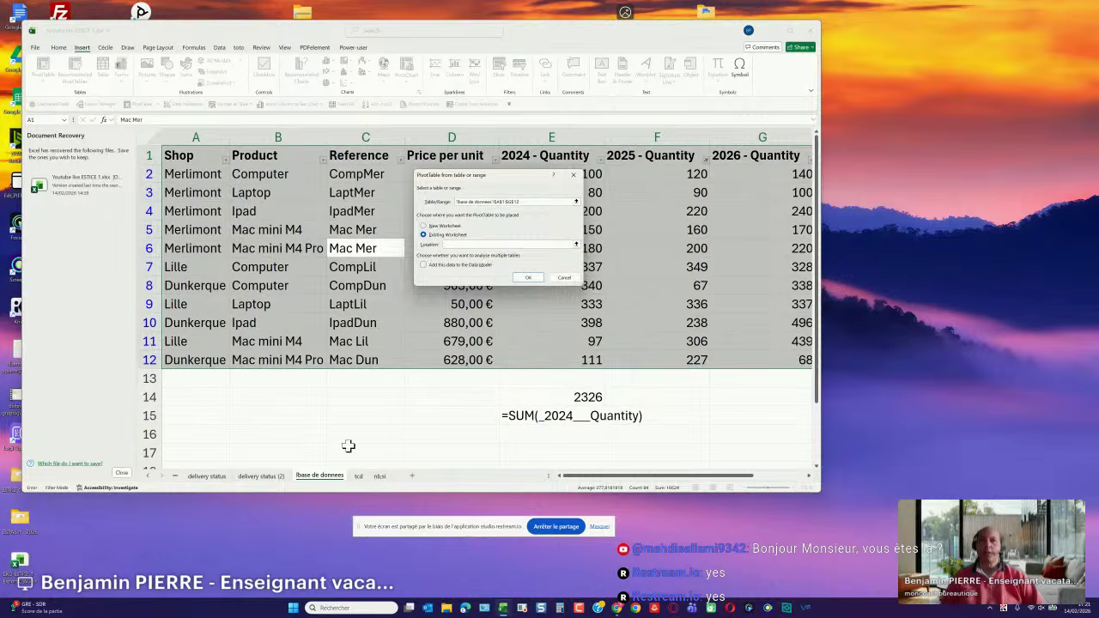
left_click(358, 476)
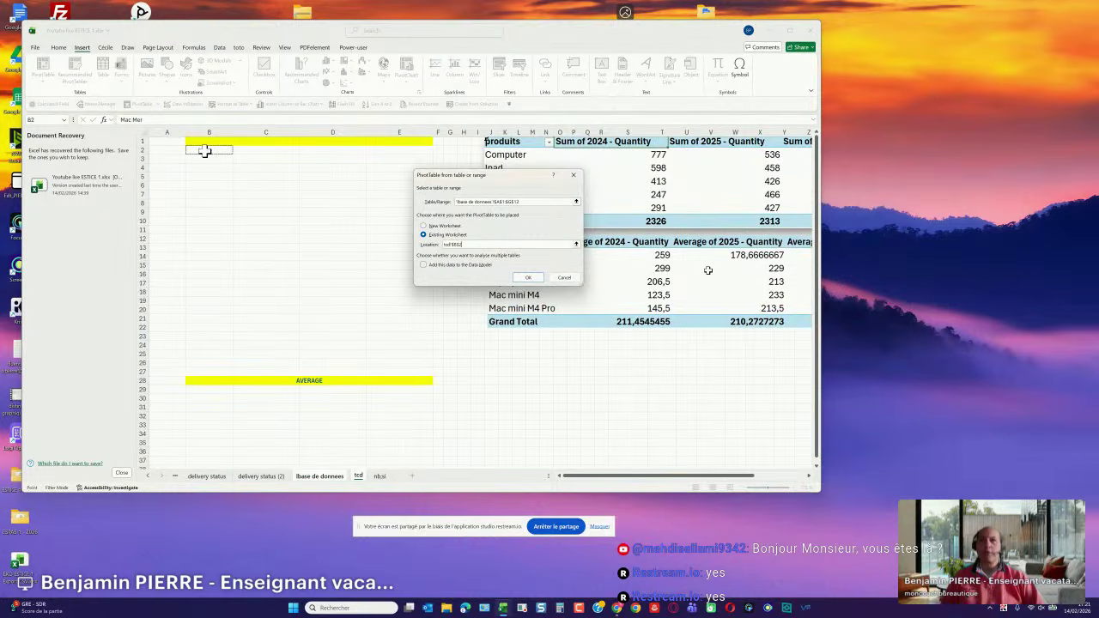
left_click(528, 277)
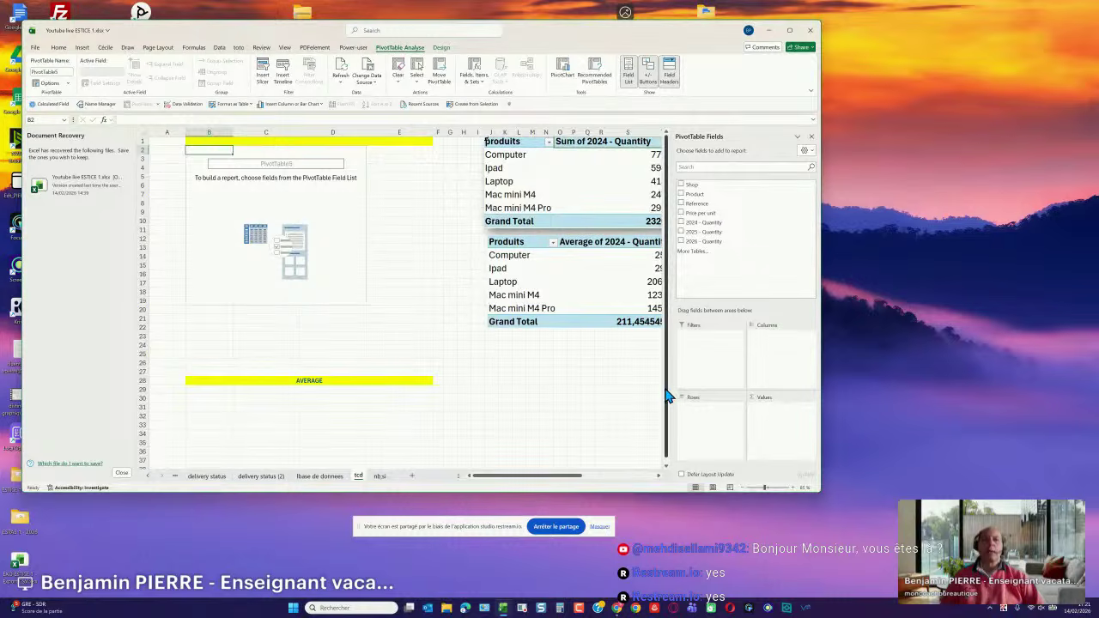
Put Product in the pivot table's rows and the 2024, 2025 and 2026 - Quantity fields in its values.
left_click_drag(765, 492, 768, 492)
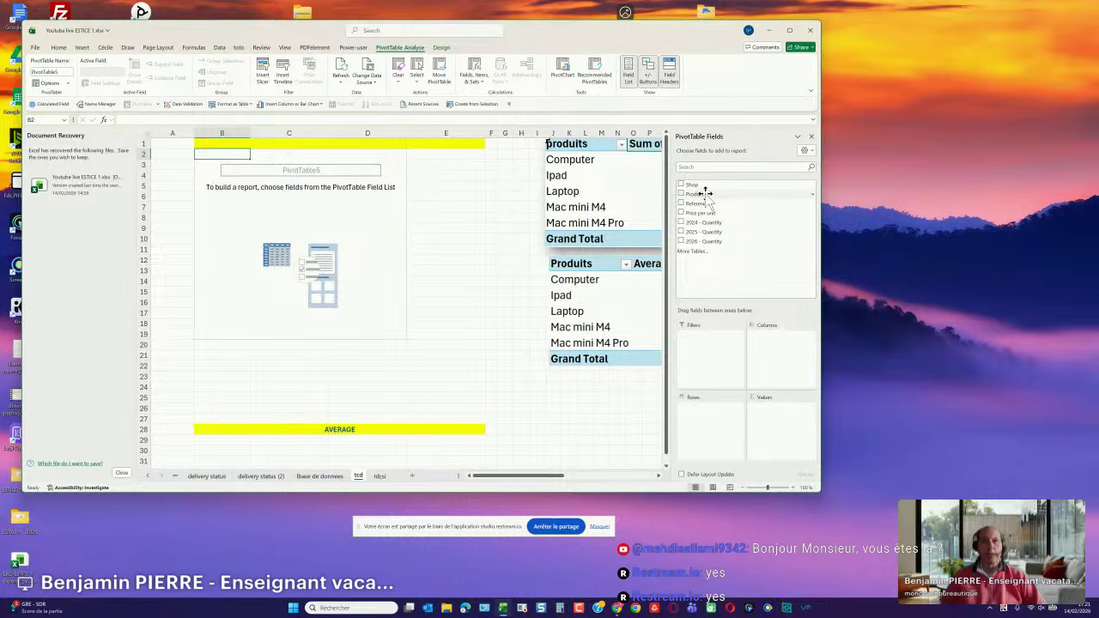
left_click_drag(706, 193, 727, 412)
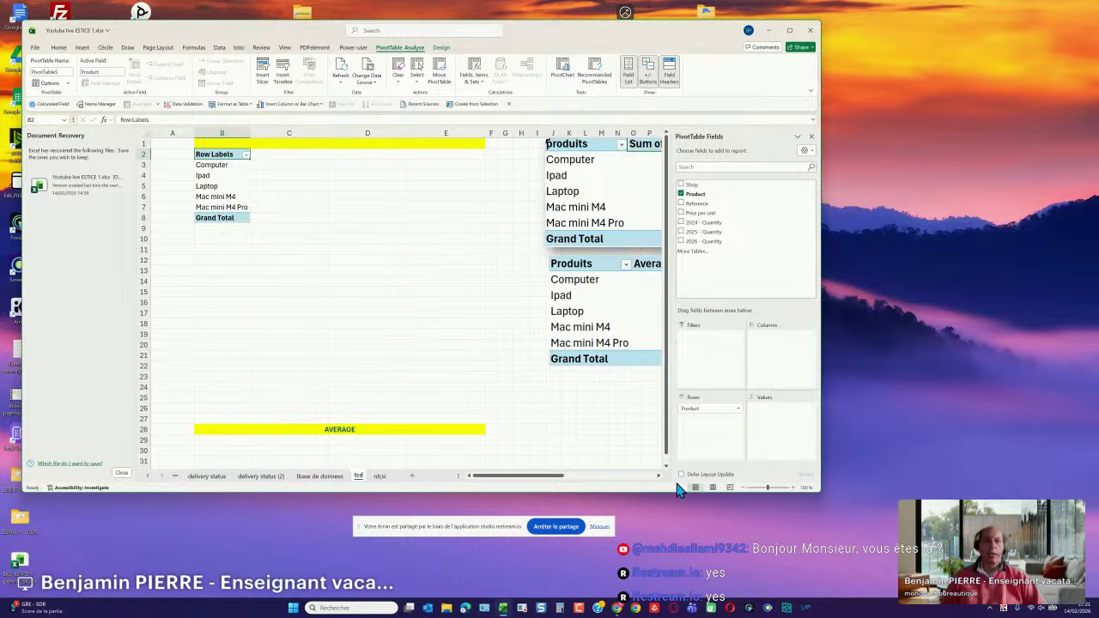
left_click_drag(768, 488, 772, 491)
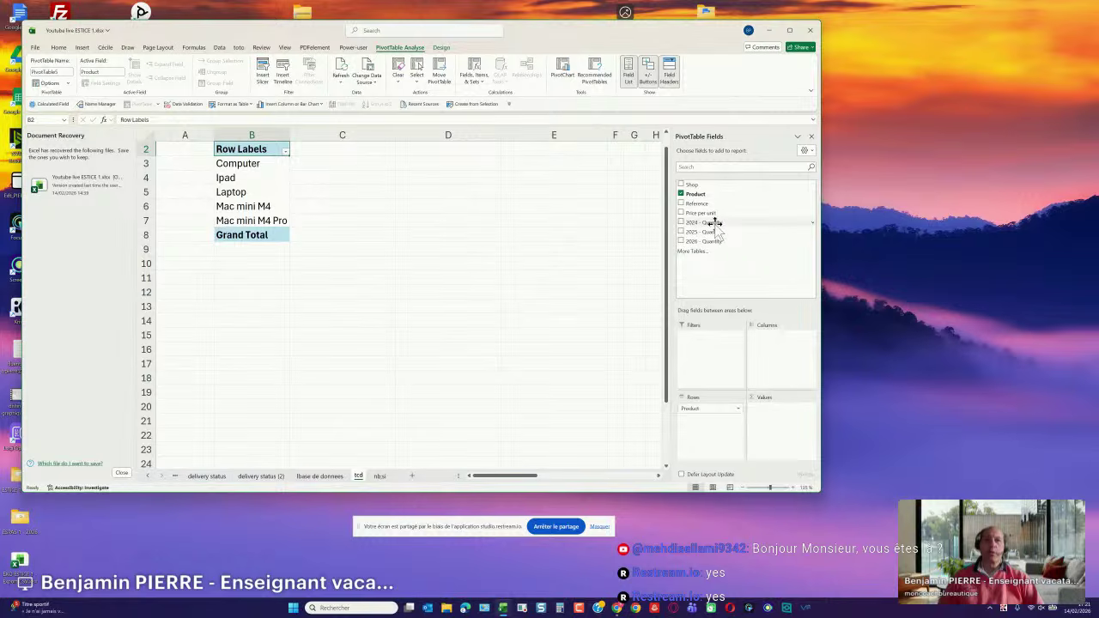
left_click_drag(715, 225, 778, 411)
left_click_drag(715, 233, 766, 420)
left_click_drag(703, 249, 782, 438)
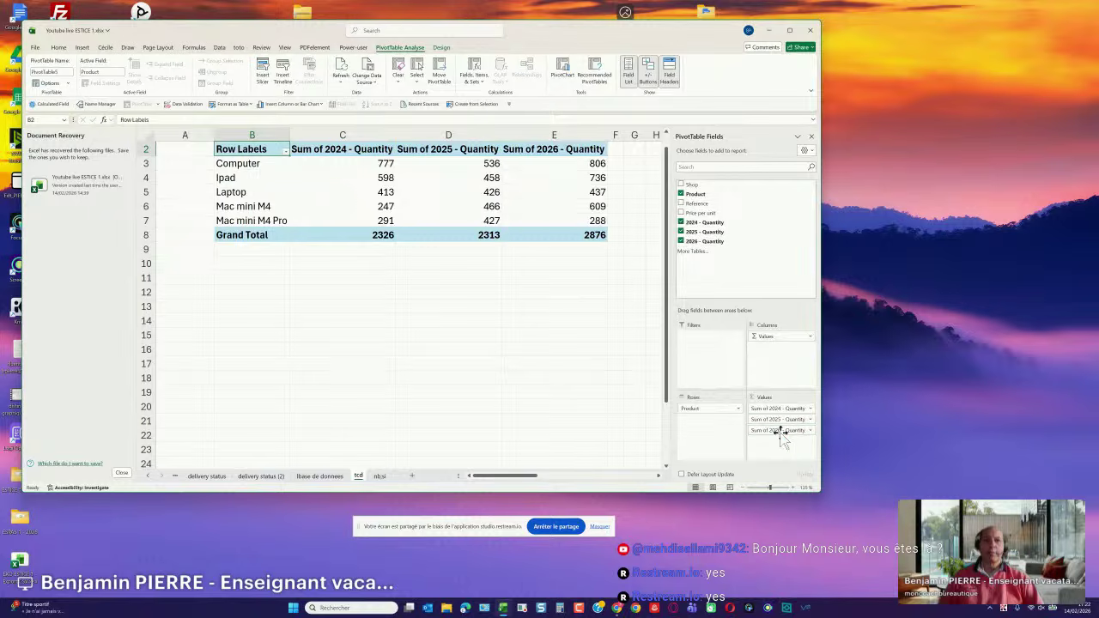
Enter the title SUM in the yellow merged cell above the pivot table.
scroll(571, 318, "up", 1)
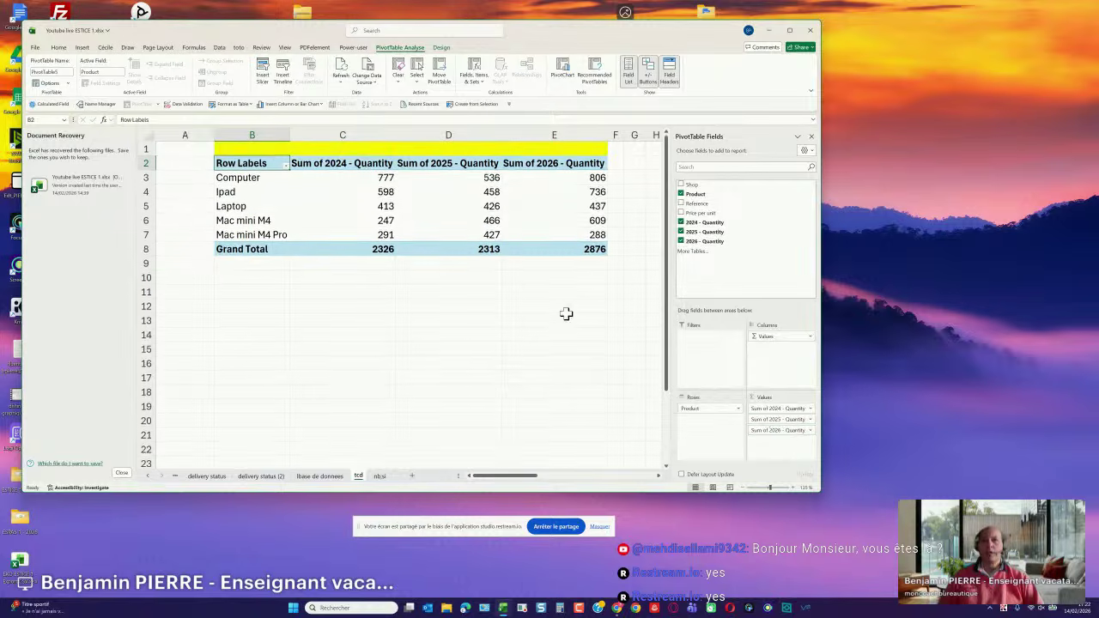
left_click(300, 149)
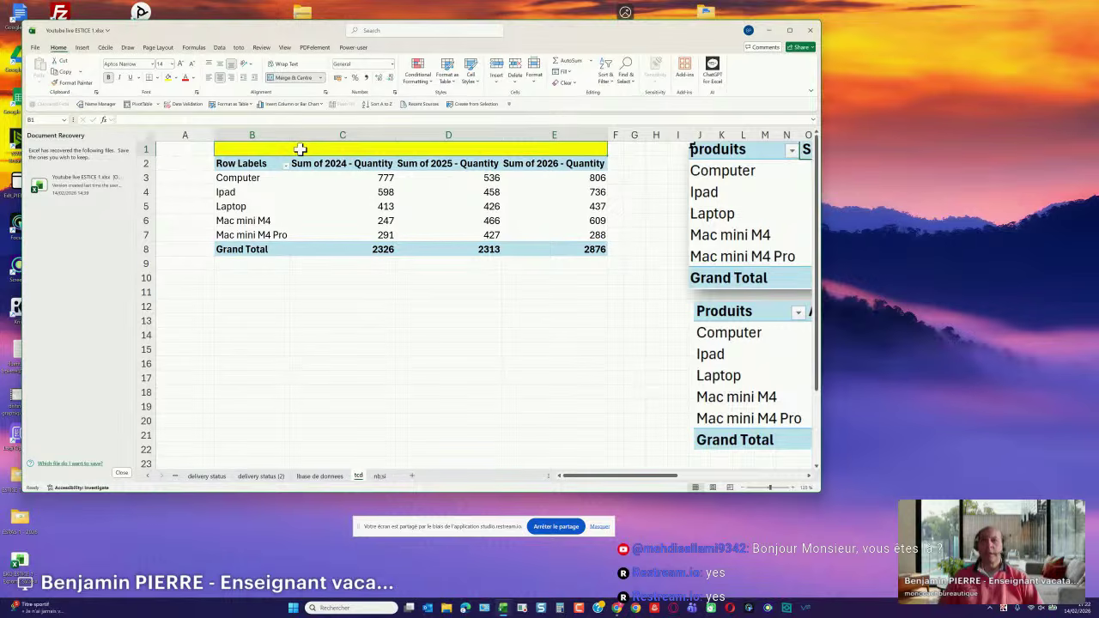
key("Caps_Lock")
type("SUM")
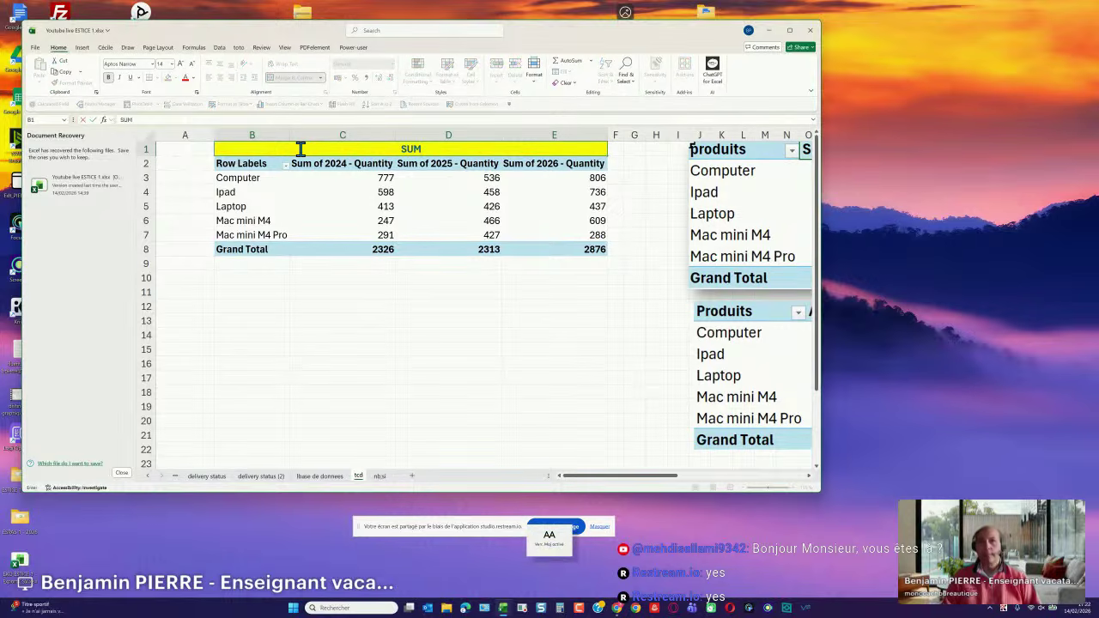
key("Return")
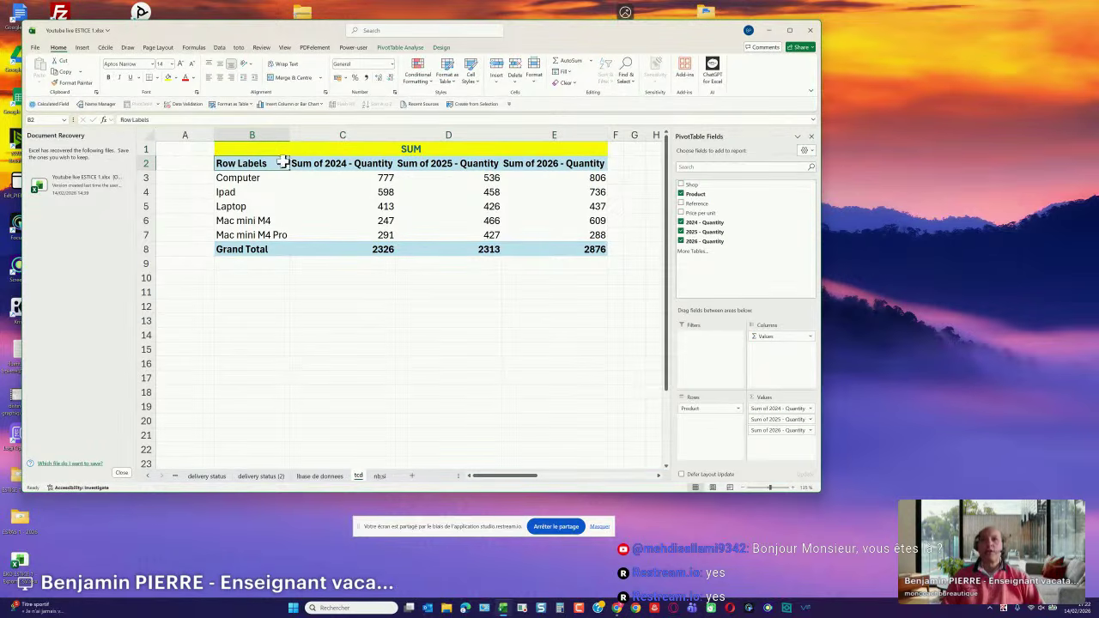
Rename the pivot table's Row Labels header in B2 to products.
left_click_drag(158, 121, 120, 121)
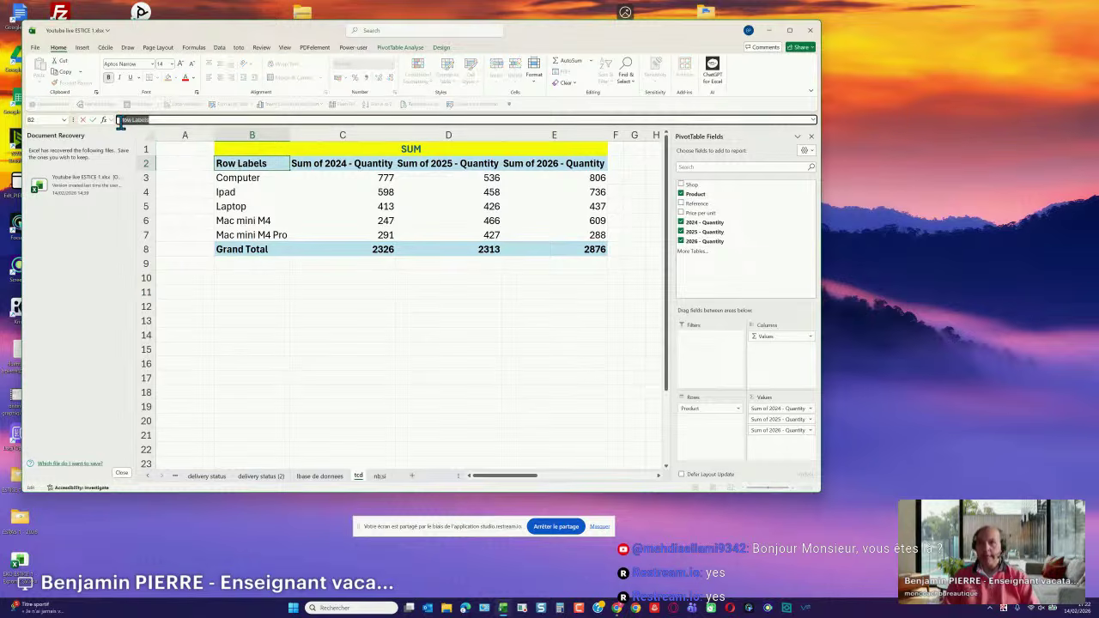
type("produ")
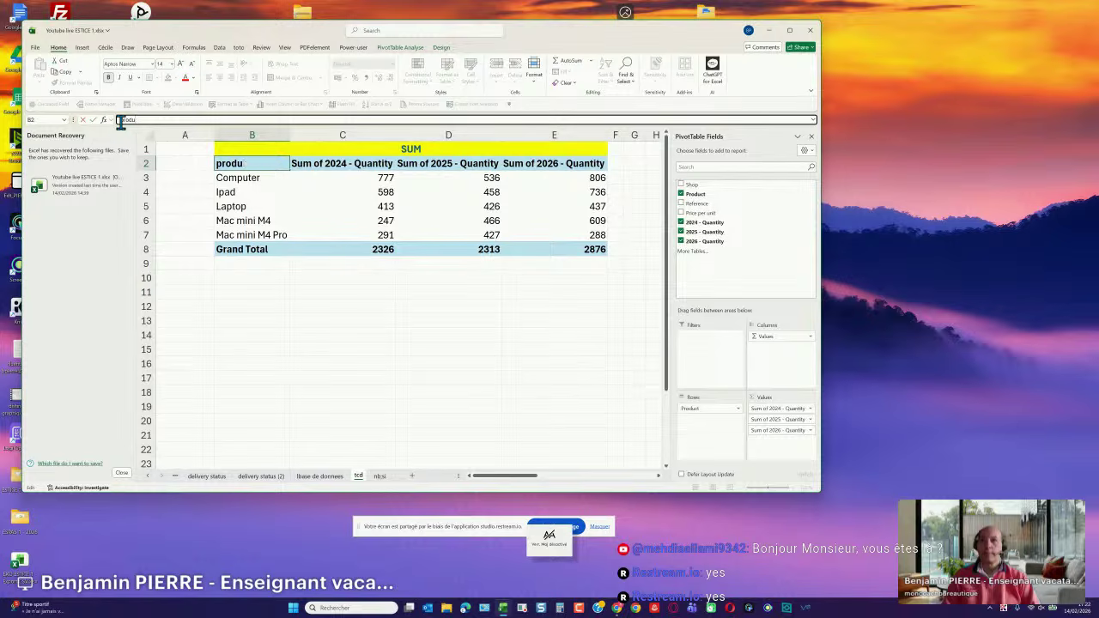
type("itscts")
key("Return")
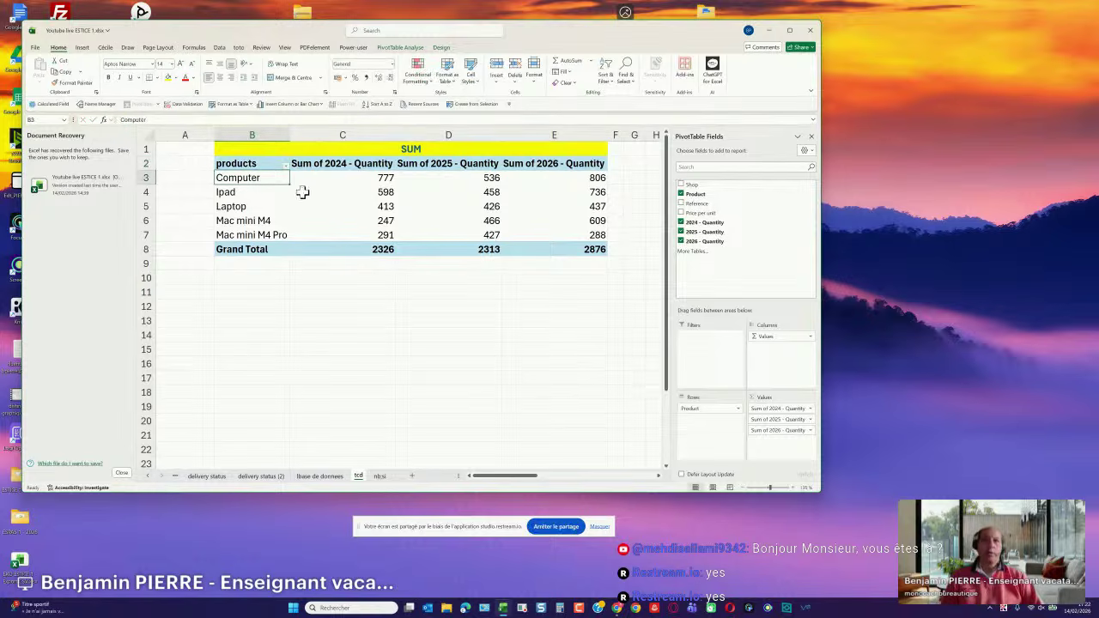
Move the yellow AVERAGE title up to row 10, just below the SUM pivot table.
scroll(396, 344, "down", 2)
left_click(391, 444)
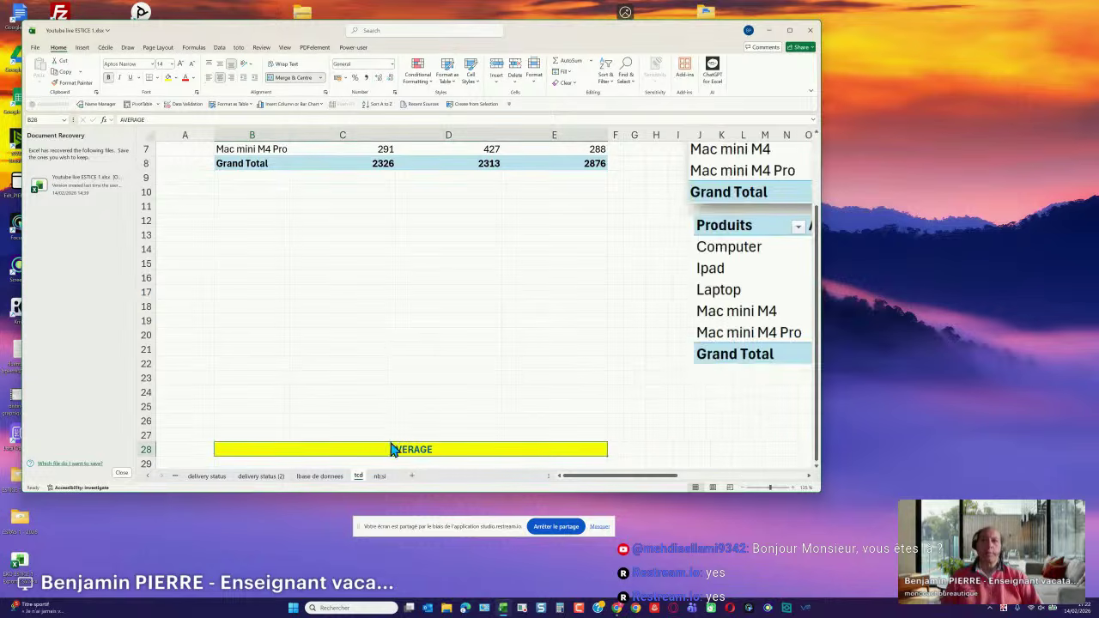
left_click_drag(390, 449, 364, 195)
scroll(391, 284, "up", 2)
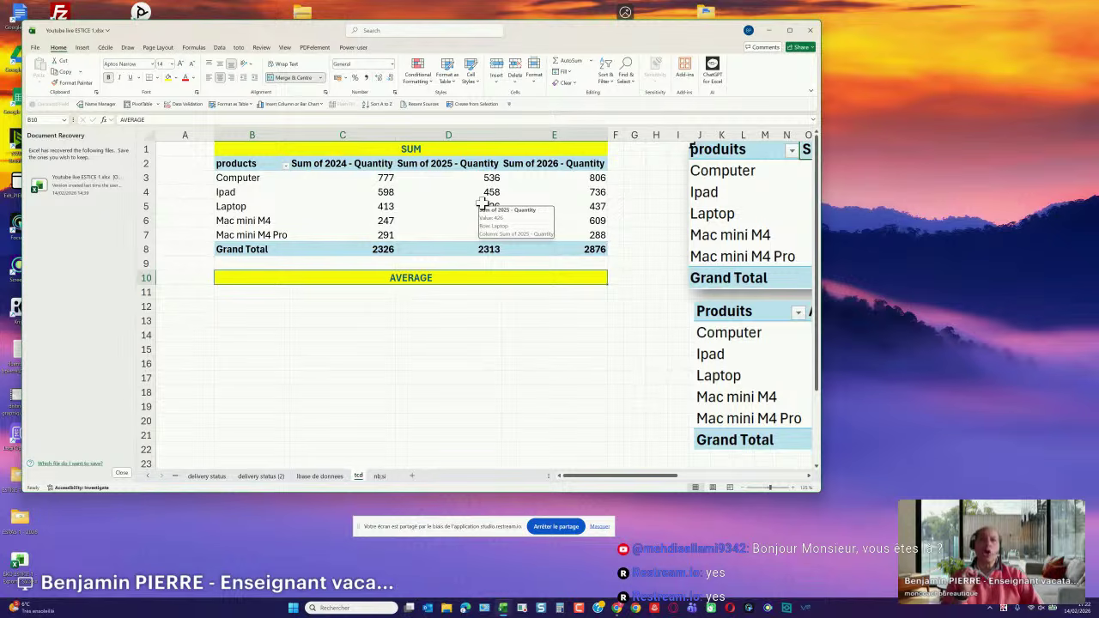
Copy the SUM pivot table B2:E8 and paste it under the AVERAGE title starting at cell B11.
left_click_drag(232, 165, 540, 249)
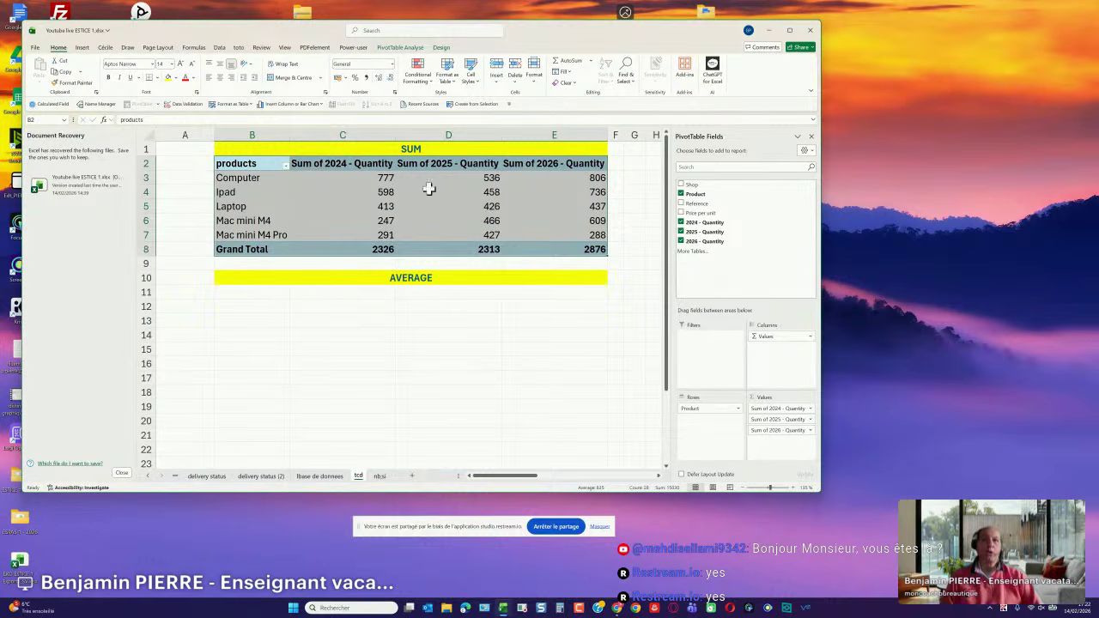
mouse_move(530, 209)
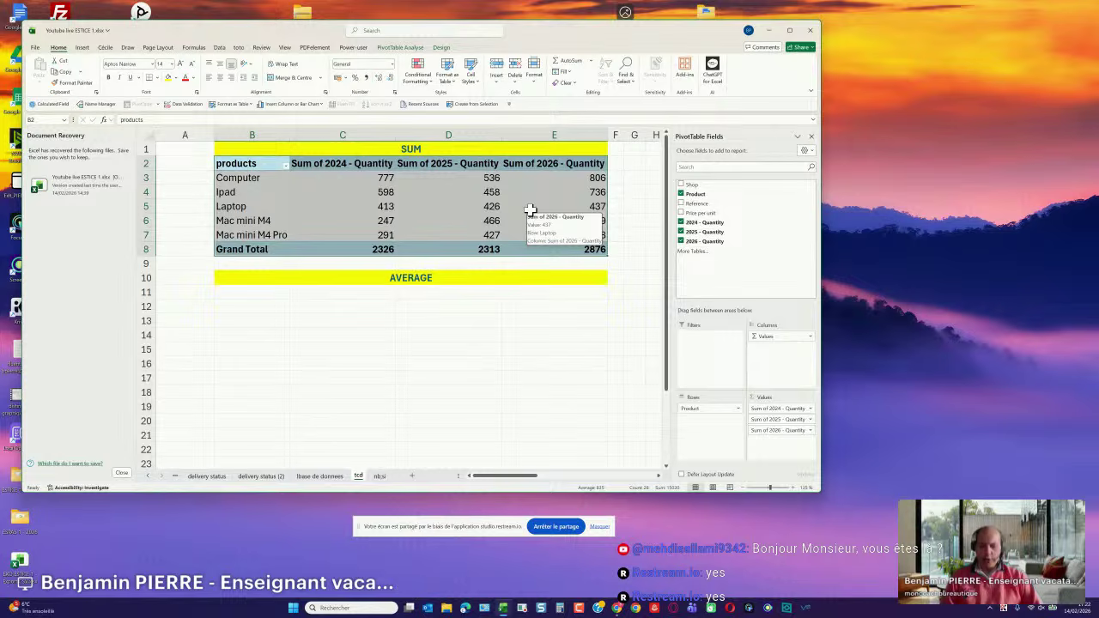
key("ctrl+c")
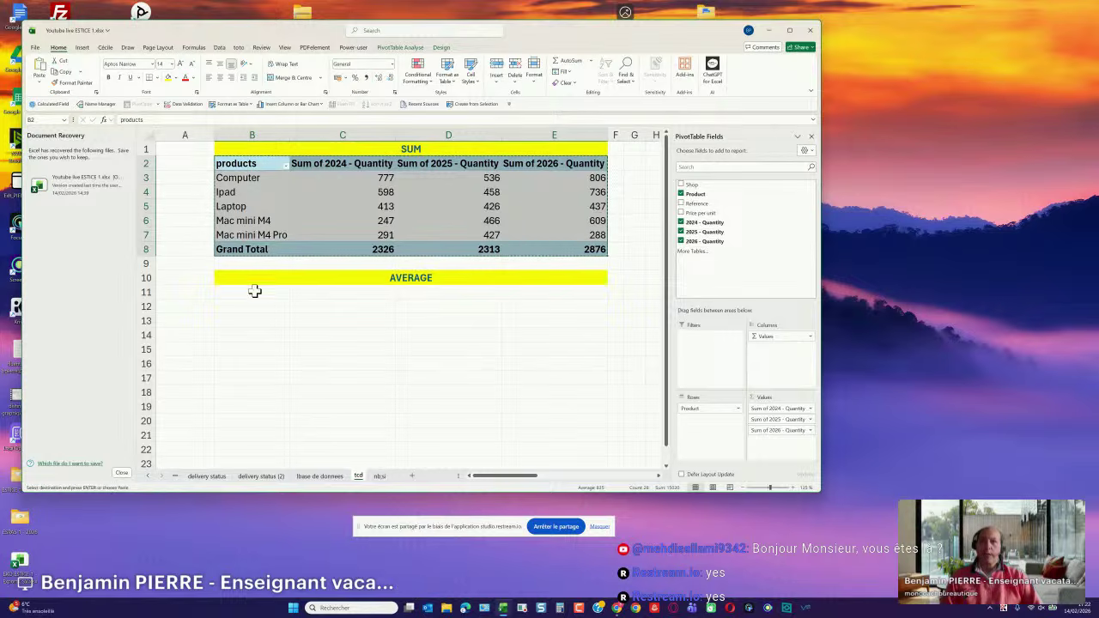
left_click(252, 291)
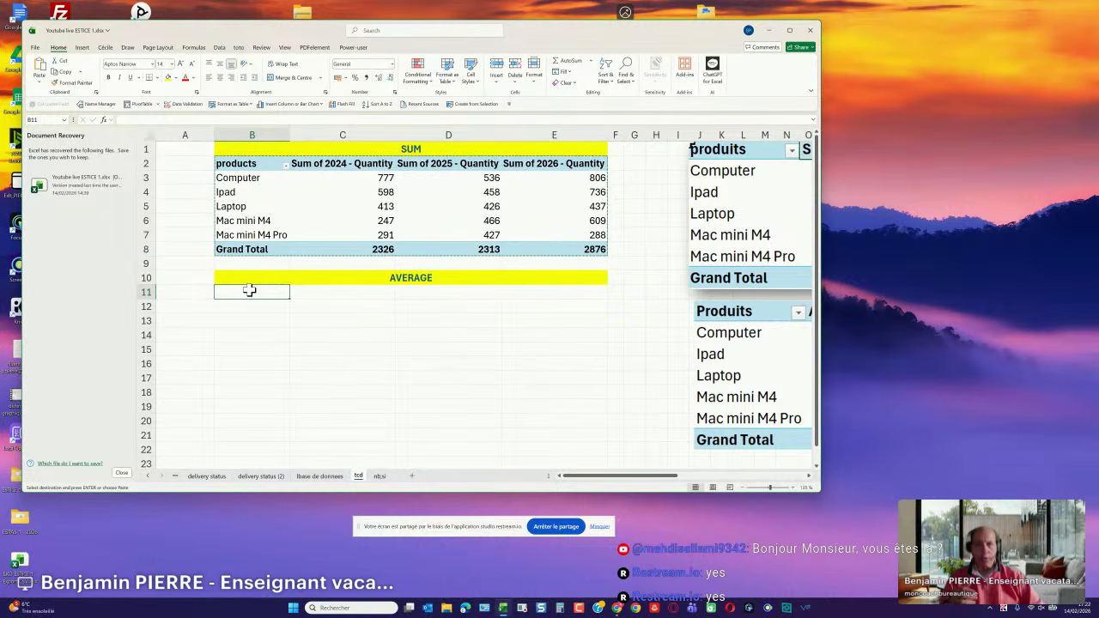
key("Return")
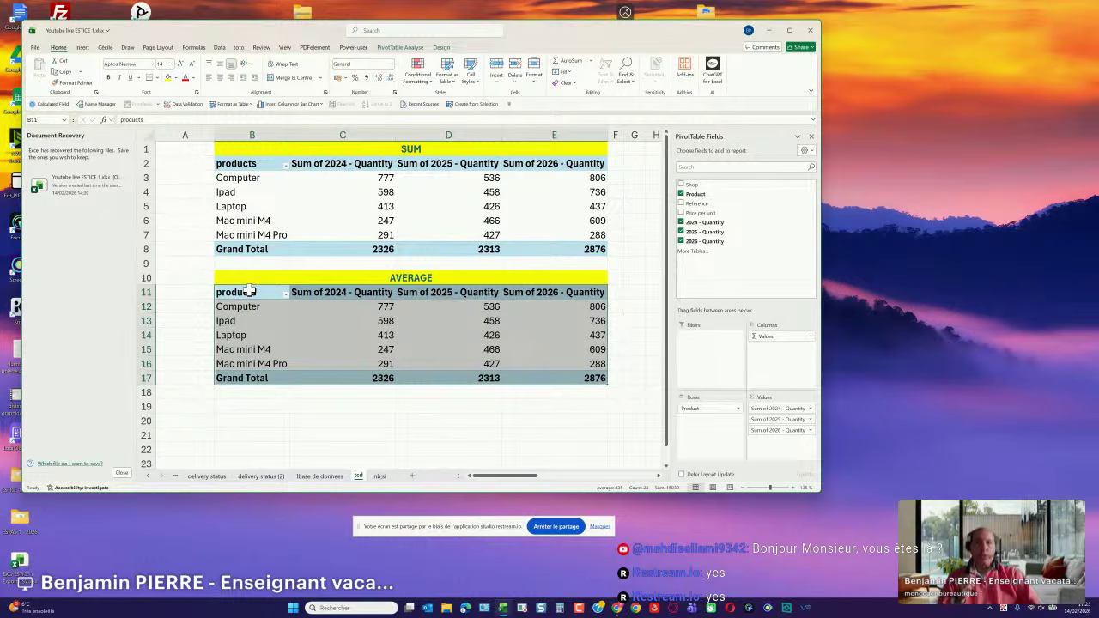
left_click(356, 311)
left_click(422, 318)
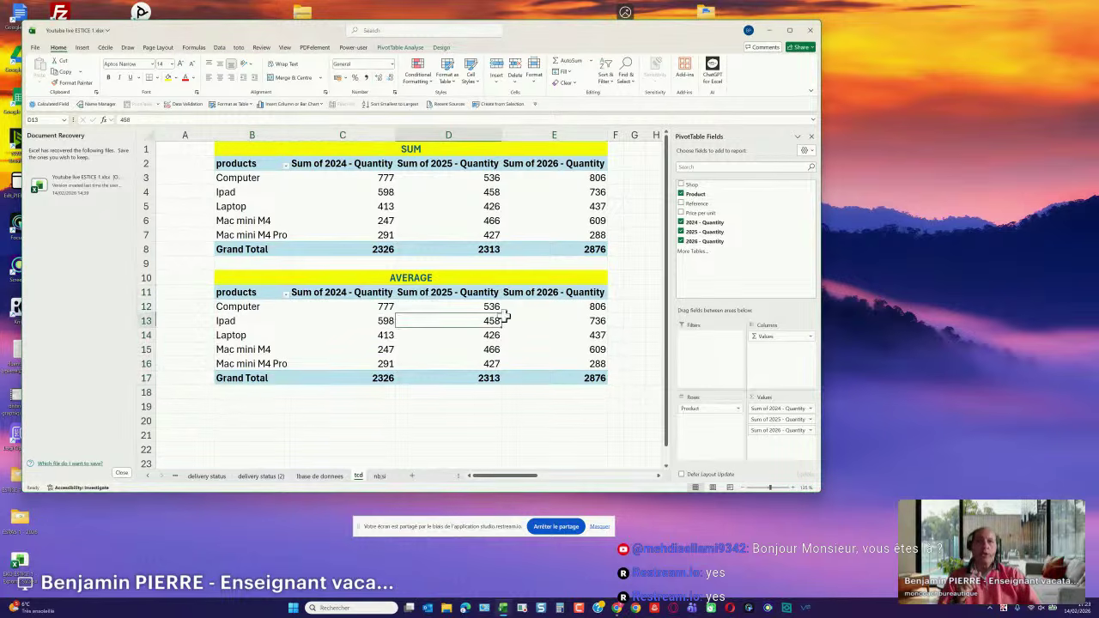
Summarise the 2024 - Quantity values by Average in the pivot table under the AVERAGE title.
left_click(545, 319)
left_click(545, 346)
left_click(488, 347)
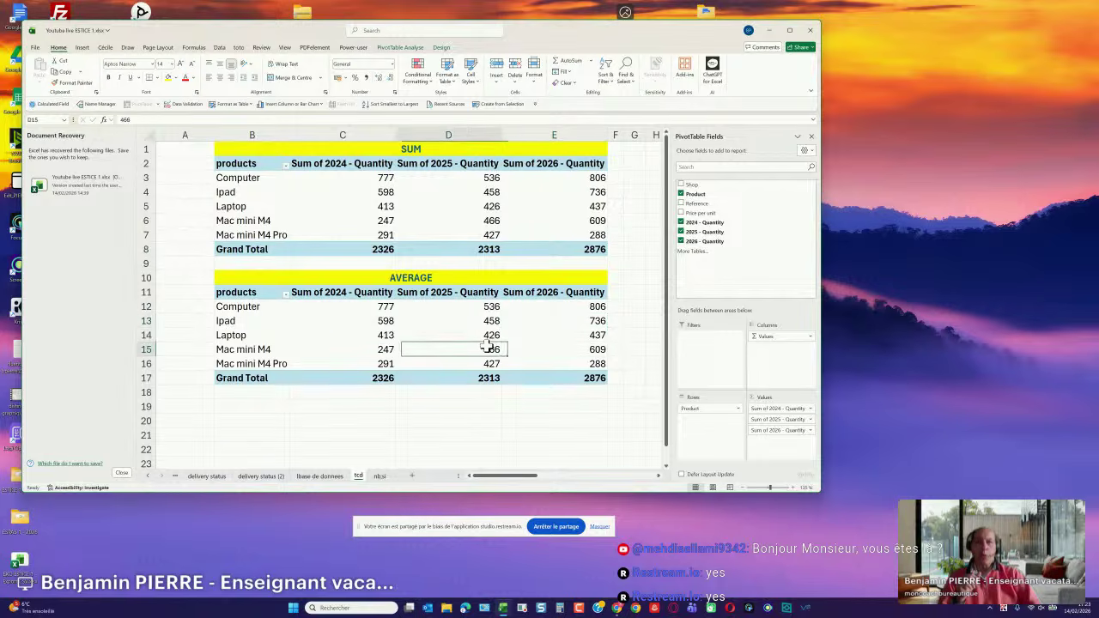
left_click(378, 337)
left_click(375, 321)
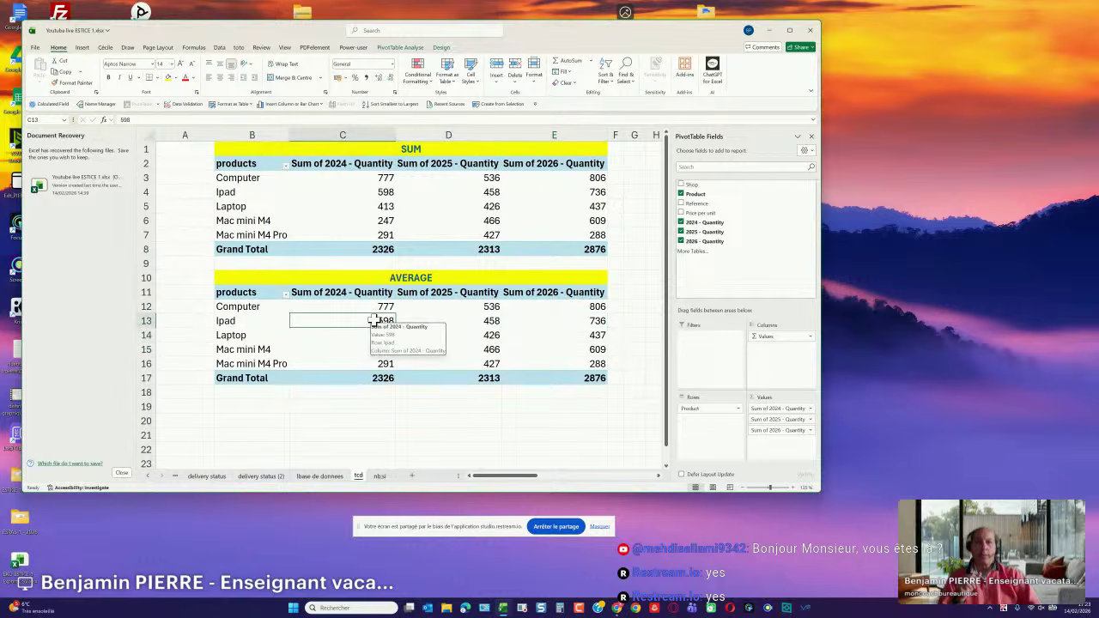
right_click(375, 322)
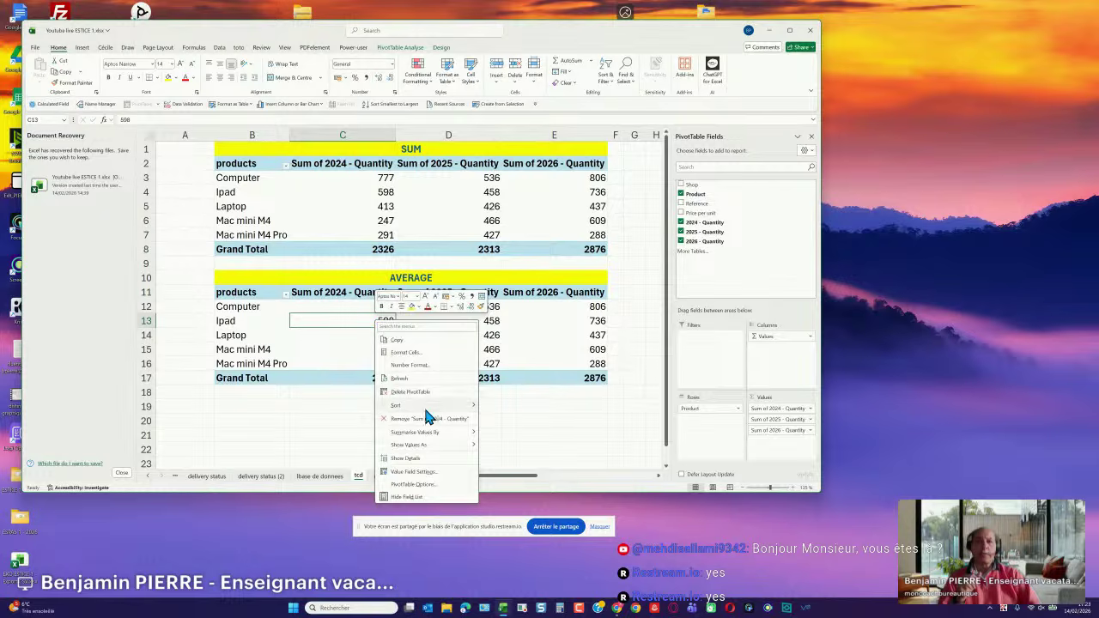
mouse_move(433, 439)
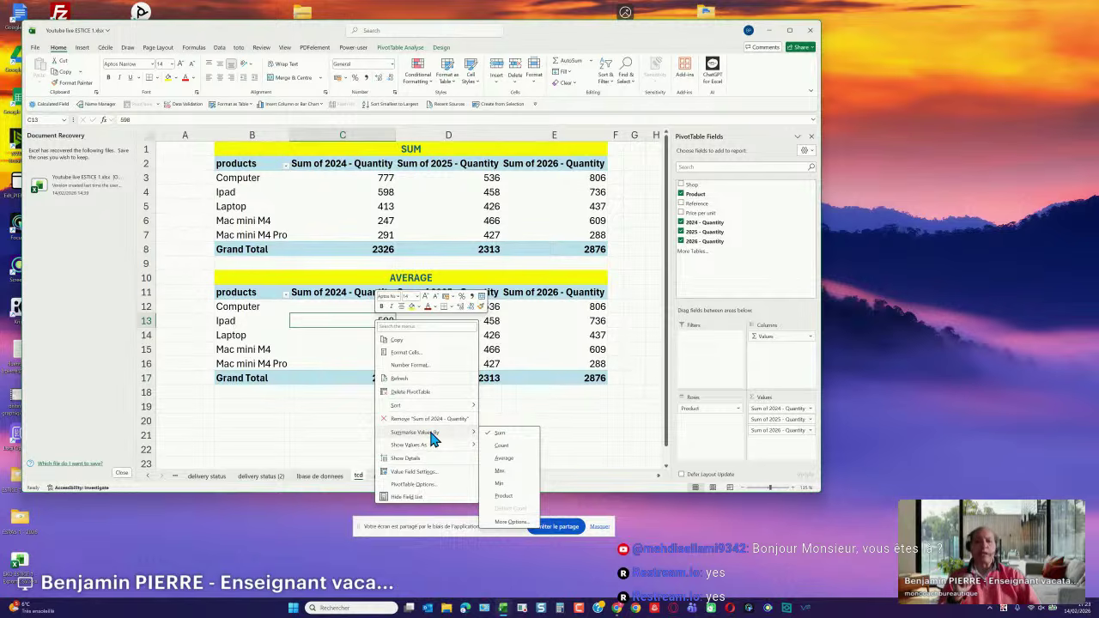
left_click(506, 459)
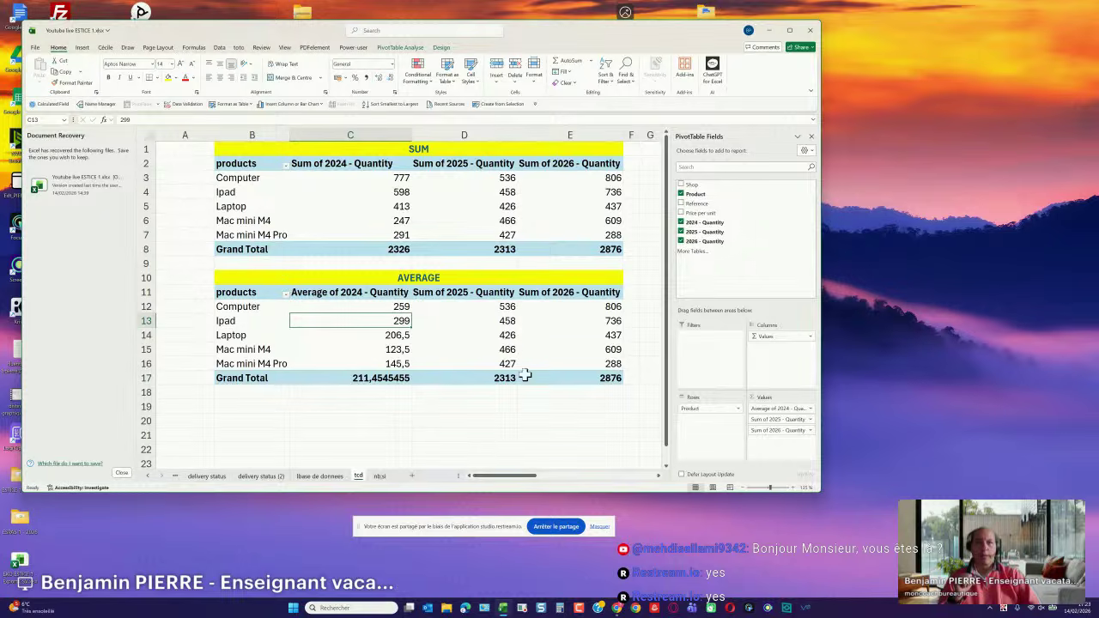
Summarise the 2025 - Quantity and 2026 - Quantity values by Average in the lower pivot table.
left_click(491, 307)
right_click(492, 311)
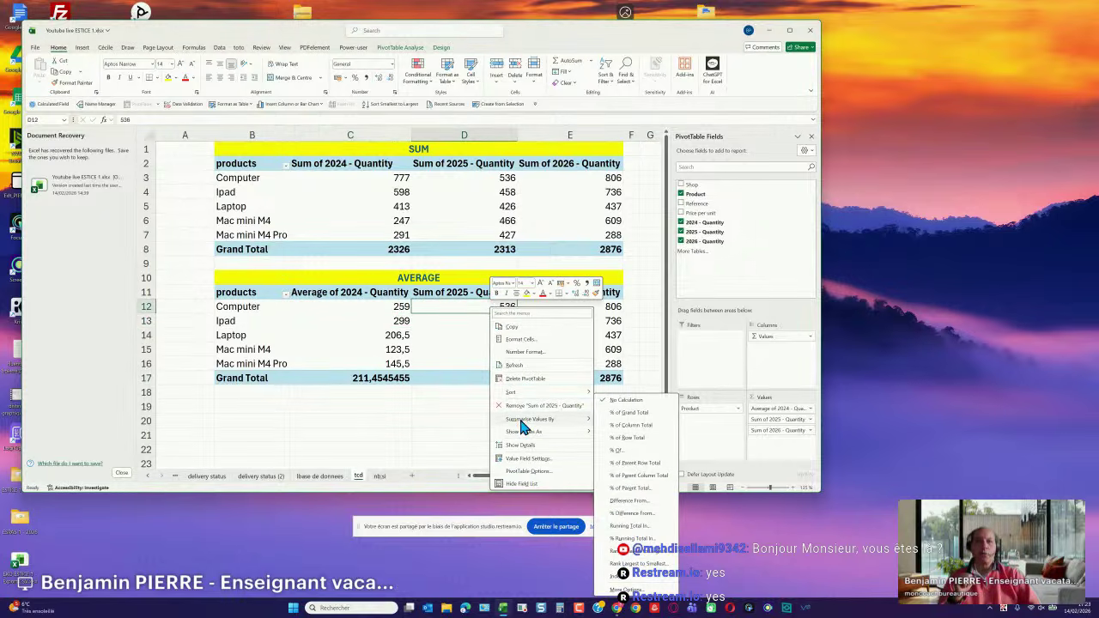
mouse_move(527, 420)
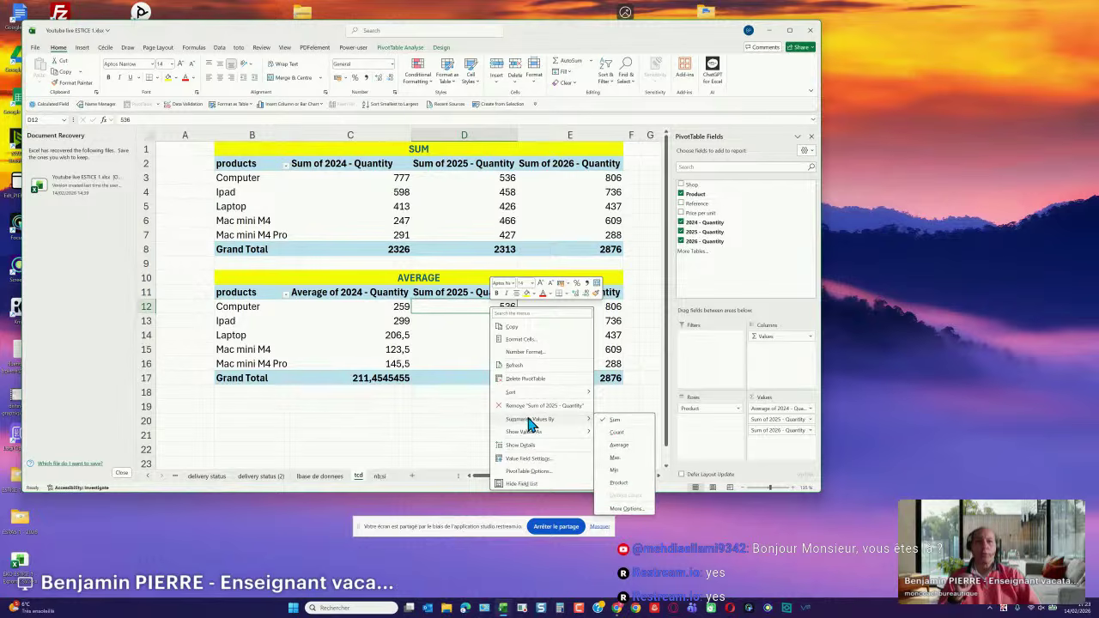
left_click(619, 445)
right_click(593, 305)
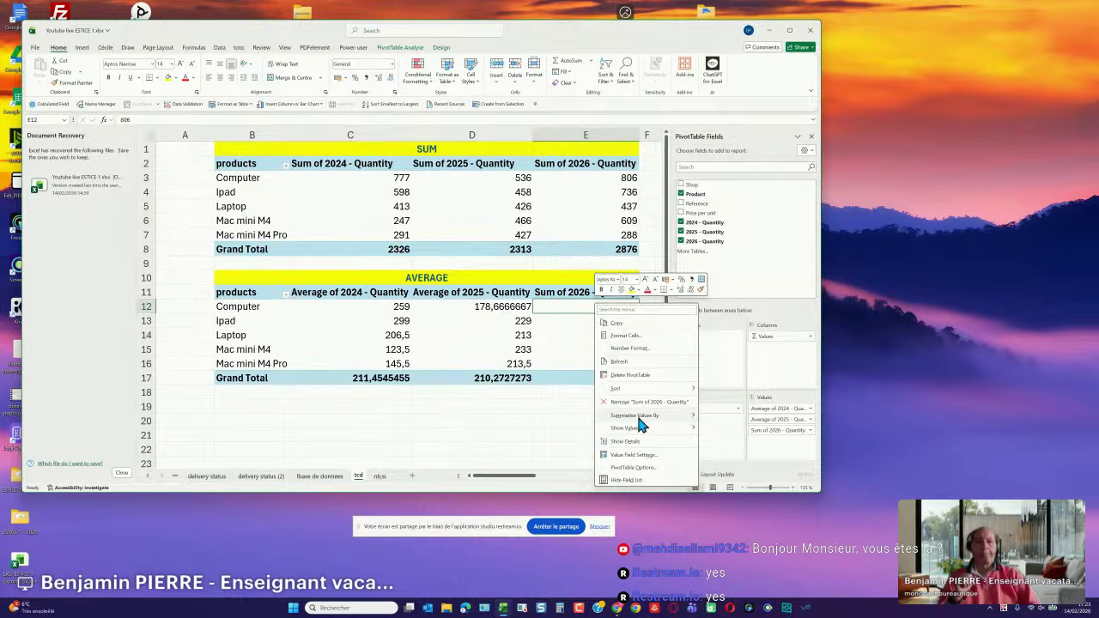
mouse_move(640, 415)
left_click(725, 441)
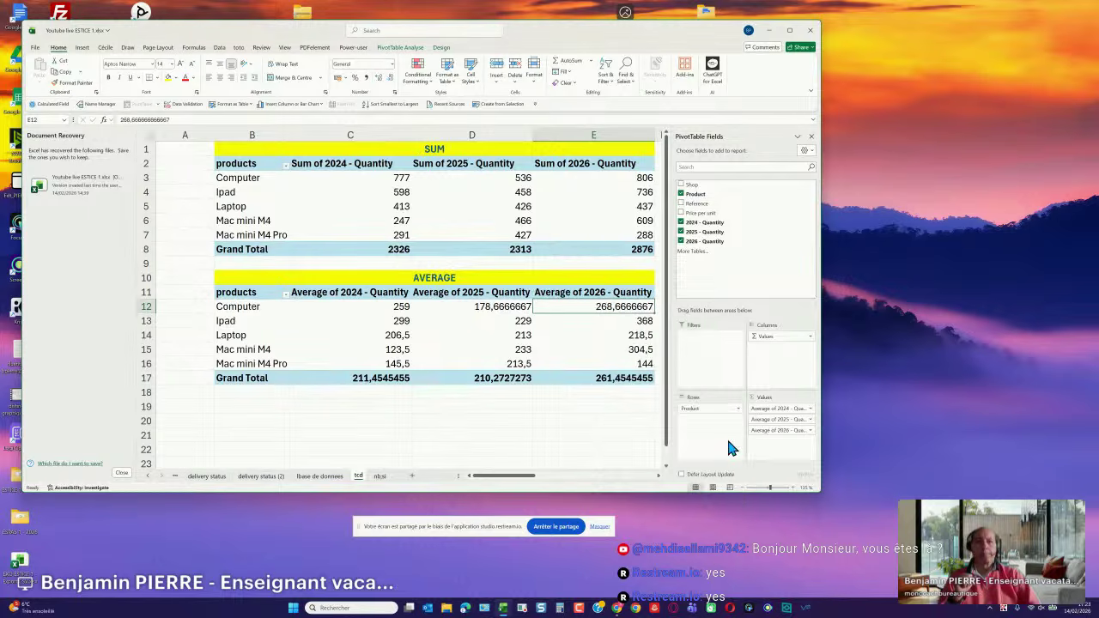
Filter the product database to Computer only and select its 2024 quantities to check their sum and average.
mouse_move(522, 348)
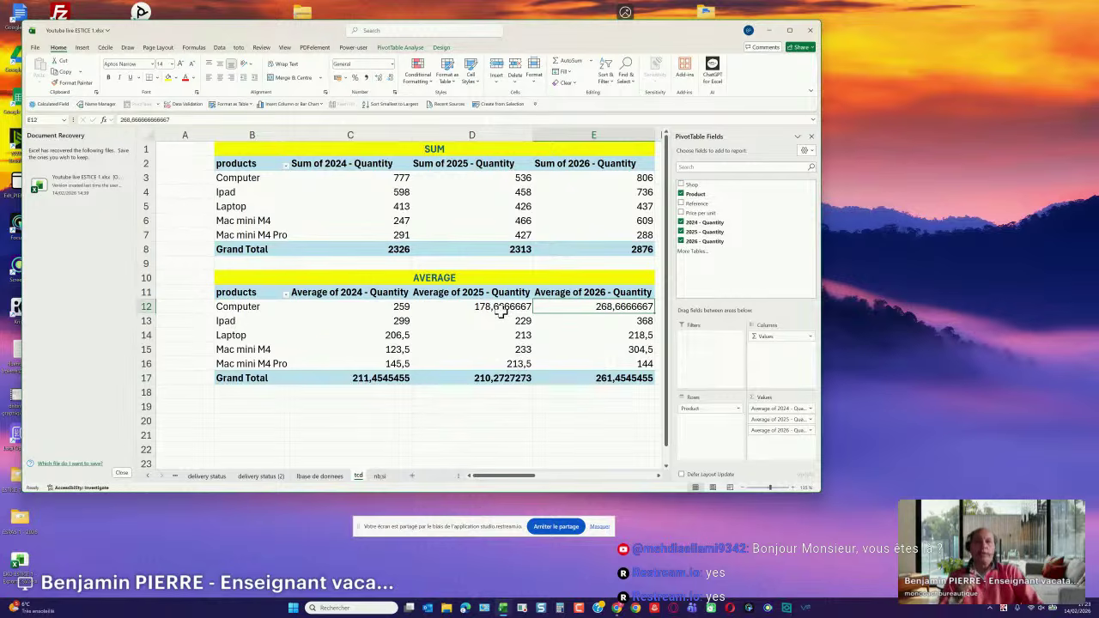
mouse_move(501, 313)
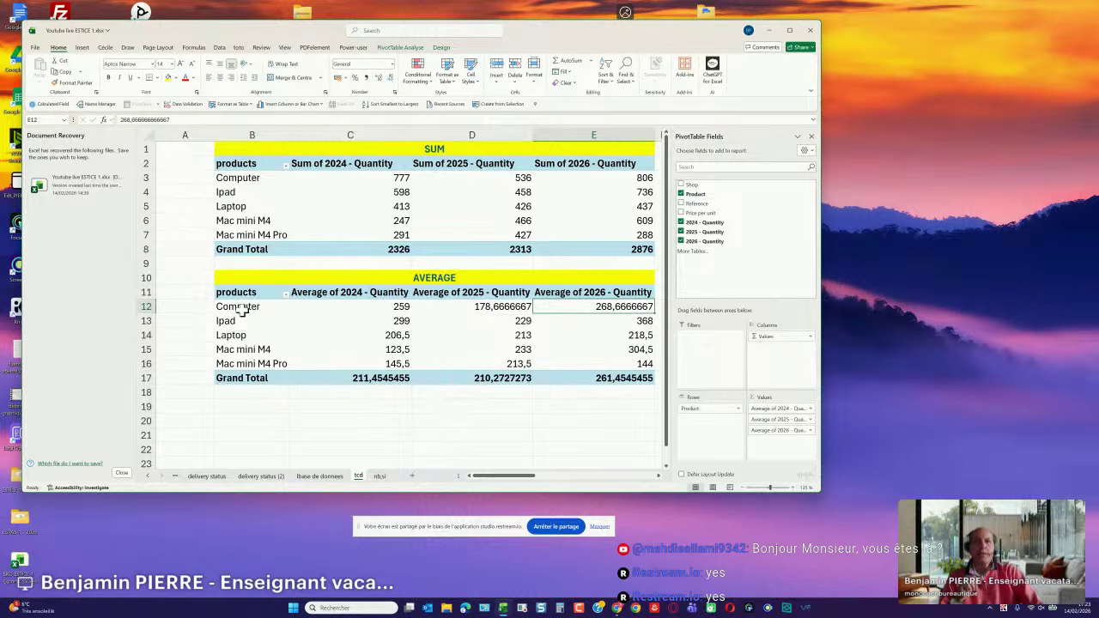
mouse_move(375, 306)
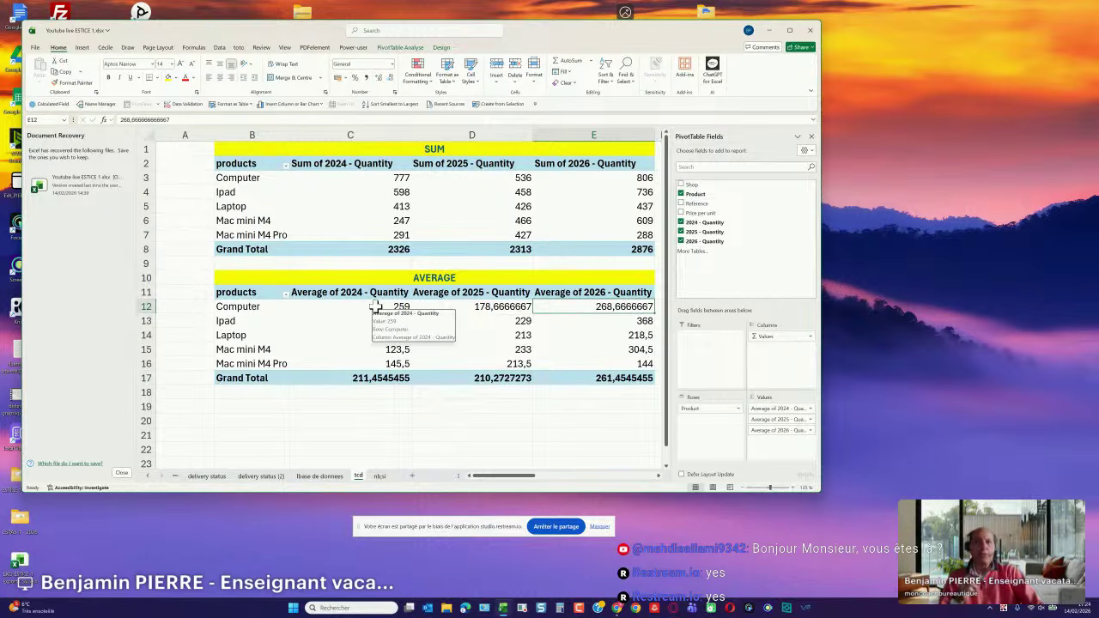
left_click(329, 476)
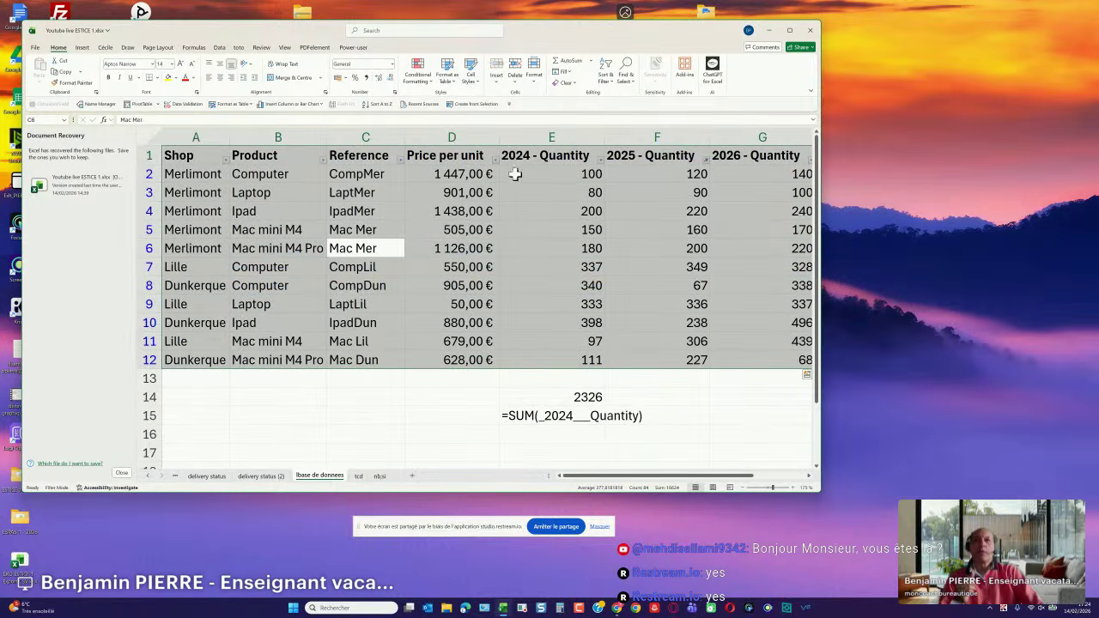
left_click(555, 173)
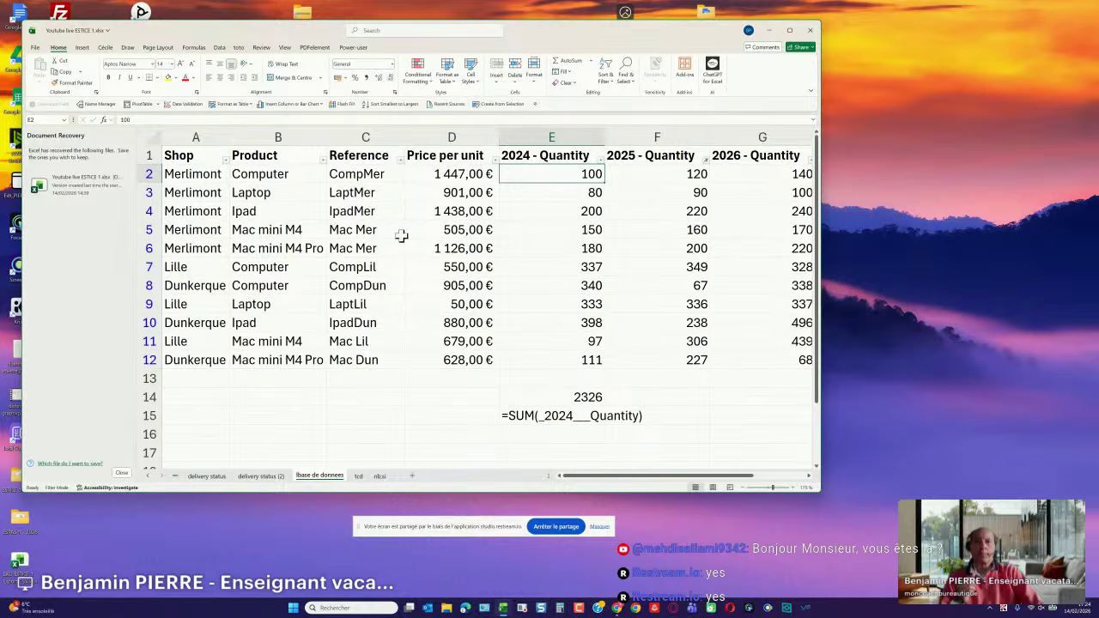
left_click(322, 160)
left_click(235, 273)
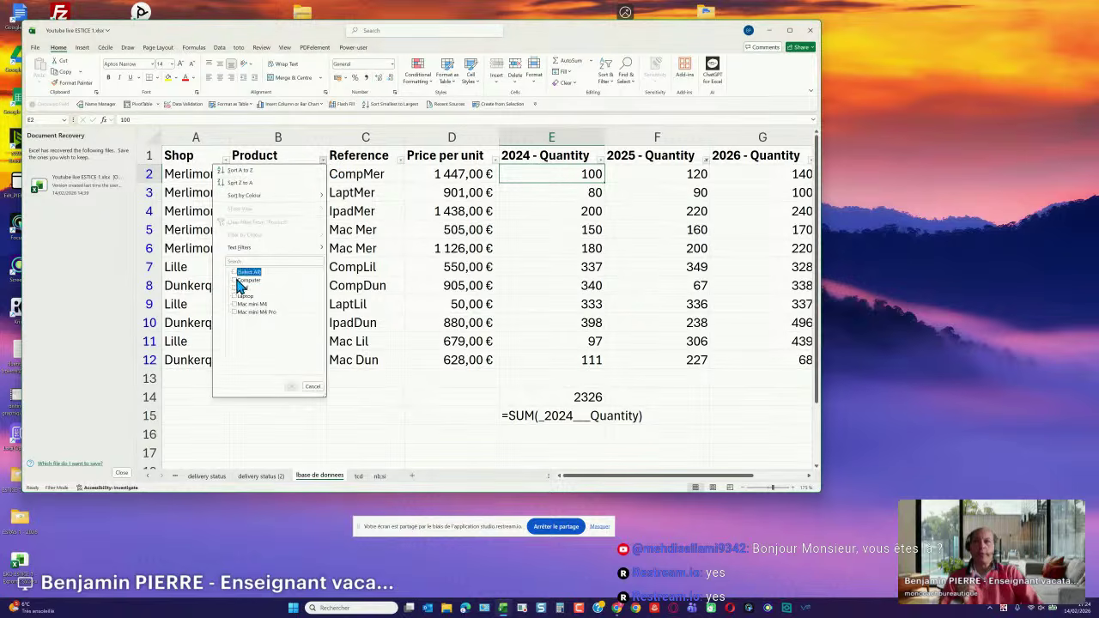
left_click(235, 280)
left_click(290, 387)
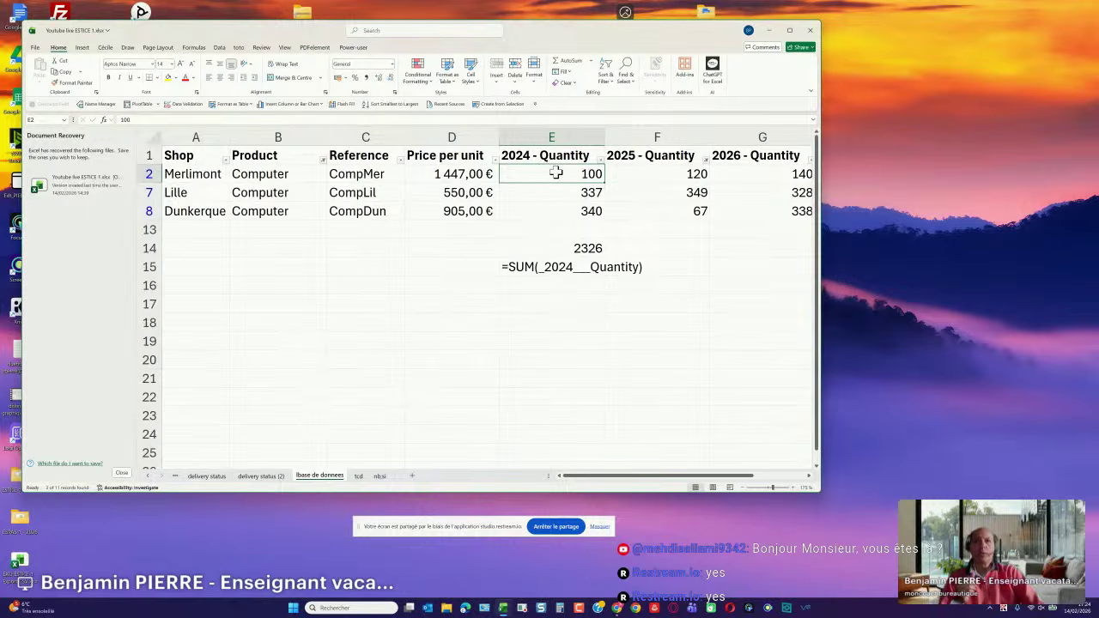
left_click_drag(556, 173, 556, 209)
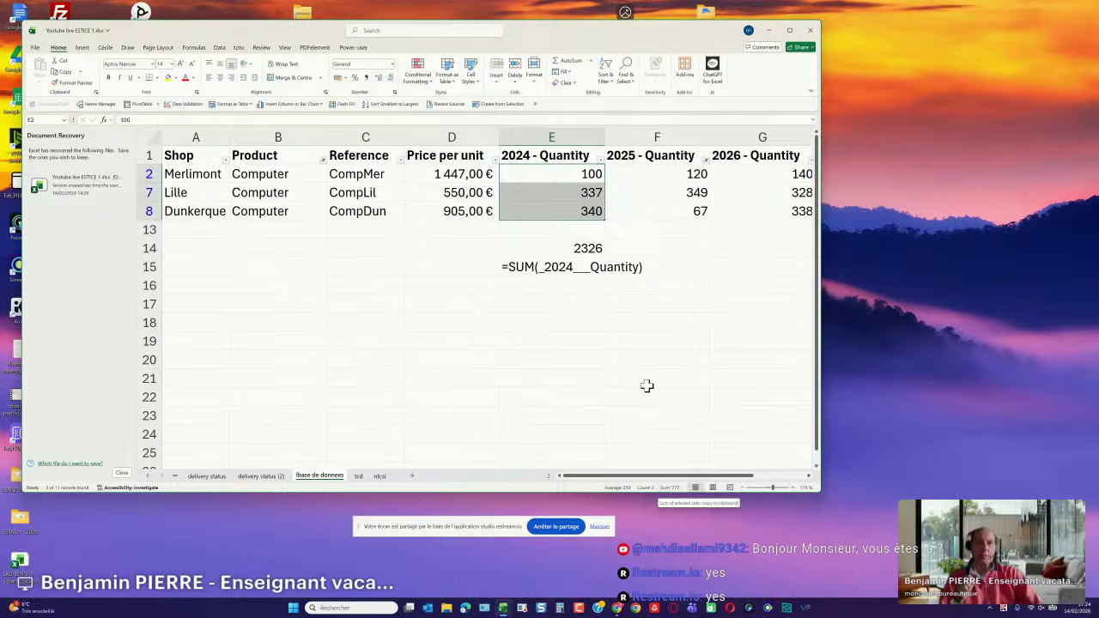
Show all products again in the Product filter, and return to the Computer row's 2024 values on the tcd sheet.
left_click(323, 161)
left_click(234, 274)
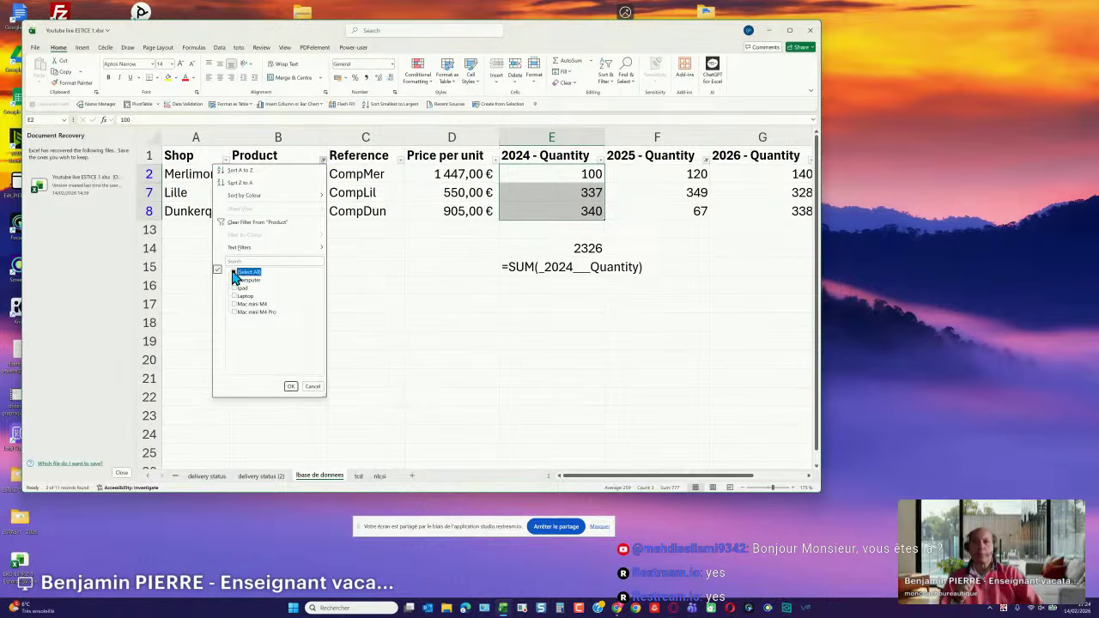
left_click(233, 273)
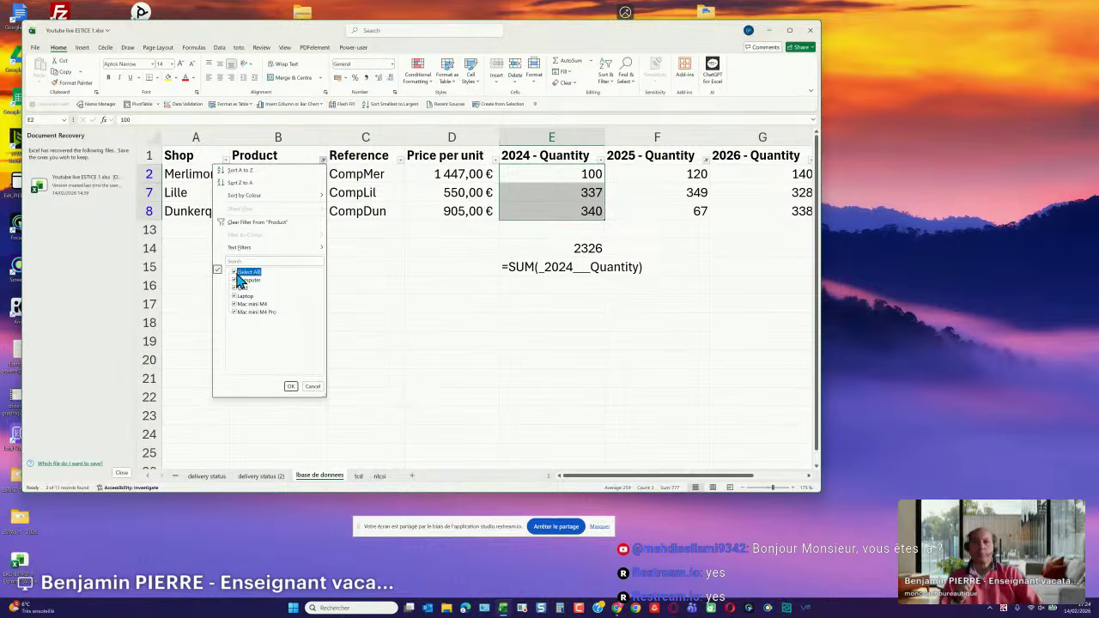
left_click(290, 386)
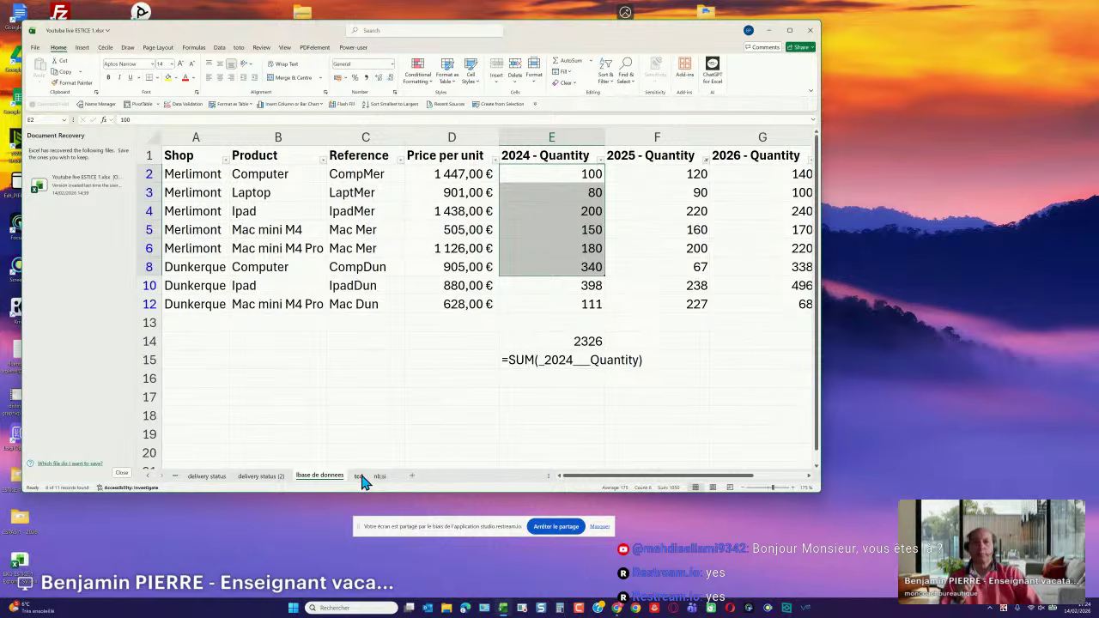
left_click(359, 476)
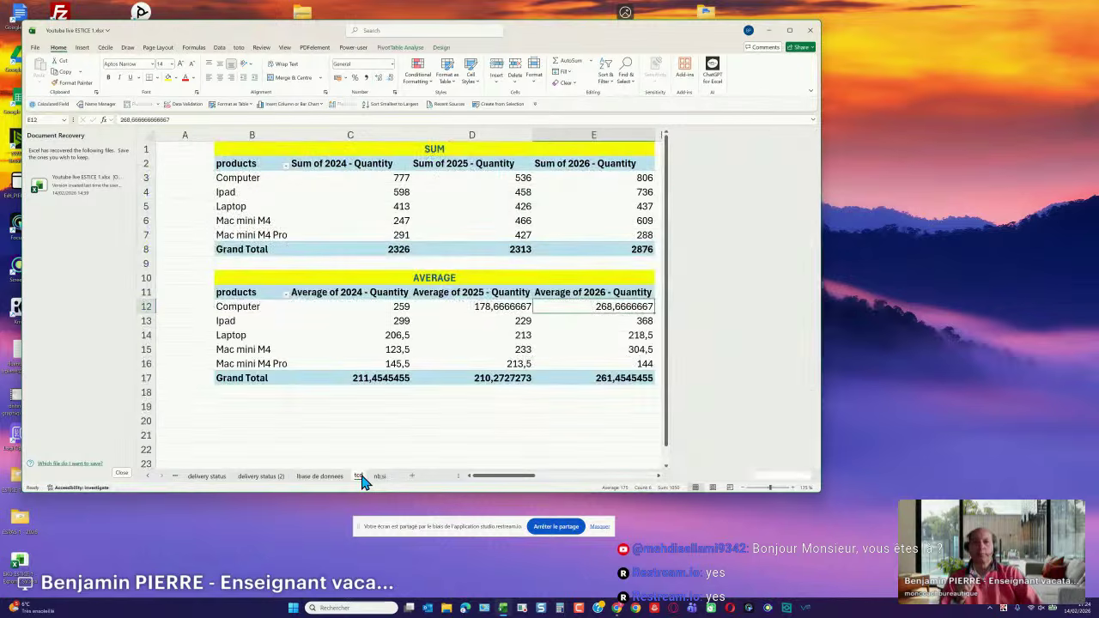
left_click(376, 178)
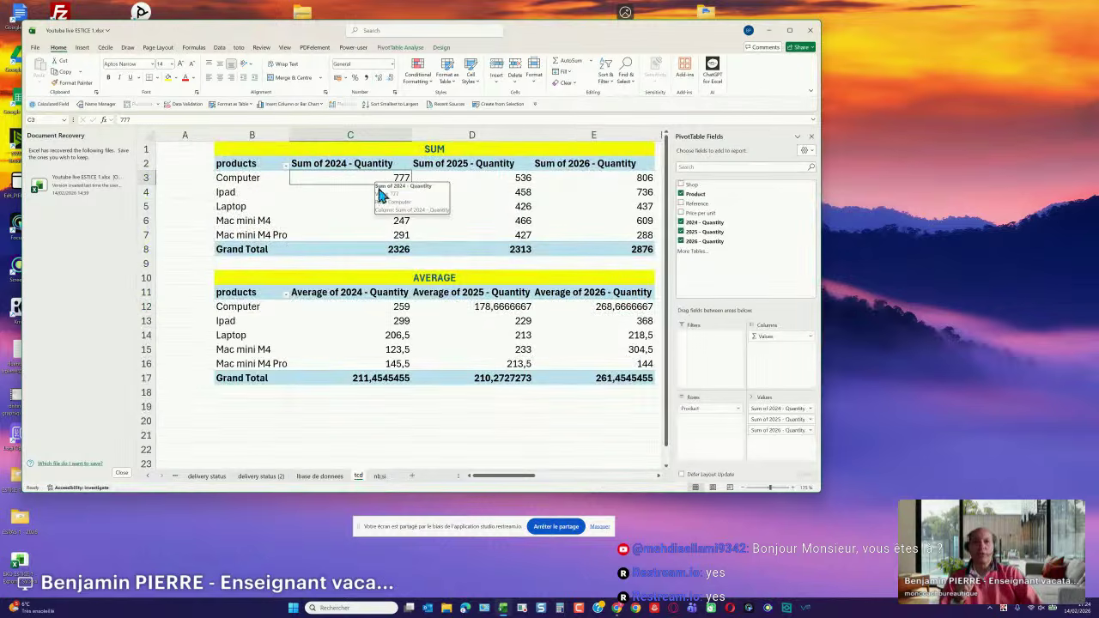
left_click(382, 307)
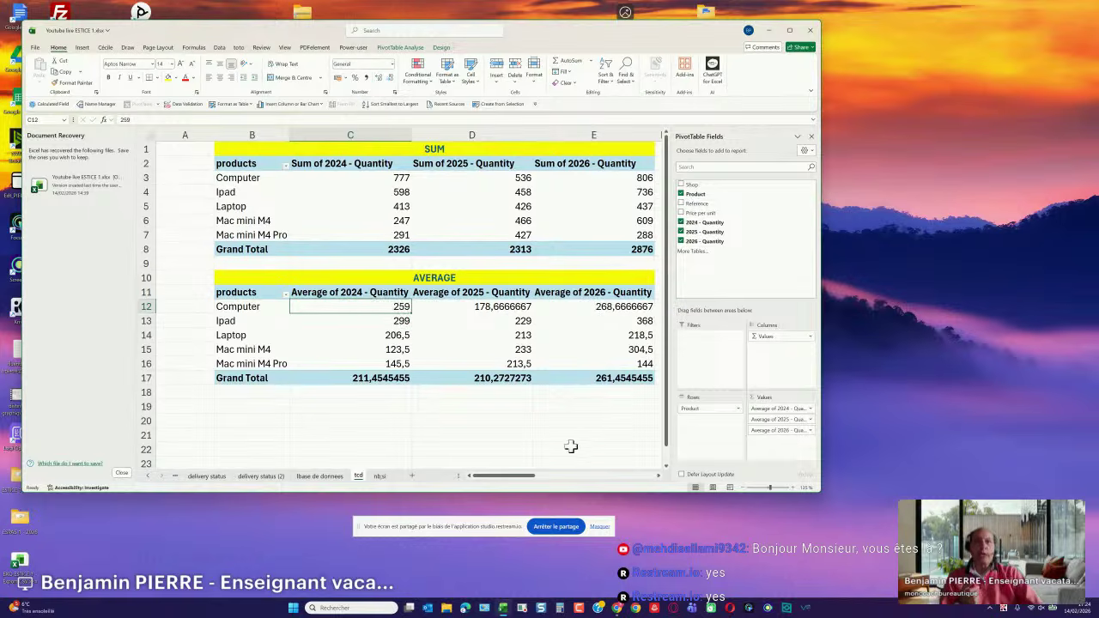
Insert a 3-D clustered column pivot chart based on the SUM pivot table.
left_click_drag(530, 479, 535, 481)
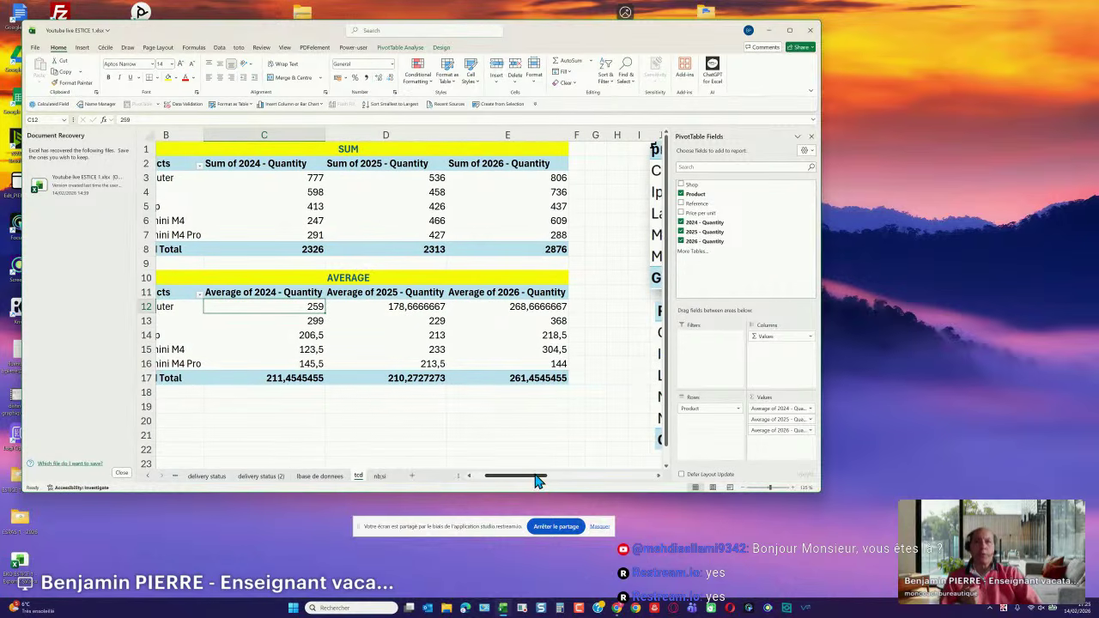
left_click(380, 177)
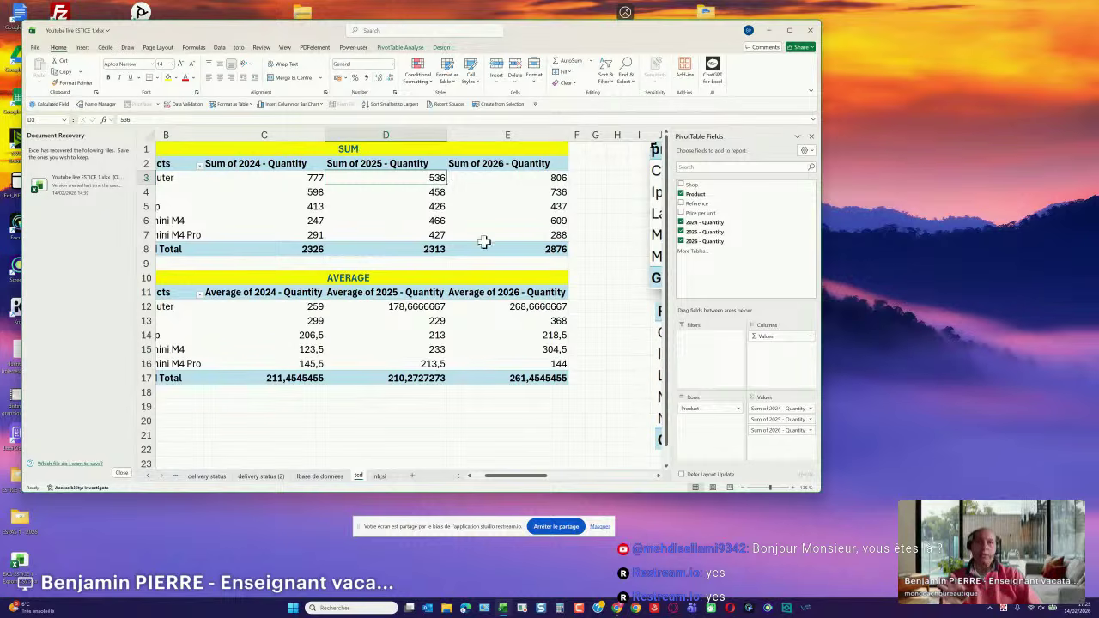
left_click(279, 207)
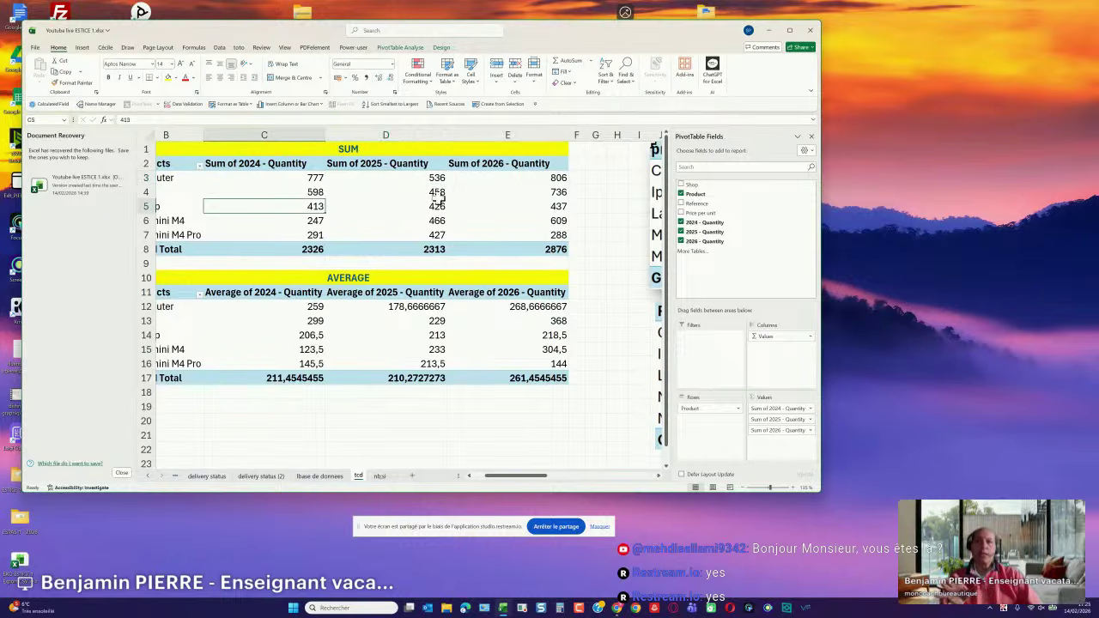
left_click(398, 219)
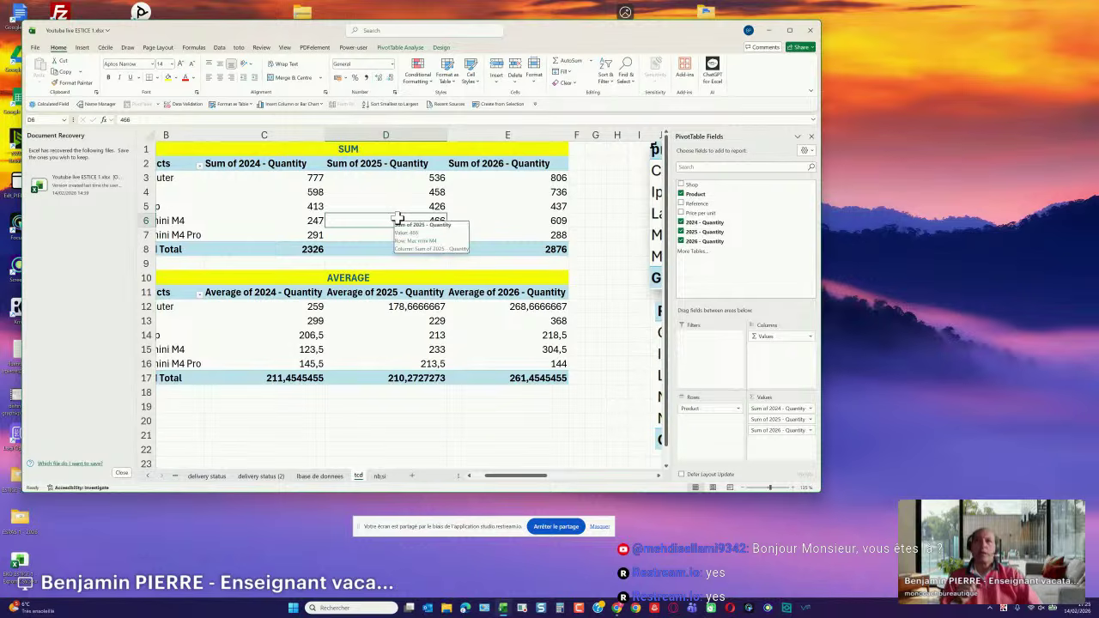
left_click(357, 193)
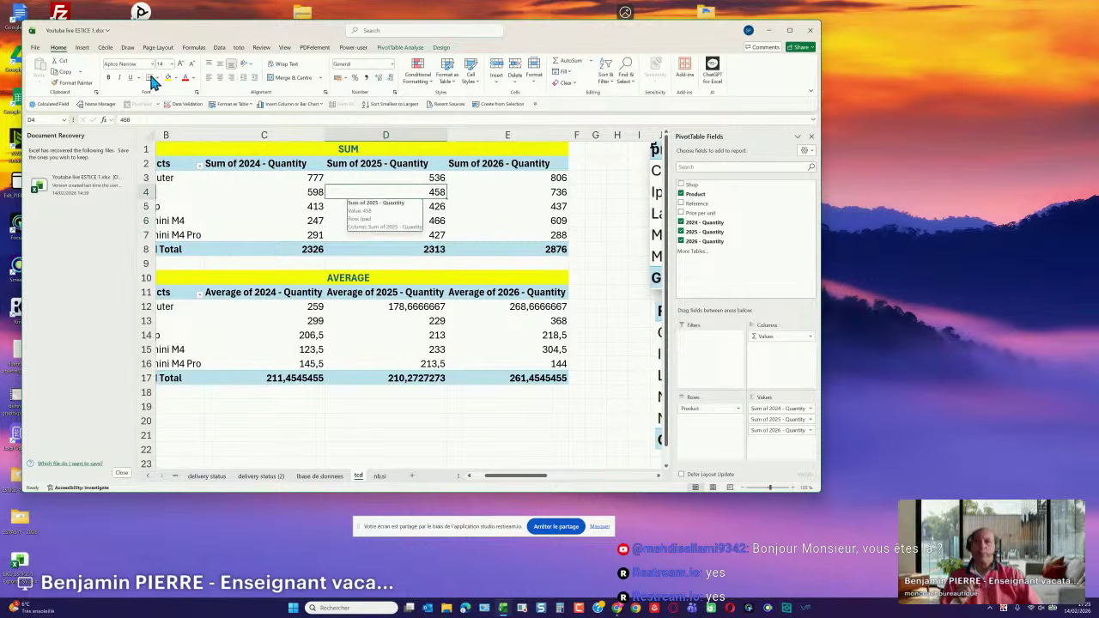
left_click(82, 48)
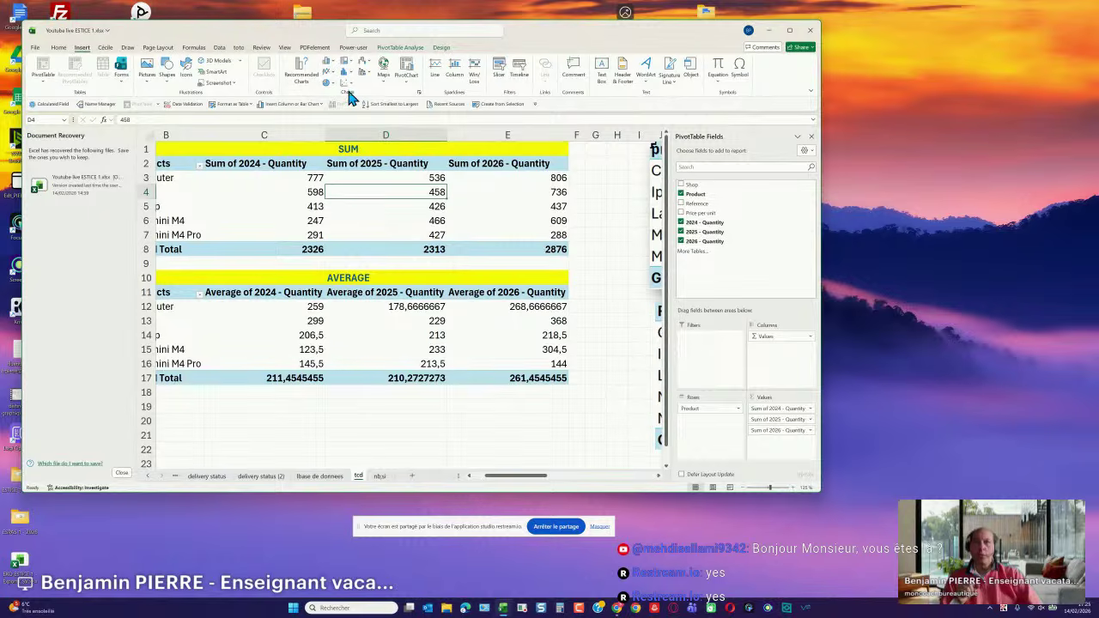
left_click(334, 62)
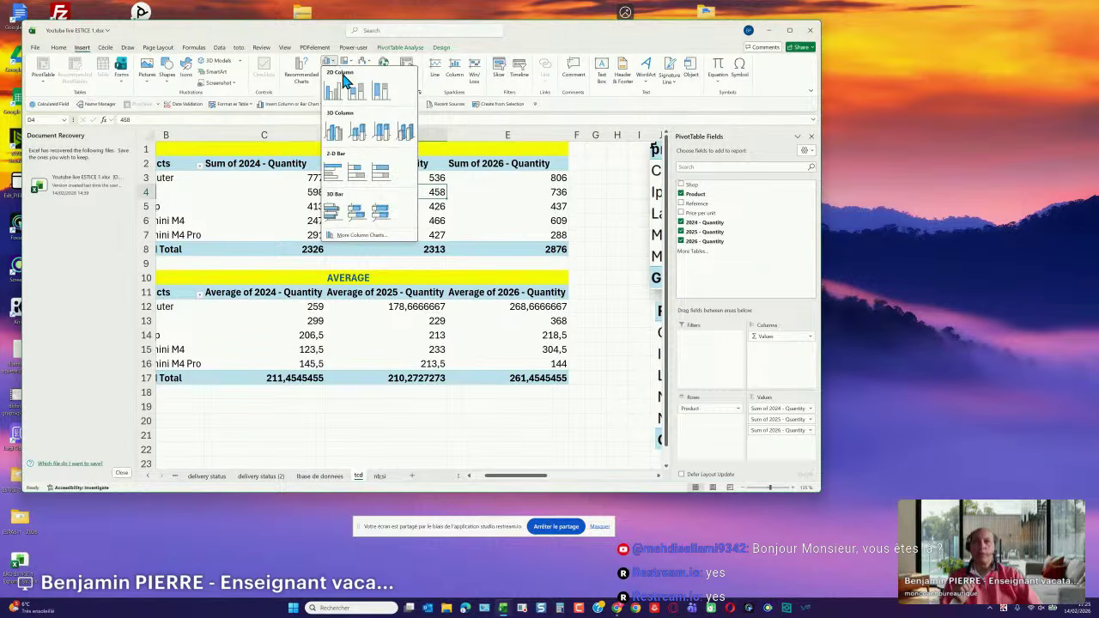
left_click(337, 136)
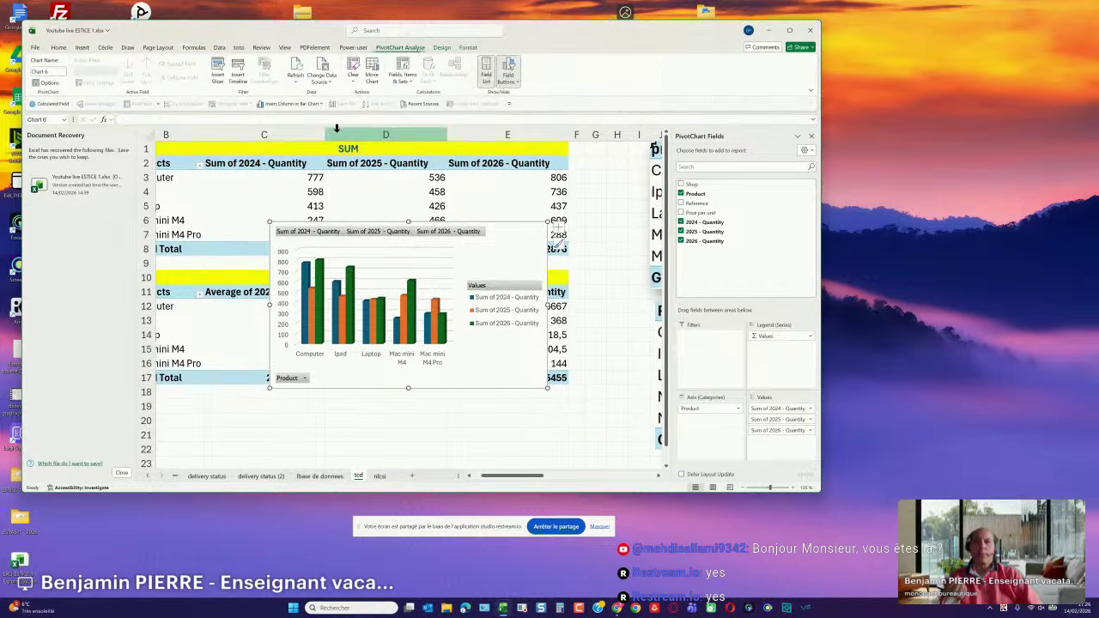
Move the pivot chart below the AVERAGE pivot table so that it starts at row 18 in column C.
left_click_drag(506, 230, 445, 307)
scroll(435, 265, "down", 2)
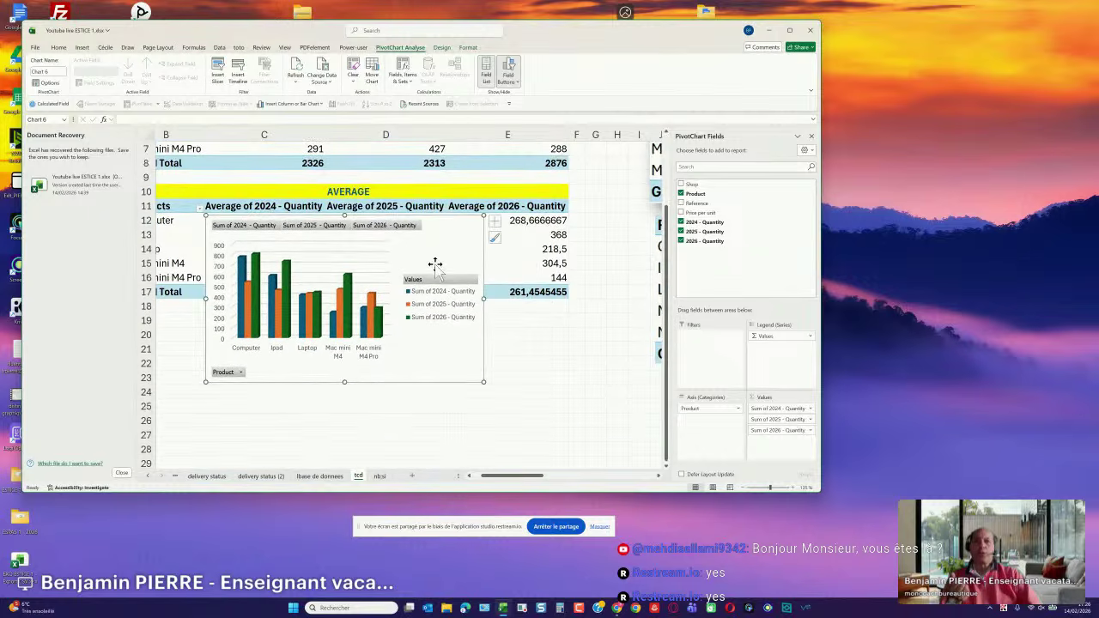
left_click_drag(437, 226, 436, 314)
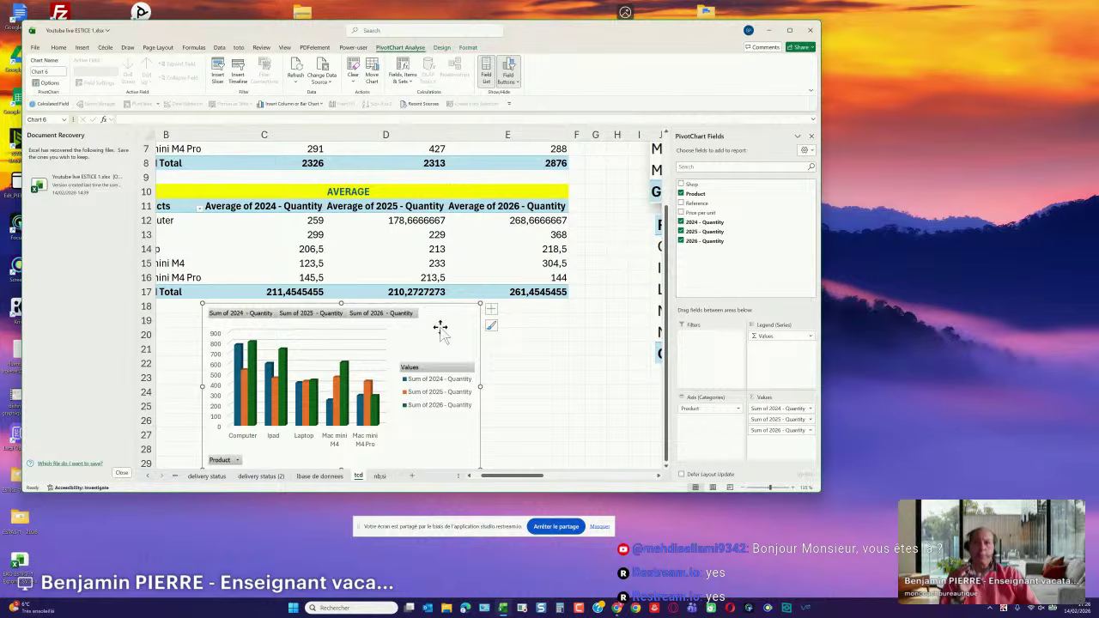
scroll(439, 328, "down", 1)
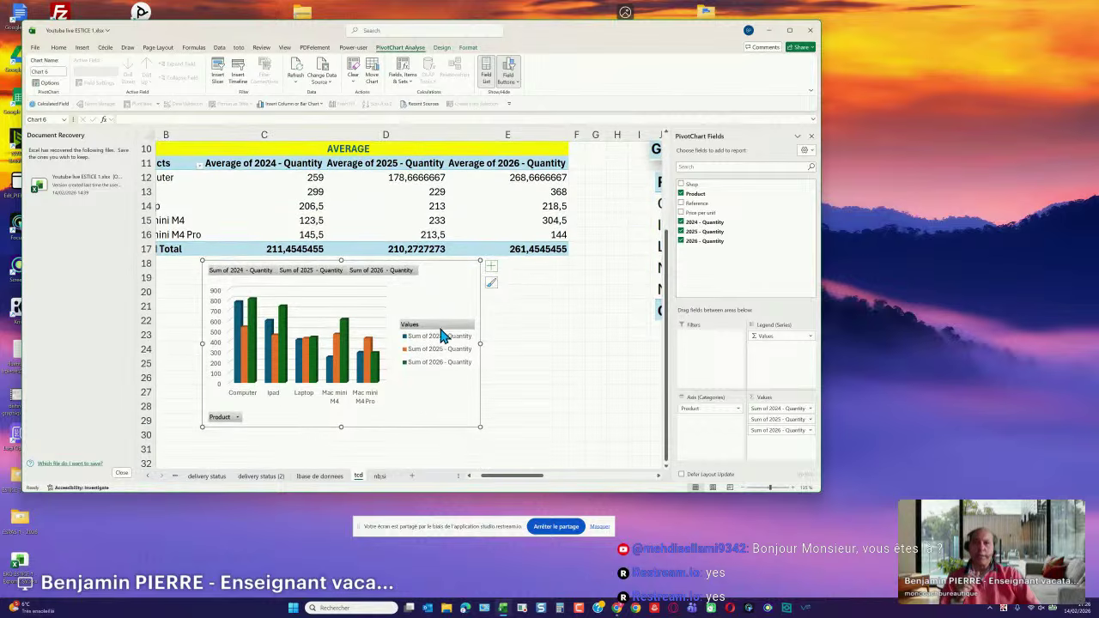
left_click(236, 419)
left_click(237, 419)
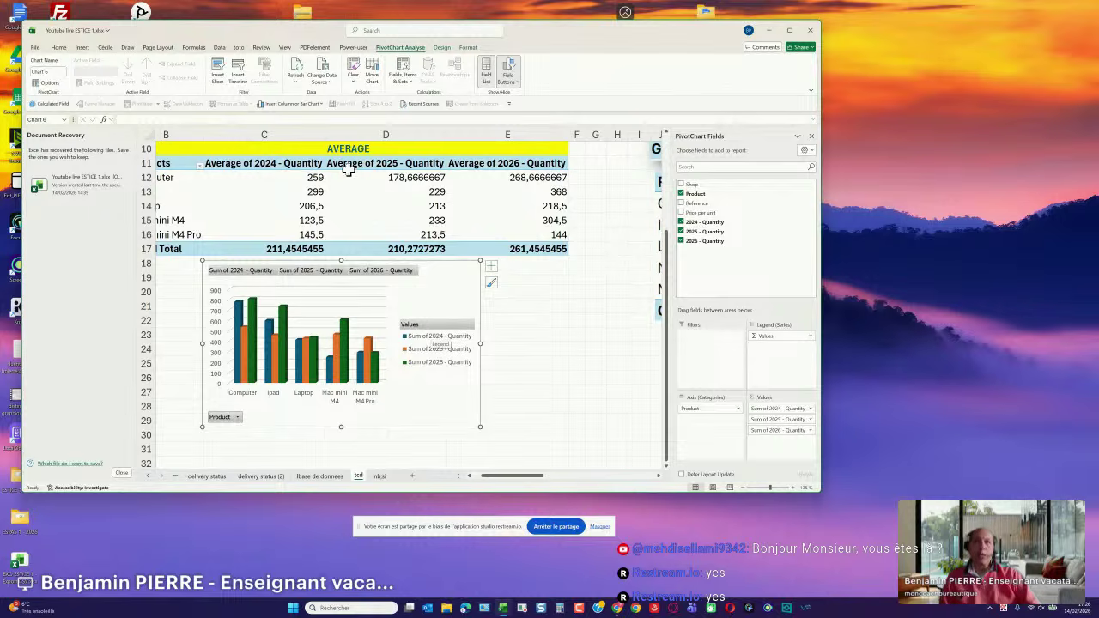
Move the pivot chart slightly down and to the left, so that its left edge lies in column B.
scroll(345, 169, "up", 3)
left_click(311, 193)
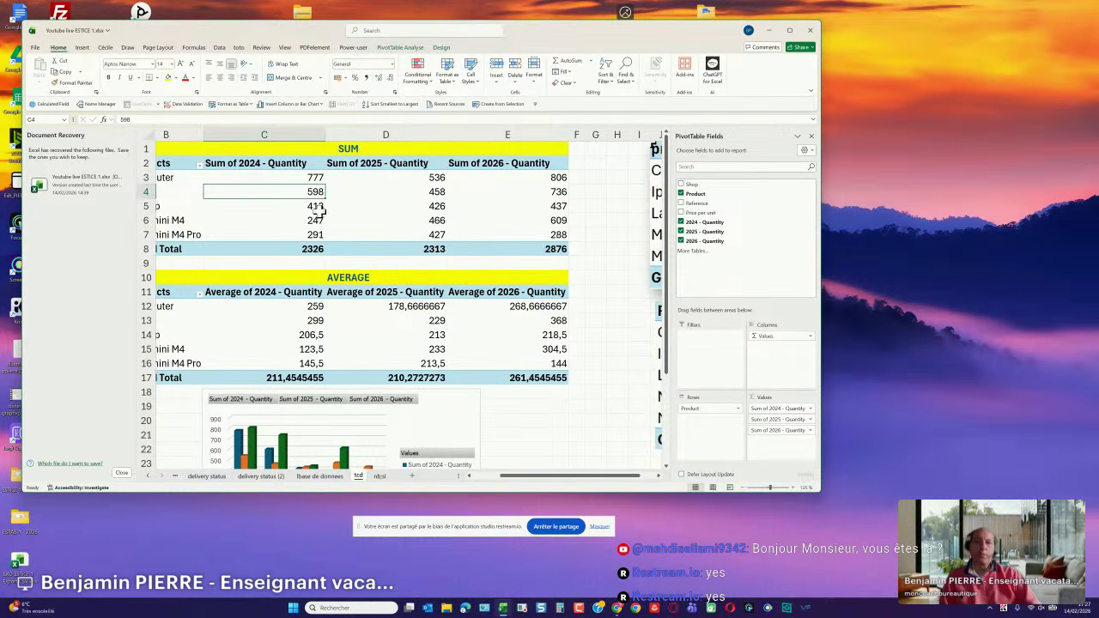
scroll(373, 309, "down", 3)
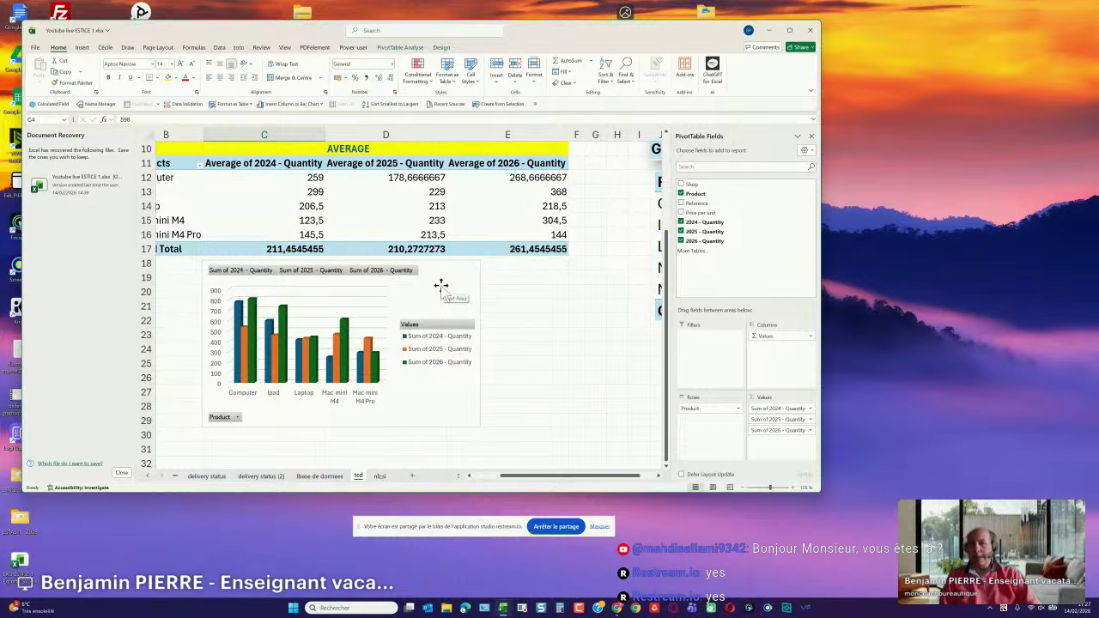
left_click_drag(441, 285, 413, 293)
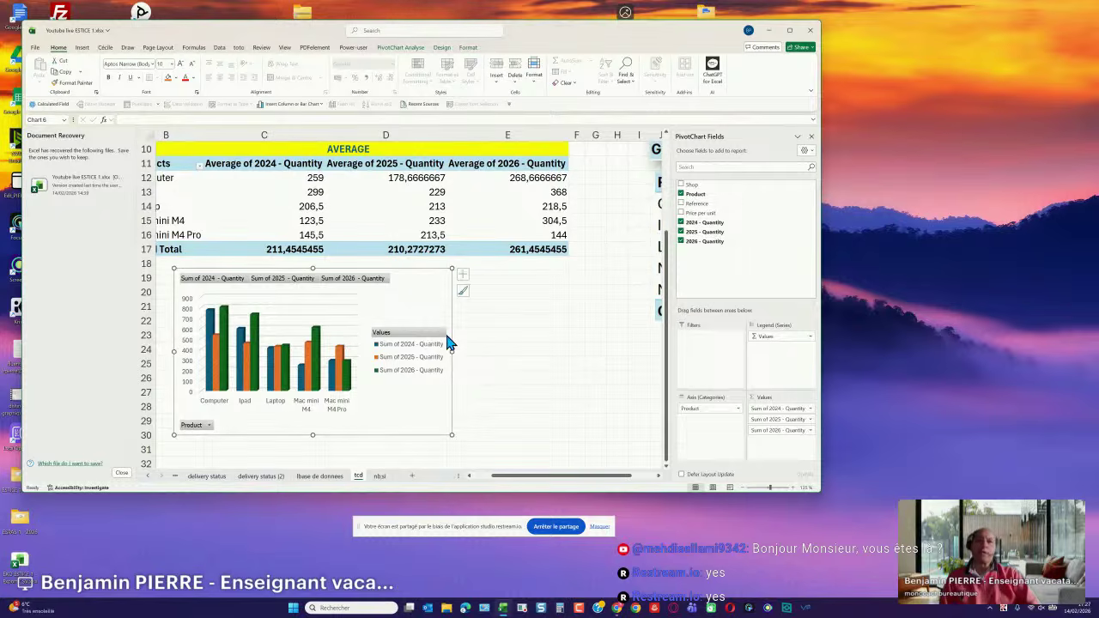
Filter the pivot chart's Product field to Ipad and Mac mini M4 only, and check the effect on the SUM pivot table.
left_click(209, 425)
left_click(118, 300)
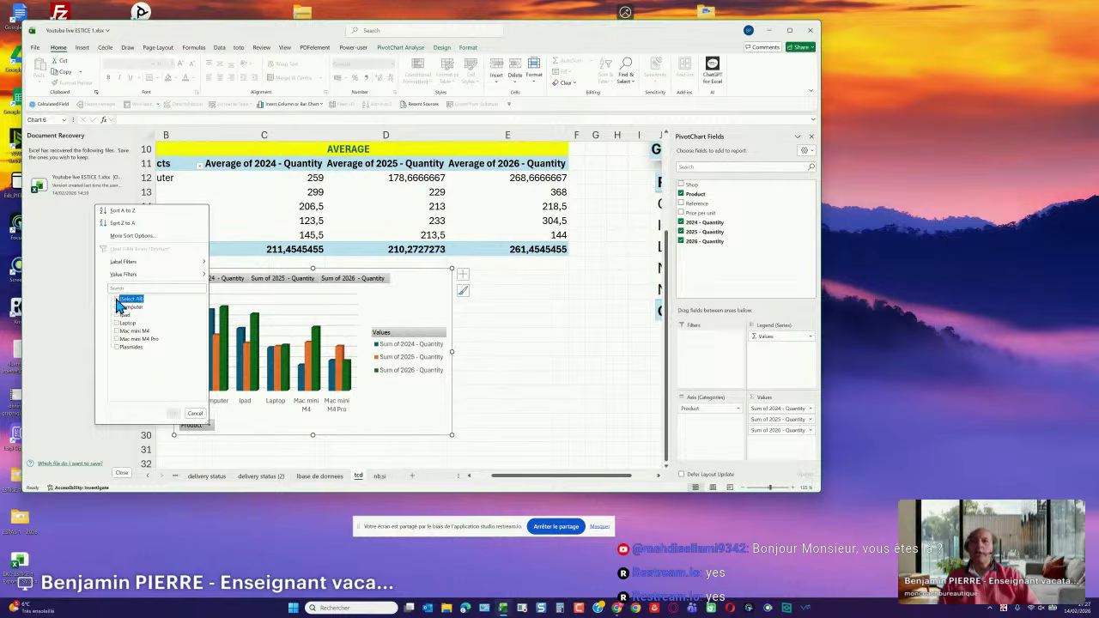
left_click(117, 315)
left_click(118, 332)
left_click(172, 414)
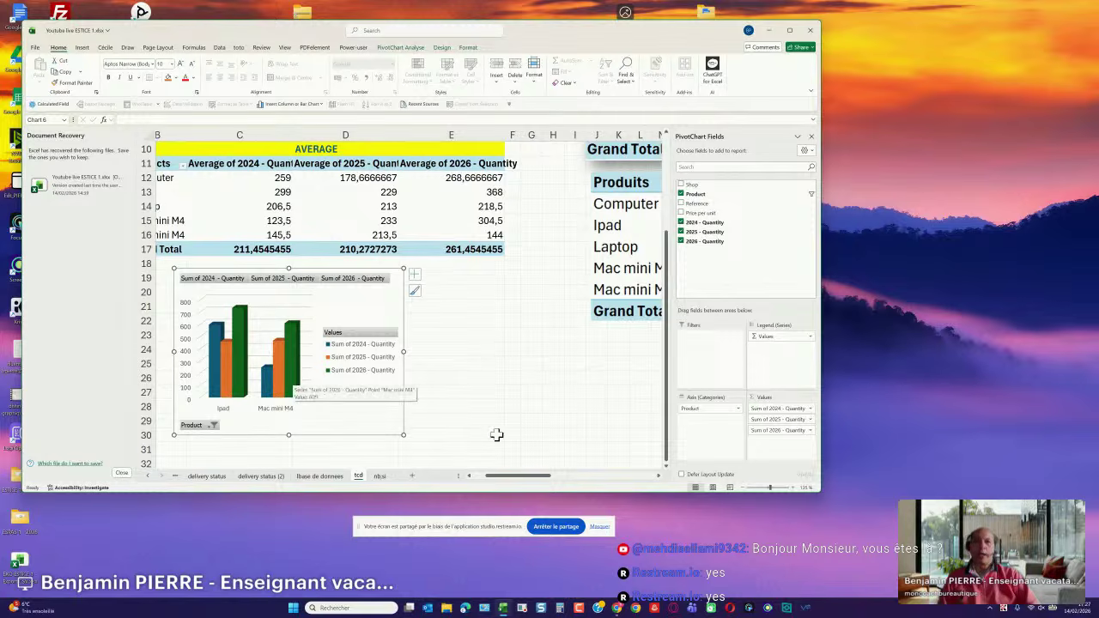
left_click_drag(527, 479, 515, 479)
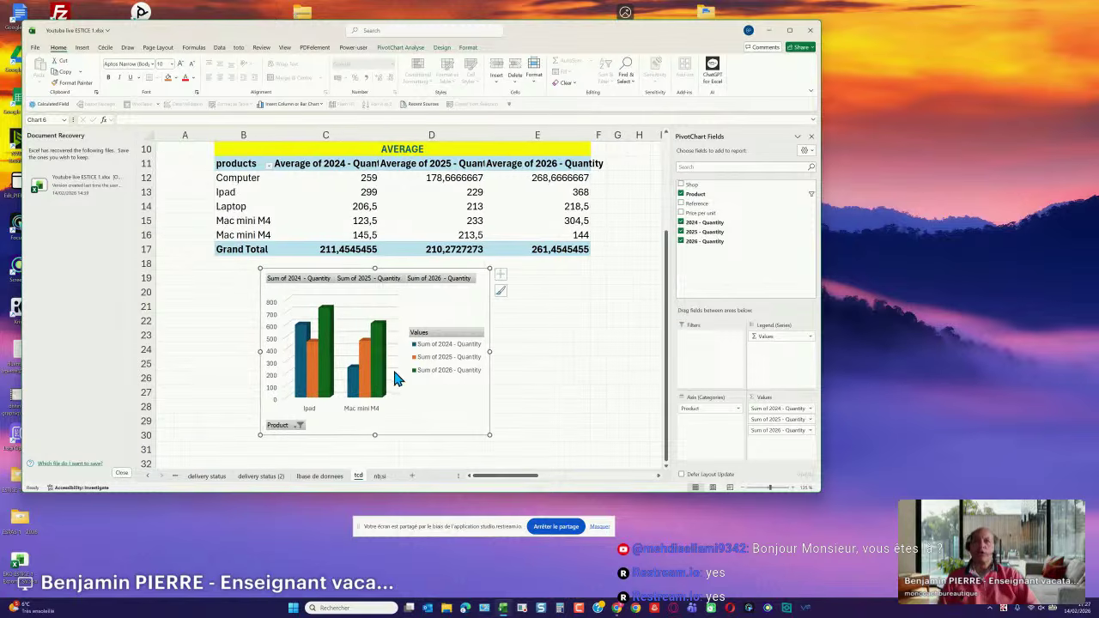
scroll(392, 371, "up", 2)
scroll(392, 376, "up", 1)
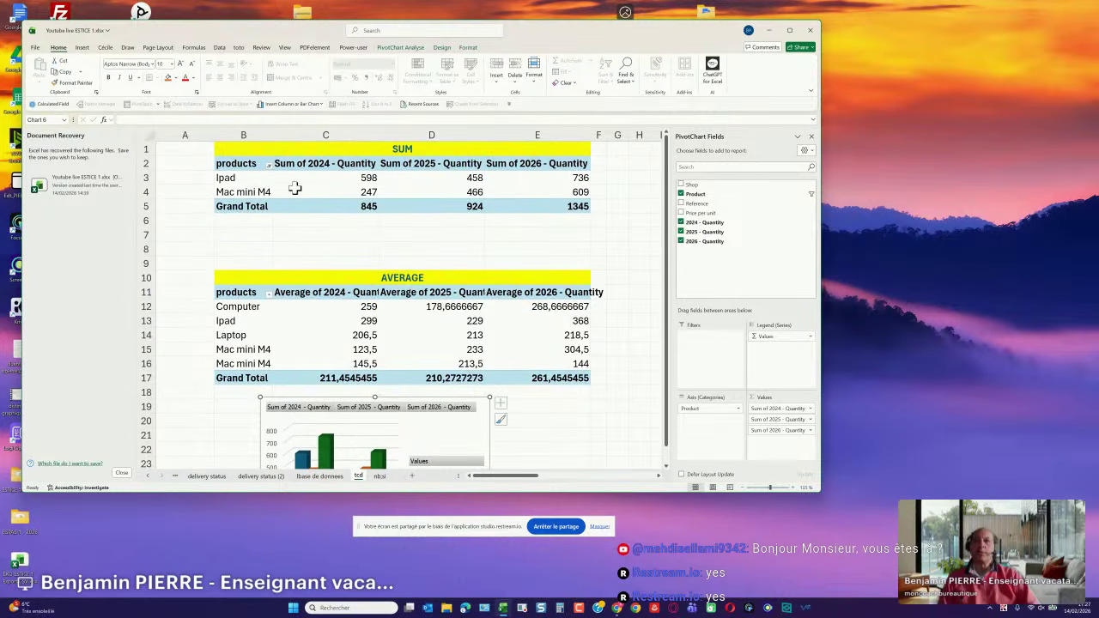
scroll(464, 192, "down", 3)
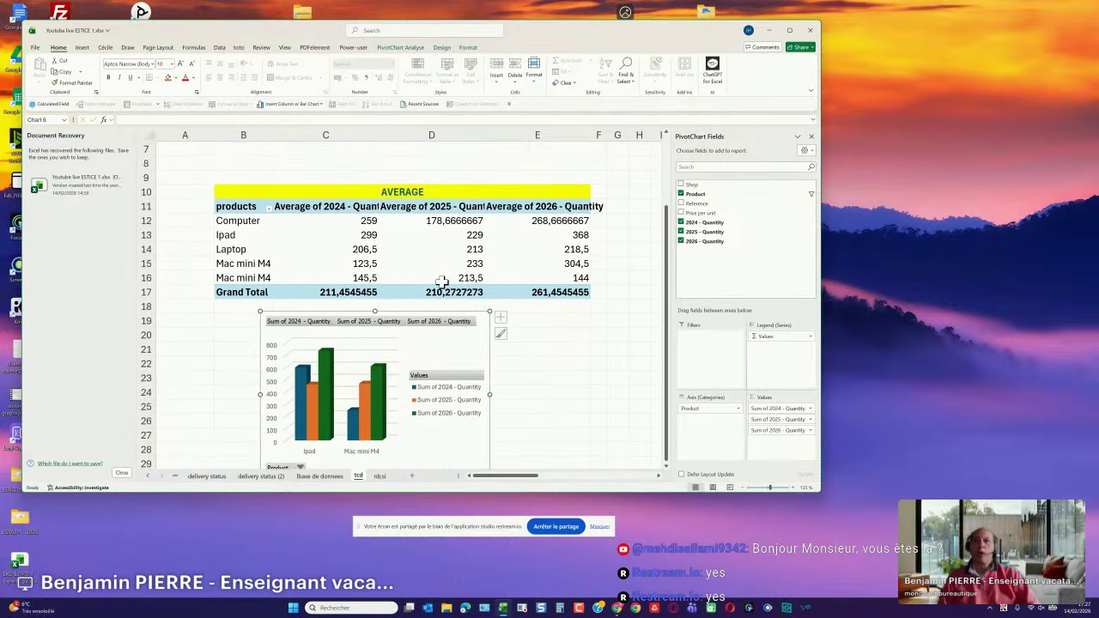
Show all products again in the pivot chart's Product filter.
left_click(301, 425)
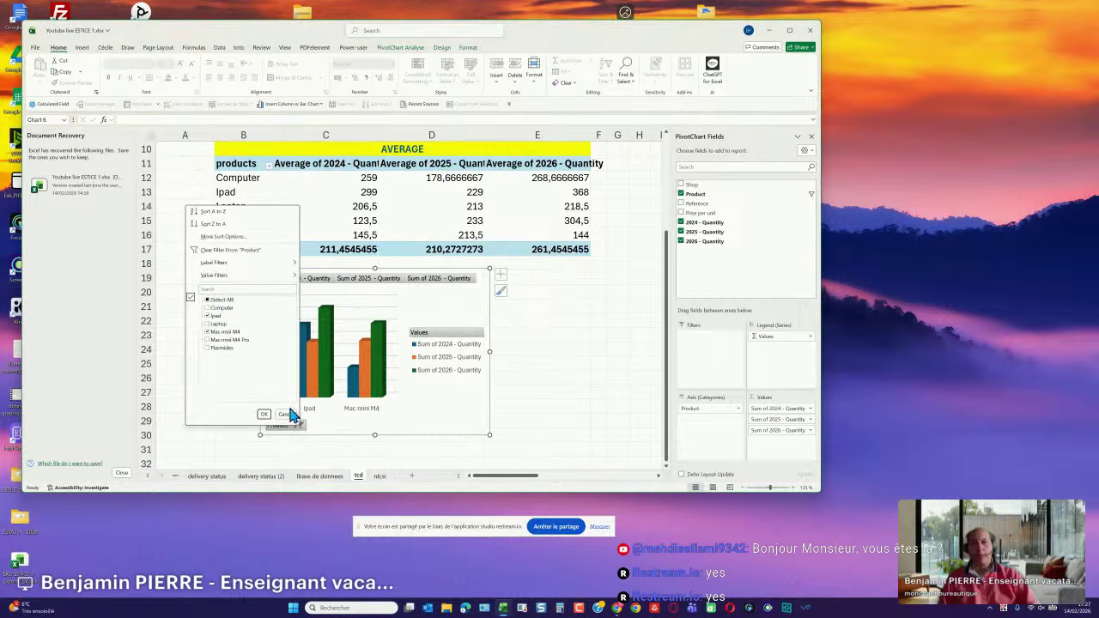
left_click(263, 414)
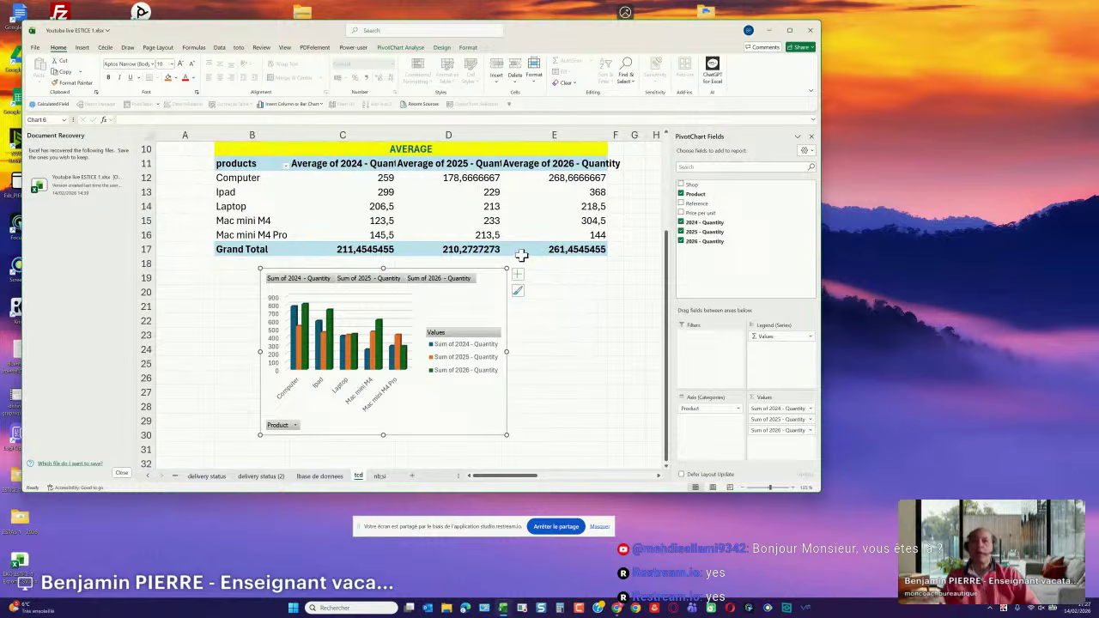
Show all rows of the product database again by selecting every value in the 2025 - Quantity filter.
left_click(331, 481)
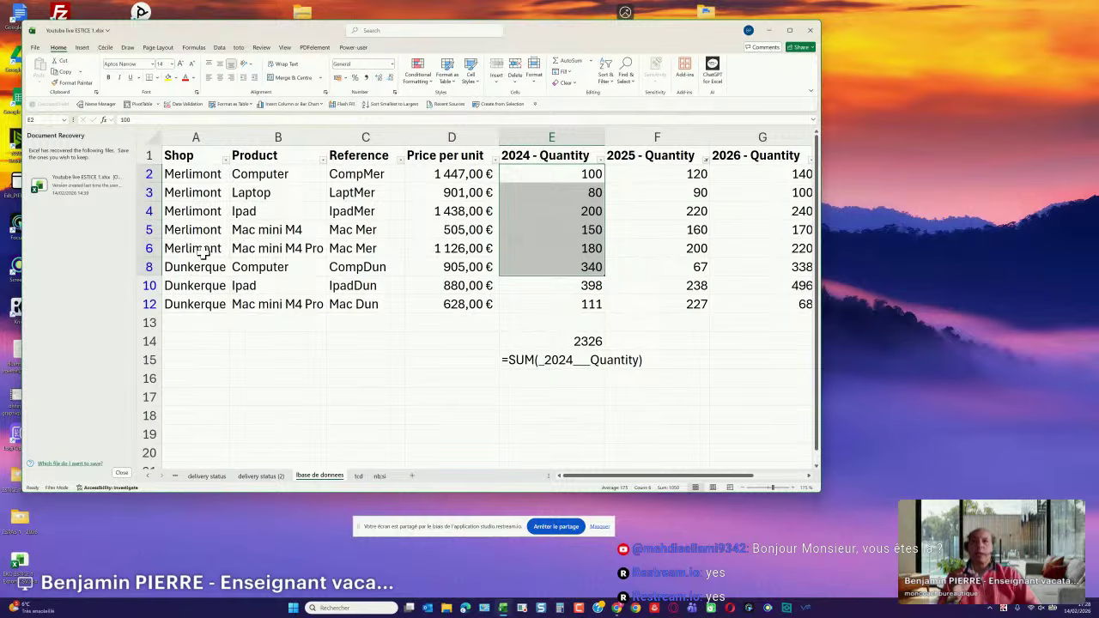
left_click(705, 163)
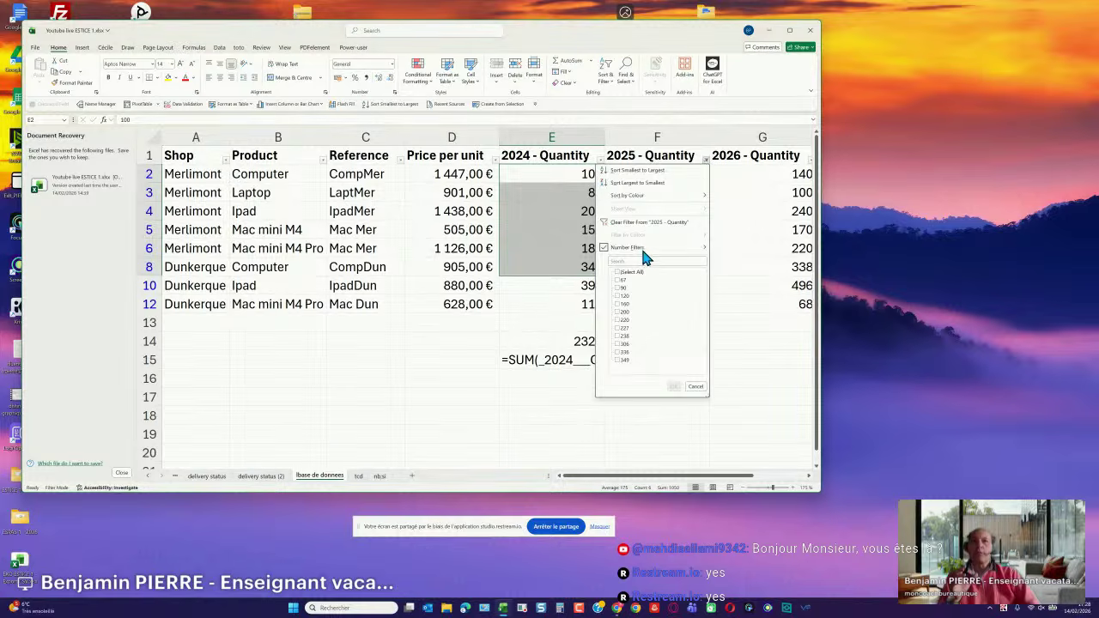
left_click(619, 272)
left_click(674, 386)
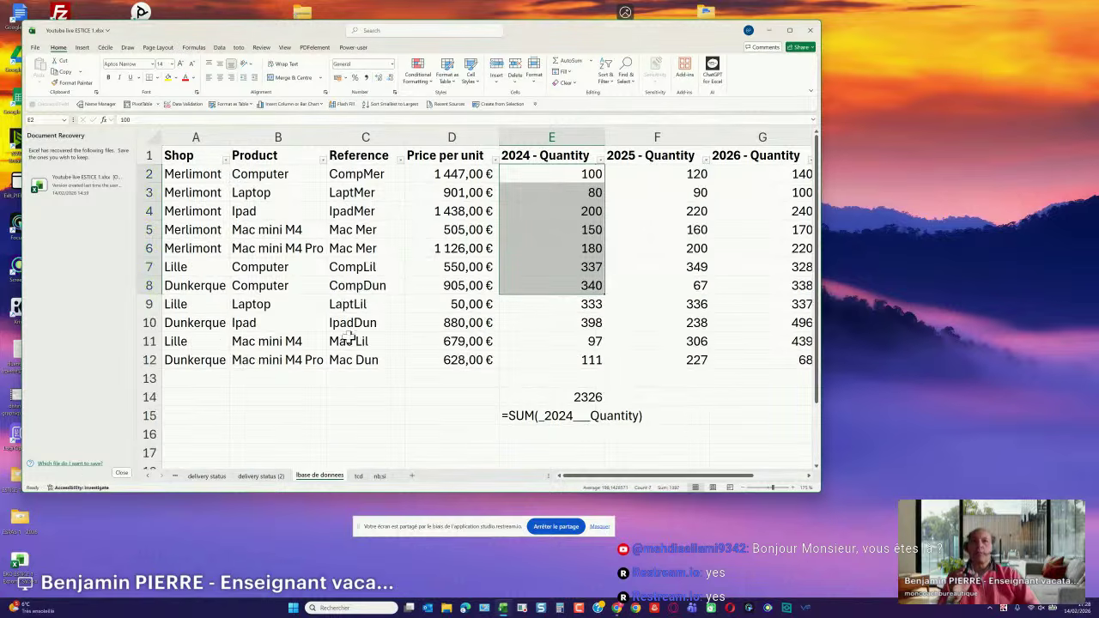
left_click(211, 311)
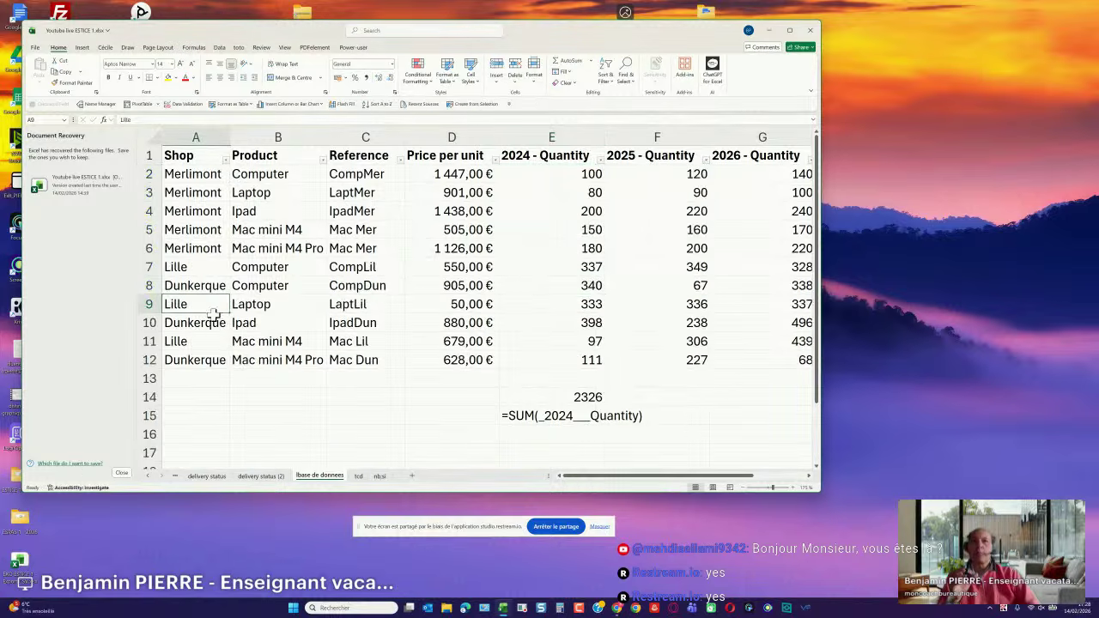
Insert slicers for the Shop and Product fields of the SUM pivot table on the tcd sheet.
left_click(359, 476)
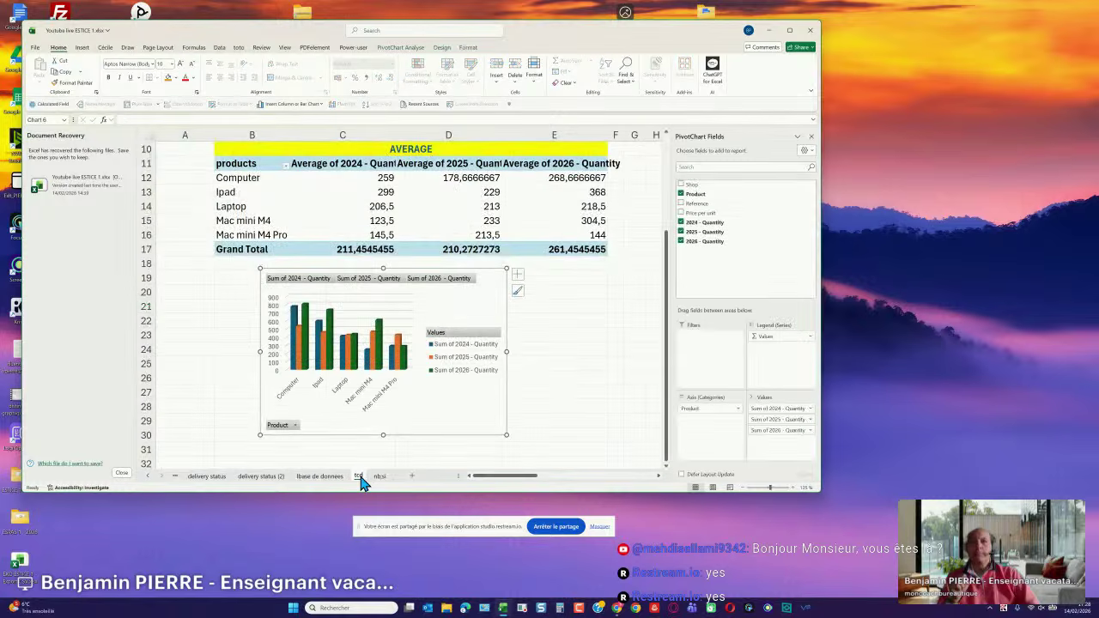
left_click(340, 193)
scroll(324, 197, "up", 3)
left_click(319, 192)
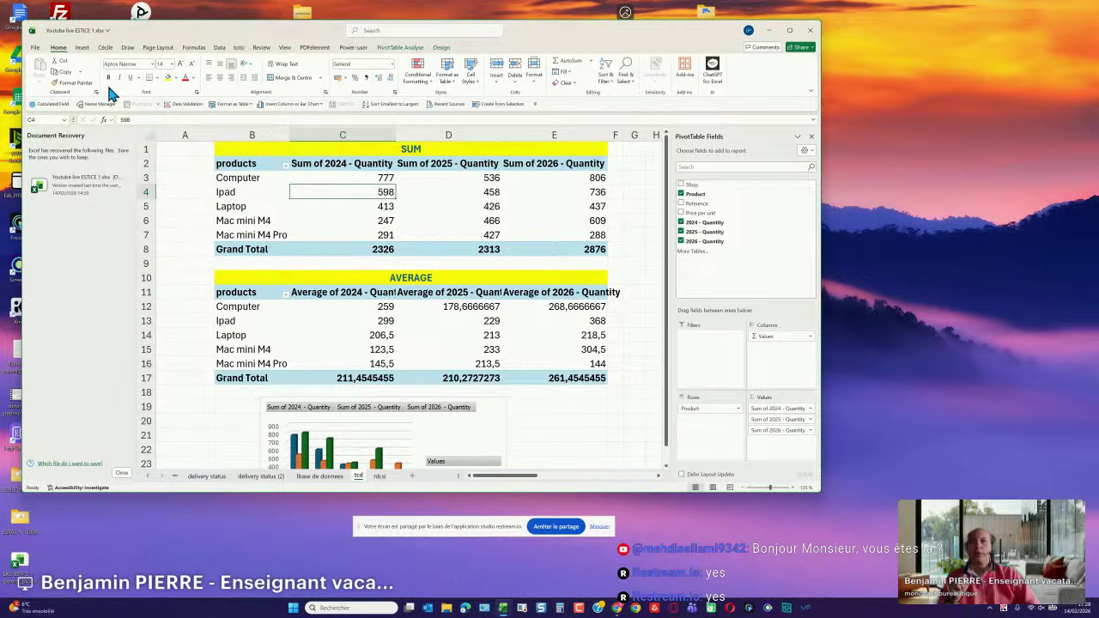
left_click(81, 48)
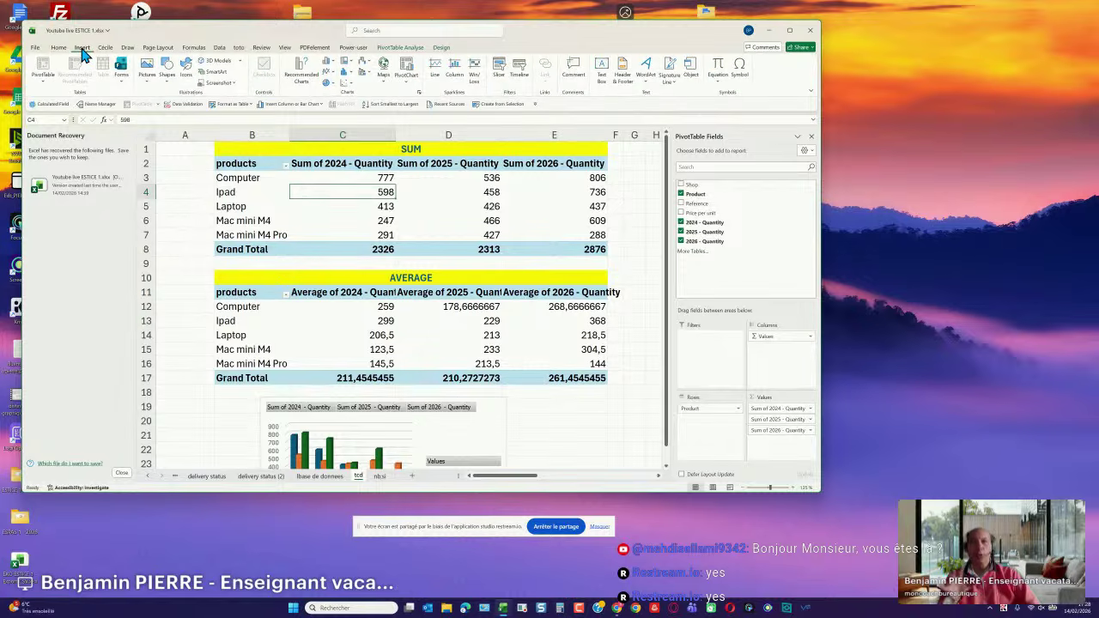
left_click(192, 210)
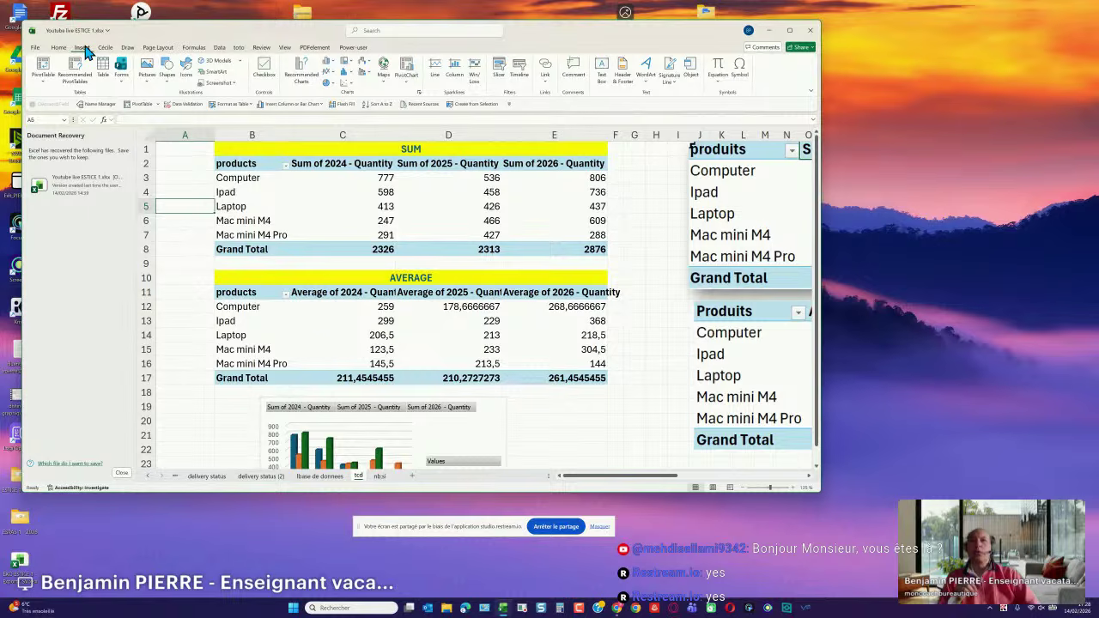
left_click(638, 209)
left_click(332, 194)
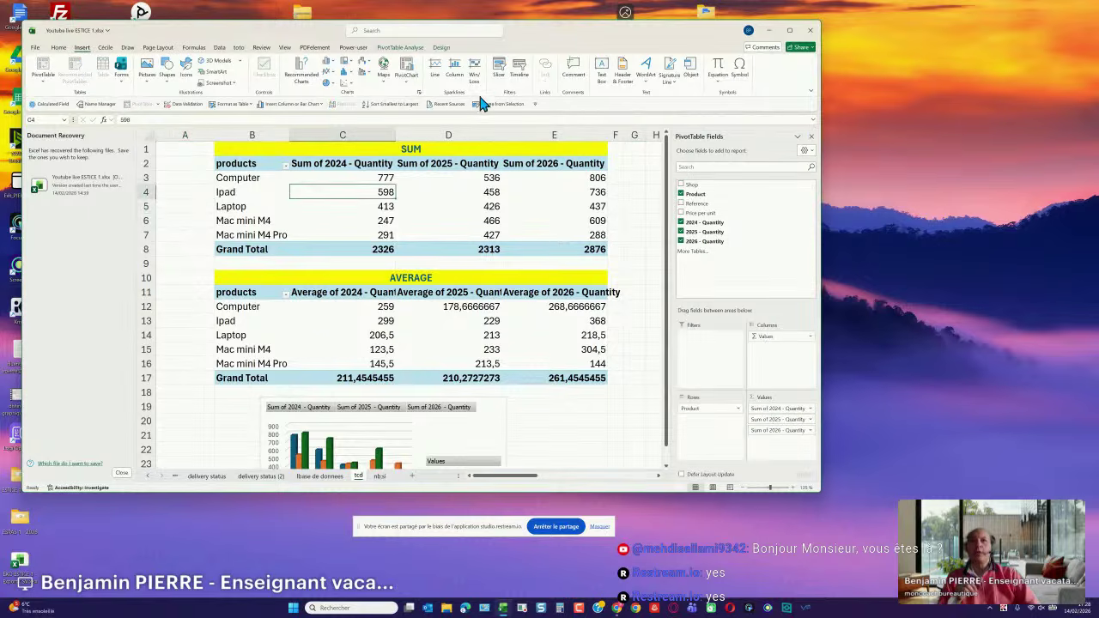
left_click(499, 68)
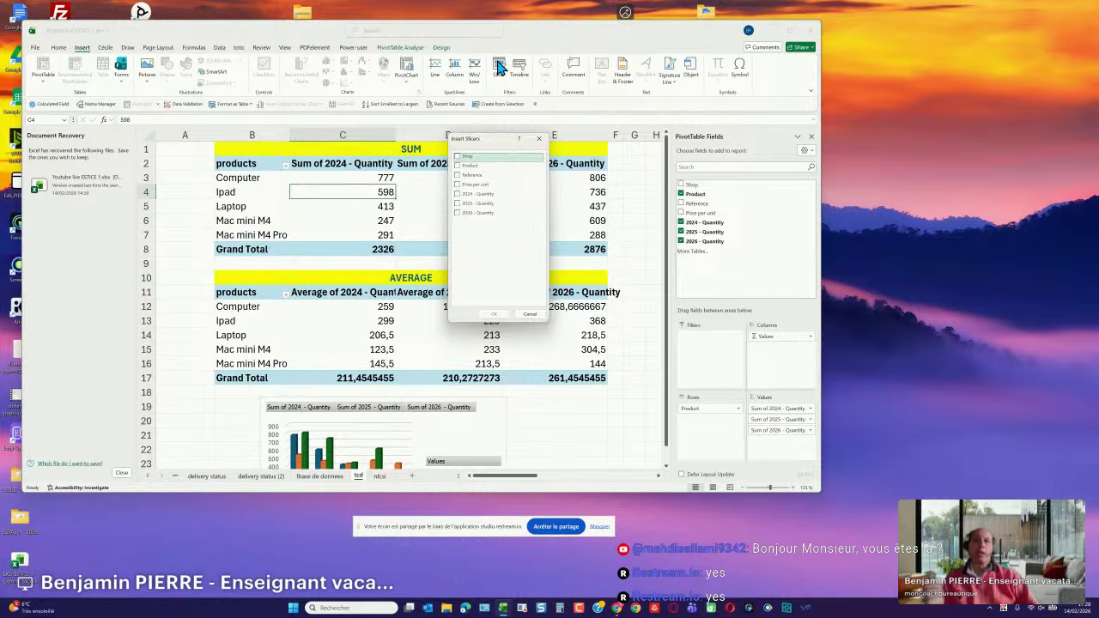
left_click(458, 157)
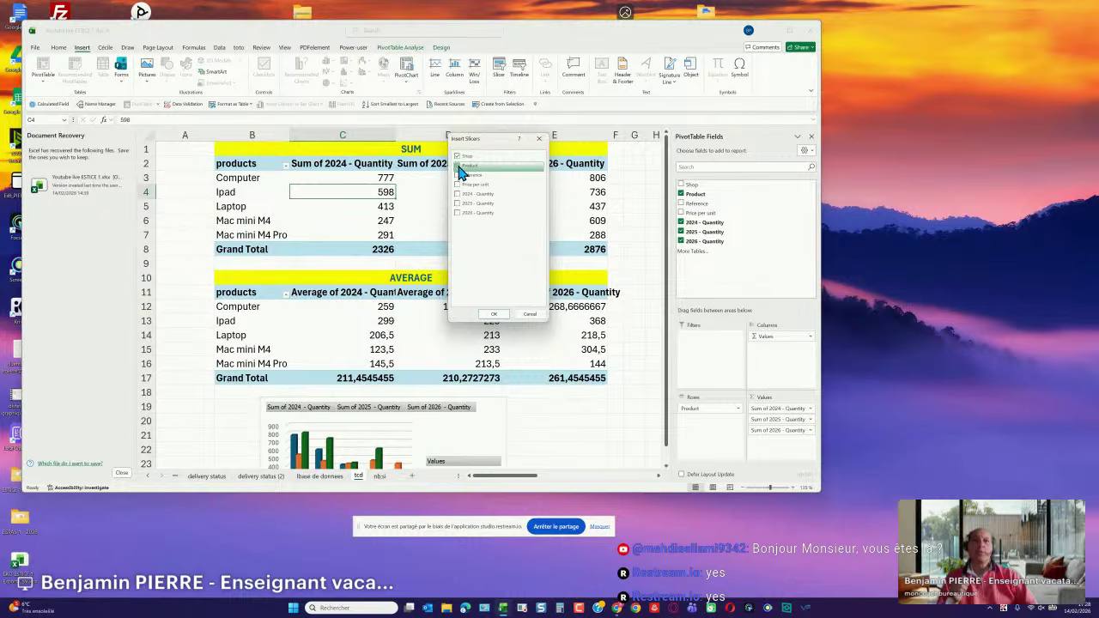
left_click(458, 166)
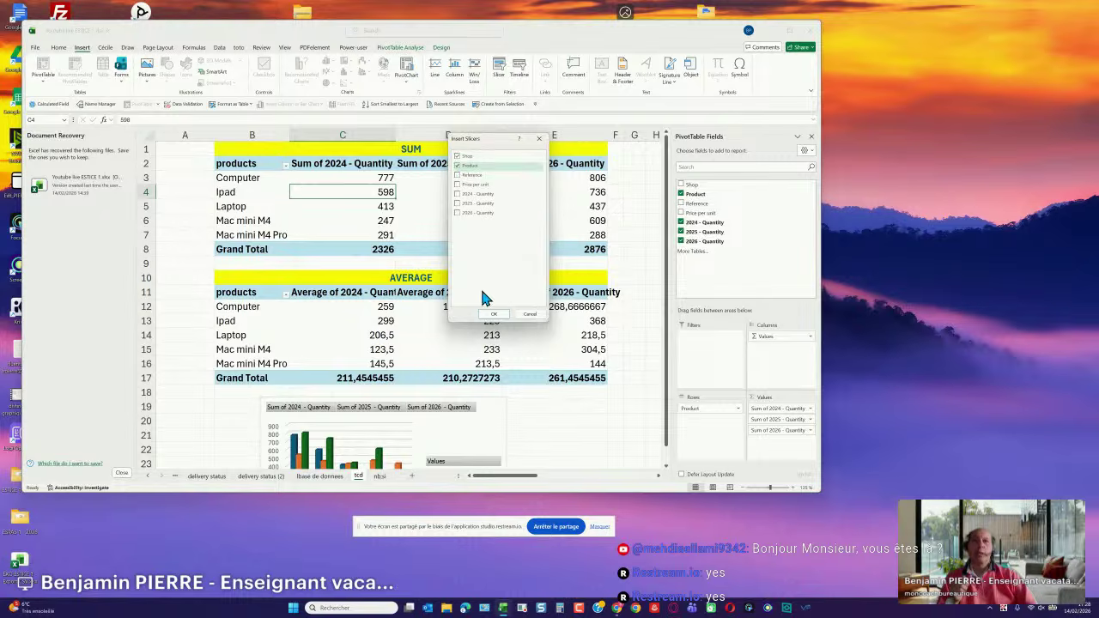
left_click(491, 314)
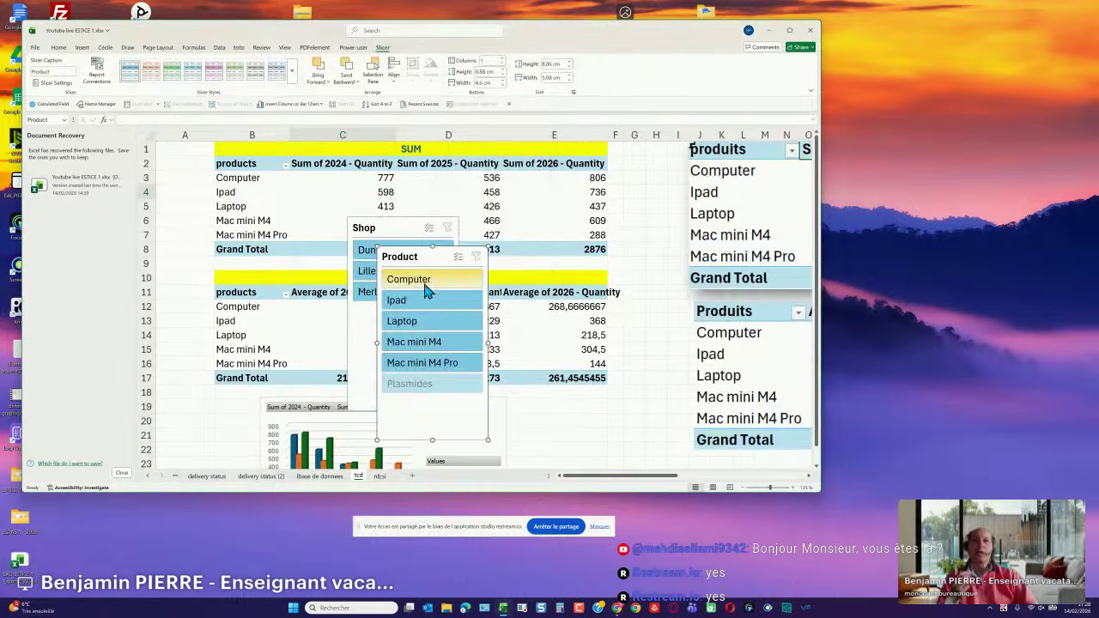
Place the Shop and Product slicers side by side from column E onward, and shrink the Shop slicer to about 7.17 cm high and 3.62 cm wide.
left_click_drag(420, 255, 699, 163)
left_click_drag(398, 226, 595, 161)
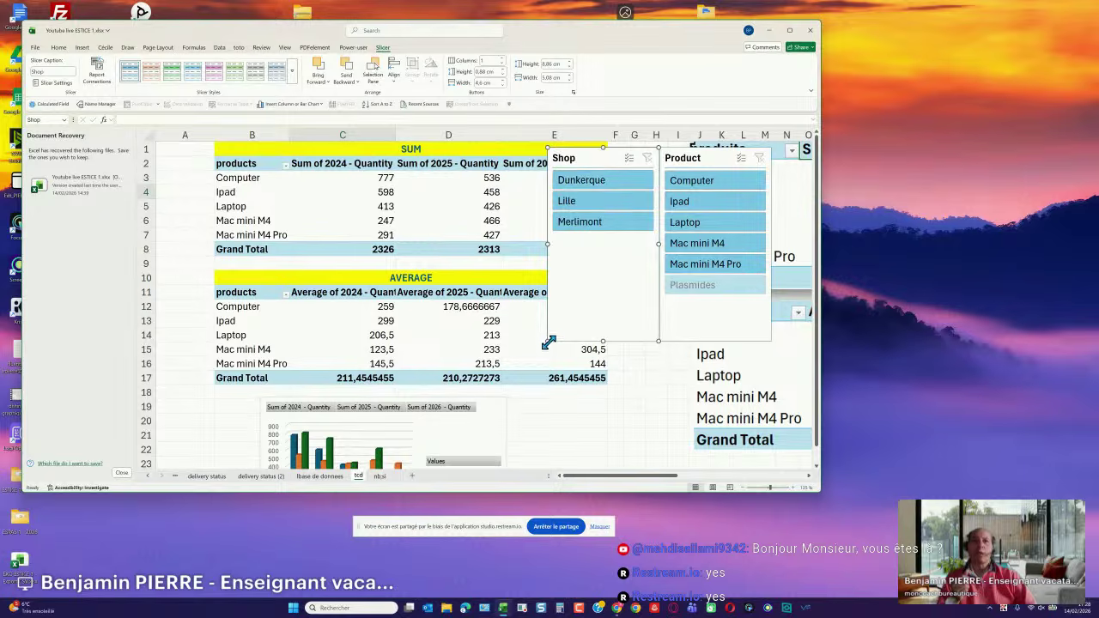
left_click_drag(548, 341, 578, 305)
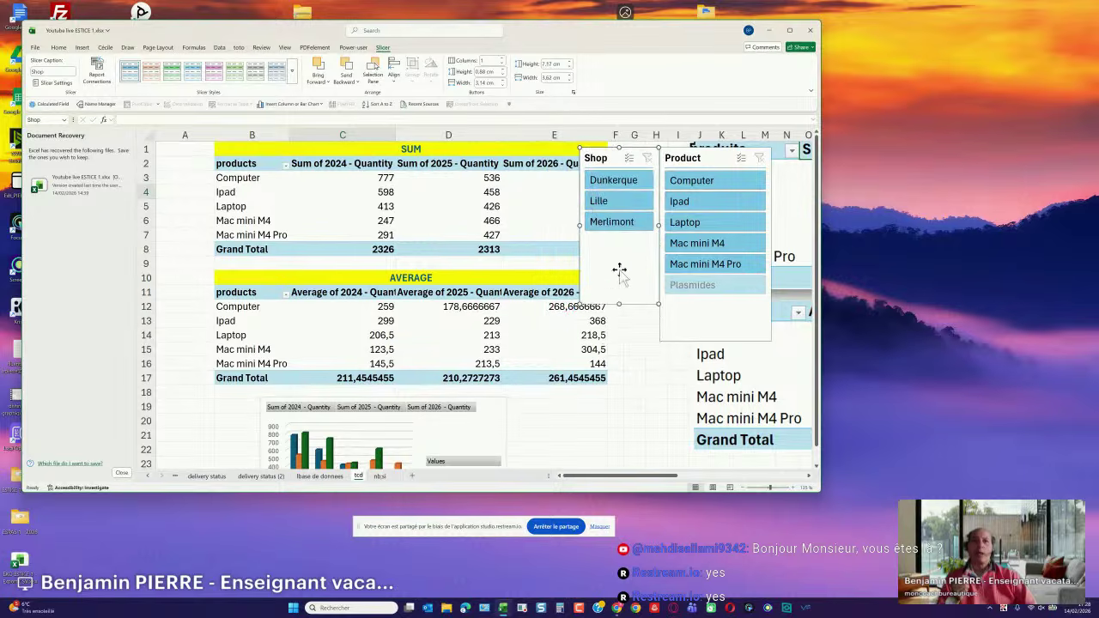
left_click_drag(674, 160, 678, 159)
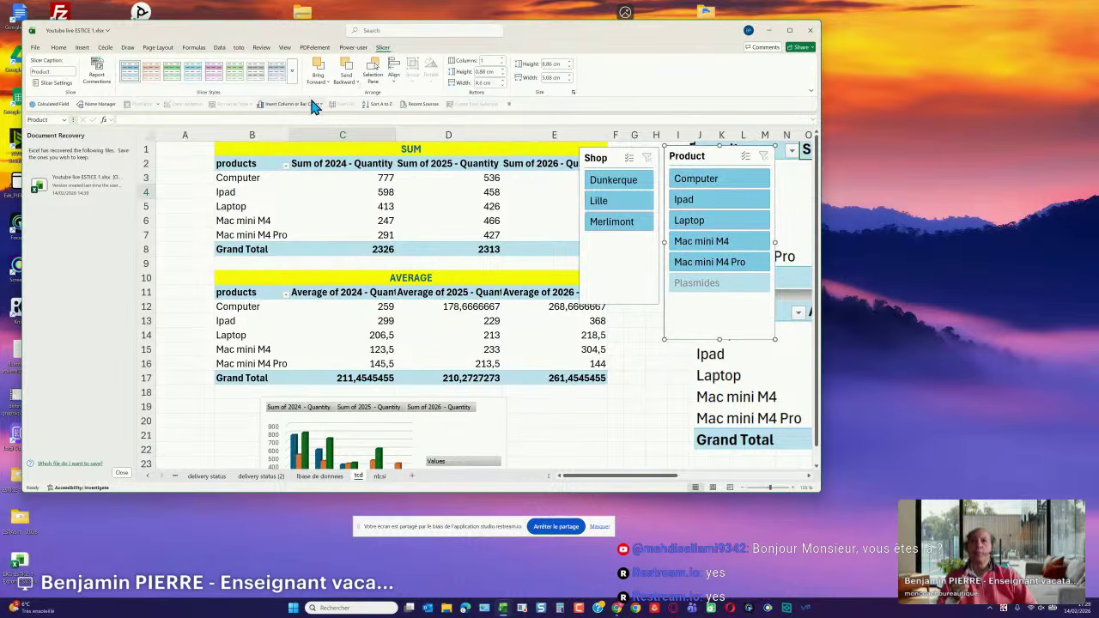
Apply a light purple style to the Product slicer and a dark purple style to the Shop slicer.
left_click(604, 161)
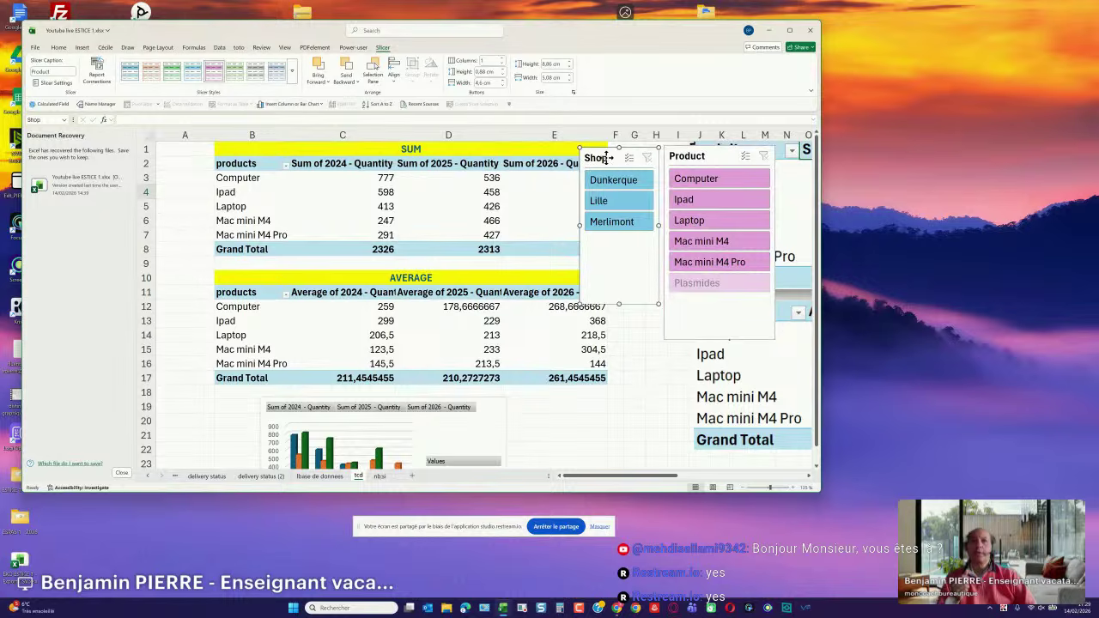
left_click(292, 72)
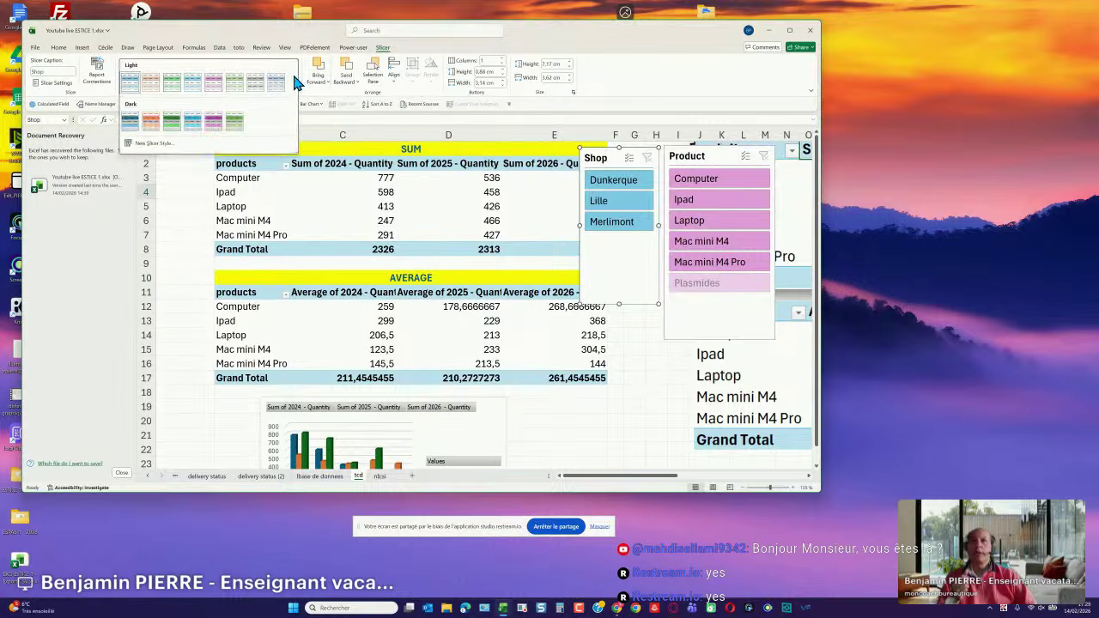
left_click(216, 119)
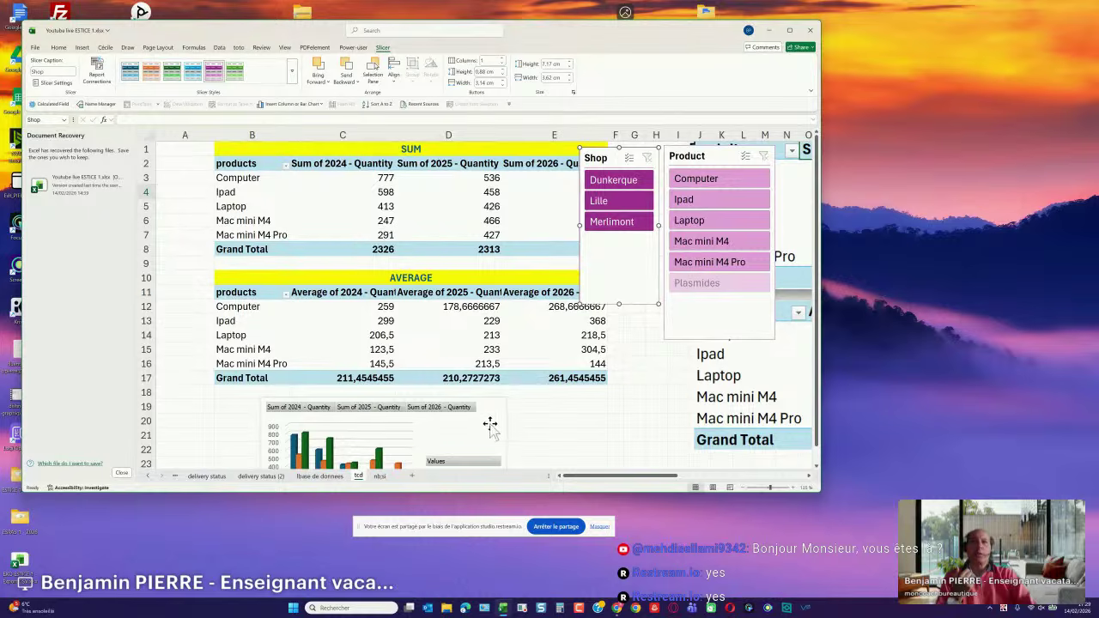
Move the pivot chart up over the AVERAGE pivot table, and use the slicers to filter to the Dunkerque shop and the Ipad product.
left_click_drag(491, 421, 407, 311)
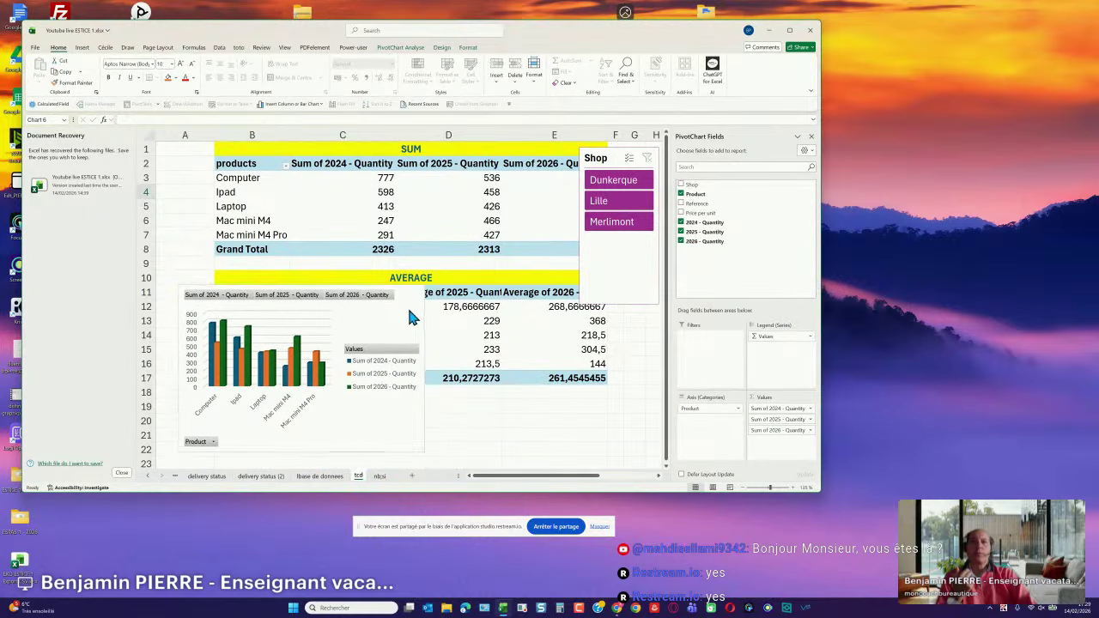
left_click(599, 180)
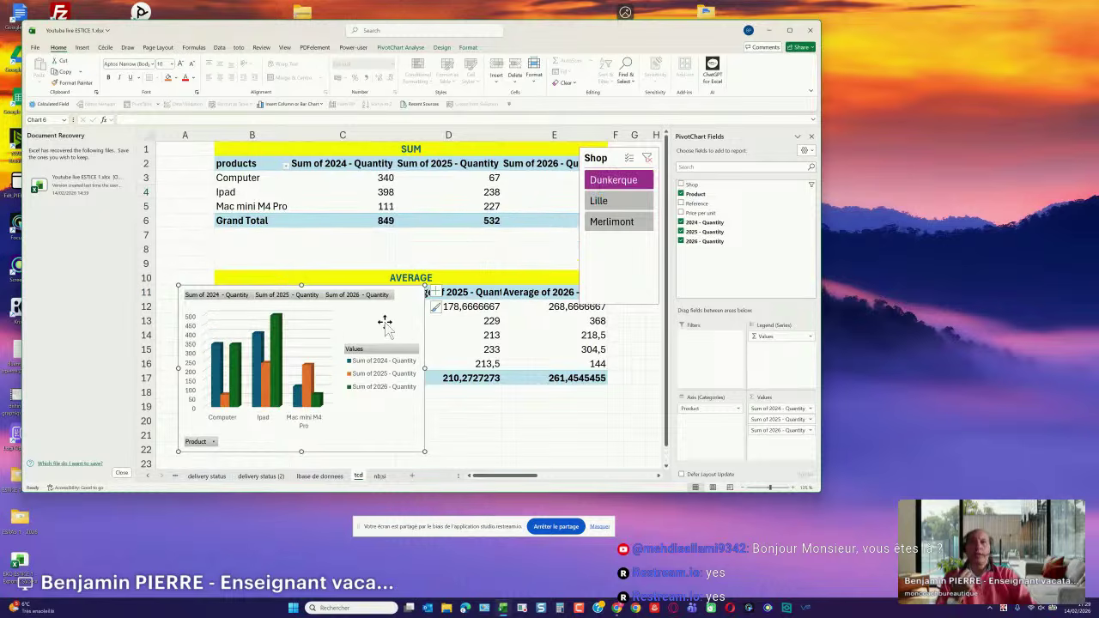
left_click_drag(508, 476, 522, 477)
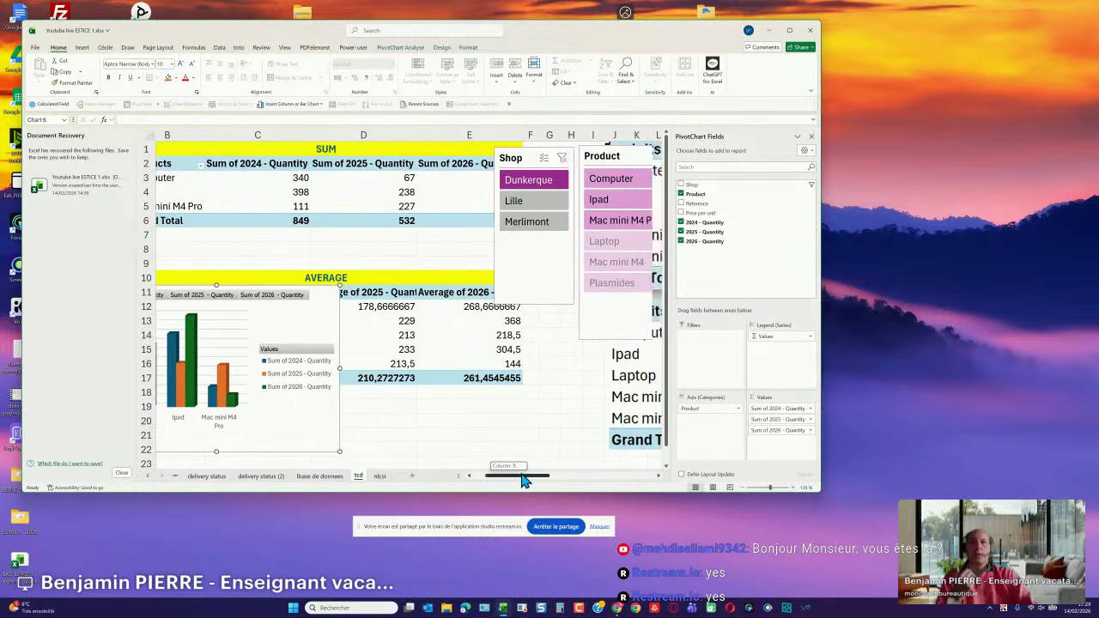
left_click(607, 210)
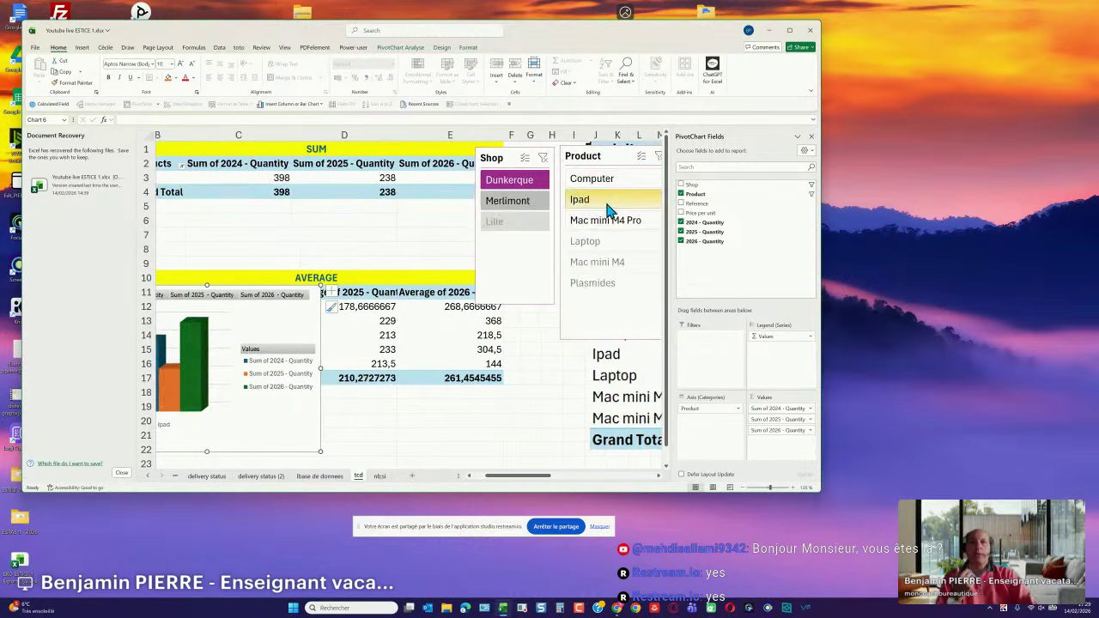
left_click_drag(541, 481, 501, 484)
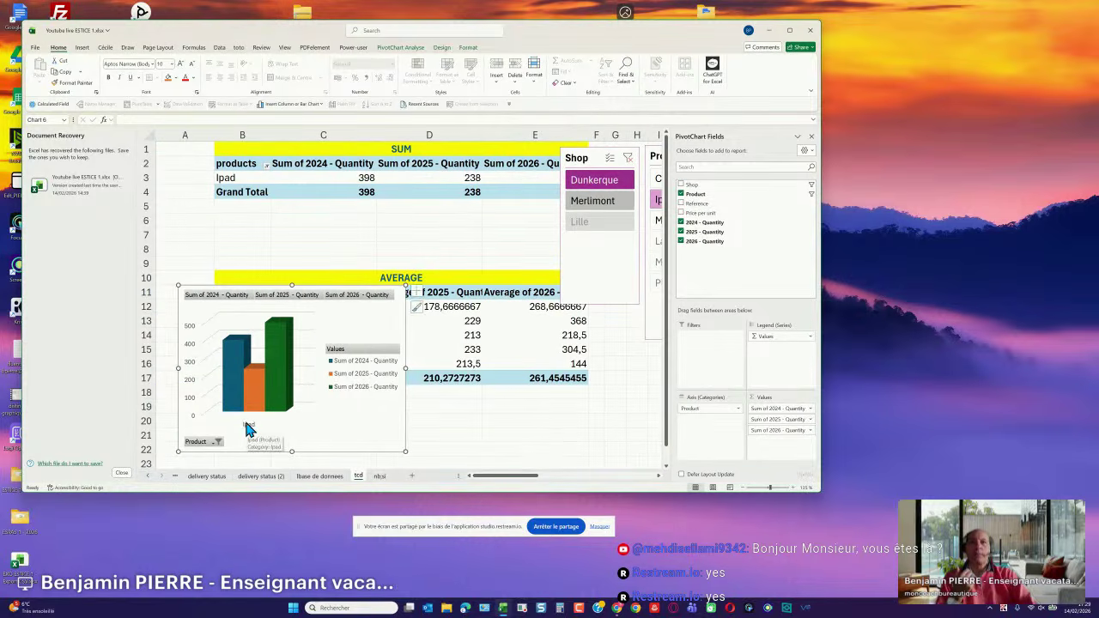
left_click_drag(507, 478, 520, 478)
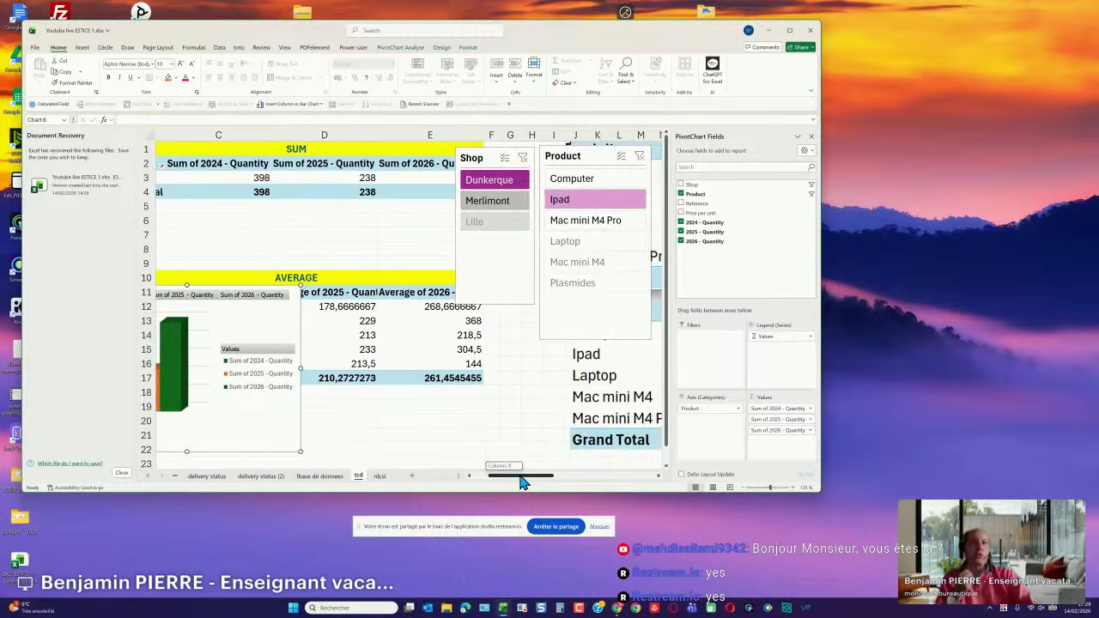
Move the pivot chart below the AVERAGE pivot table, and clear the Shop and Product slicer filters.
left_click_drag(521, 478, 520, 478)
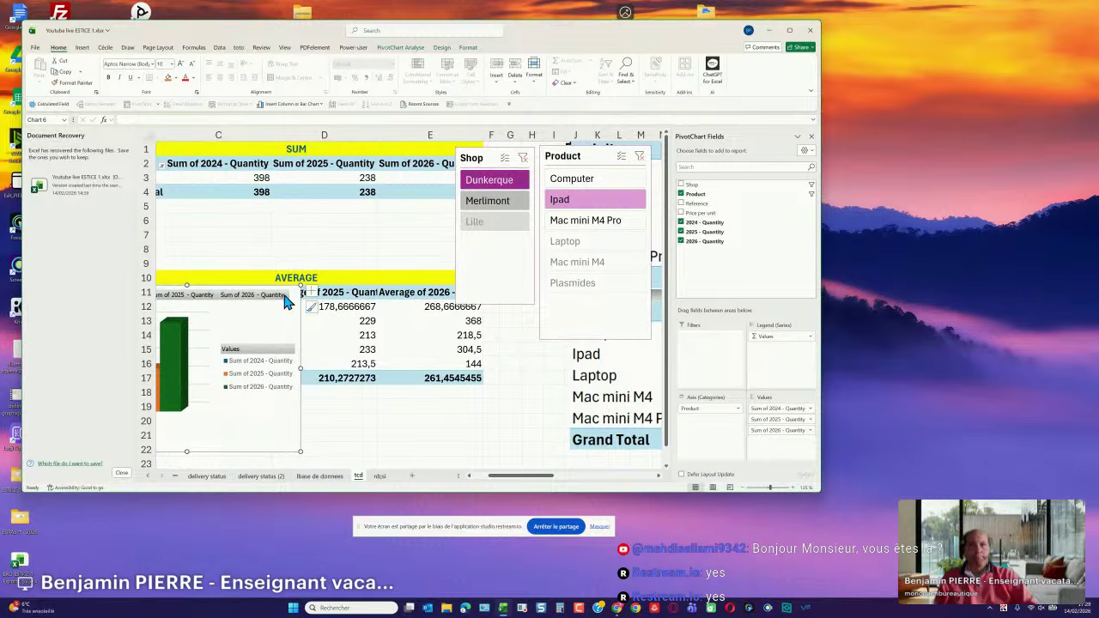
left_click_drag(285, 295, 387, 399)
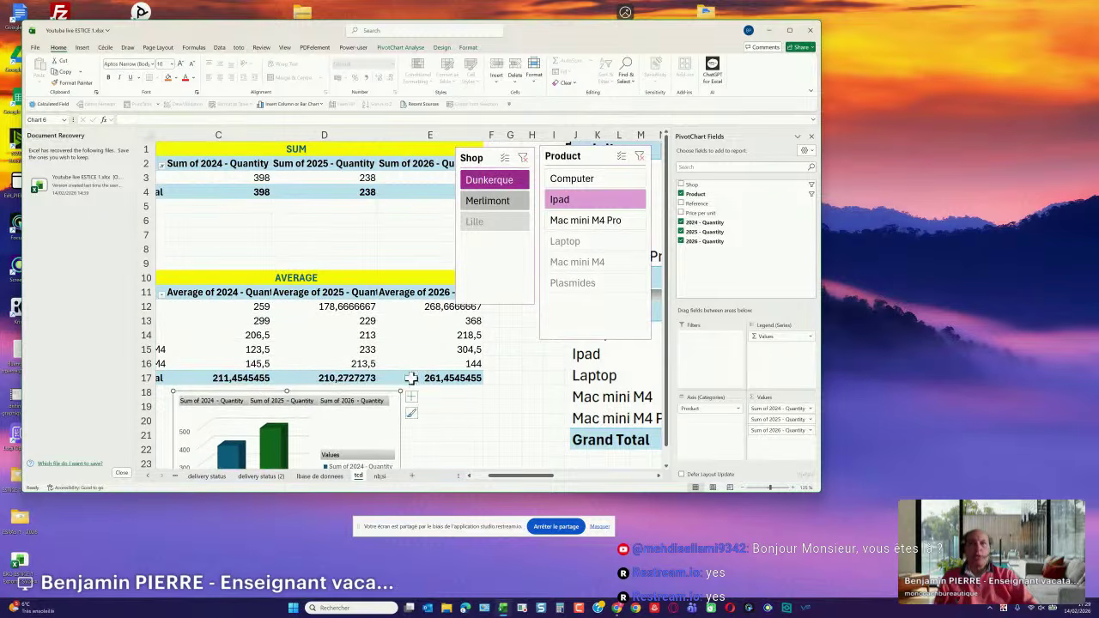
left_click(522, 158)
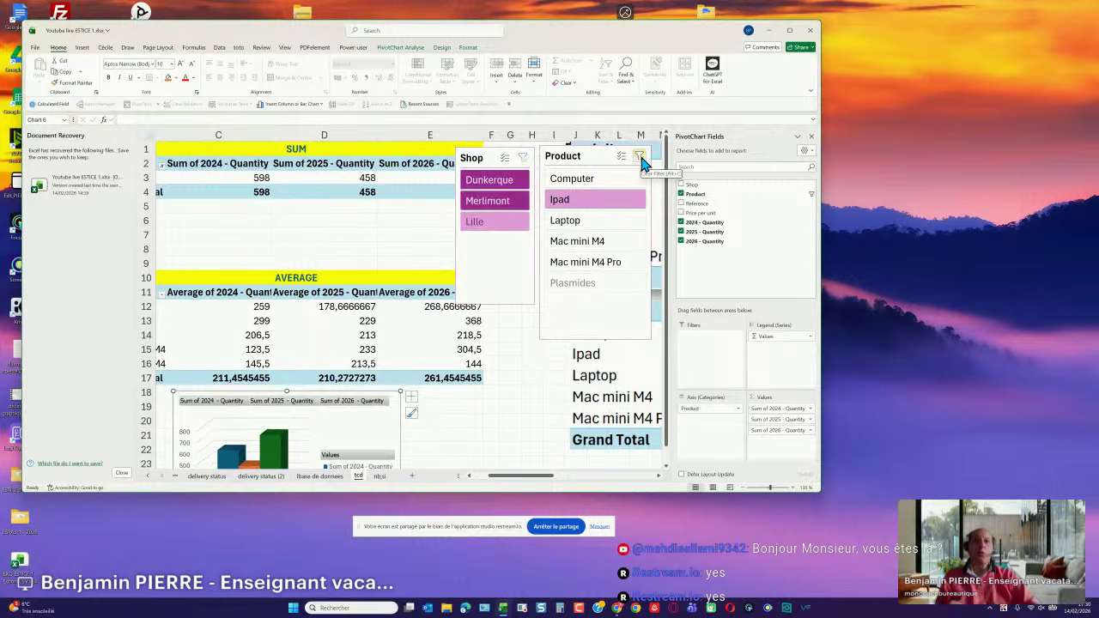
left_click(641, 163)
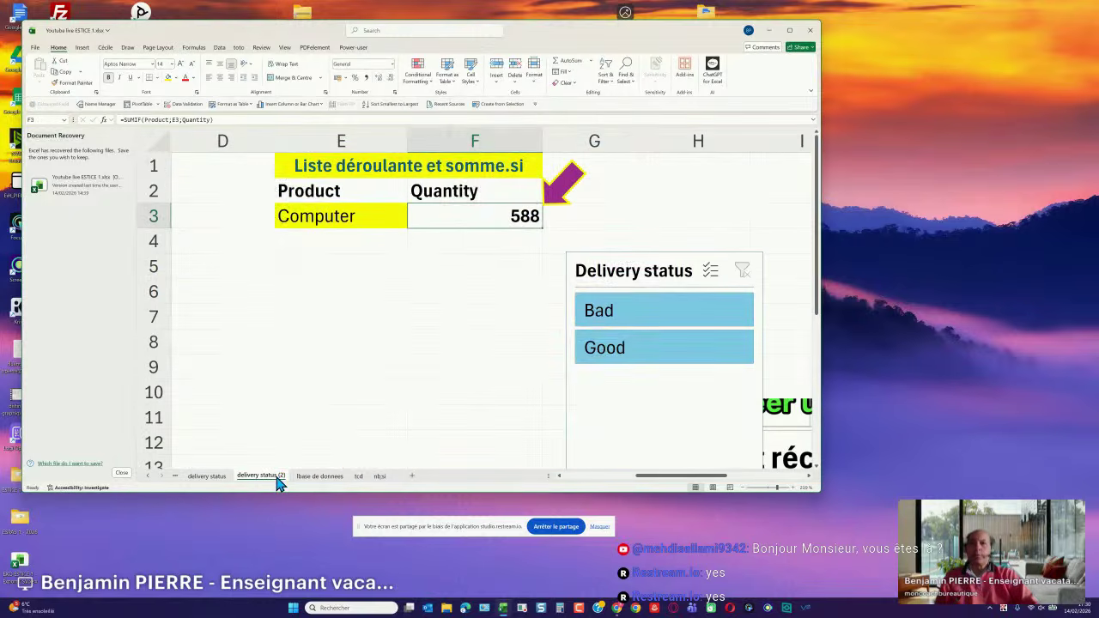
Create a pivot table from the product, delivery status and quantity list on the delivery status (2) sheet, placed at cell E5 of that sheet.
left_click(278, 478)
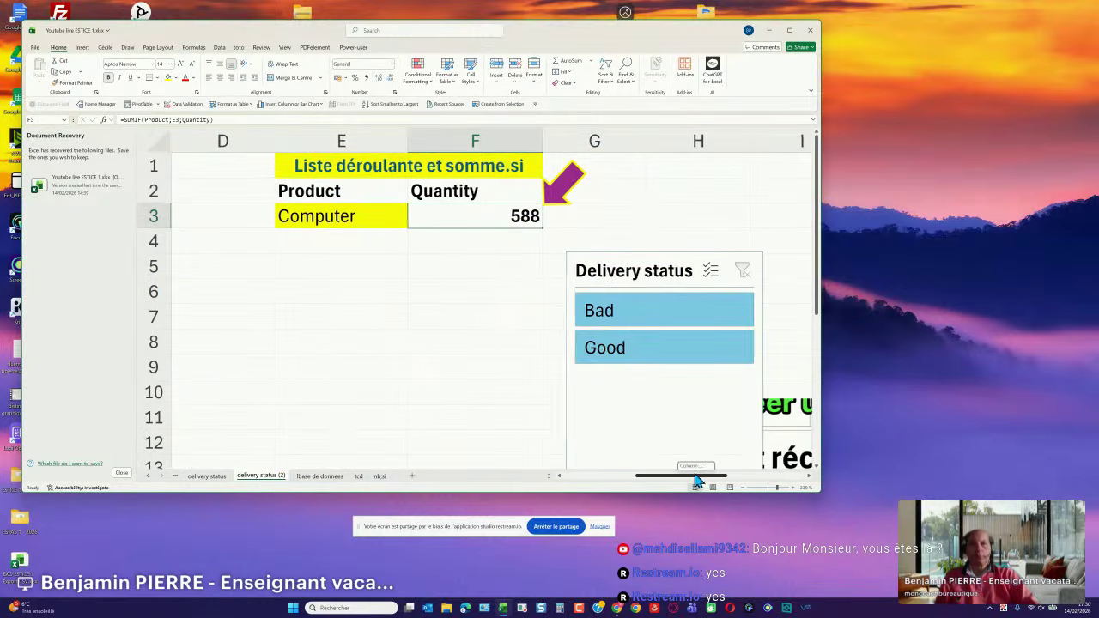
left_click_drag(677, 476, 604, 481)
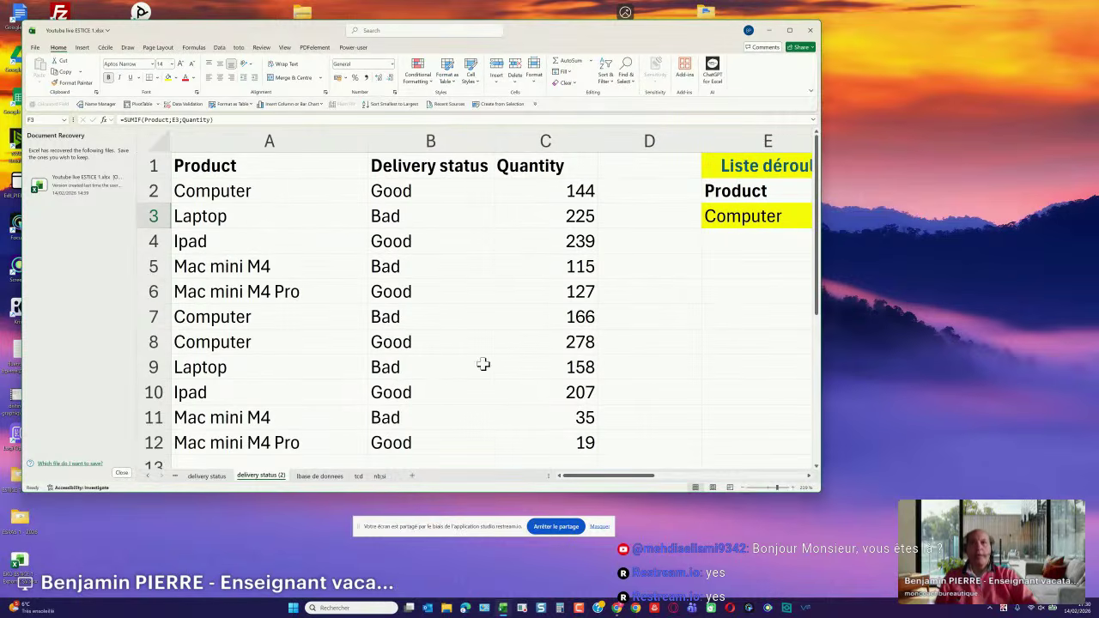
scroll(483, 366, "down", 3)
scroll(483, 365, "up", 3)
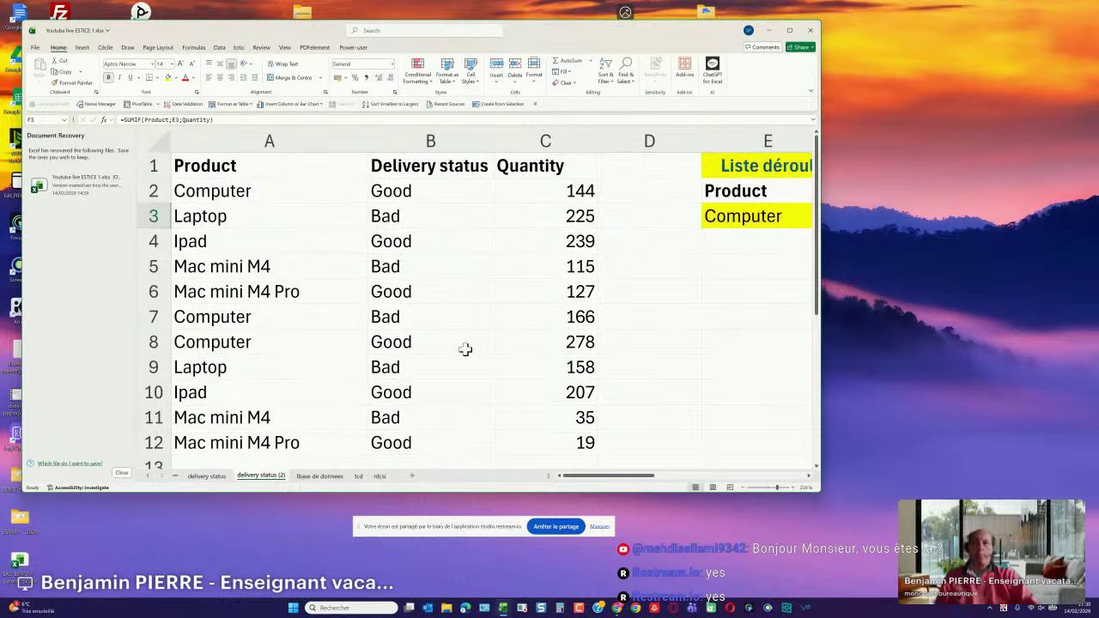
left_click(247, 172)
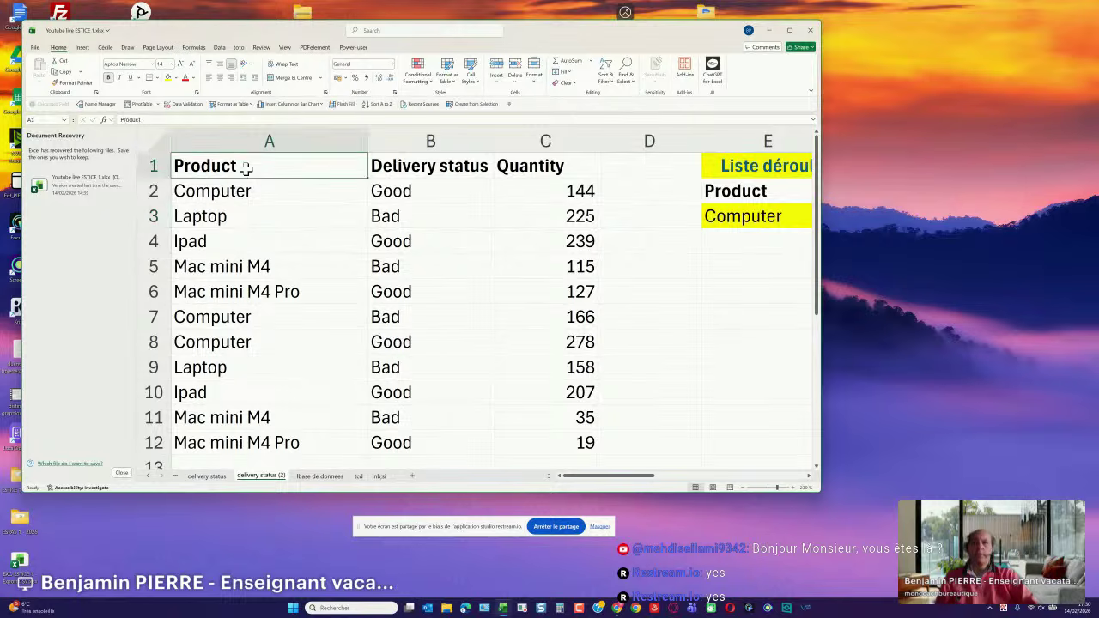
left_click(77, 52)
left_click(43, 69)
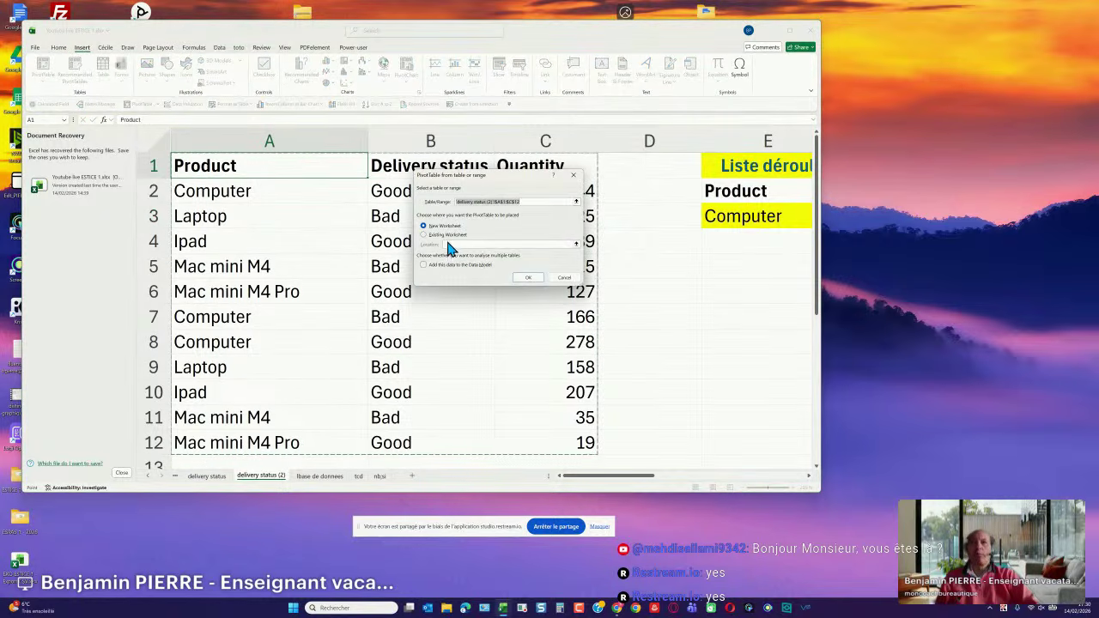
left_click(447, 236)
left_click(720, 261)
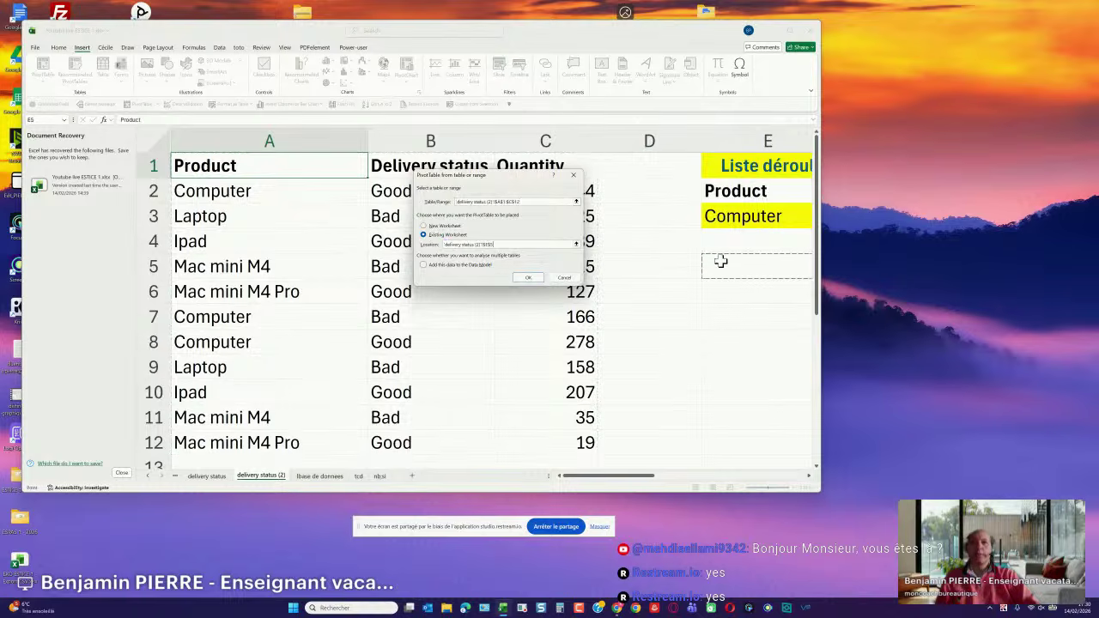
mouse_move(644, 478)
left_mouse_down()
mouse_move(698, 480)
mouse_move(636, 479)
left_mouse_up()
left_click(529, 277)
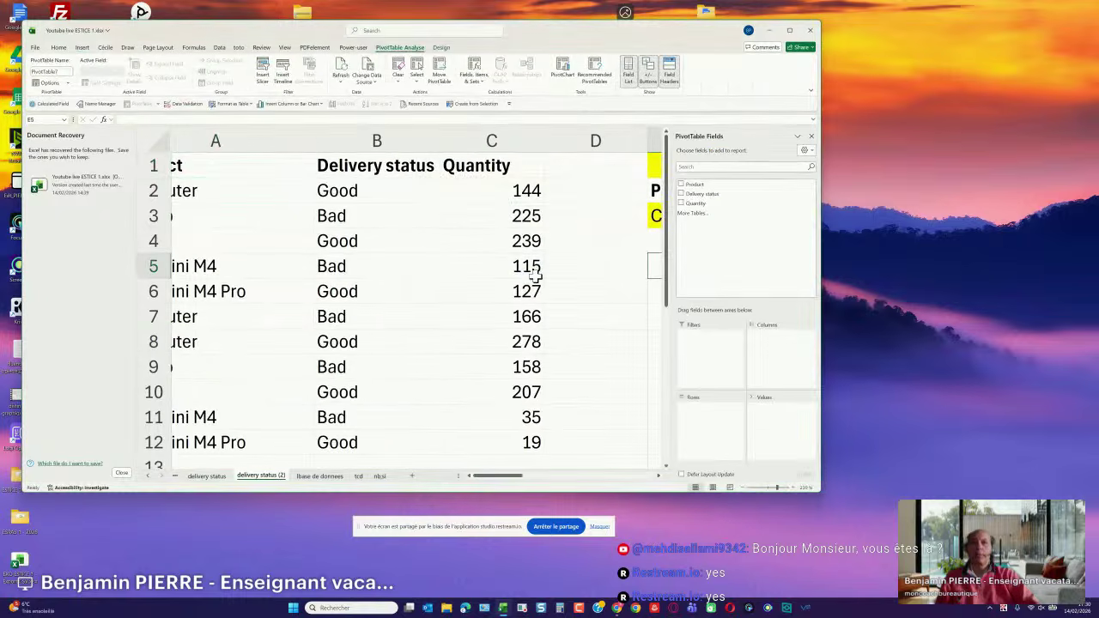
Lay out the new pivot table with Product as rows and the sum of Quantity as values.
left_click_drag(515, 478, 577, 483)
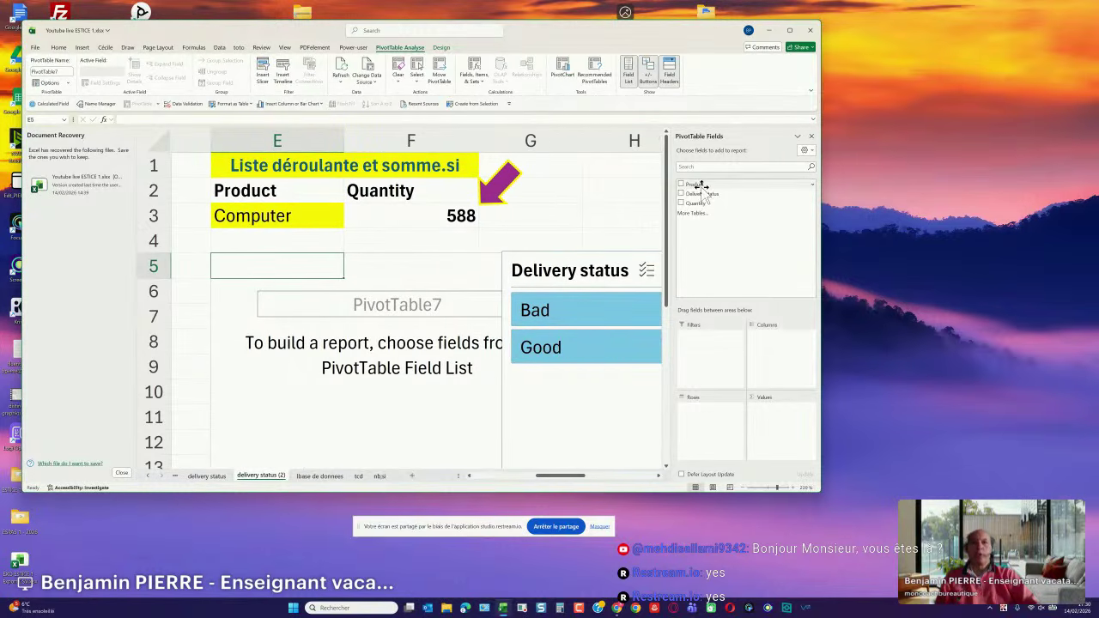
left_click_drag(701, 185, 704, 408)
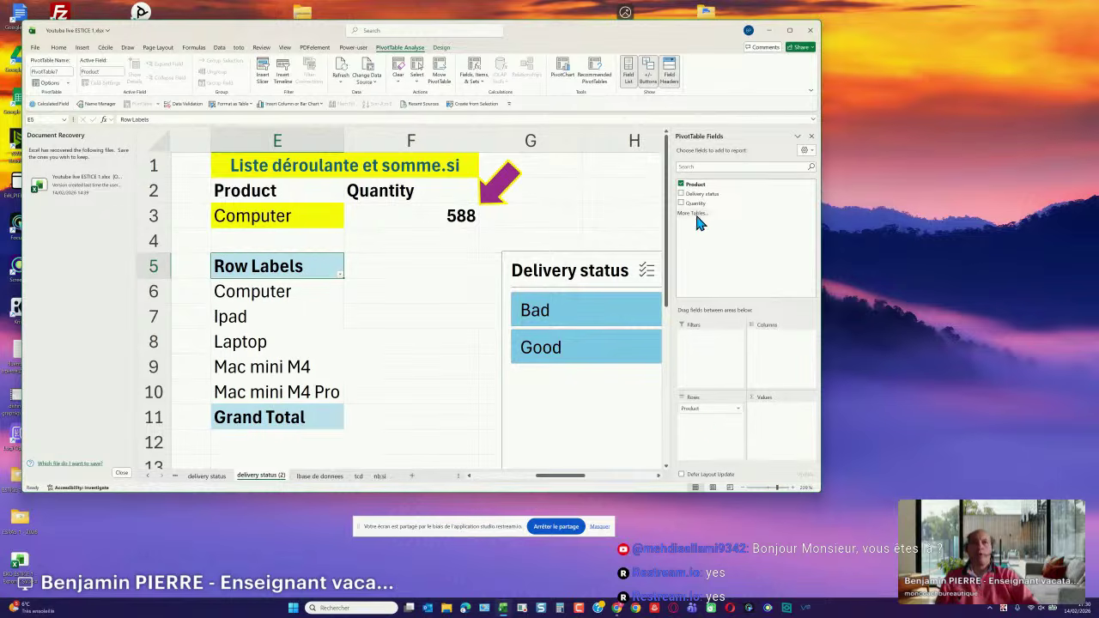
left_click_drag(699, 204, 771, 421)
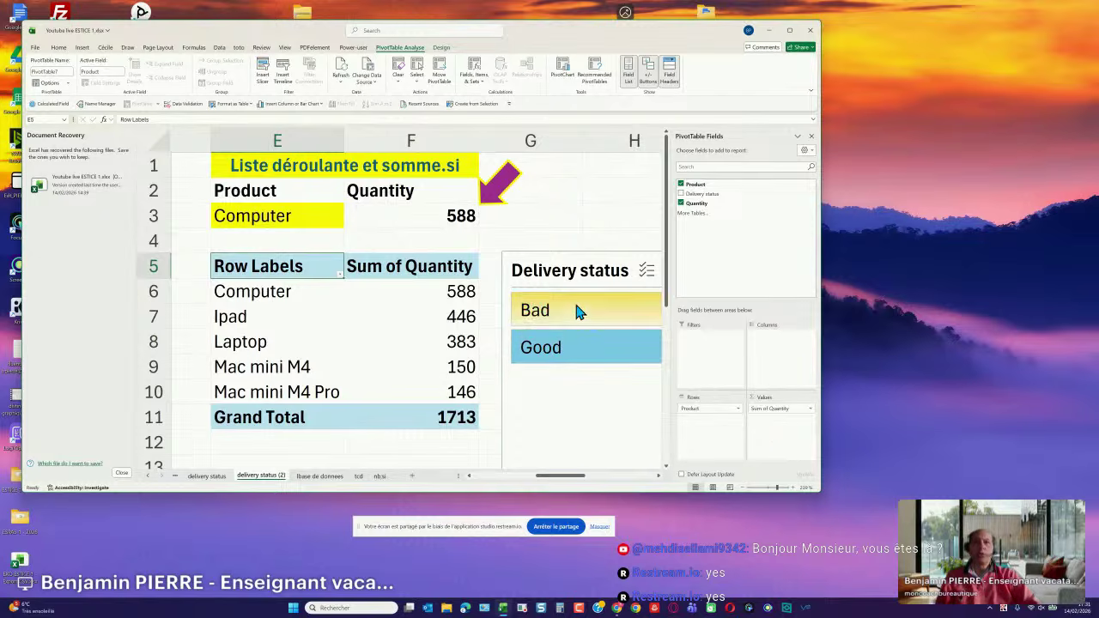
Delete the old Delivery status slicer and the picture beside it on the delivery status (2) sheet.
left_click(574, 269)
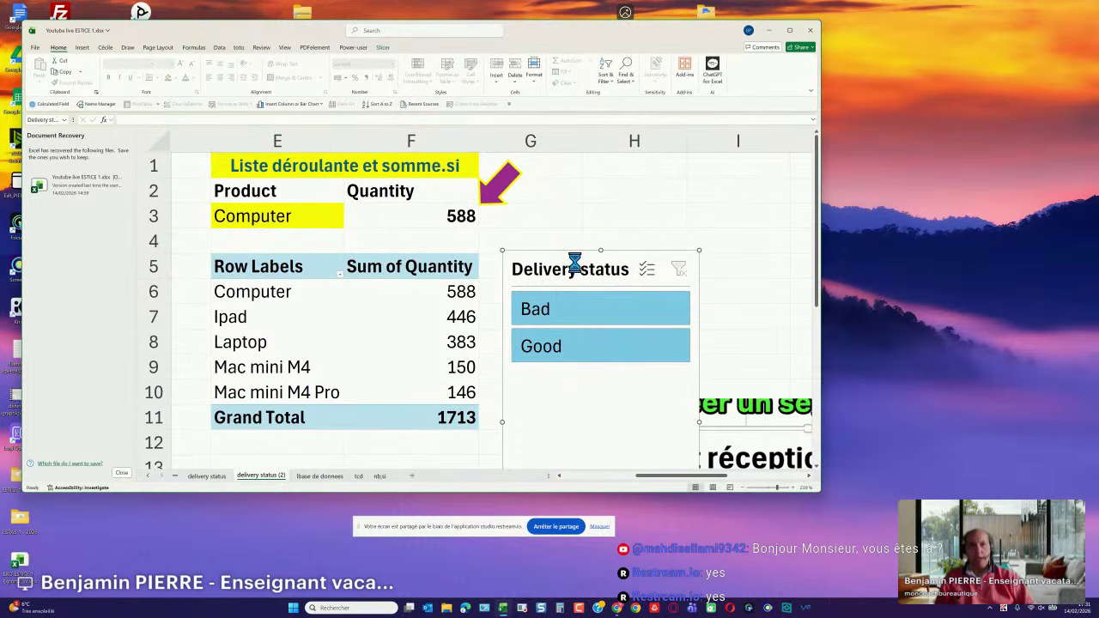
key("Delete")
left_click(644, 419)
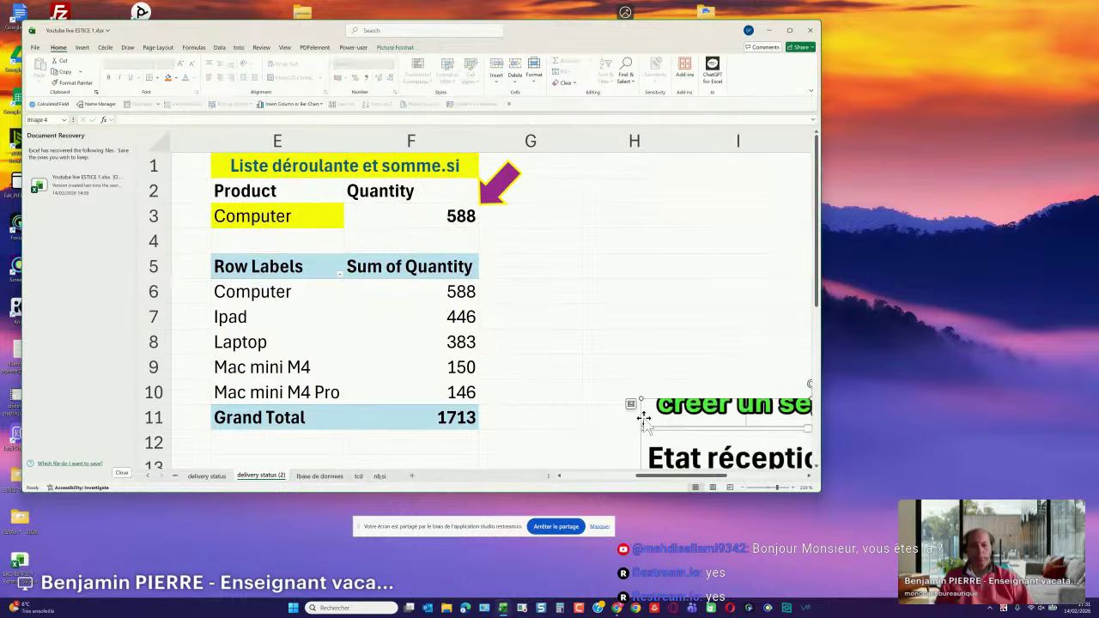
key("Delete")
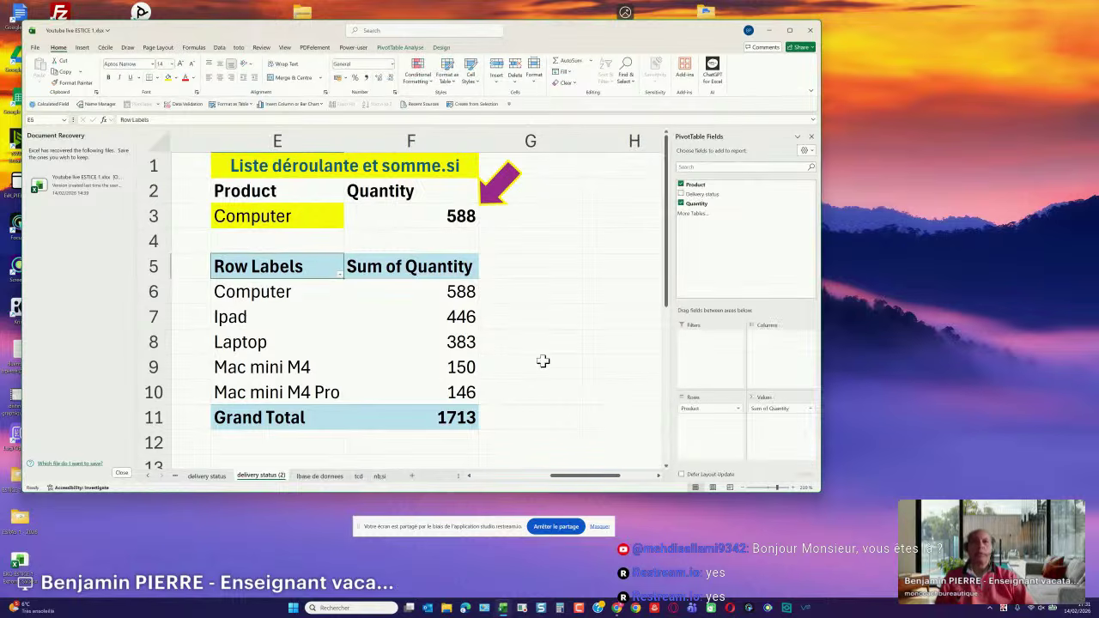
Insert a slicer for the Delivery status field of the new pivot table.
left_click_drag(601, 485, 523, 486)
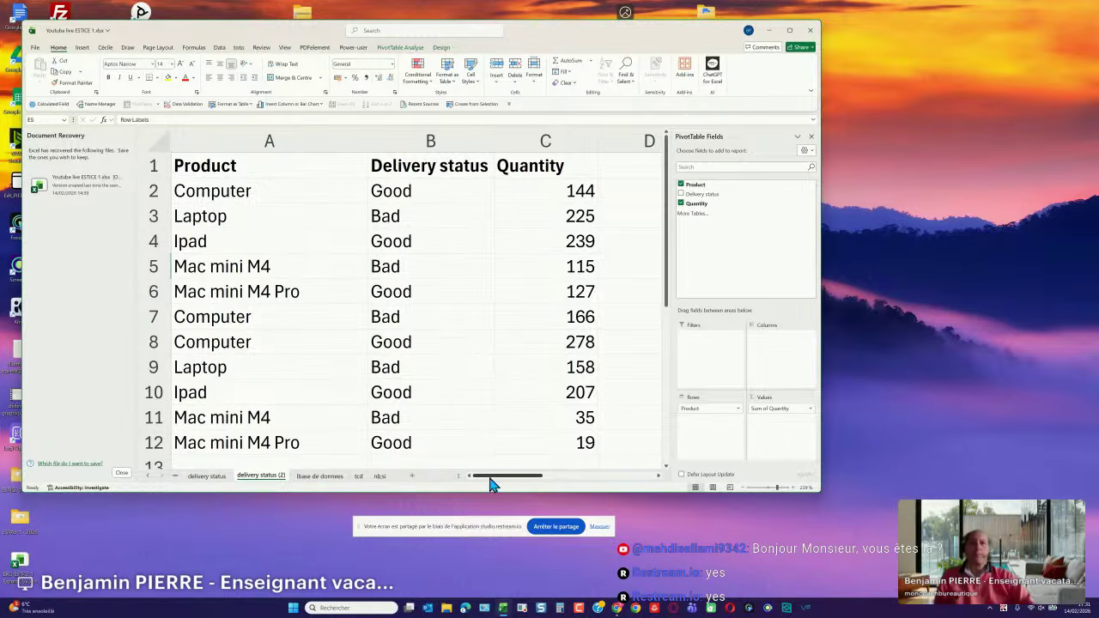
left_click_drag(496, 478, 571, 478)
left_click(513, 315)
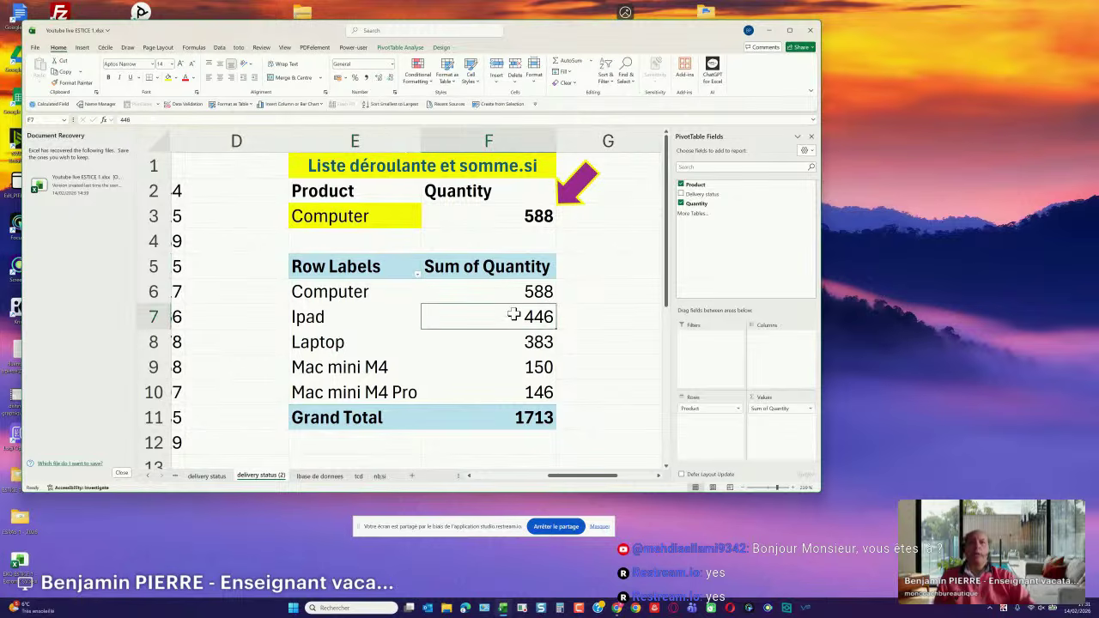
left_click(83, 47)
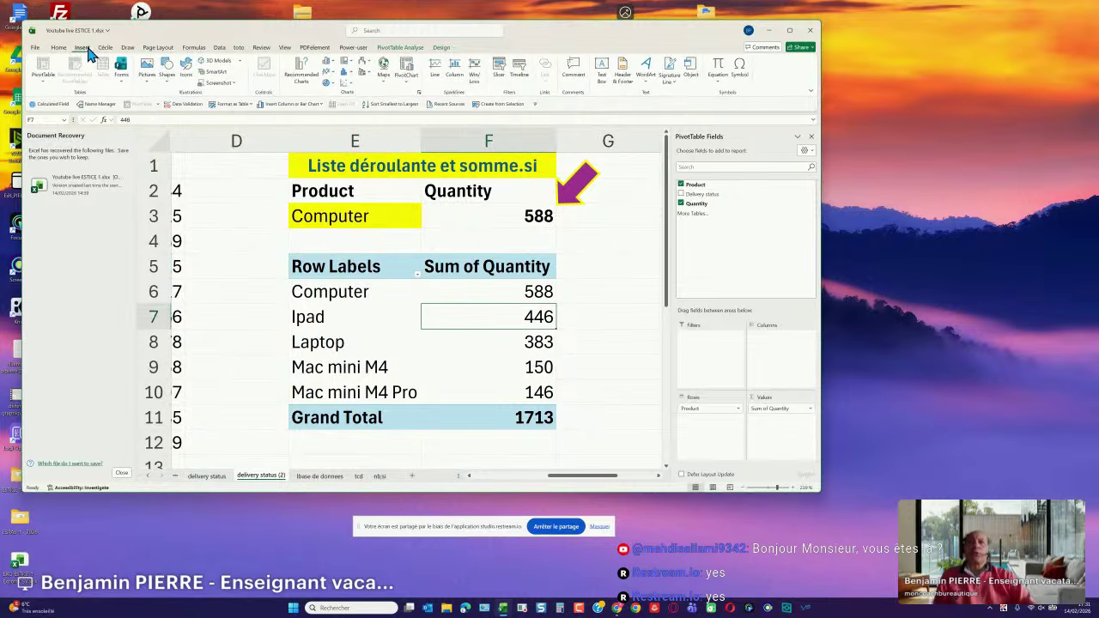
left_click(498, 68)
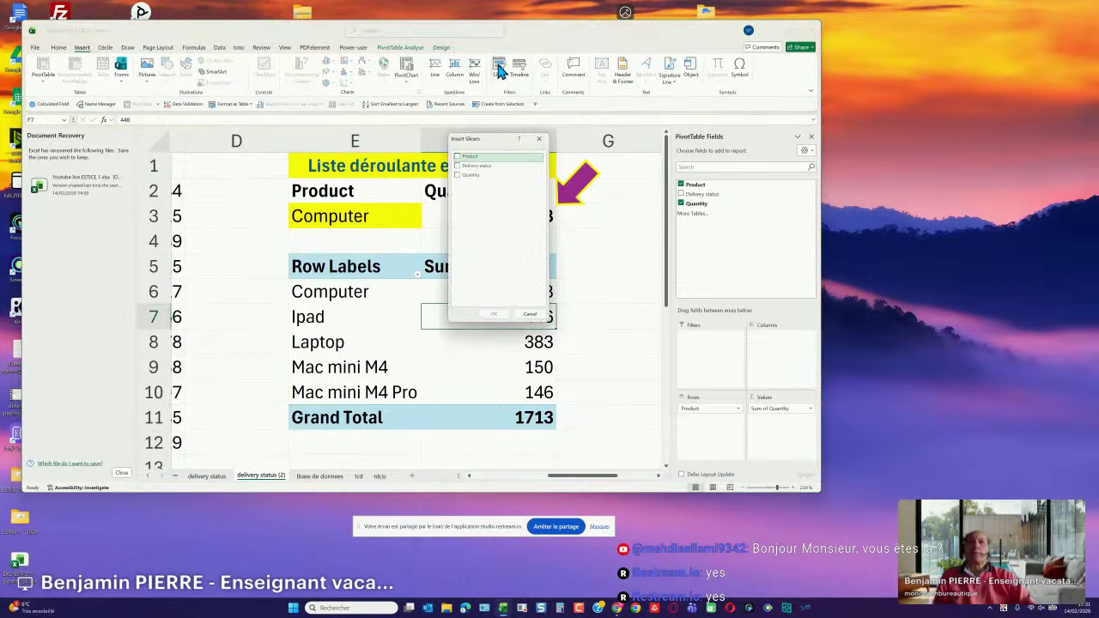
left_click(460, 168)
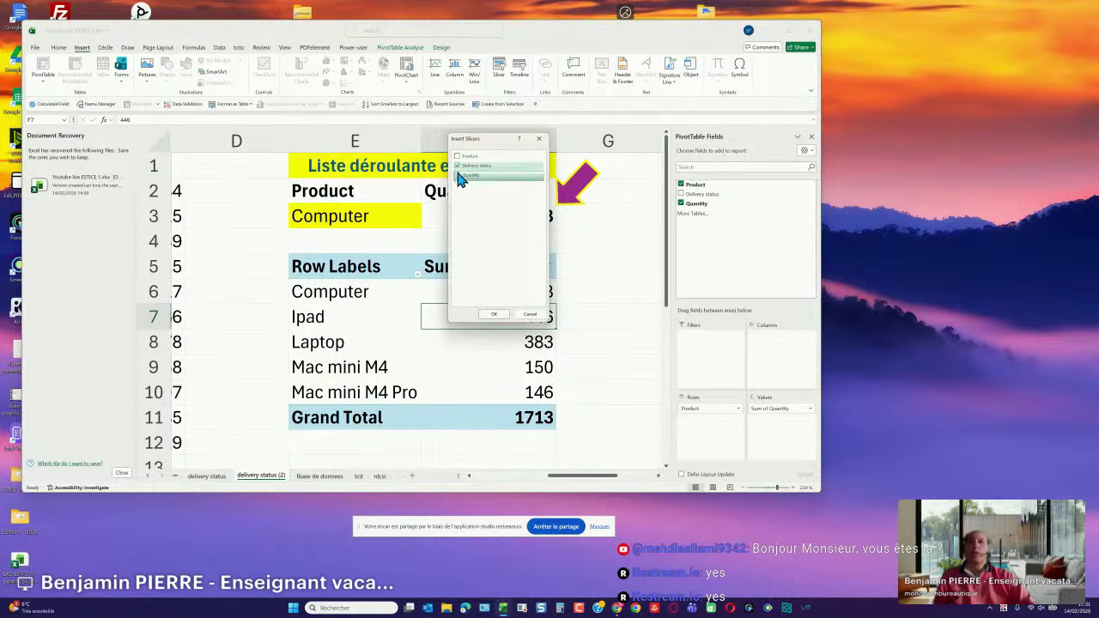
left_click(494, 316)
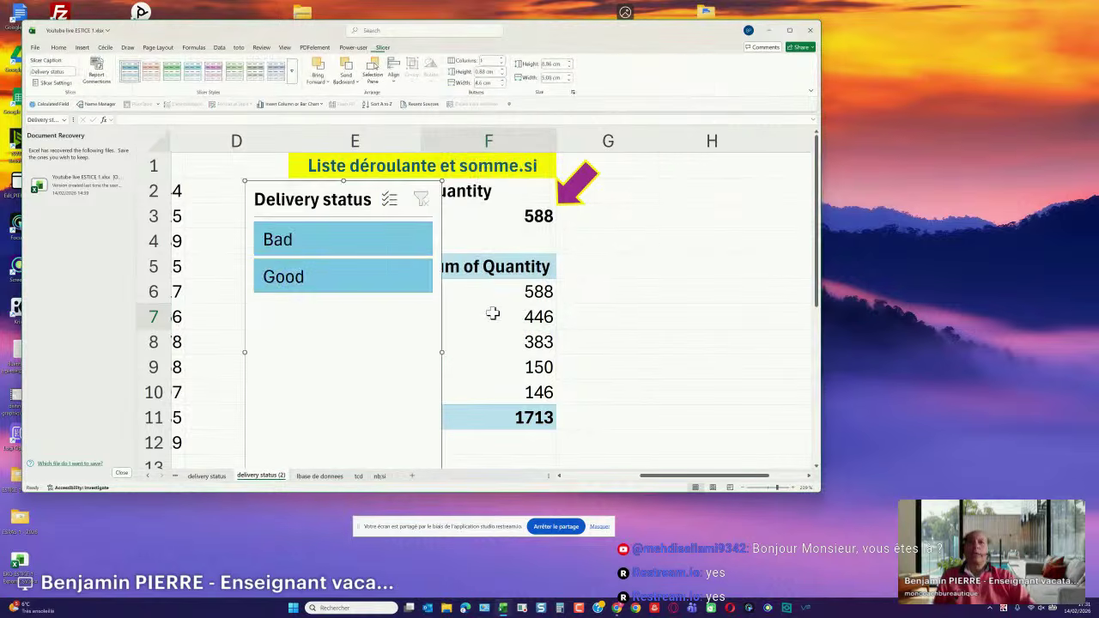
Place the Delivery status slicer beside the pivot table from column G with a light green style, and filter to Bad.
left_click_drag(334, 206, 653, 263)
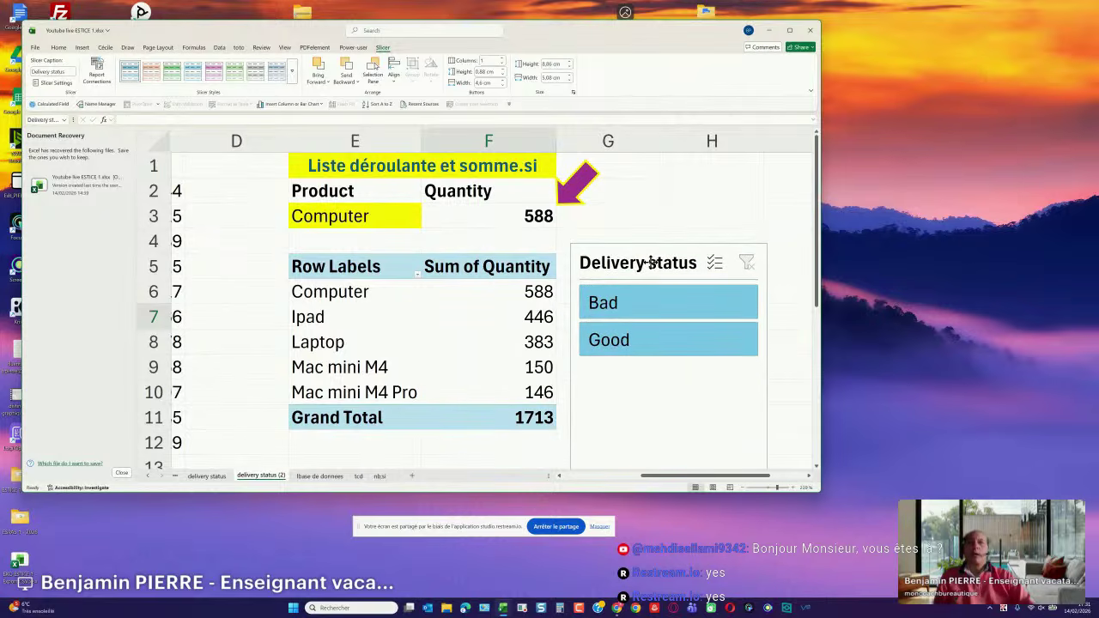
left_click(237, 75)
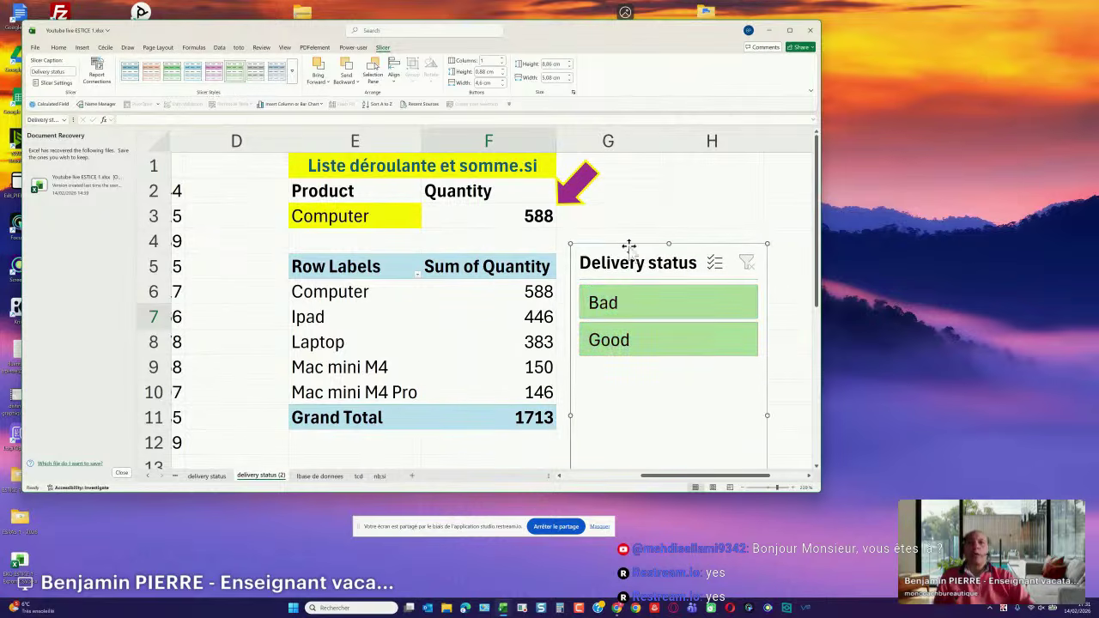
left_click(625, 314)
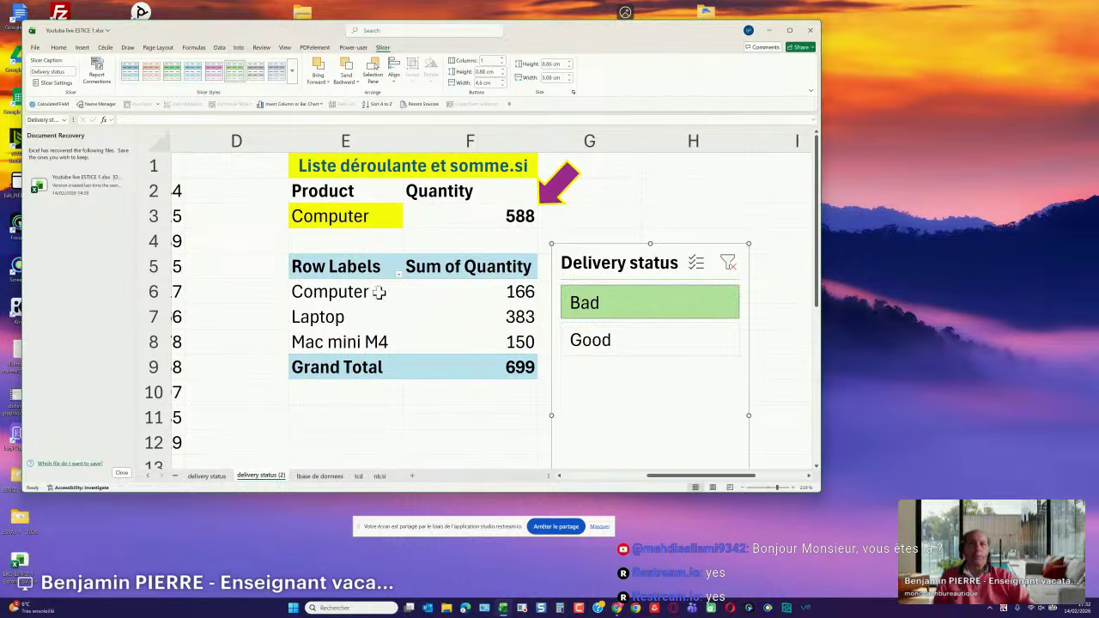
Rename the pivot table's Row Labels header in cell E5 as Product.
left_click(364, 268)
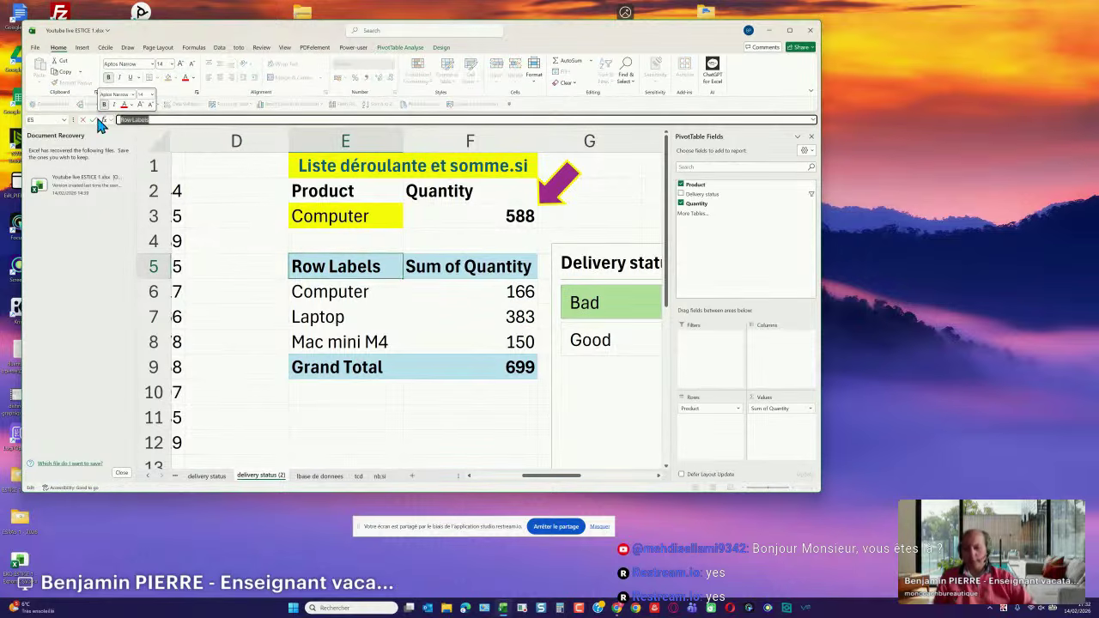
type("Product")
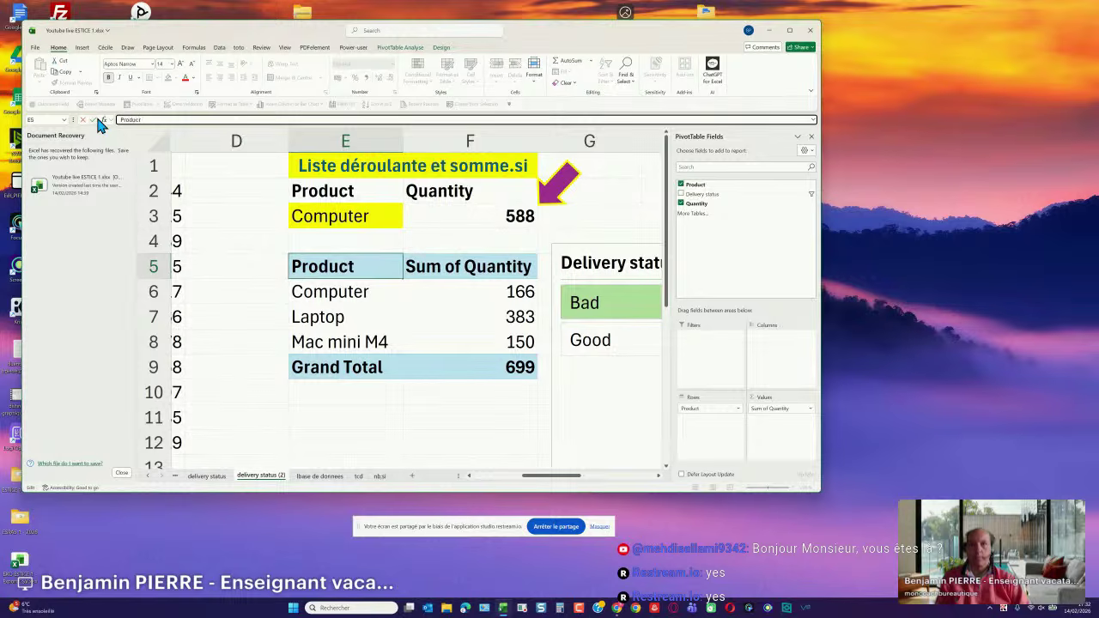
key("Return")
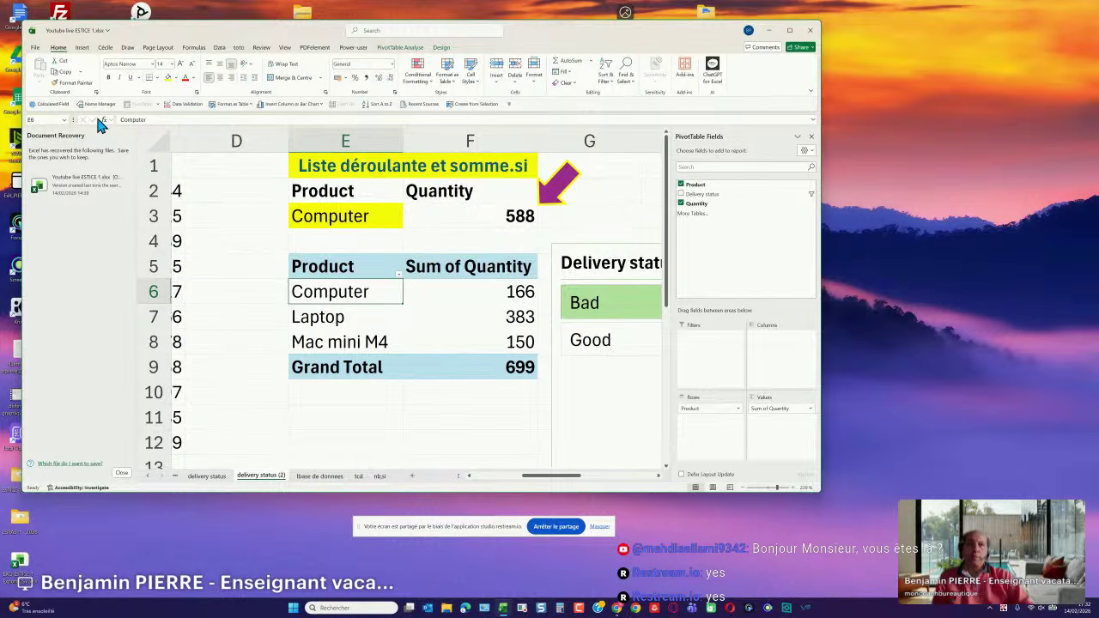
left_click_drag(535, 478, 478, 482)
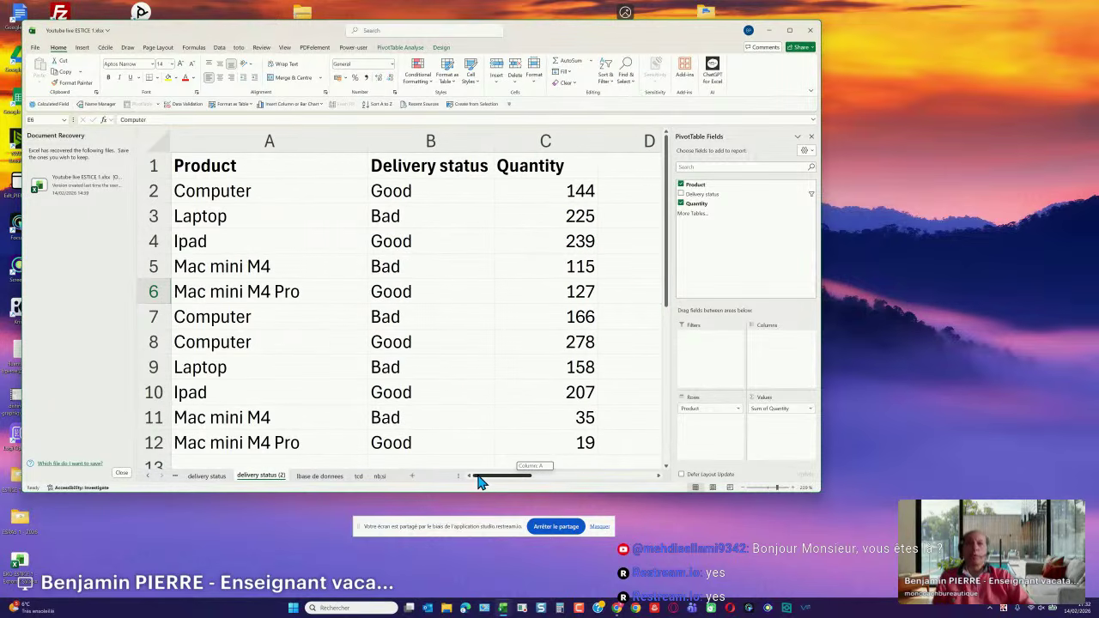
left_click_drag(478, 483, 558, 470)
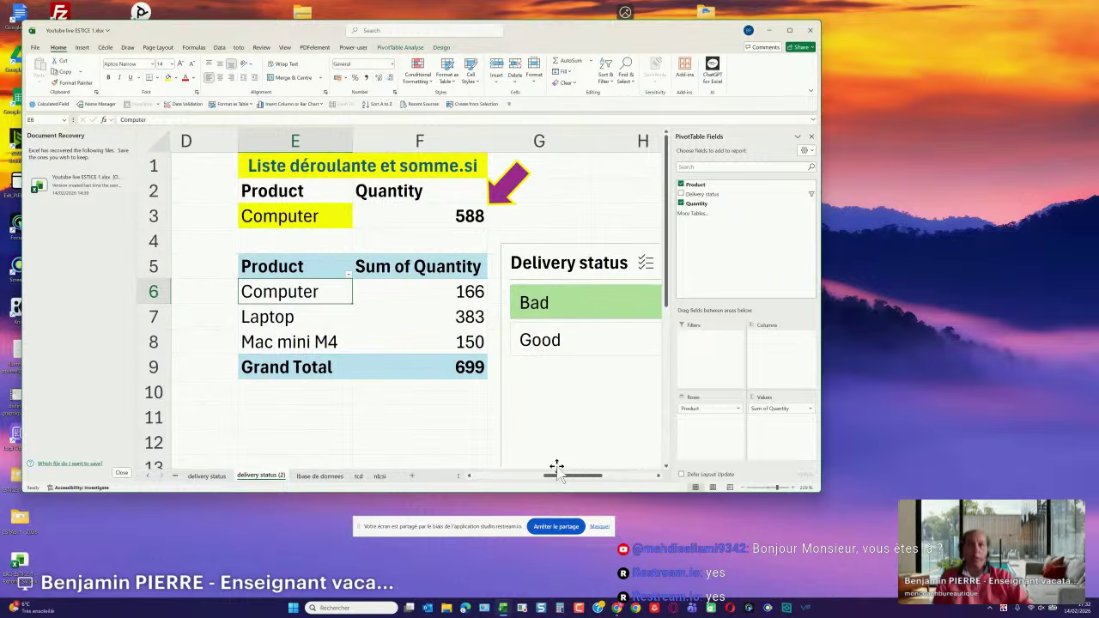
left_click(317, 219)
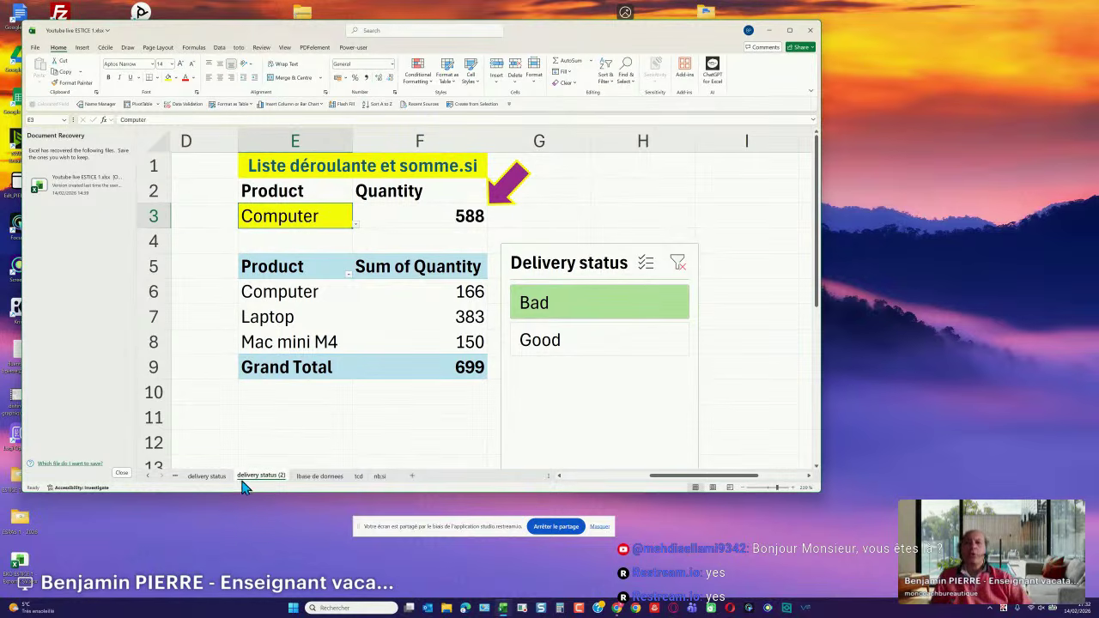
Open the Name Manager from the base de donnees sheet to examine the workbook's defined names.
left_click(311, 479)
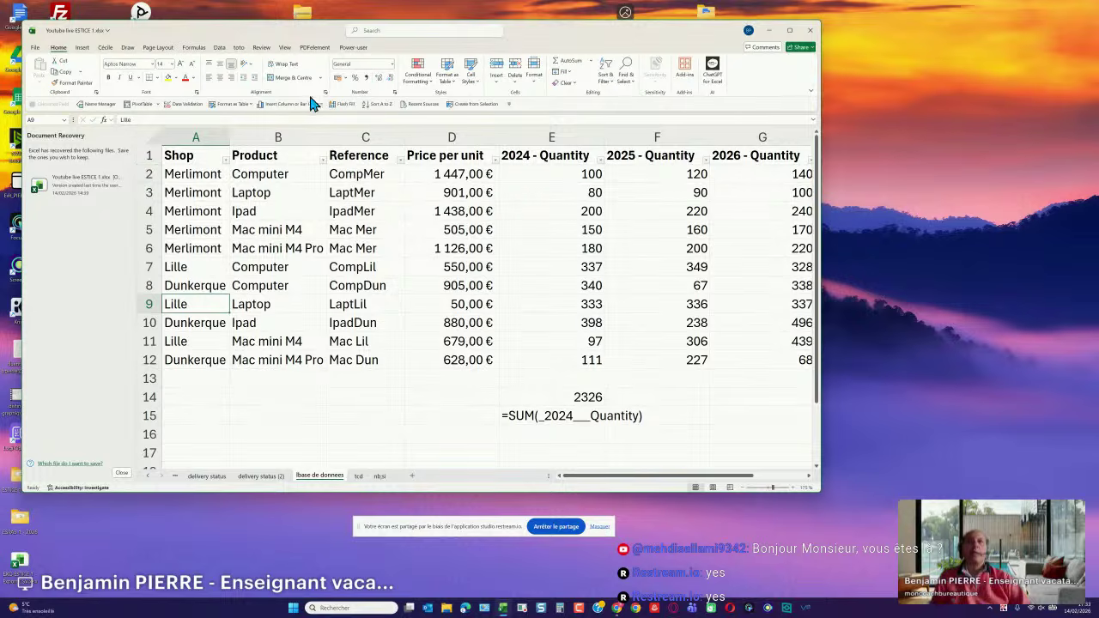
left_click(193, 48)
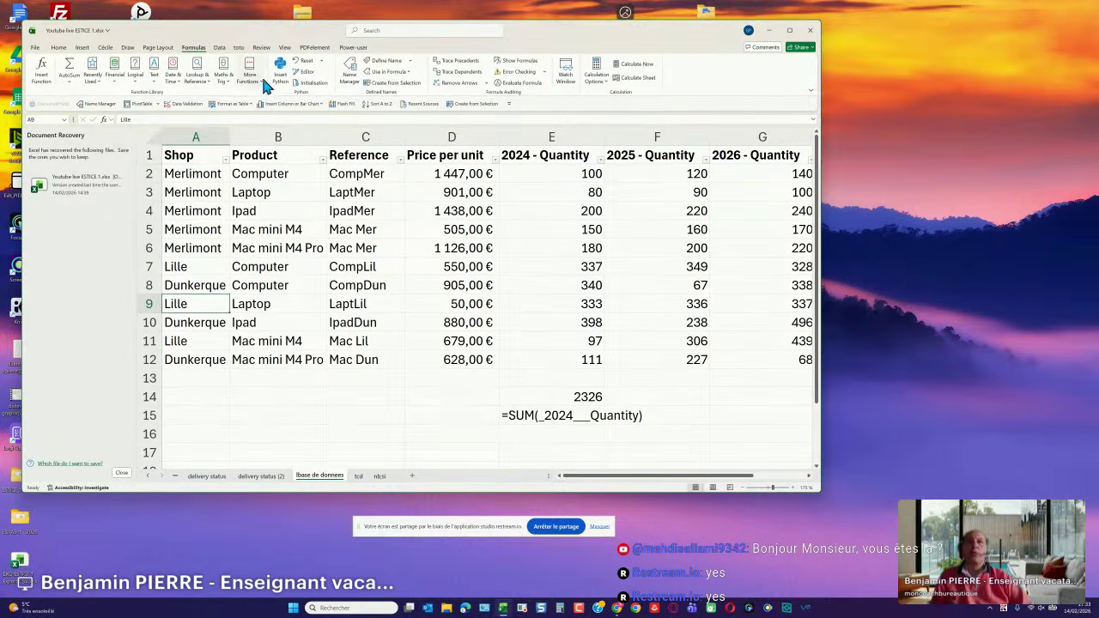
left_click(349, 68)
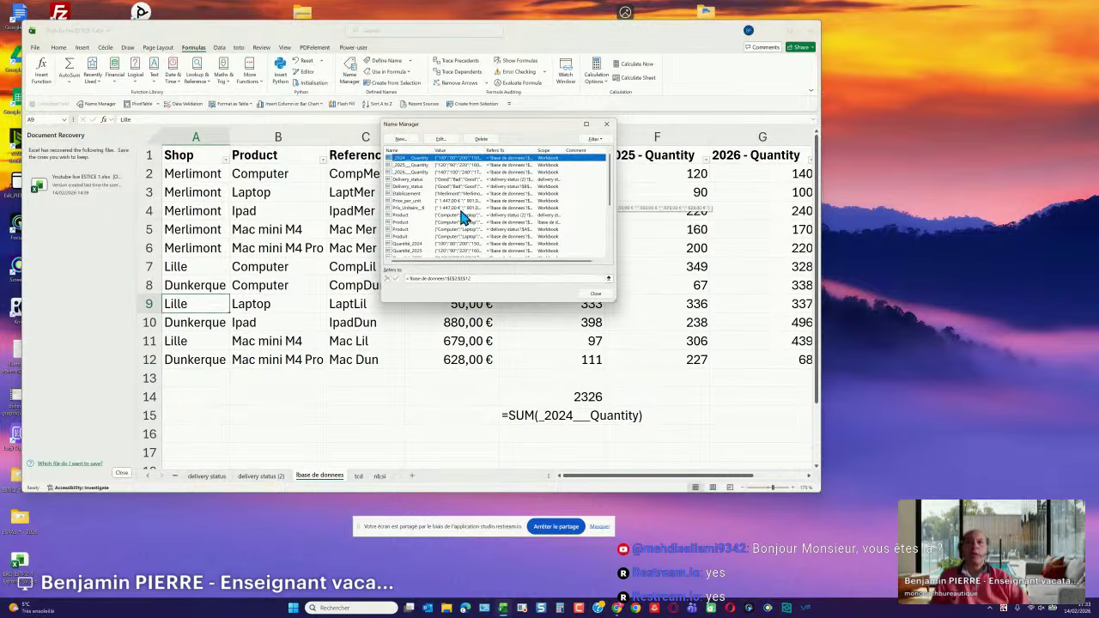
Check the reference of the Product name scoped to the base de donnees sheet, and close the Name Manager.
left_click(510, 222)
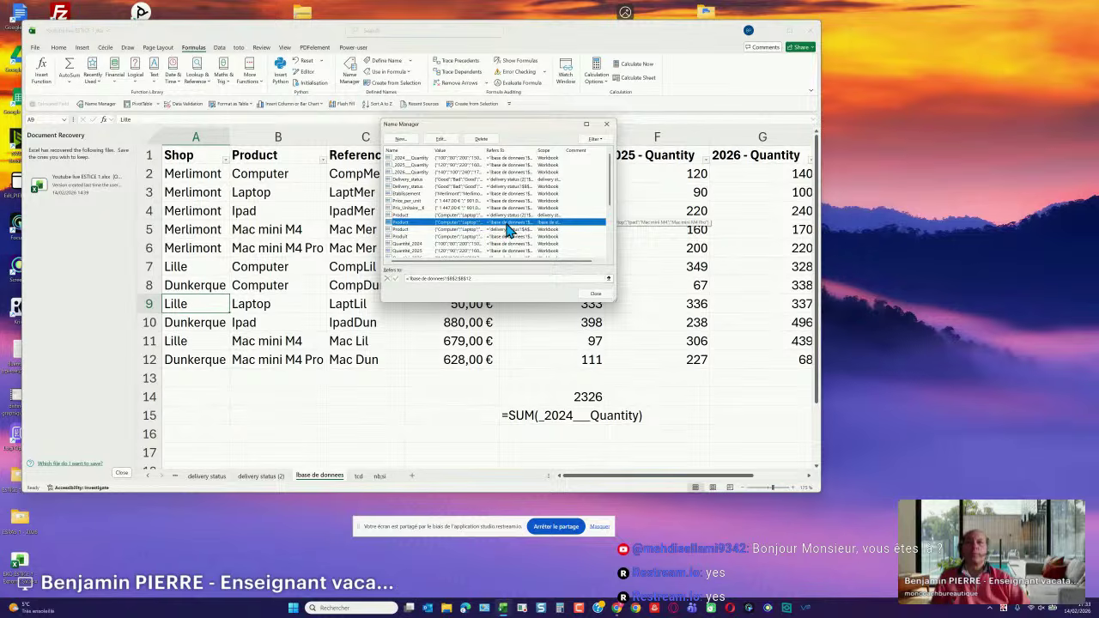
left_click(595, 294)
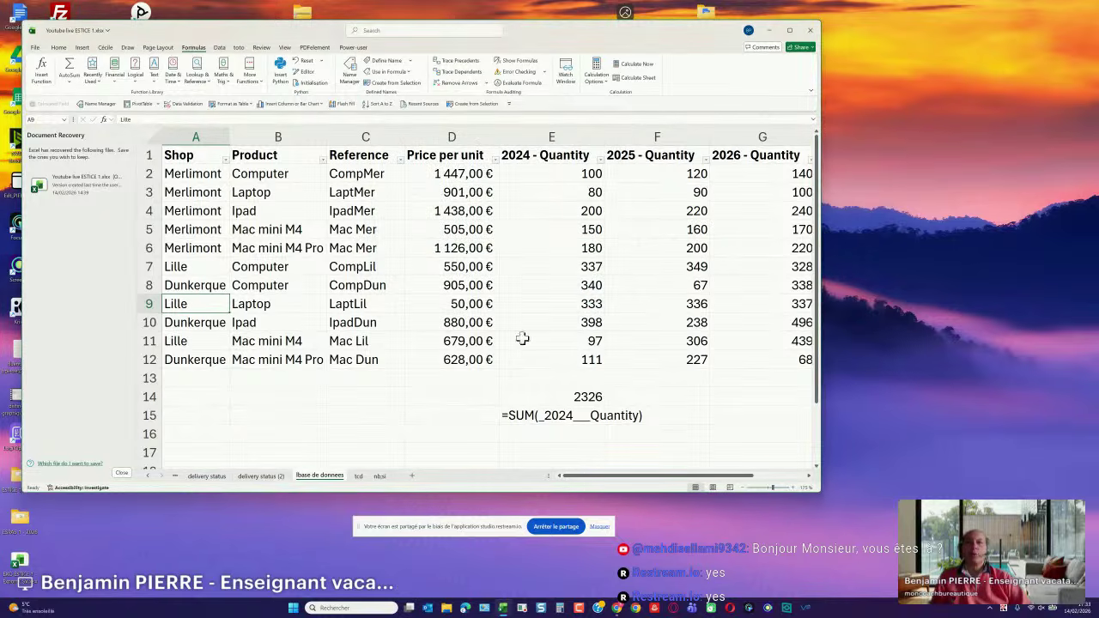
Open the data validation of cell E3 on the delivery status (2) sheet and set it to allow a List.
left_click(261, 477)
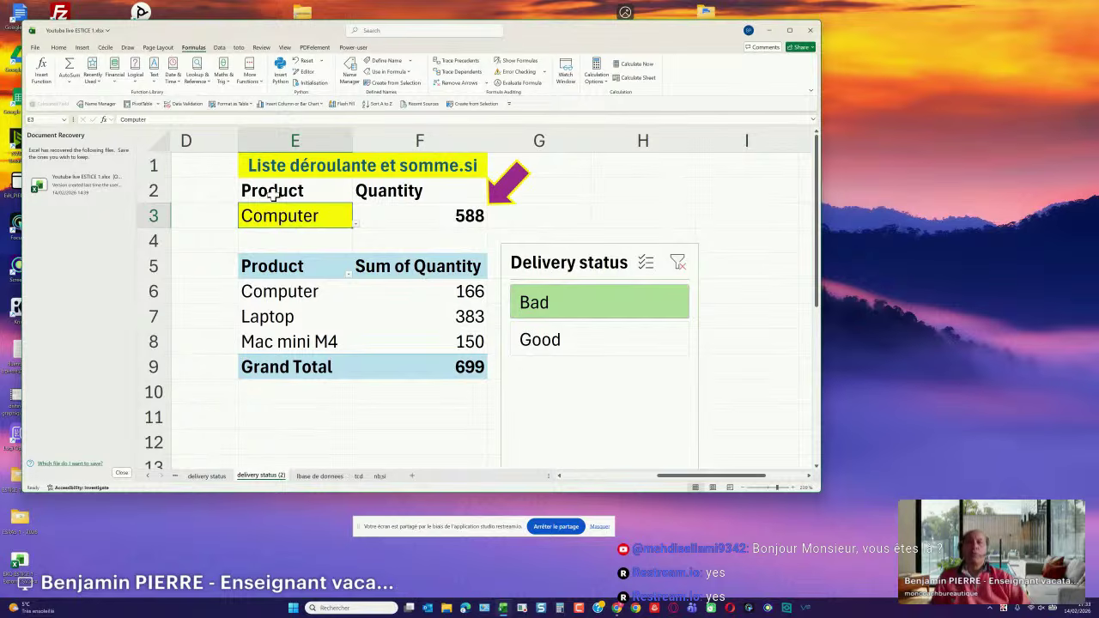
left_click(220, 48)
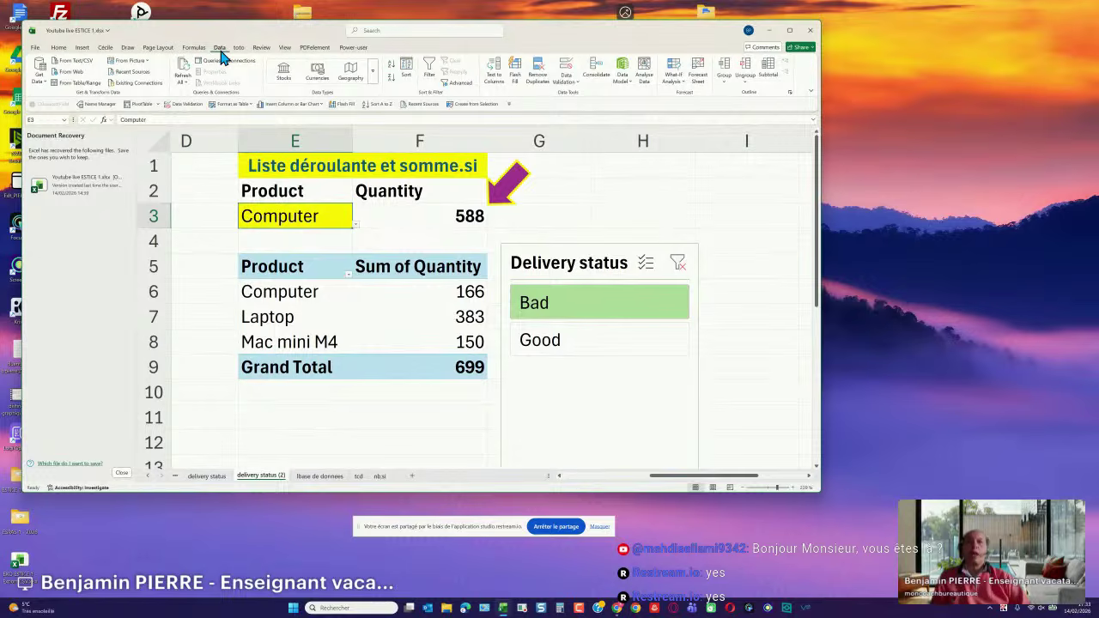
left_click(567, 67)
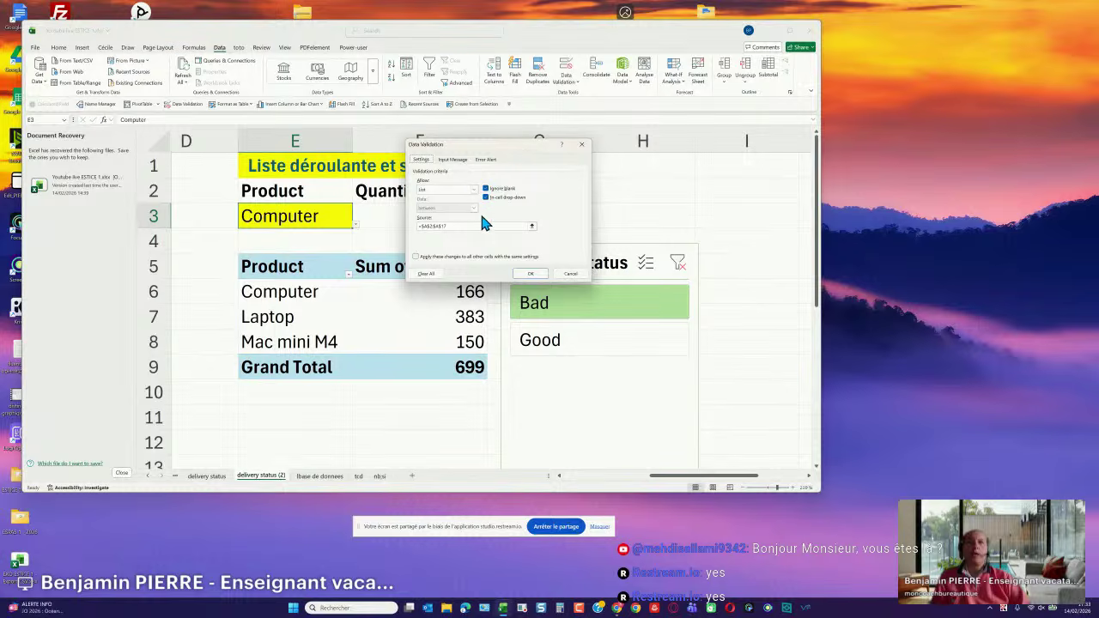
left_click(479, 189)
left_click(463, 197)
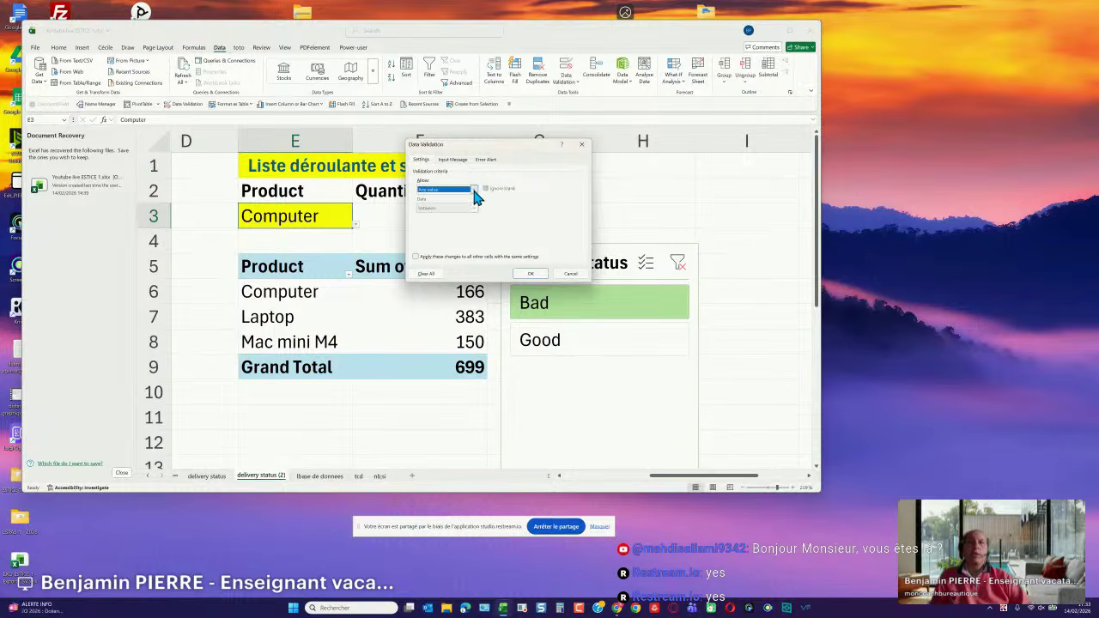
left_click(474, 189)
left_click(464, 223)
left_click_drag(454, 148, 573, 157)
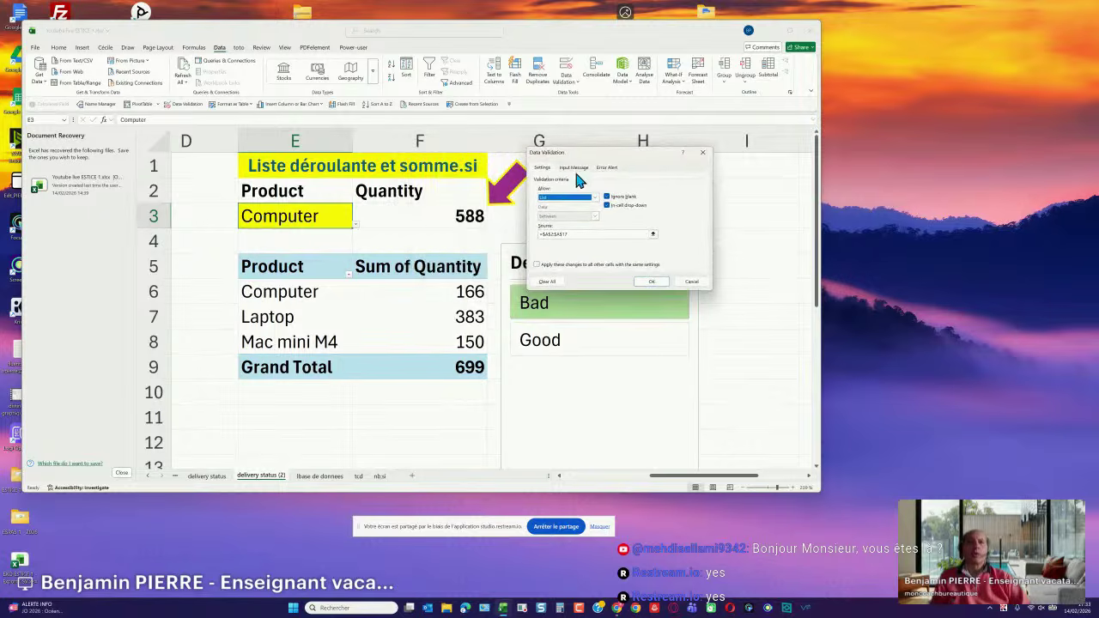
Replace the validation list's source with the named range Product and apply the rule to cell E3.
left_click(576, 233)
left_click_drag(576, 233, 535, 233)
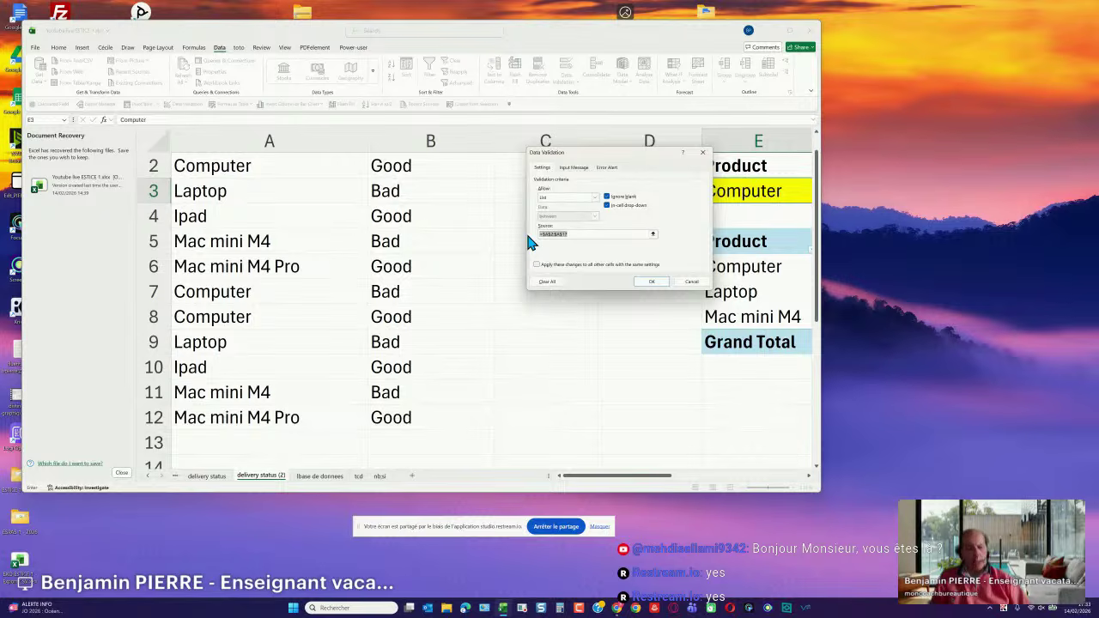
key("Delete")
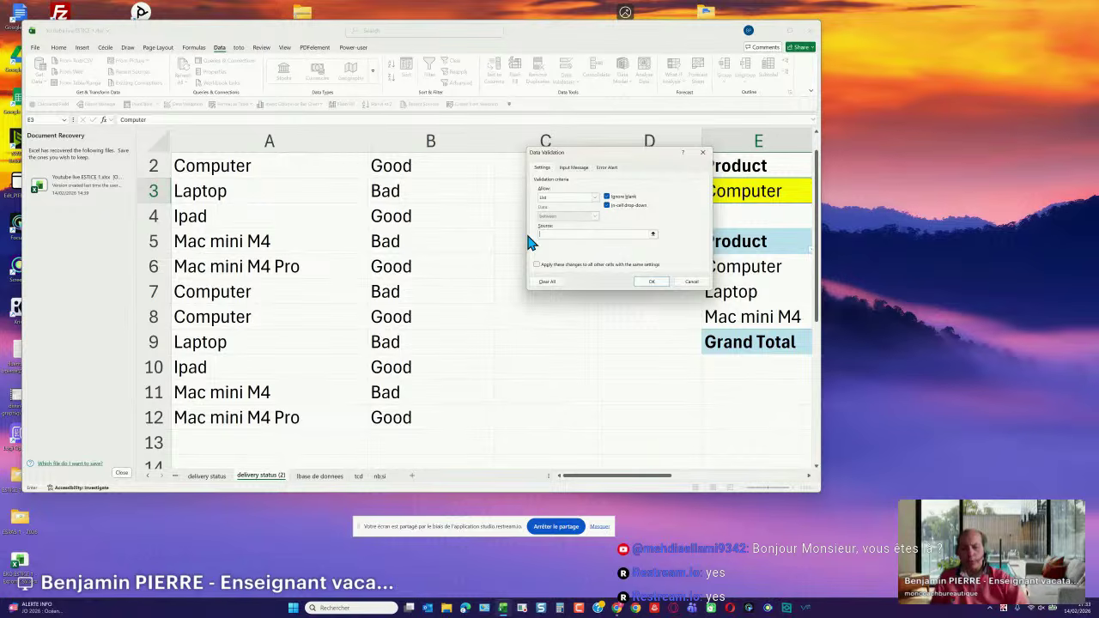
key("F3")
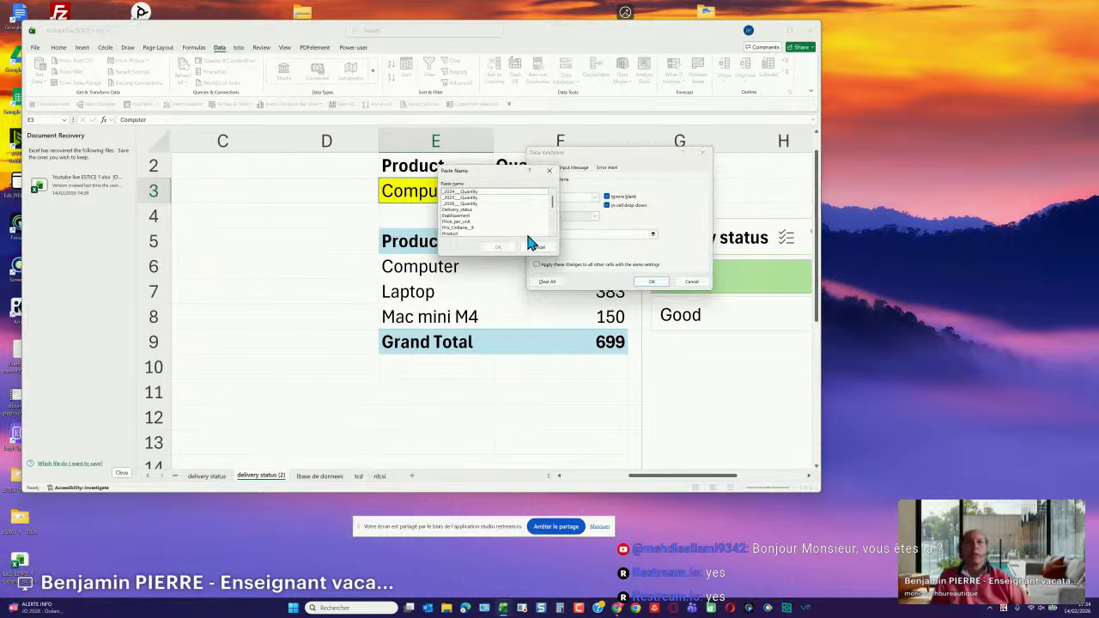
scroll(491, 218, "down", 1)
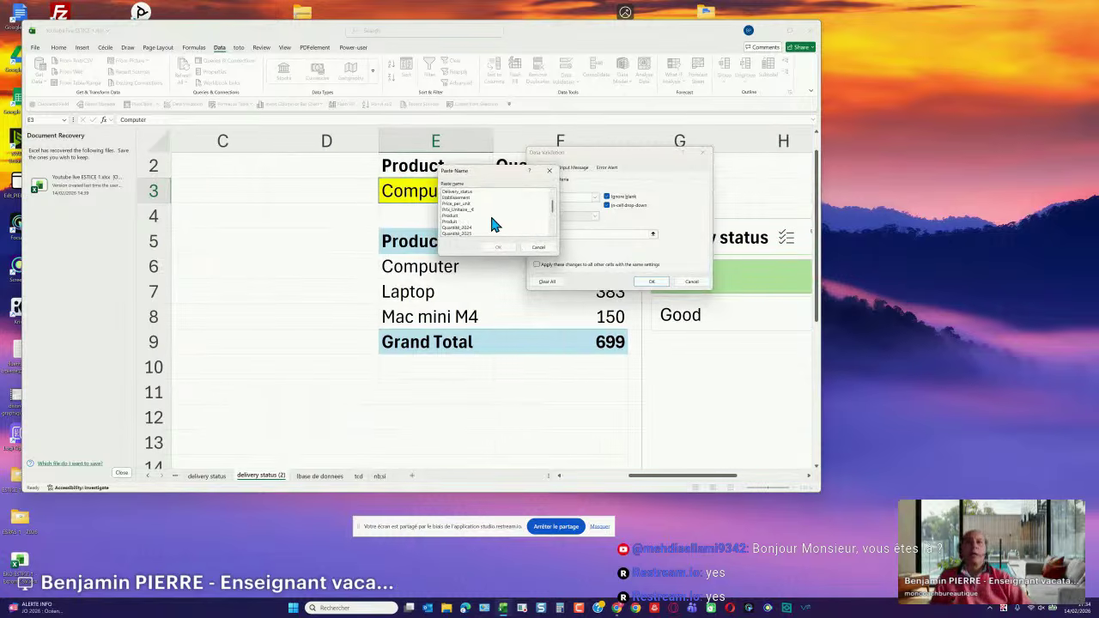
scroll(494, 226, "down", 4)
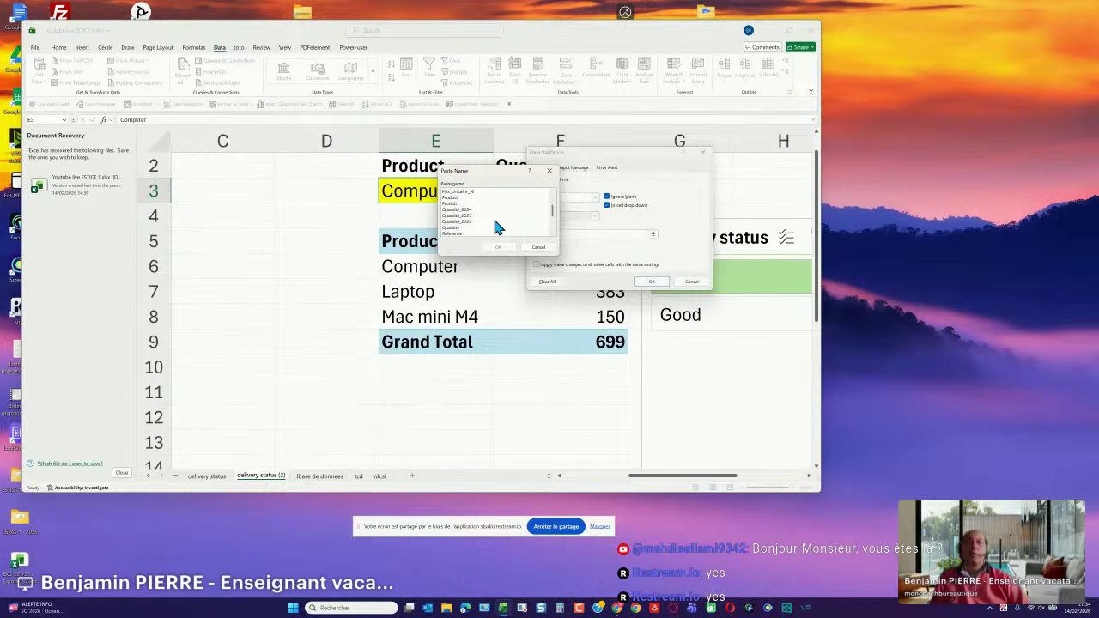
scroll(494, 226, "up", 1)
scroll(494, 226, "down", 1)
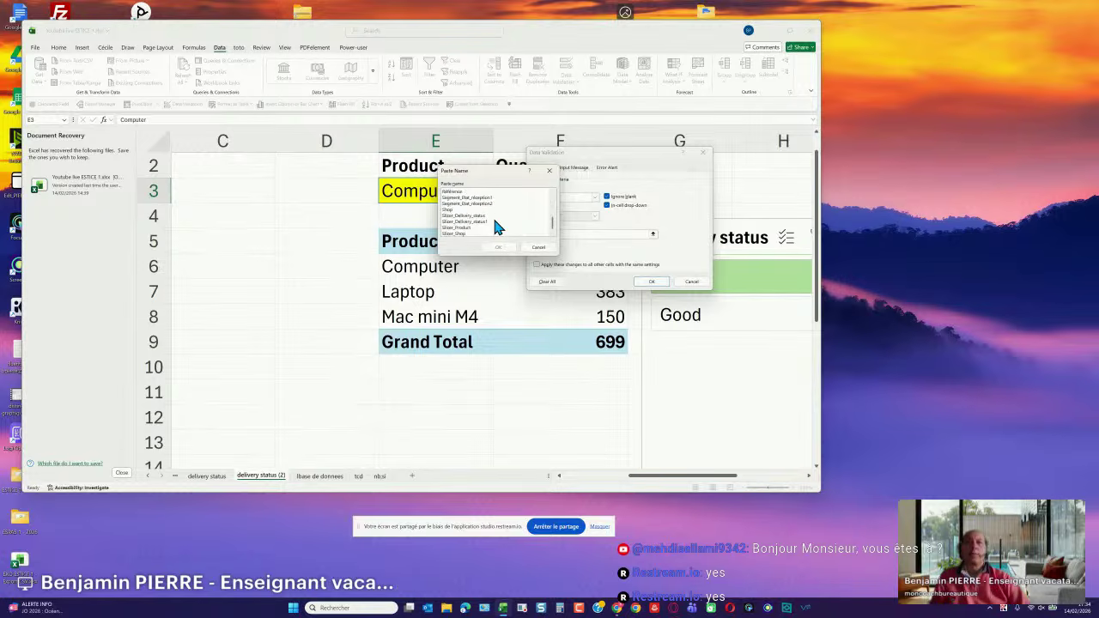
scroll(495, 226, "up", 2)
scroll(495, 226, "up", 1)
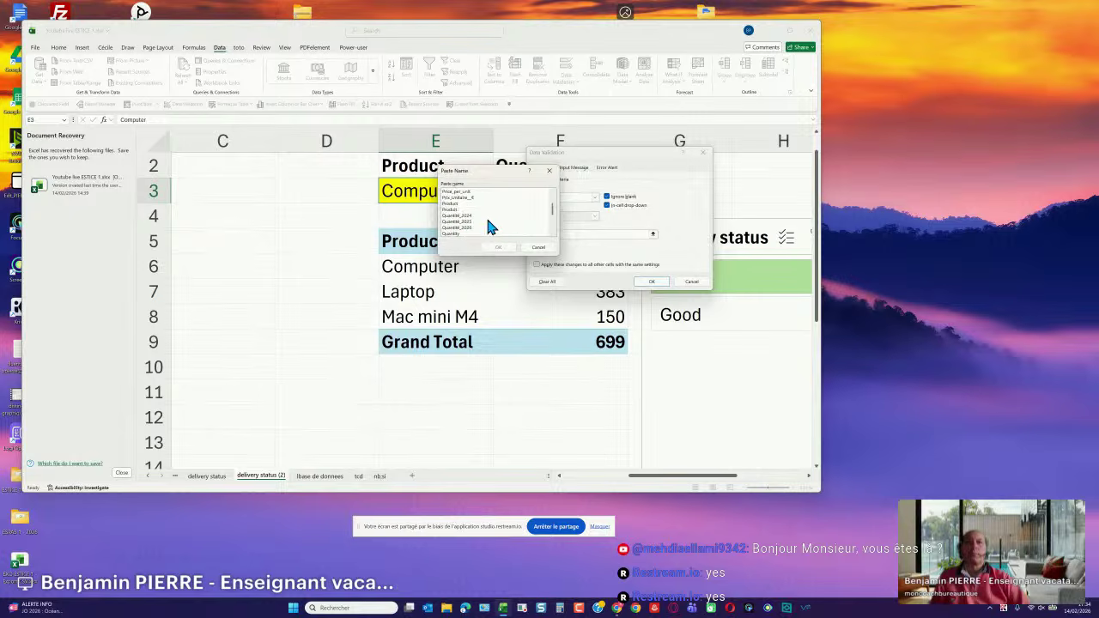
left_click(459, 205)
left_click(498, 247)
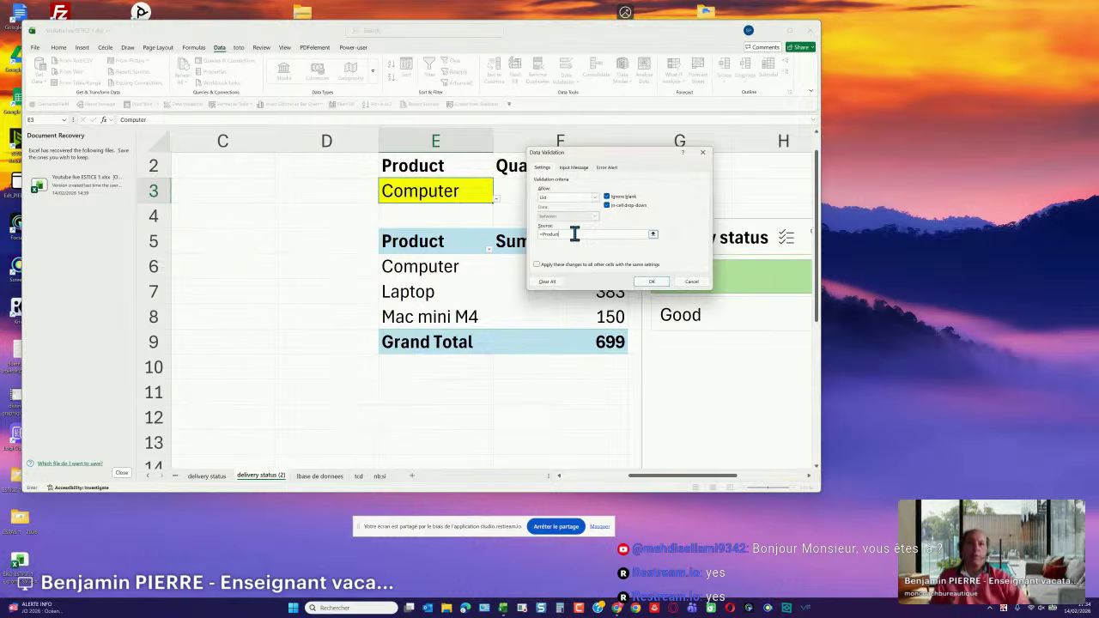
left_click(651, 283)
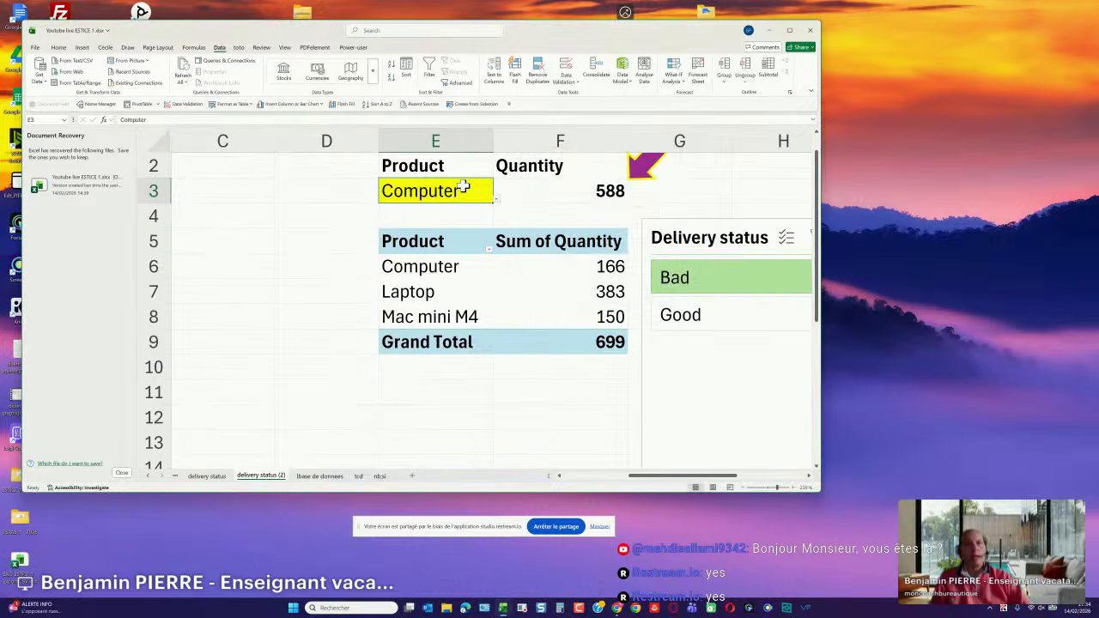
Test the E3 drop-down list by choosing Laptop and returning to Computer, and inspect the formula in F3.
left_click(497, 201)
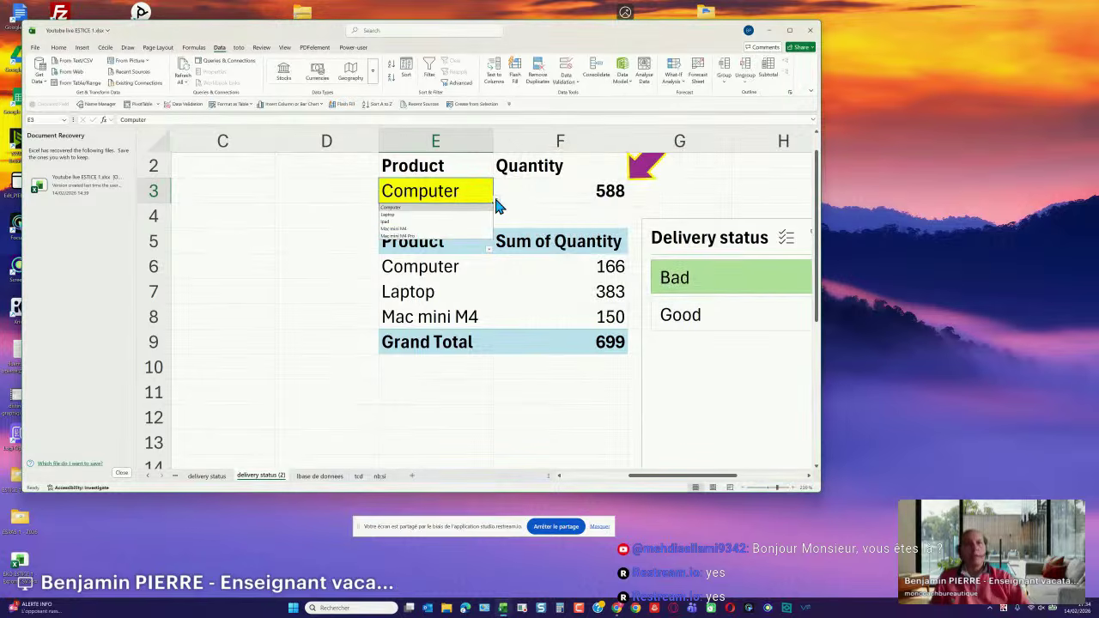
left_click(452, 214)
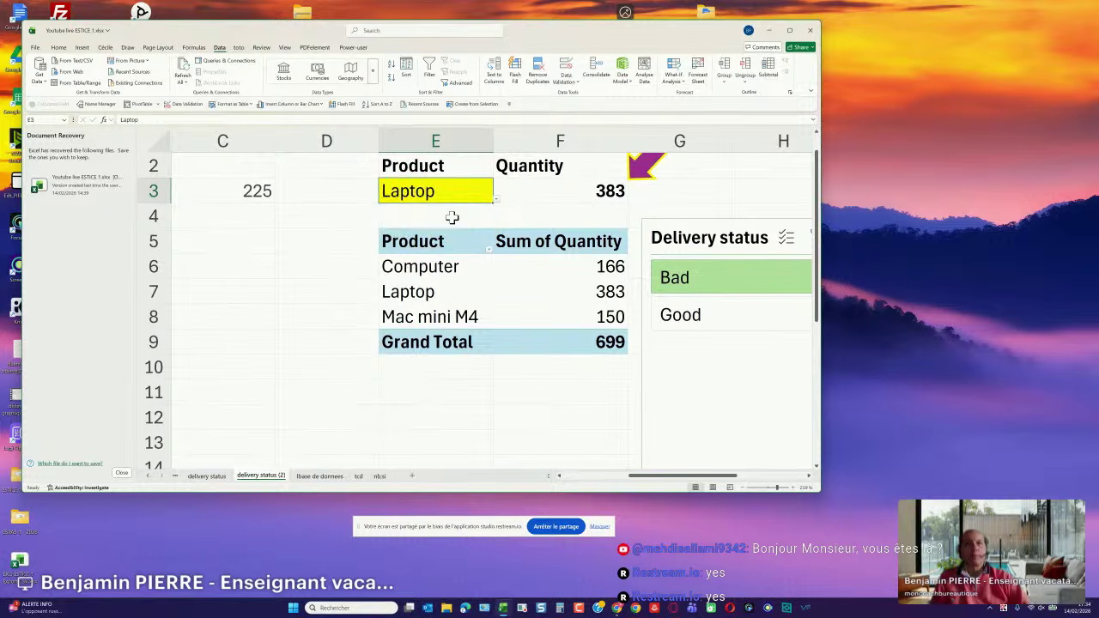
left_click(497, 201)
left_click(479, 207)
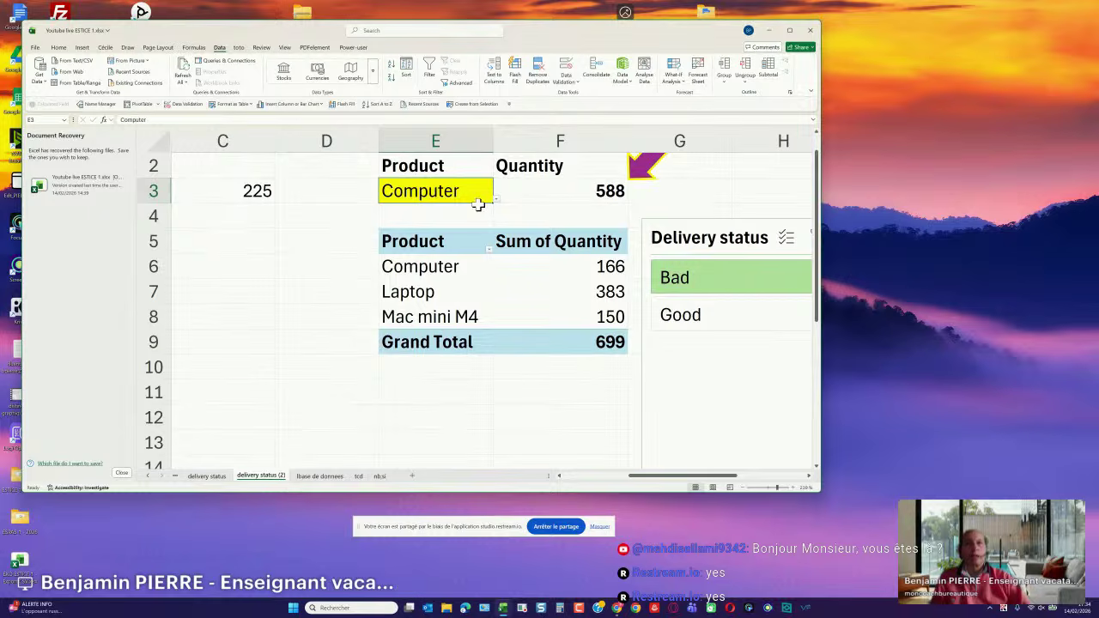
left_click(540, 192)
scroll(593, 255, "up", 1)
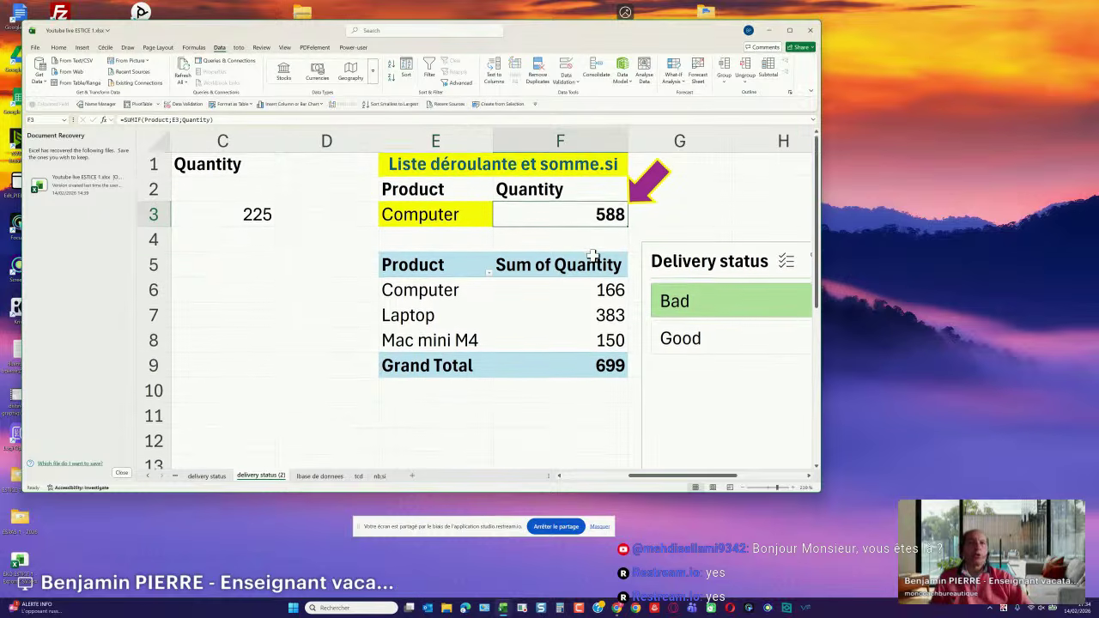
Replace the merged title in cell E1 with "Dropdown list + sumif".
left_click(488, 169)
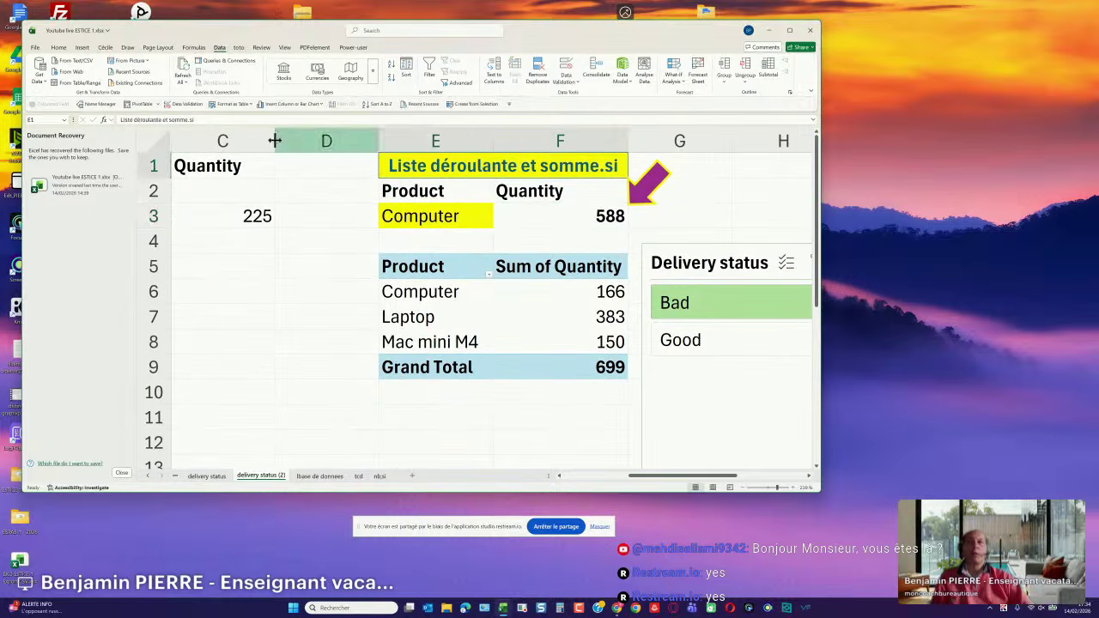
type("D")
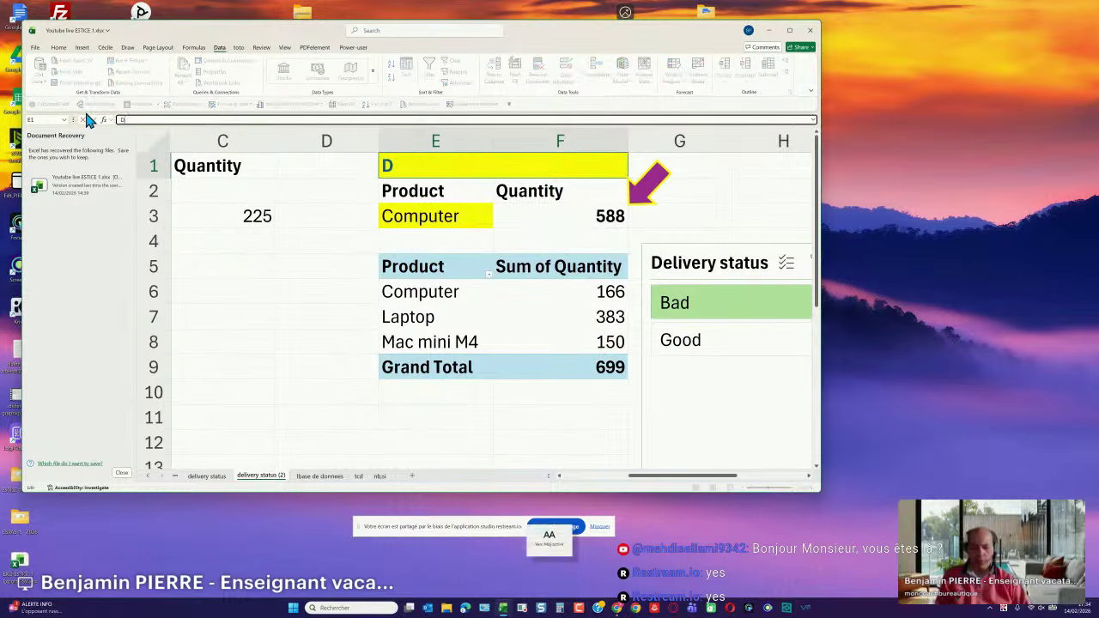
type("ropdown lis")
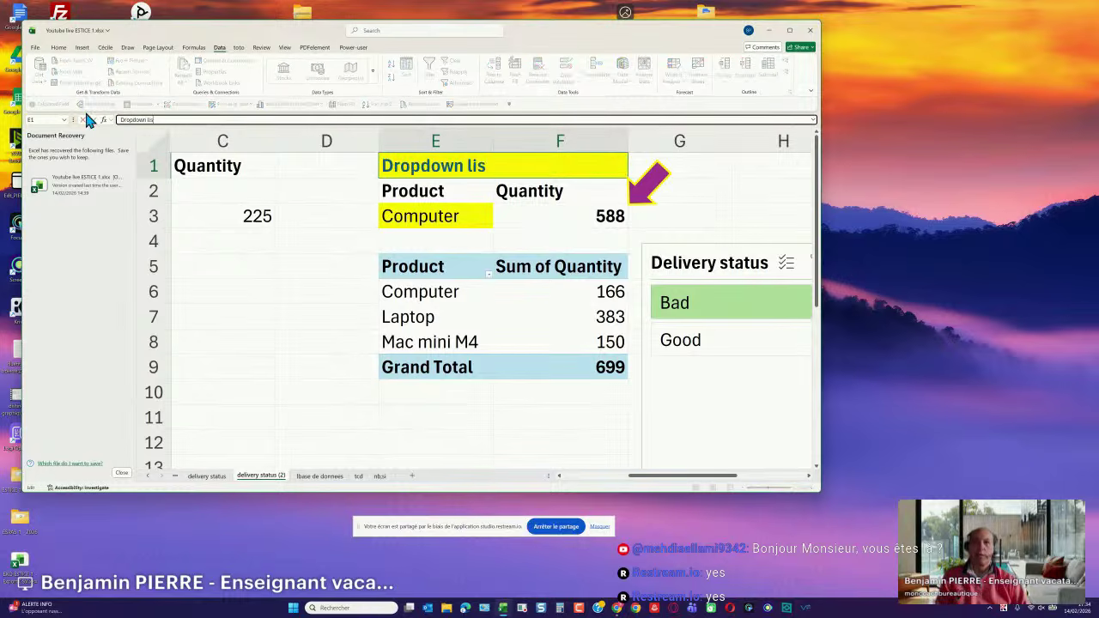
type("t + sumif")
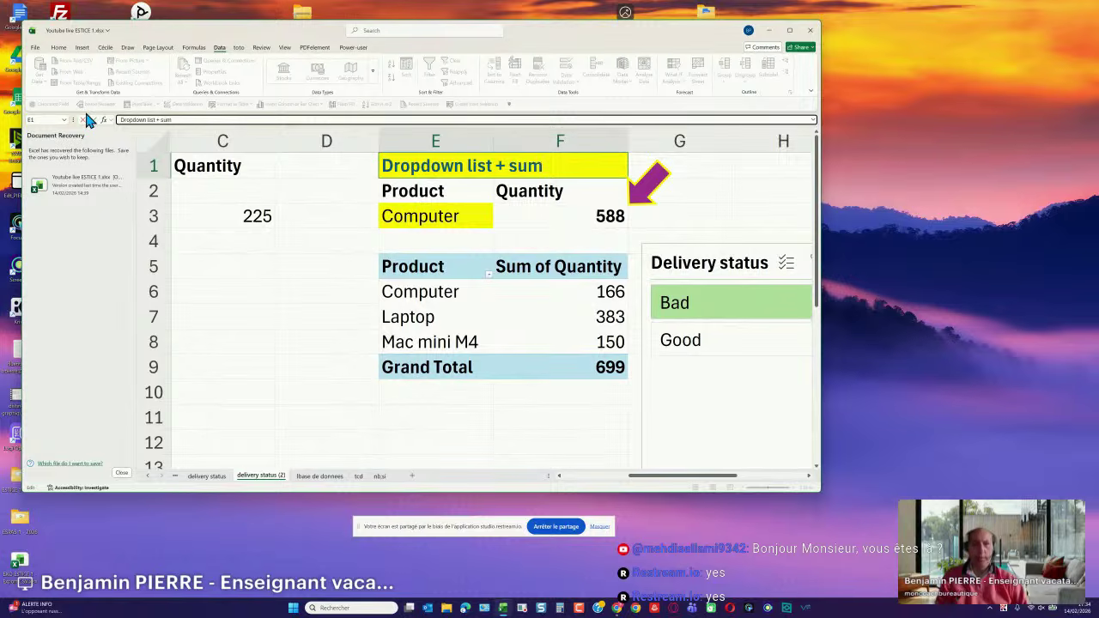
key("Return")
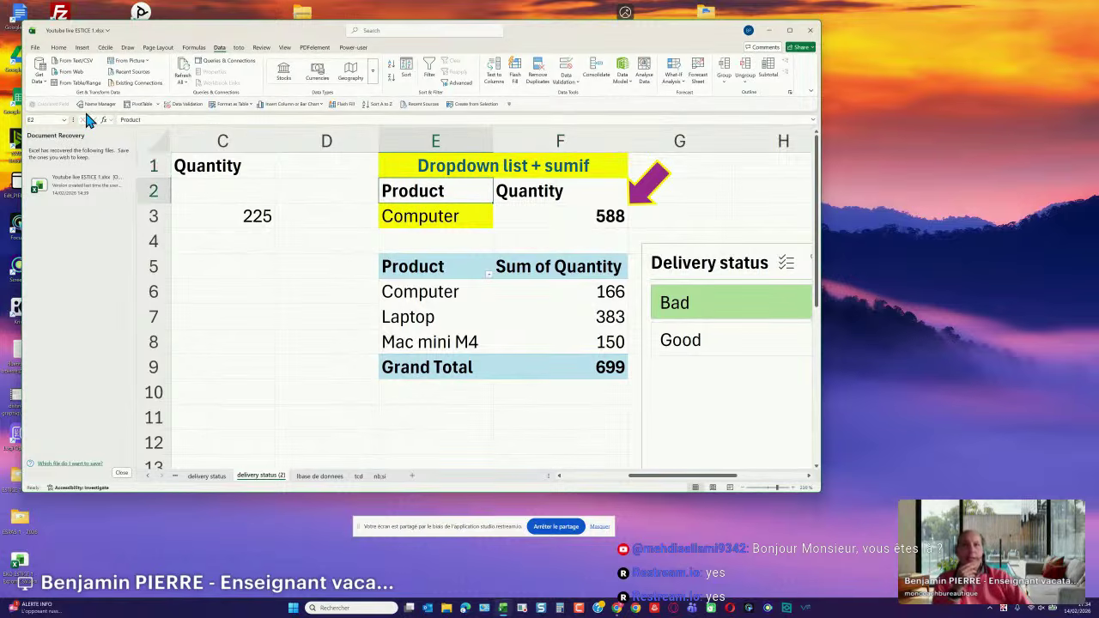
Examine the Product range B2:B12 and the 2024 quantities of the Computer rows on the base de donnees sheet.
left_click(394, 216)
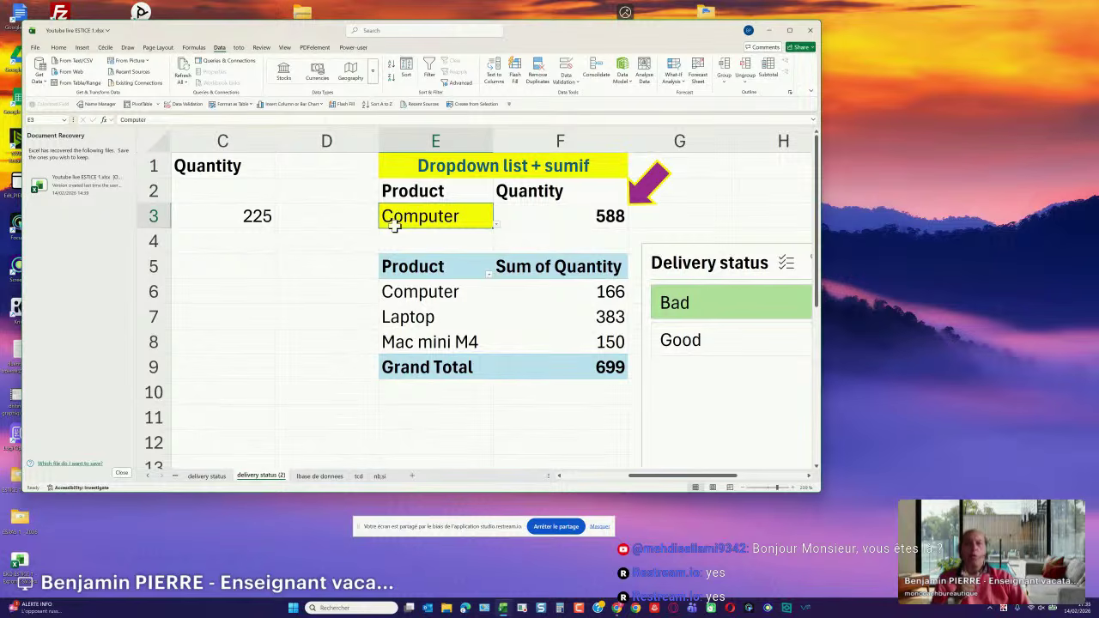
left_click(316, 476)
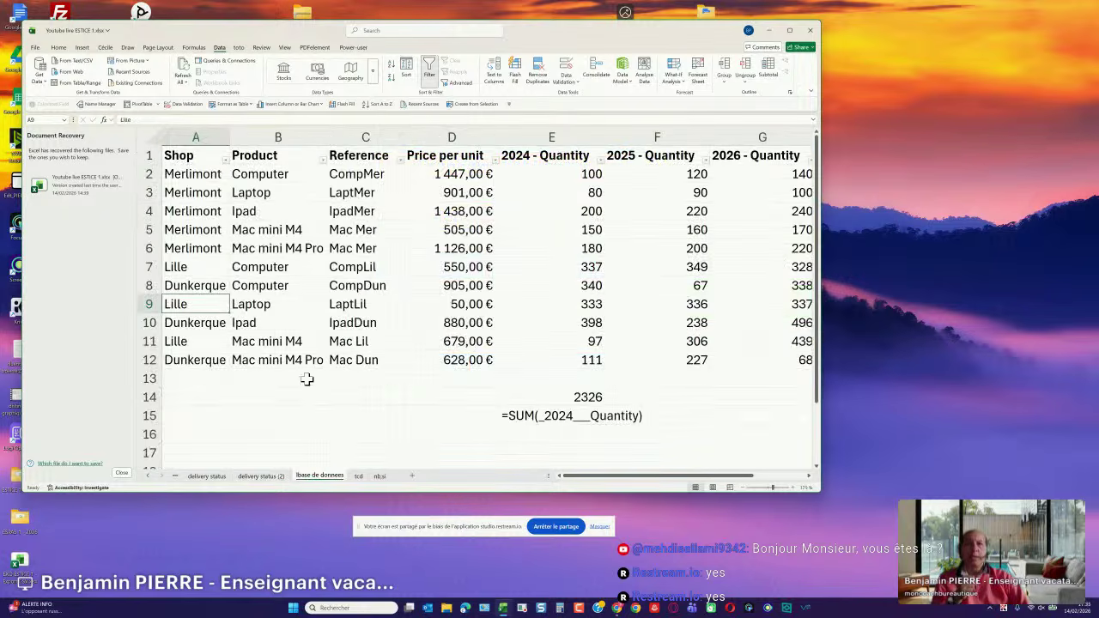
left_click(262, 173)
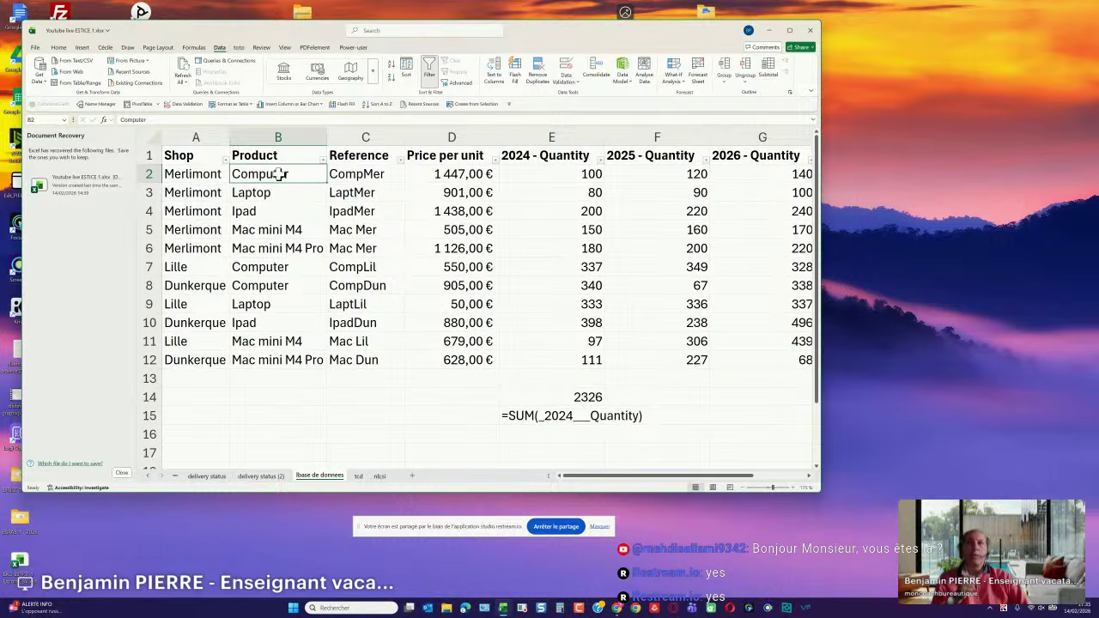
left_click_drag(279, 174, 290, 361)
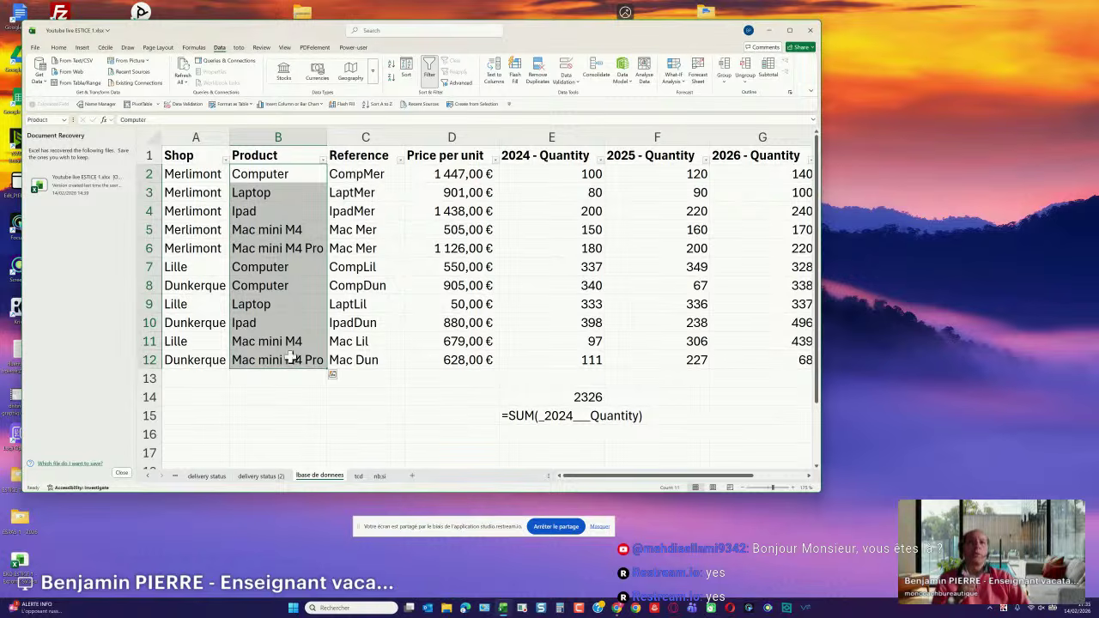
left_click(584, 175)
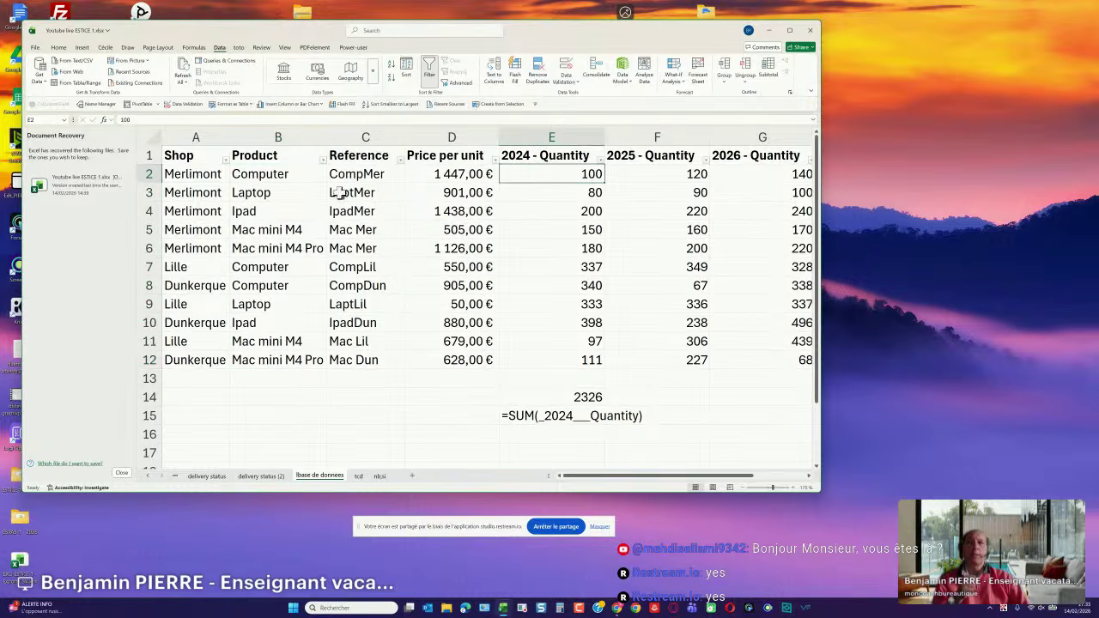
left_click(571, 266)
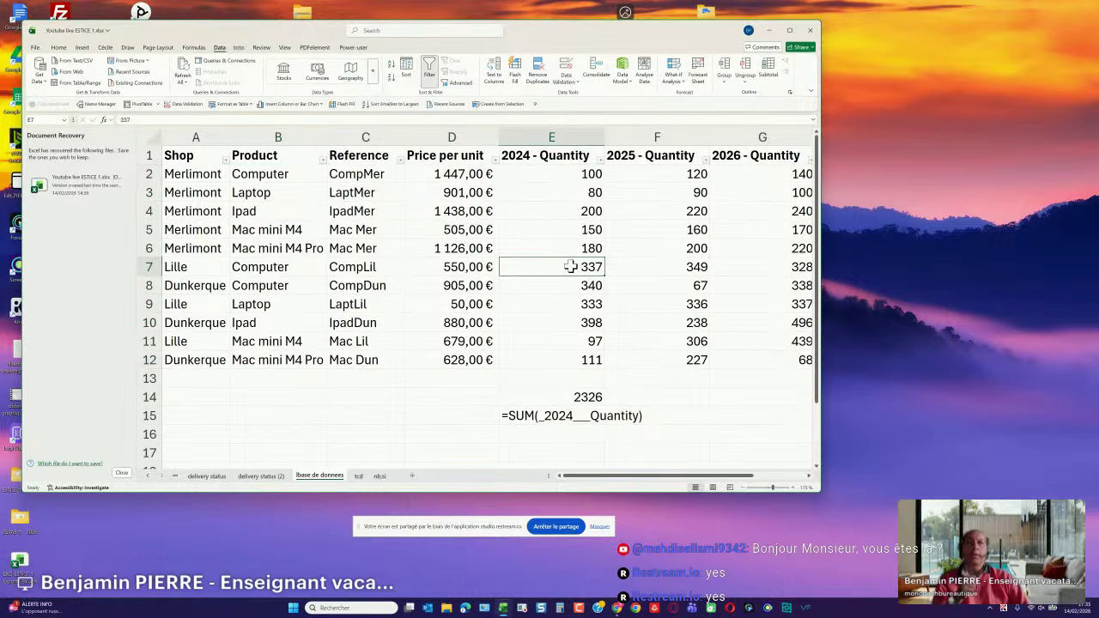
left_click(573, 288)
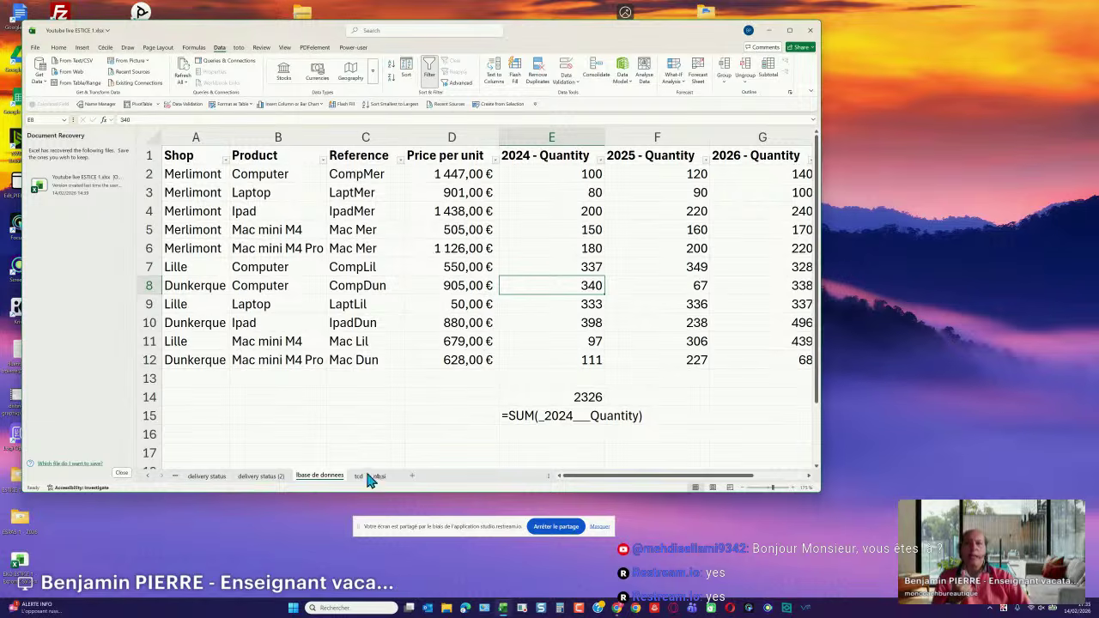
Clear the SUMIF formula from cell F3 on the delivery status (2) sheet, leaving that cell selected.
left_click(262, 476)
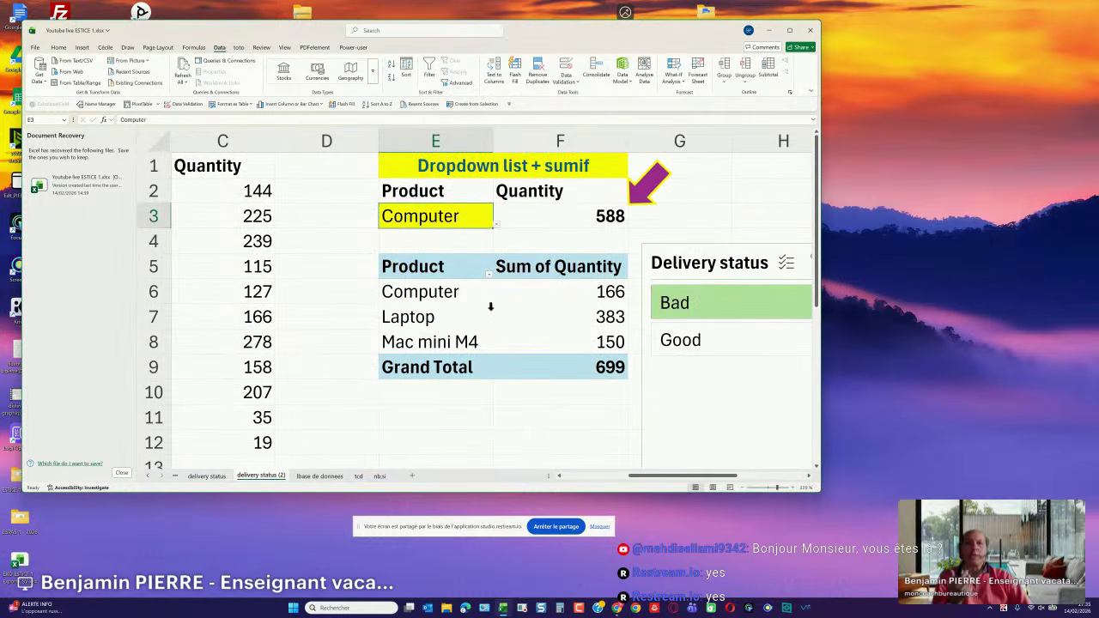
left_click(593, 216)
key("Delete")
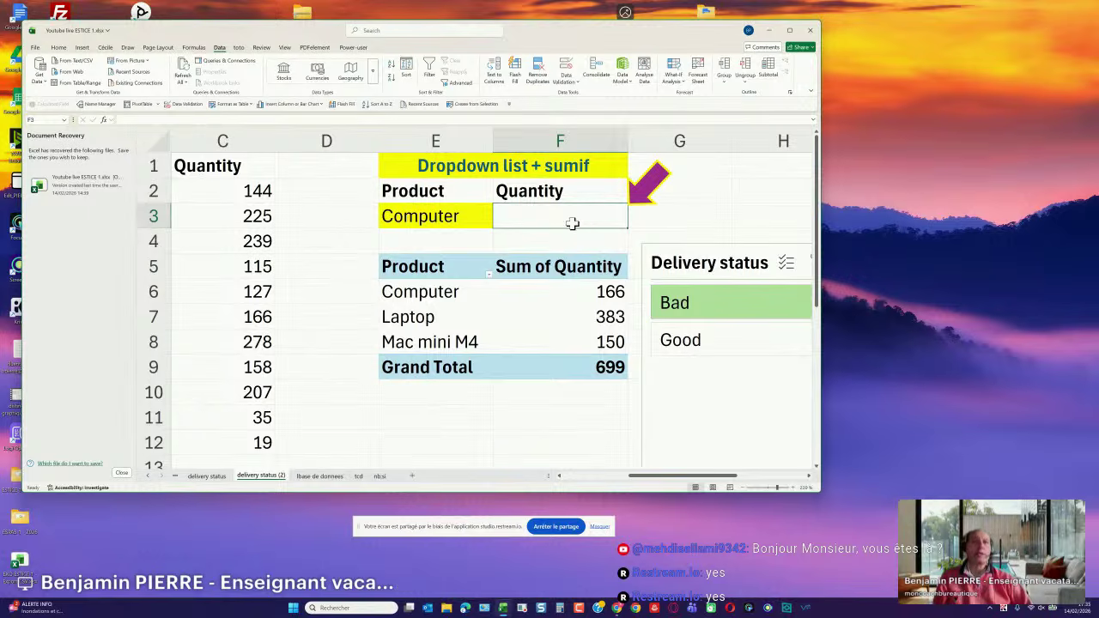
left_click(456, 215)
left_click(520, 216)
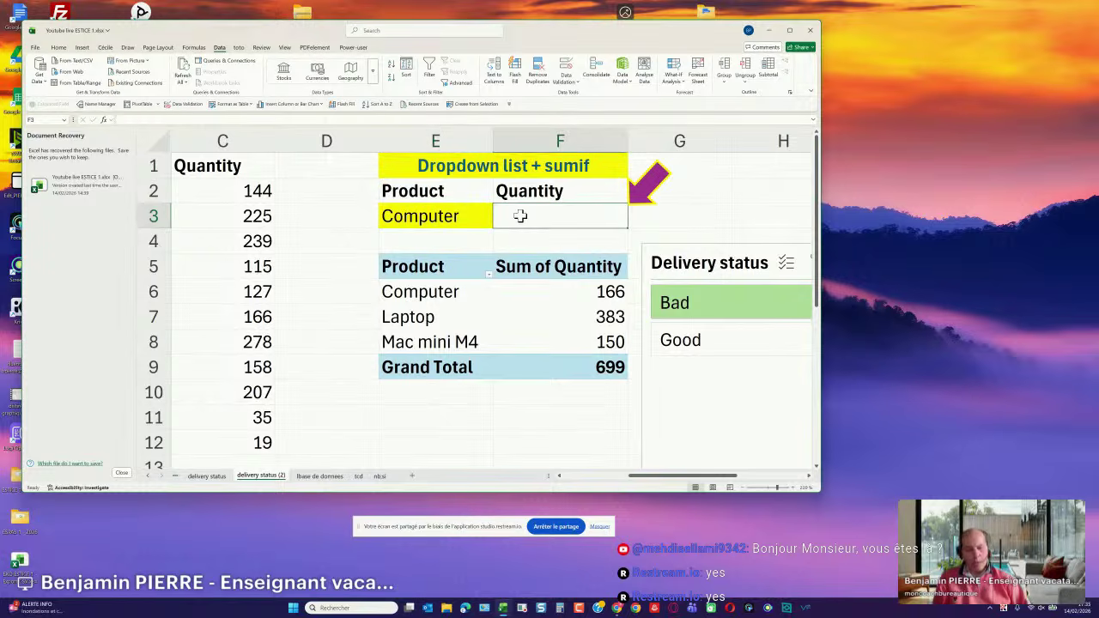
Start a SUMIF formula in F3 using the workbook-level Product name as the range and E3 as the criterion.
type("=sumi")
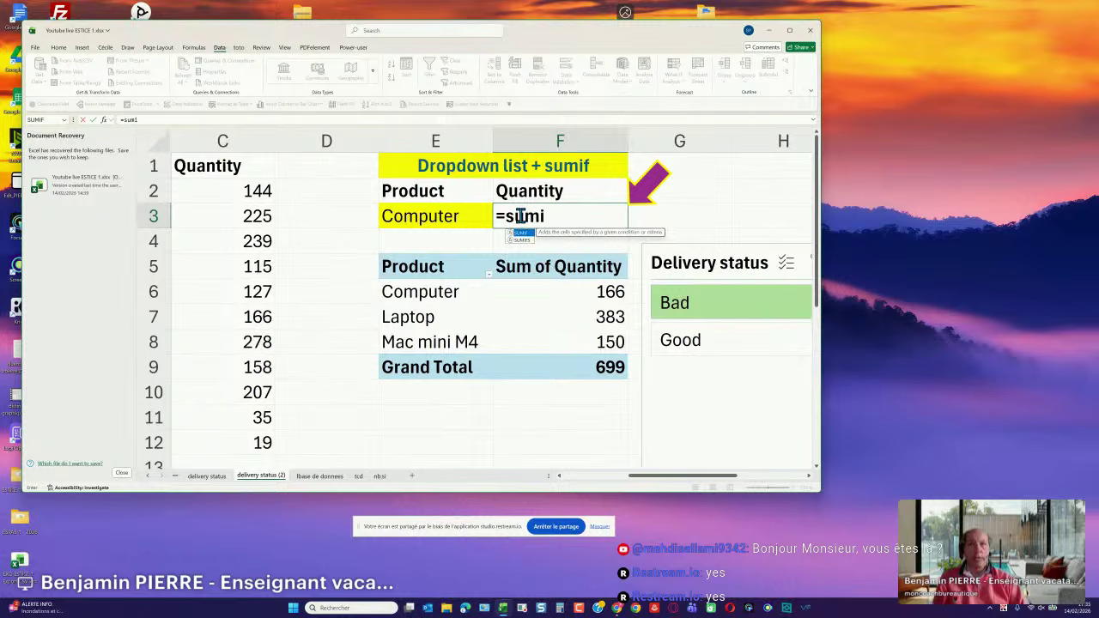
type("f(")
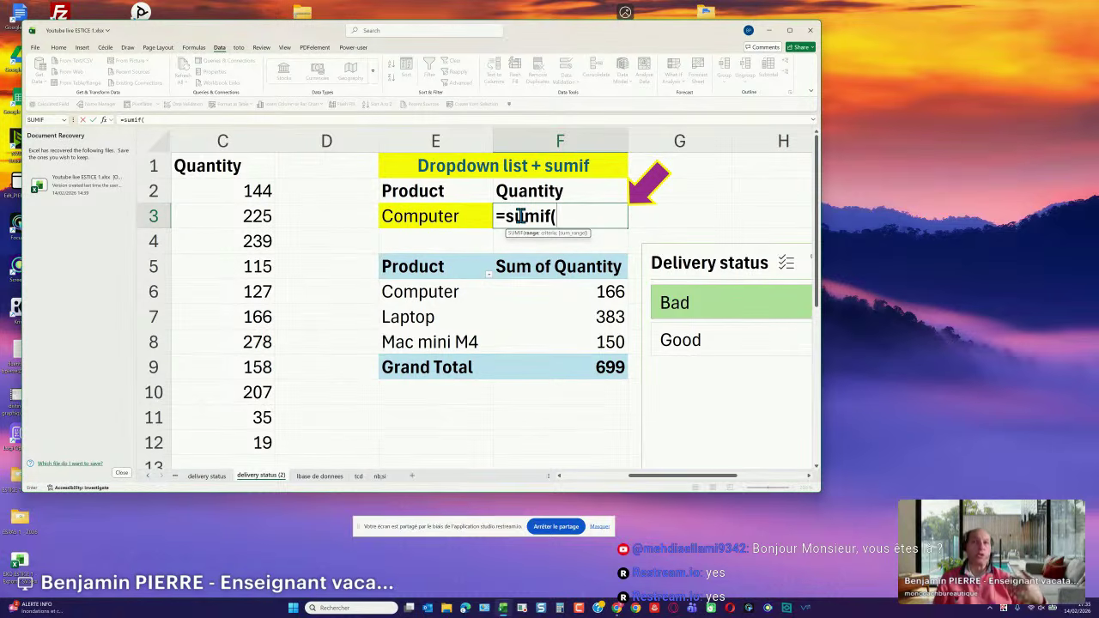
type("produ")
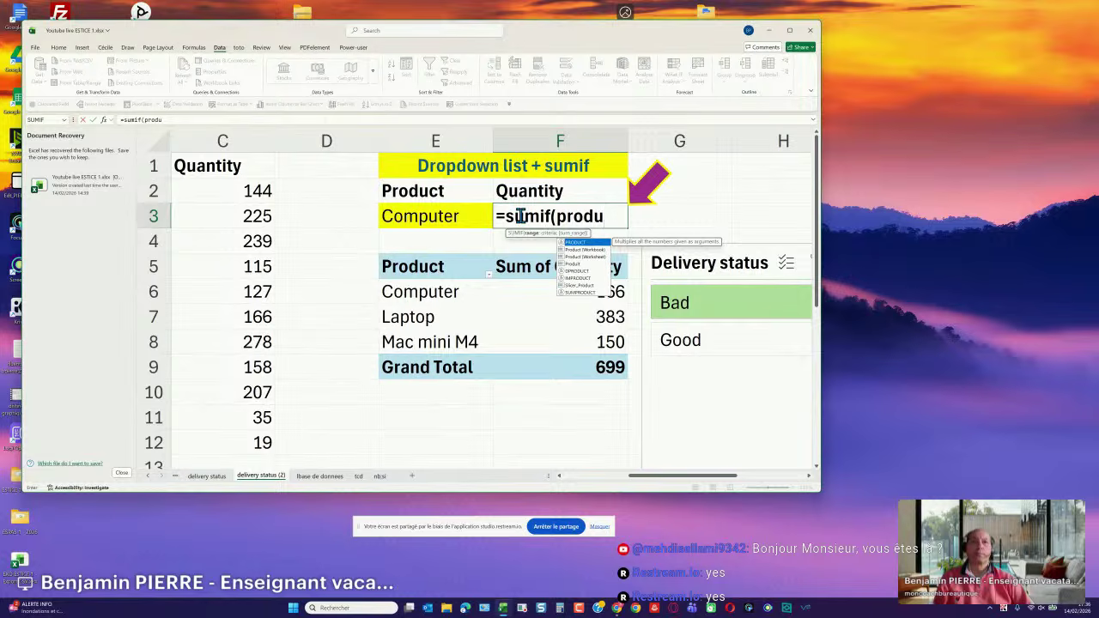
double_click(591, 251)
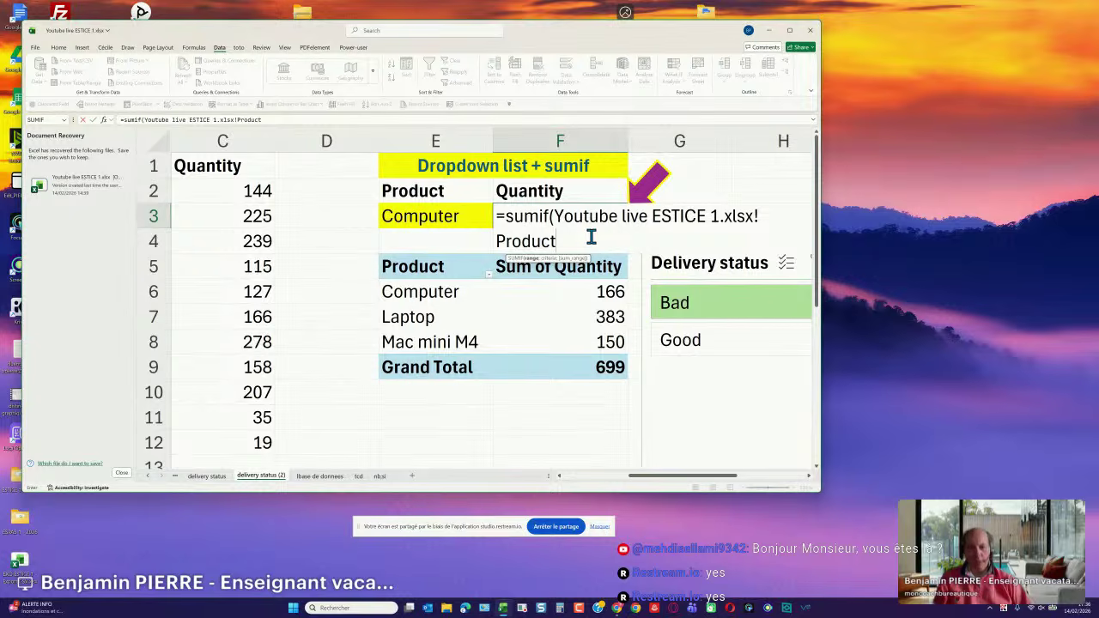
type(";")
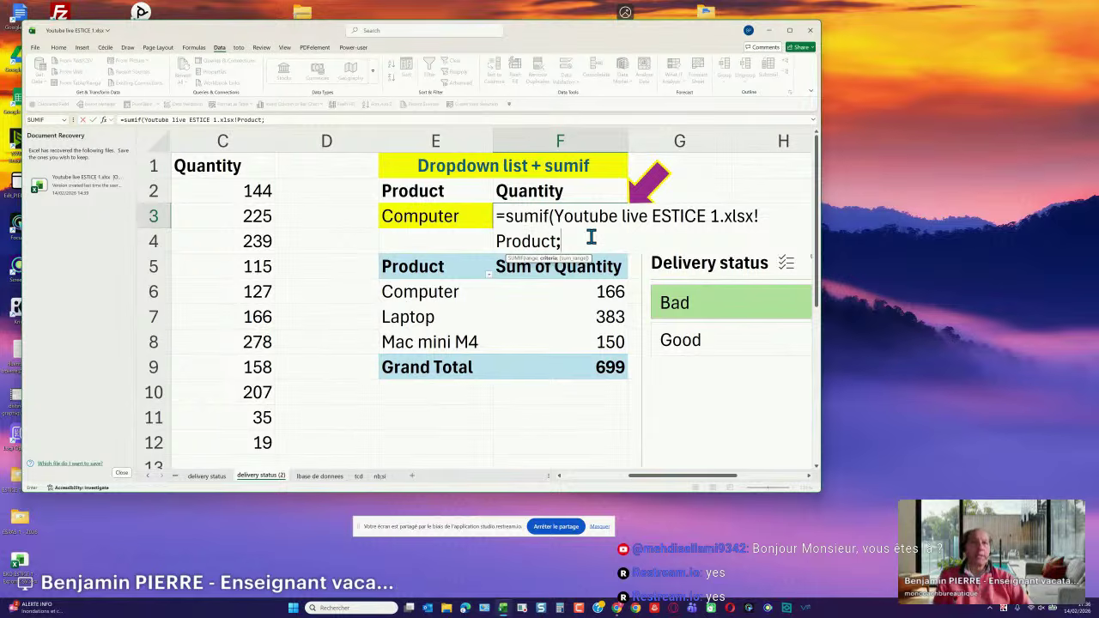
left_click(428, 221)
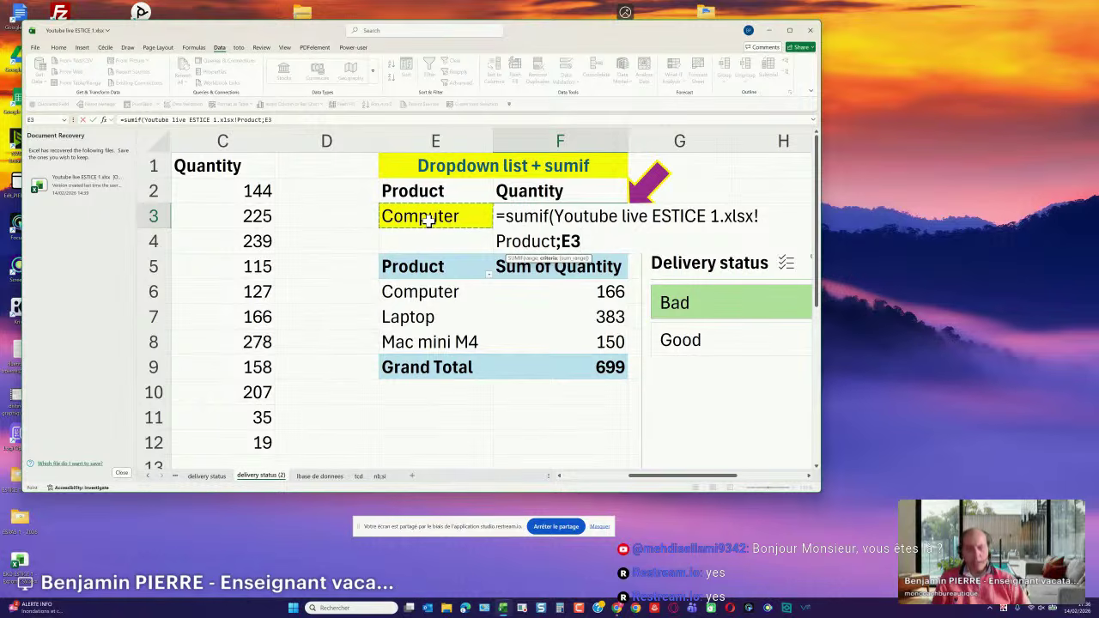
type(";")
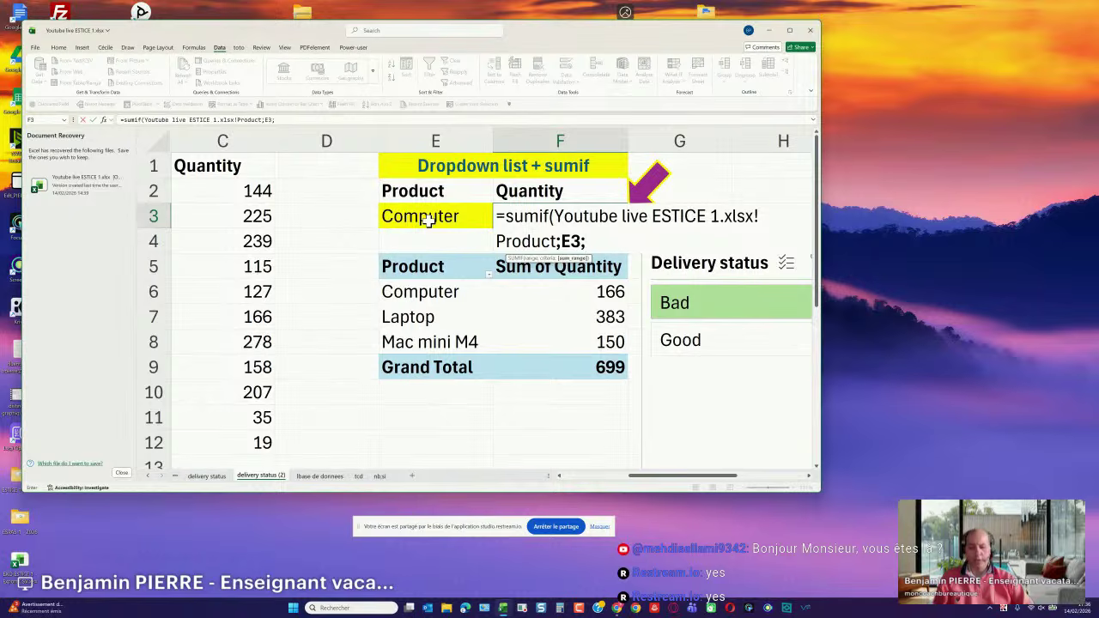
Try the named range _2024___Quantity as the SUMIF sum range in F3, and clear the formula from the cell.
key("F3")
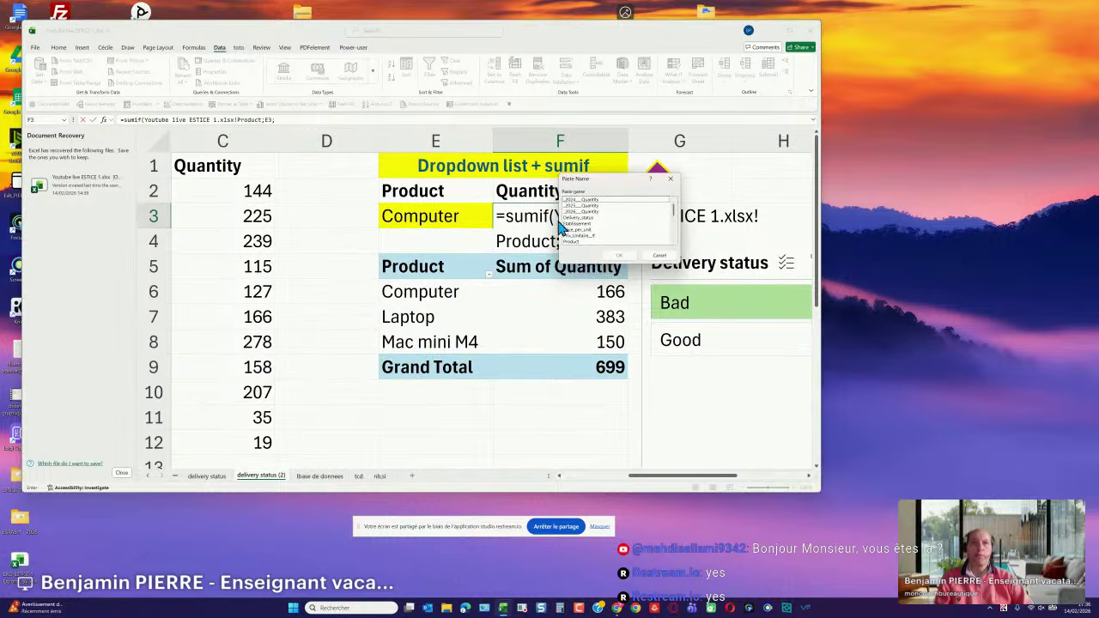
left_click(582, 200)
left_click(617, 255)
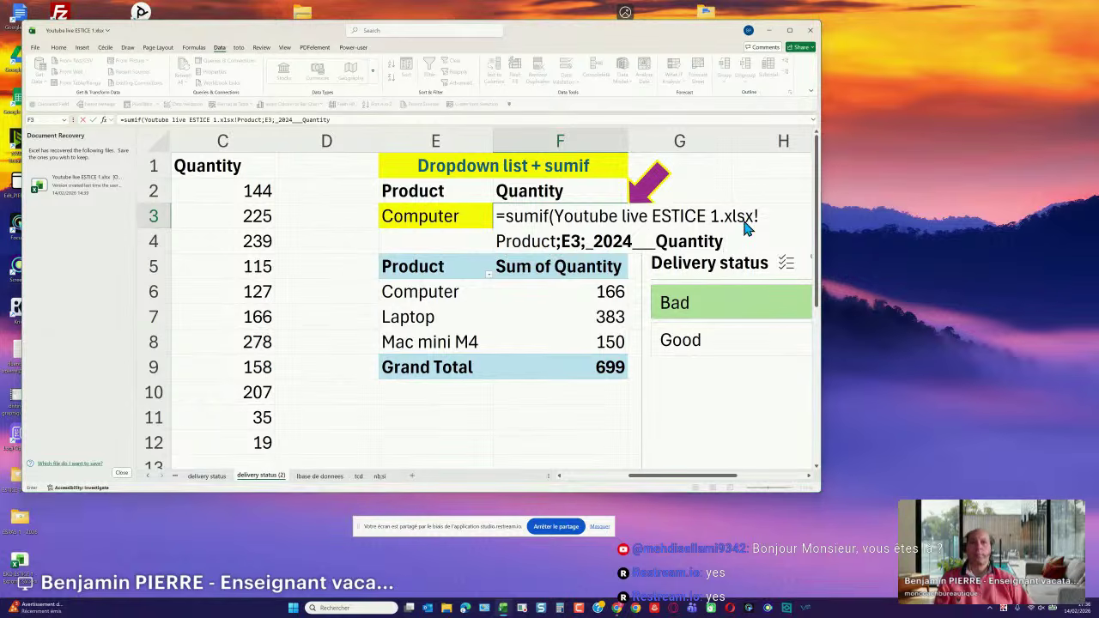
key("Return")
left_click(505, 312)
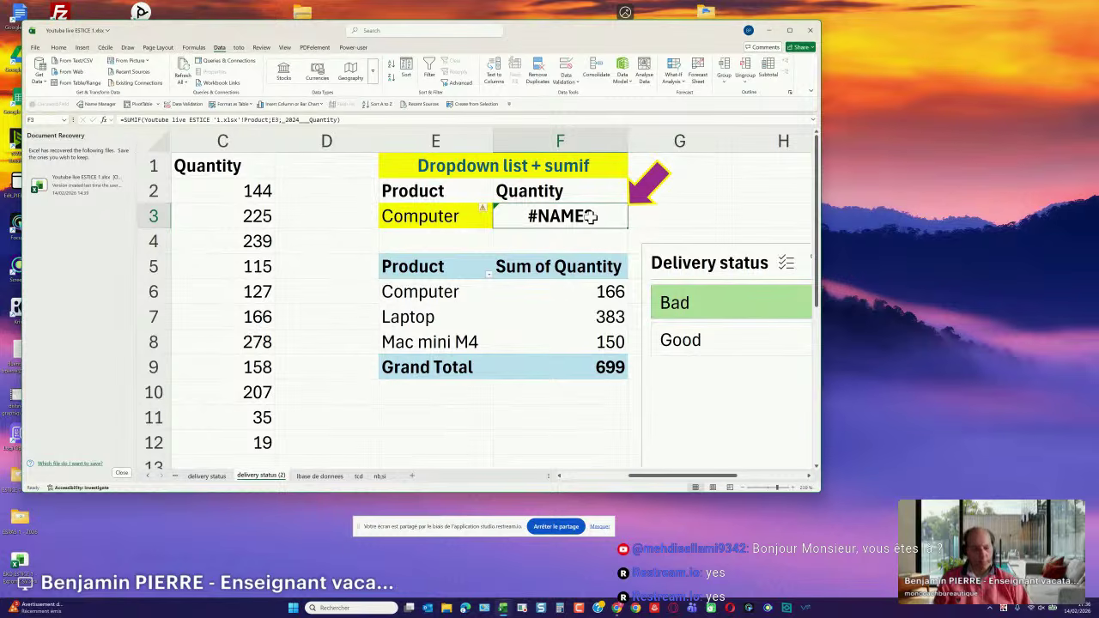
key("Delete")
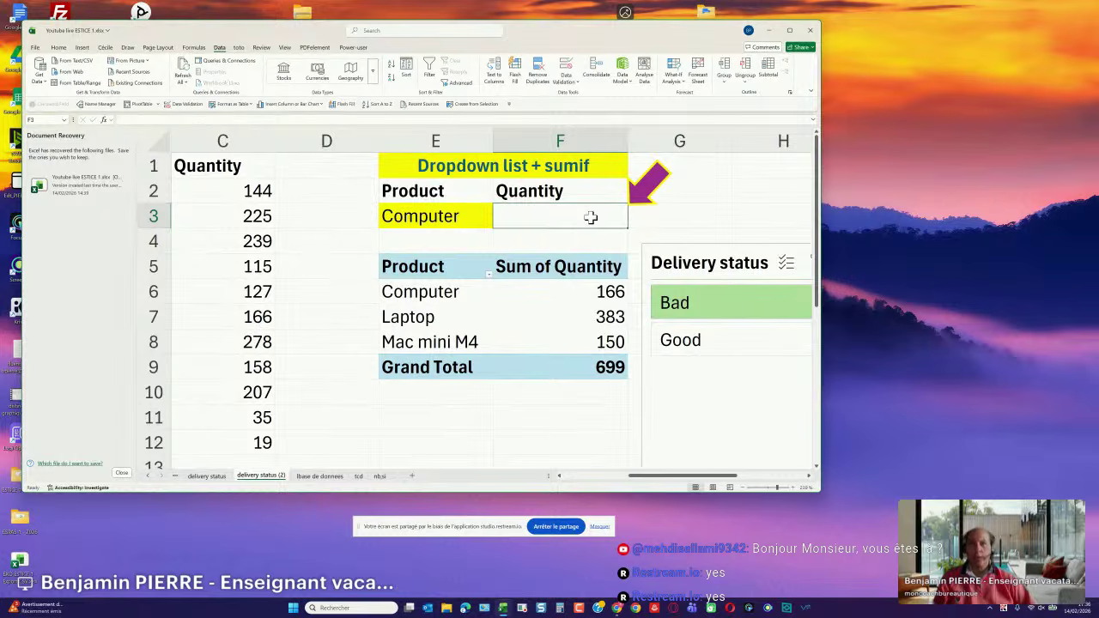
Rename the header in C1 to "Quantity 2" and the header in A1 to "Product 2".
left_click_drag(668, 472, 589, 484)
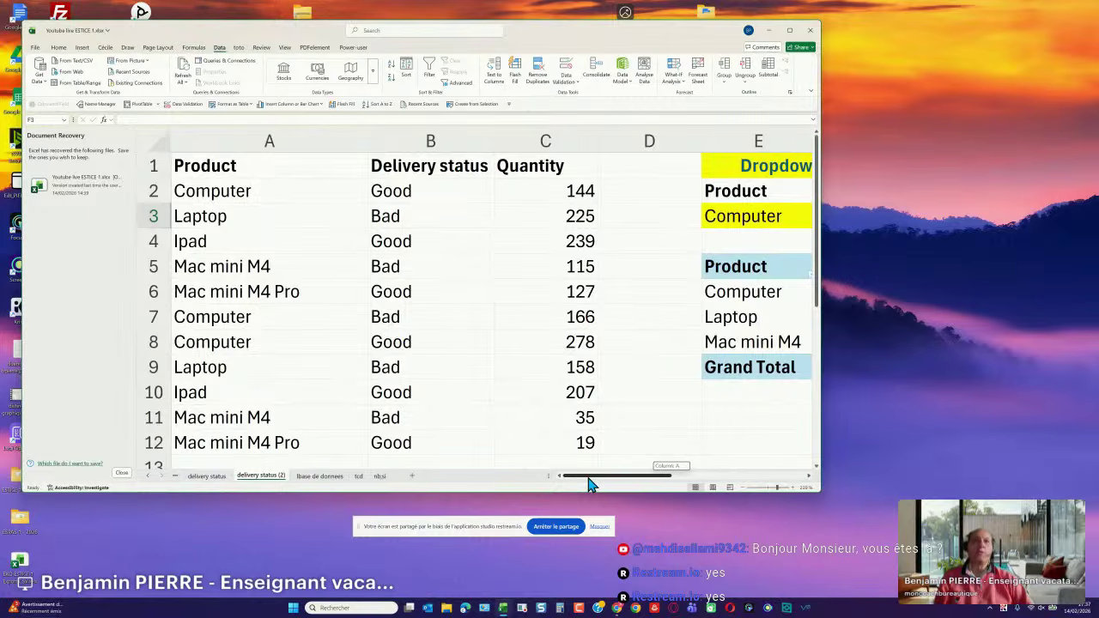
mouse_move(589, 485)
left_mouse_down()
mouse_move(634, 481)
mouse_move(601, 481)
left_mouse_up()
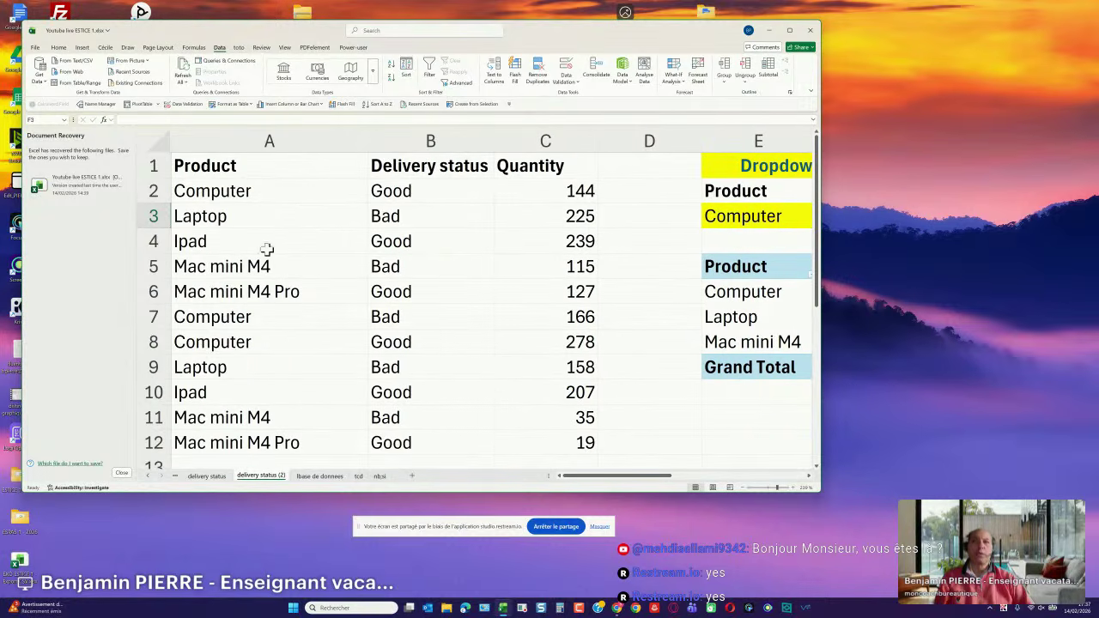
left_click(585, 166)
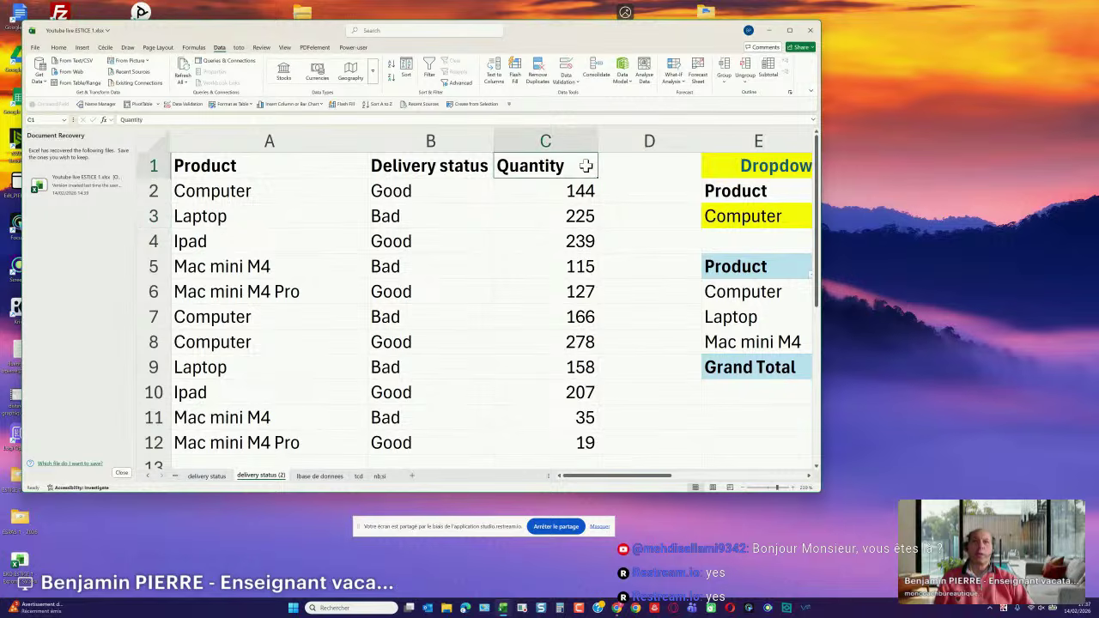
double_click(574, 166)
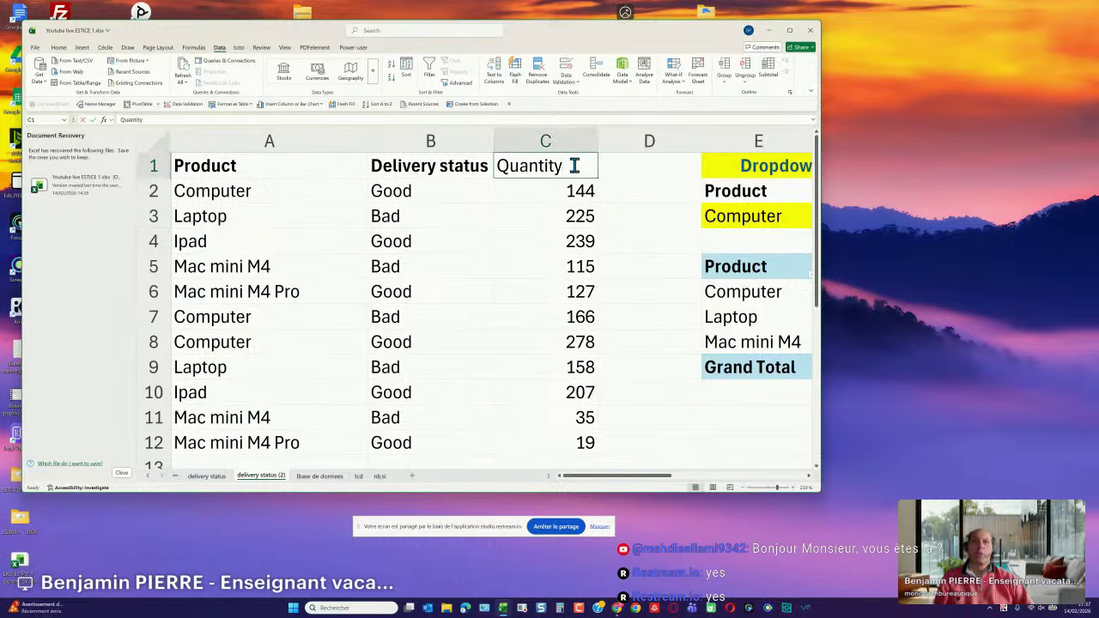
type("2")
key("Return")
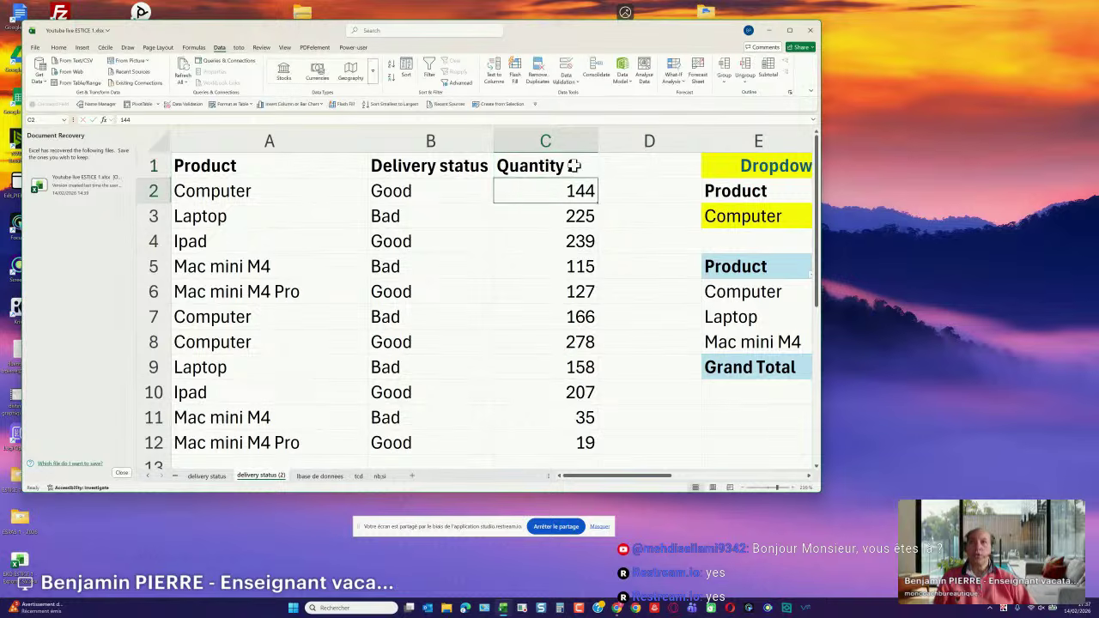
left_click(305, 166)
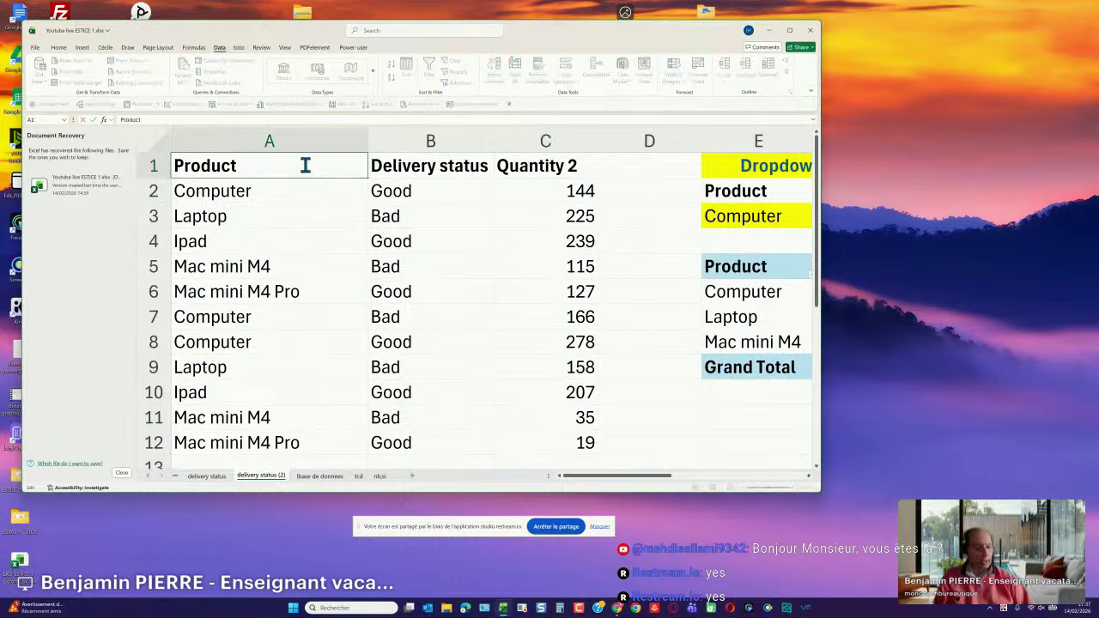
type("2")
key("Return")
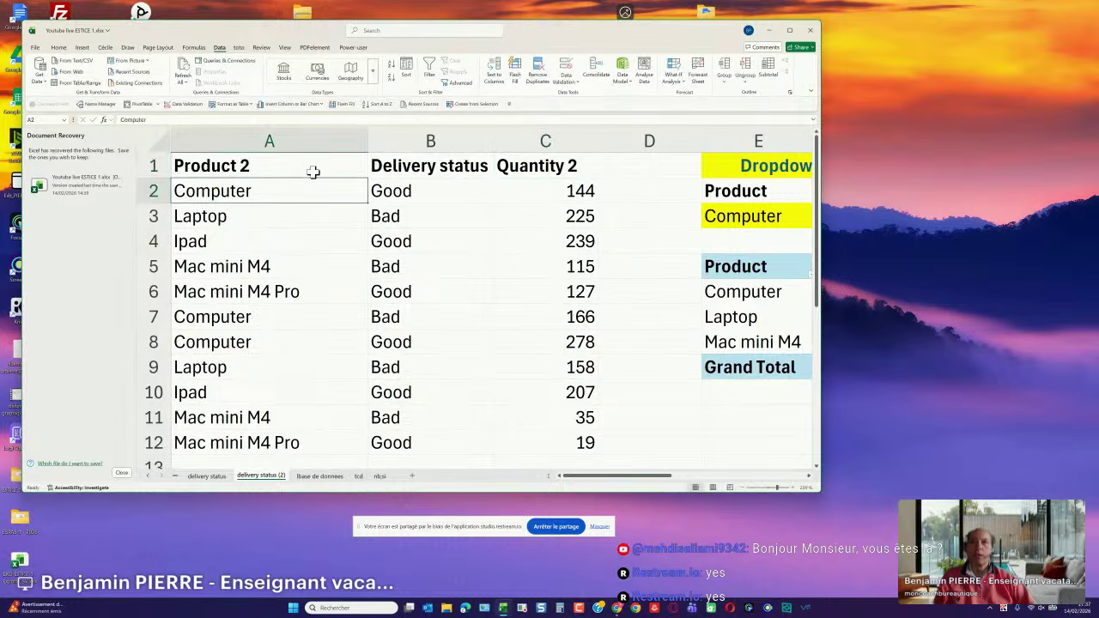
Create named ranges from the selection A1:C12, using only the top row as names.
left_click_drag(305, 166, 565, 397)
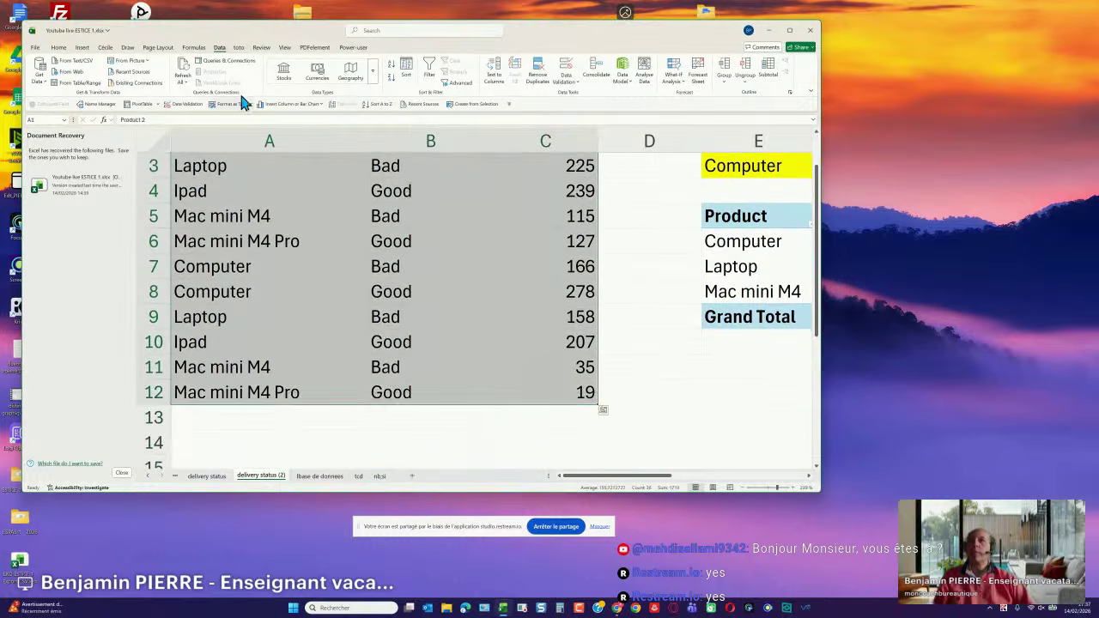
left_click(194, 48)
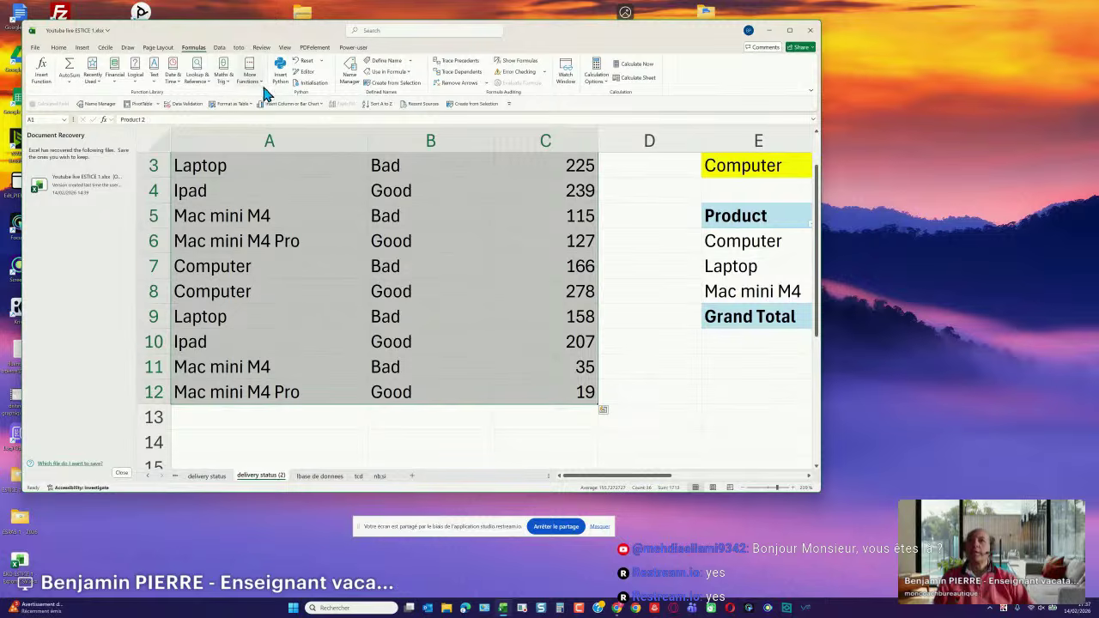
left_click(393, 83)
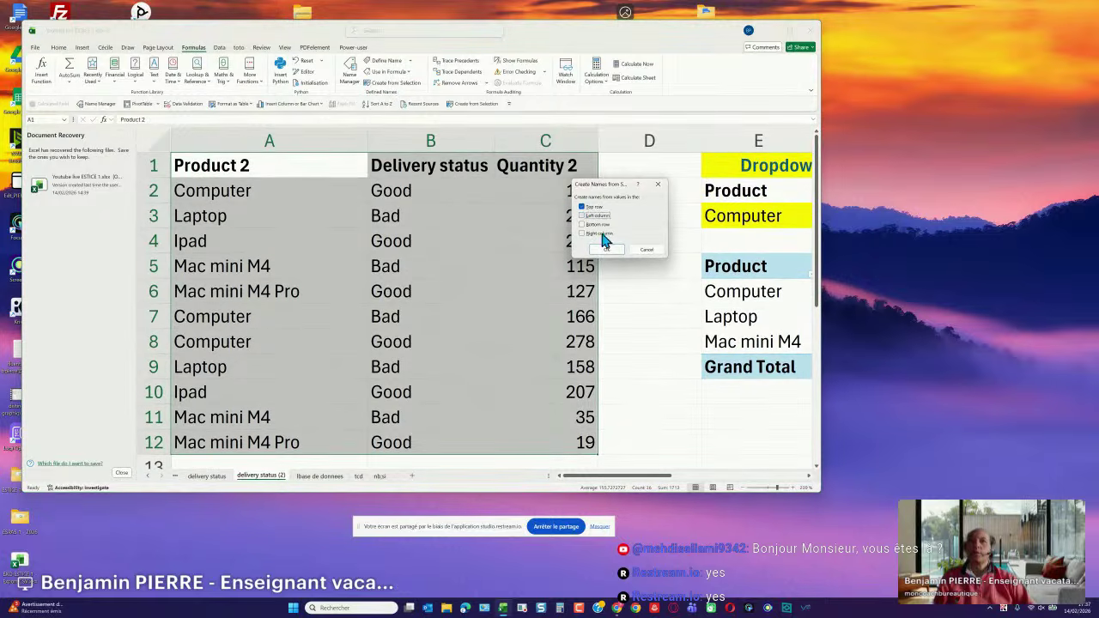
left_click(606, 249)
Begin a SUMIF formula in F3 with the named range Product_2 as the range and E3 as the criterion.
left_click(712, 237)
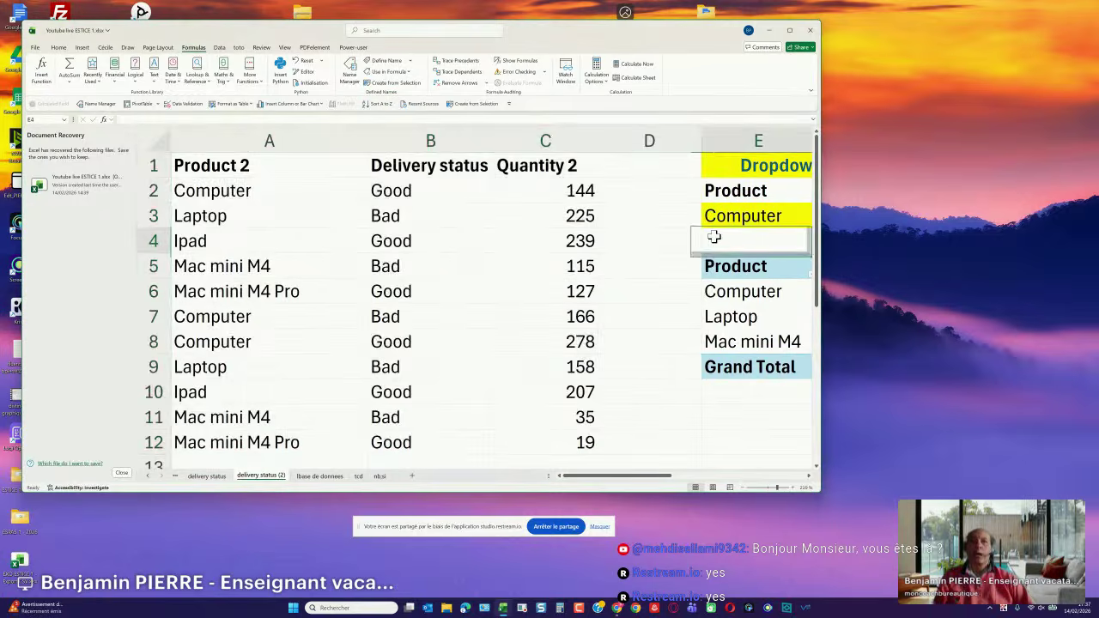
key("Up")
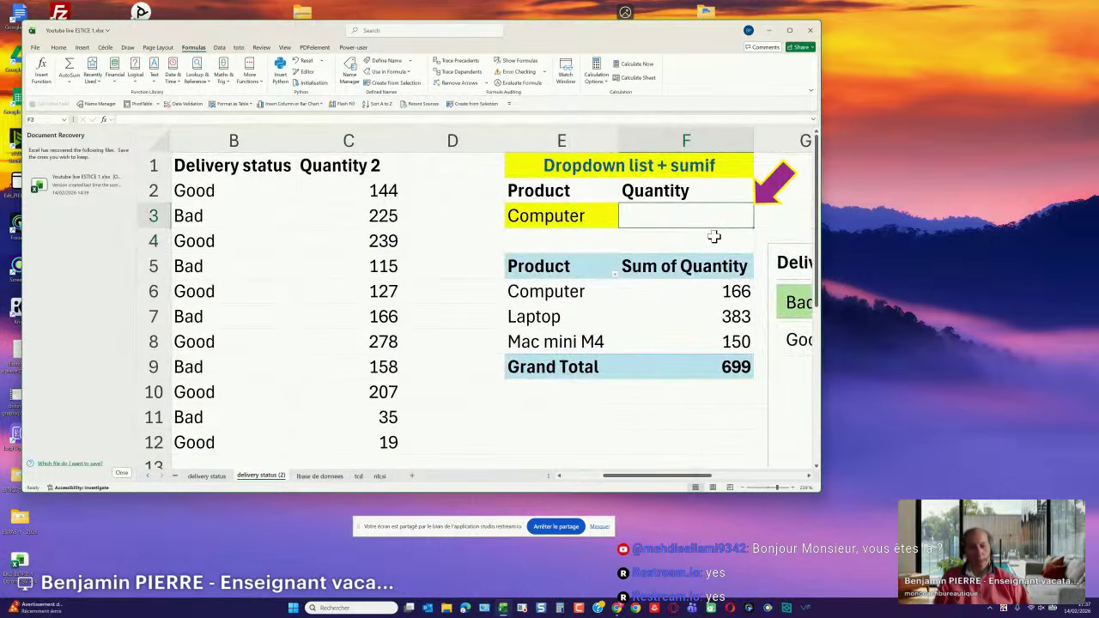
type("=sumif(")
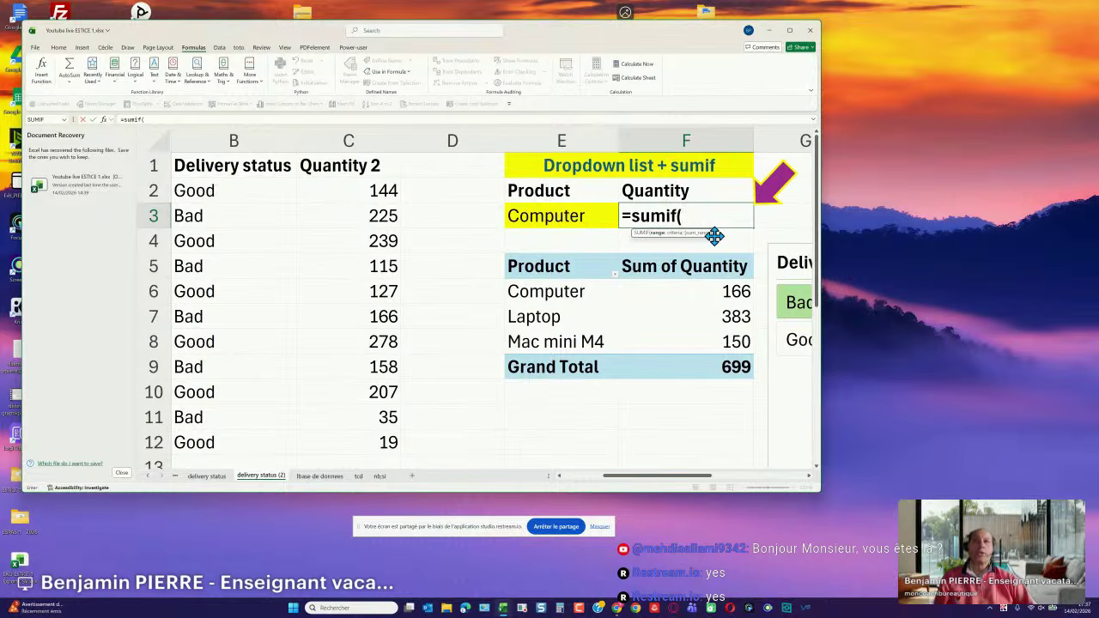
type("produc")
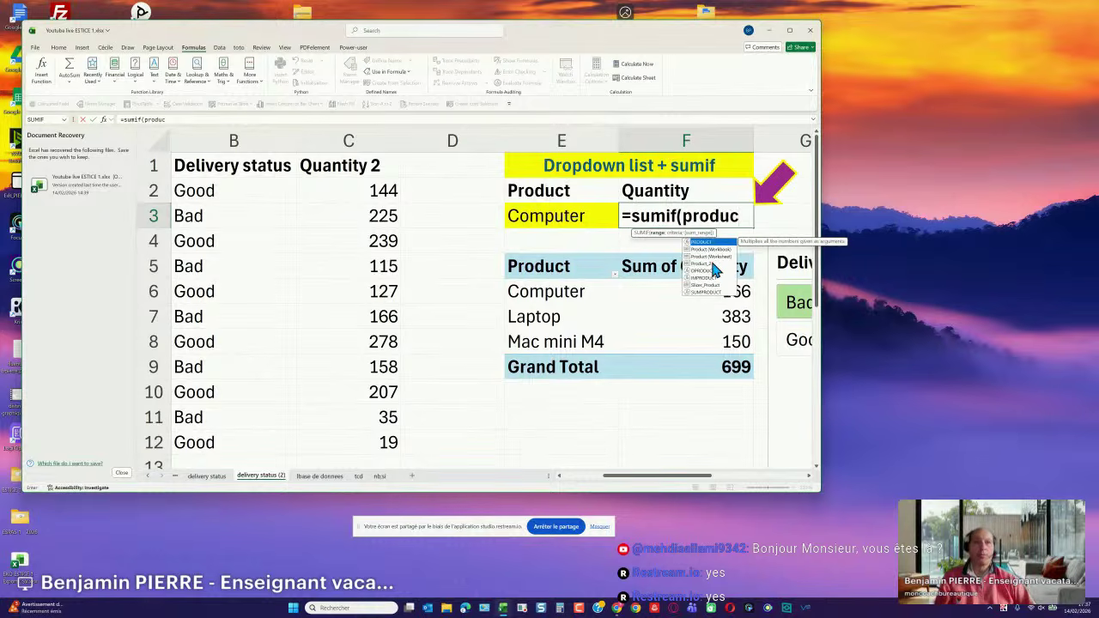
double_click(712, 264)
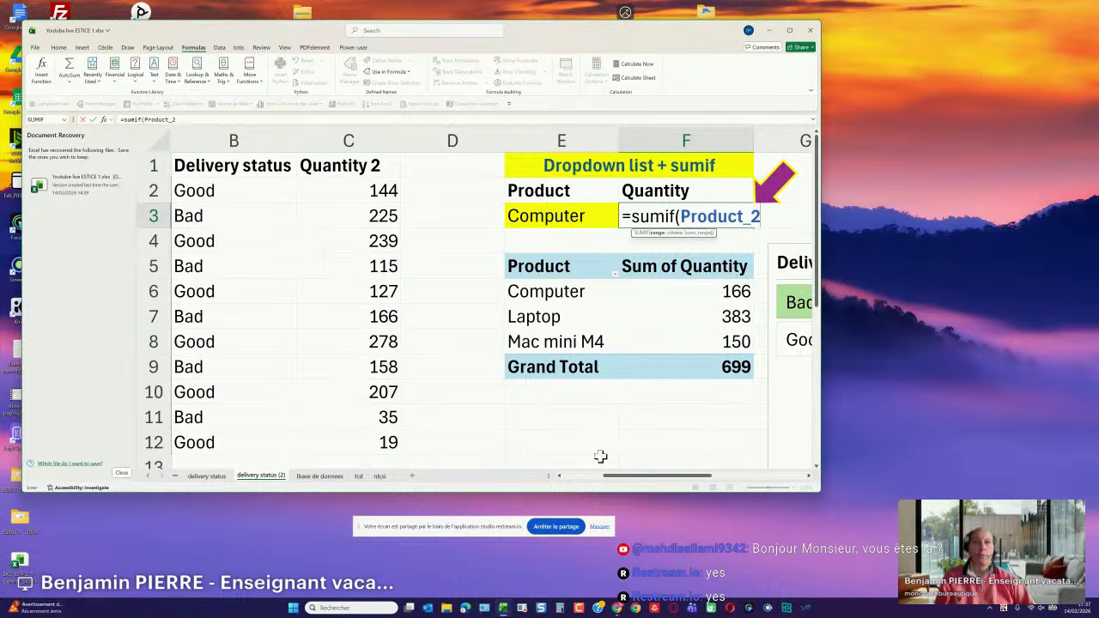
left_click_drag(670, 483, 650, 481)
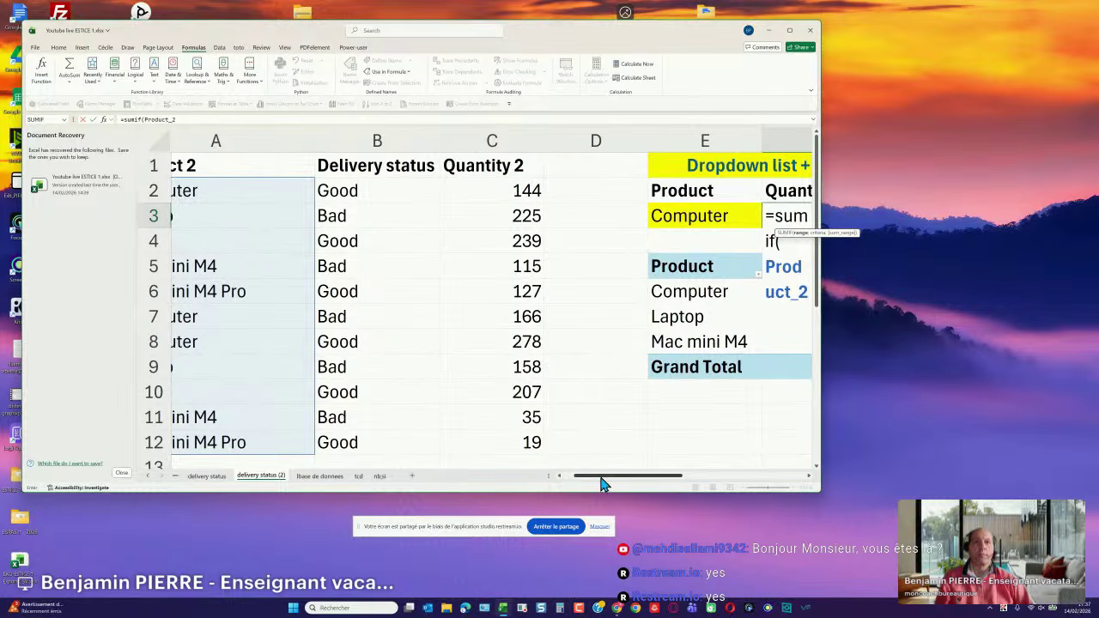
left_click_drag(602, 483, 625, 484)
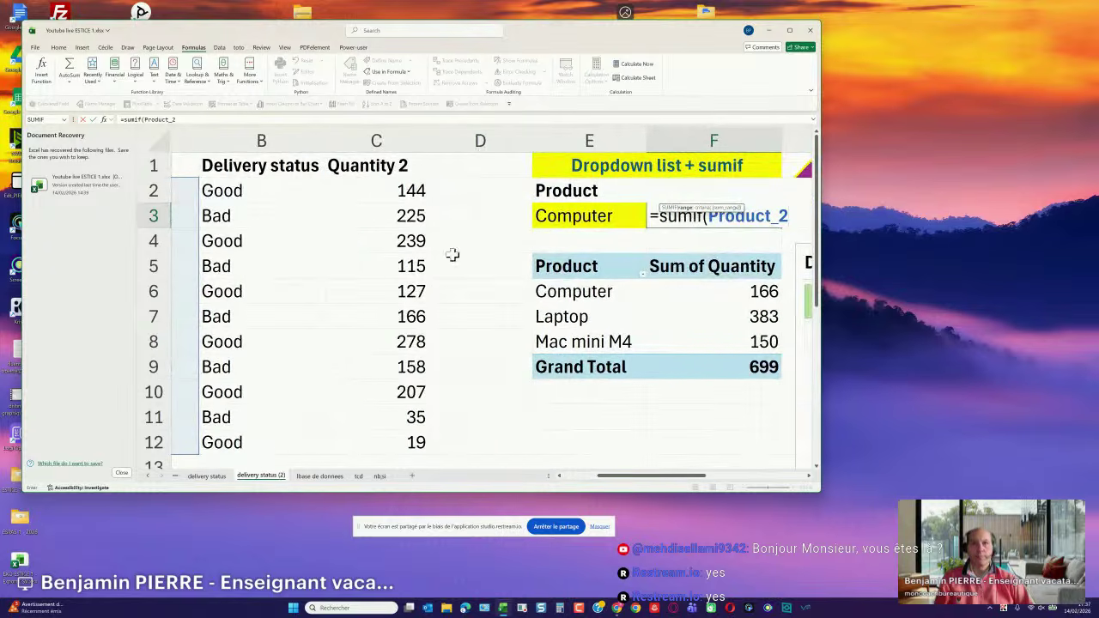
left_click(218, 117)
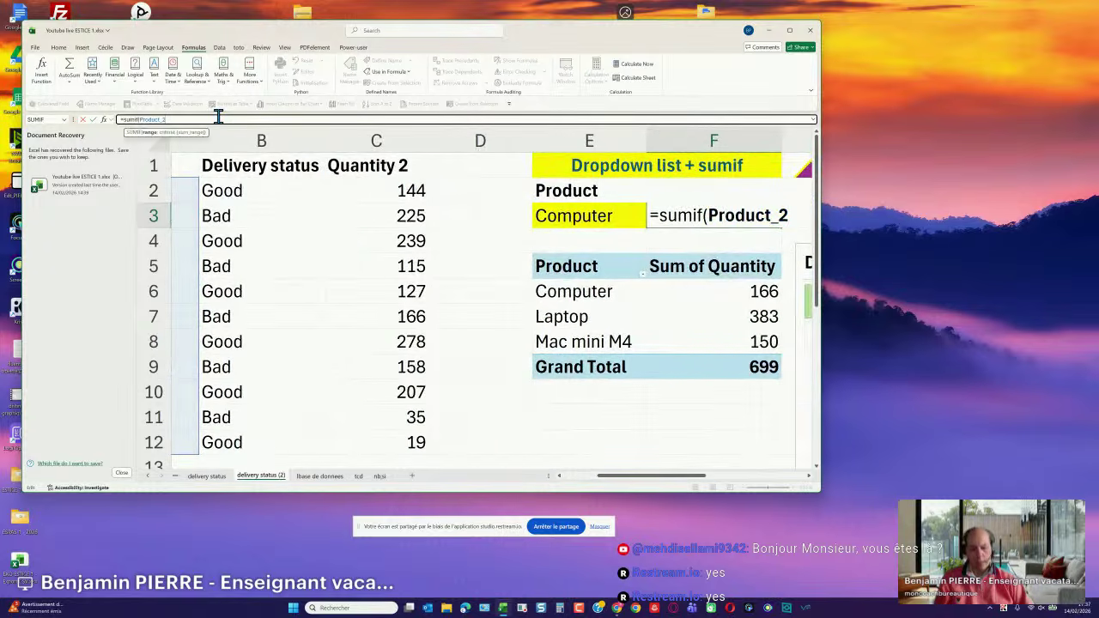
type(";")
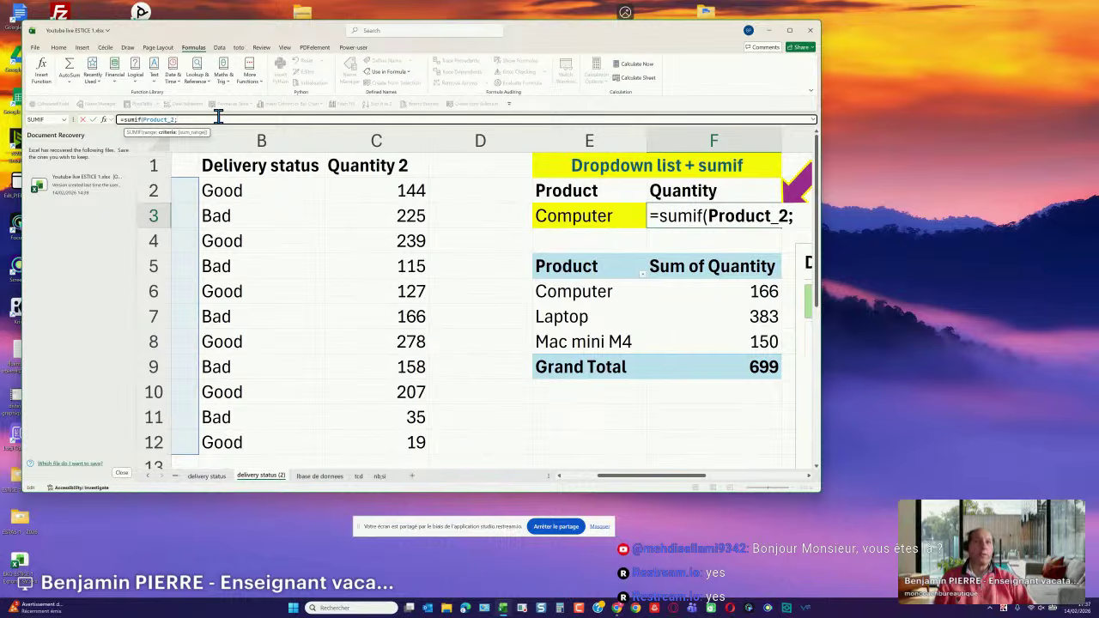
left_click(546, 217)
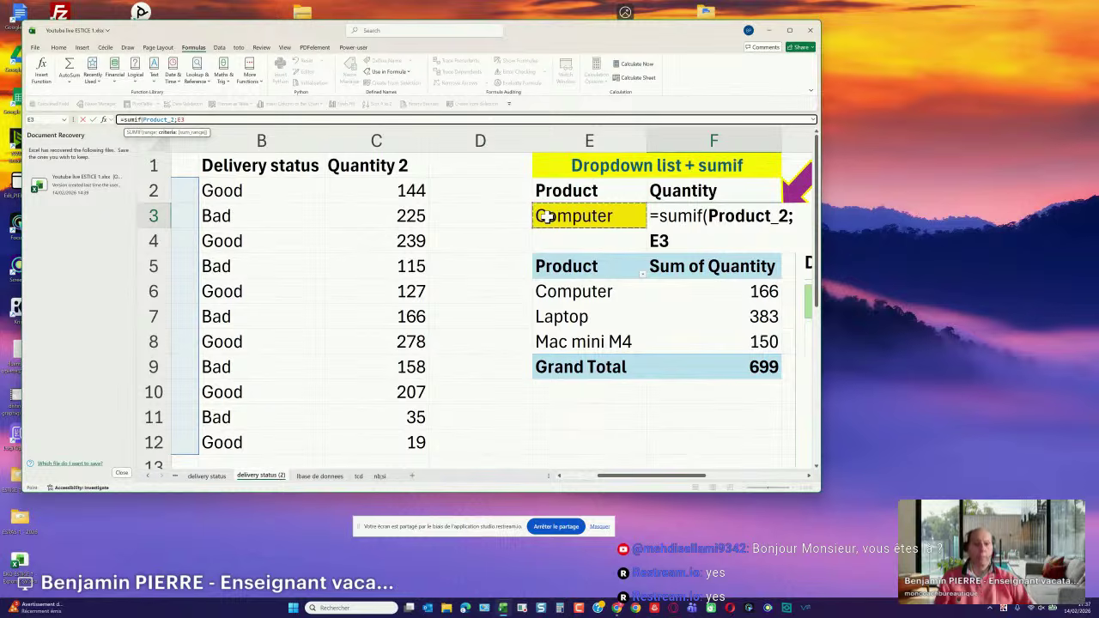
type(";")
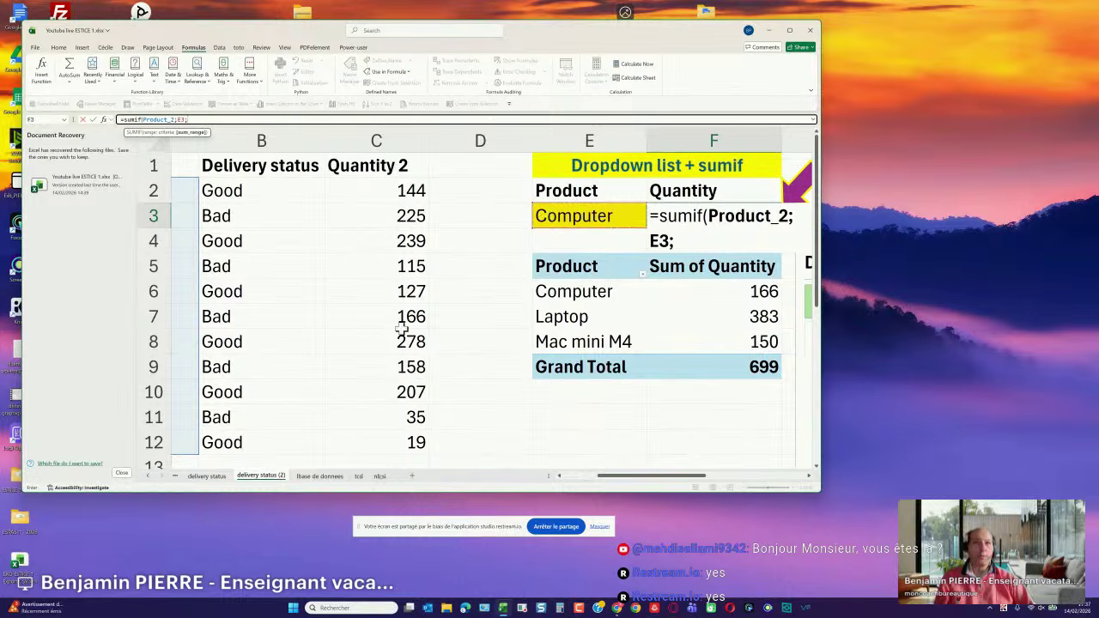
Complete the SUMIF formula in F3 with the named range Quantity_2 as the sum range.
key("F3")
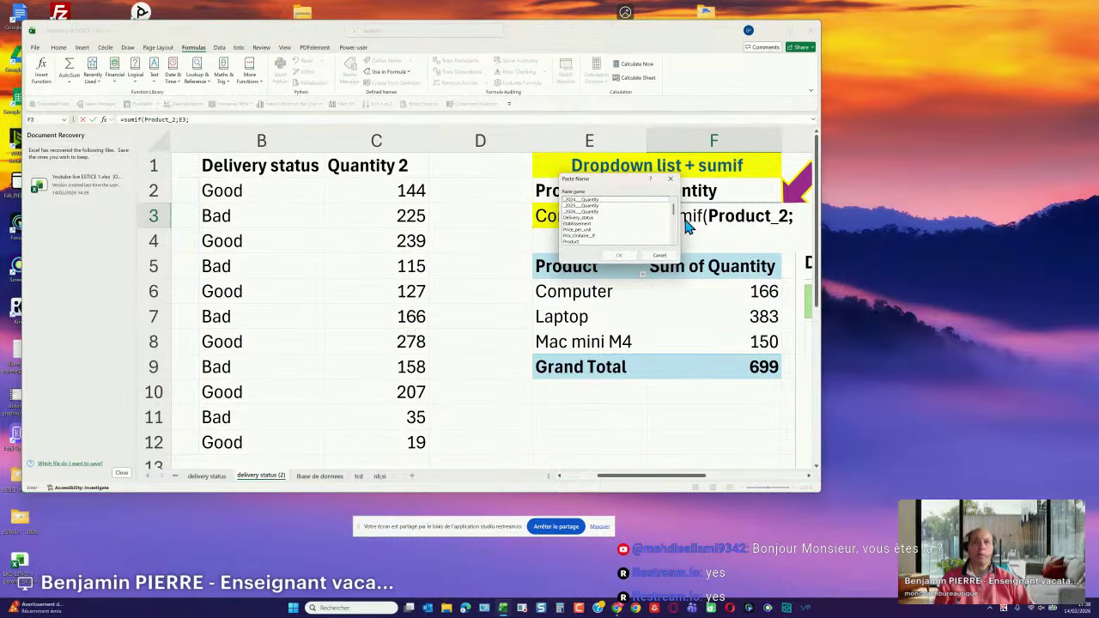
scroll(674, 216, "down", 3)
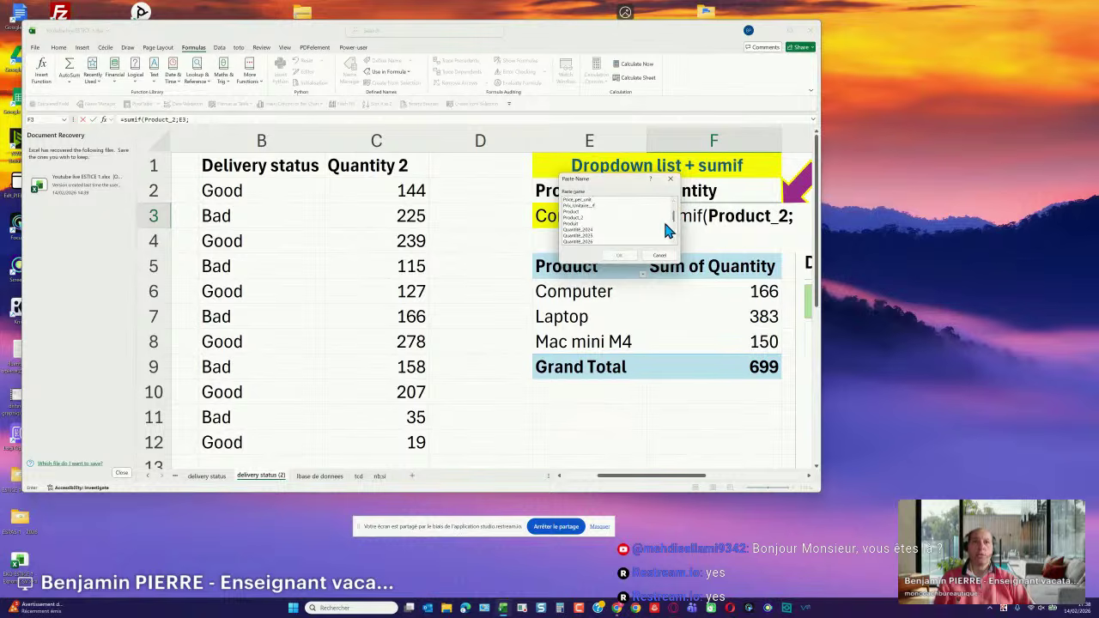
scroll(674, 222, "down", 3)
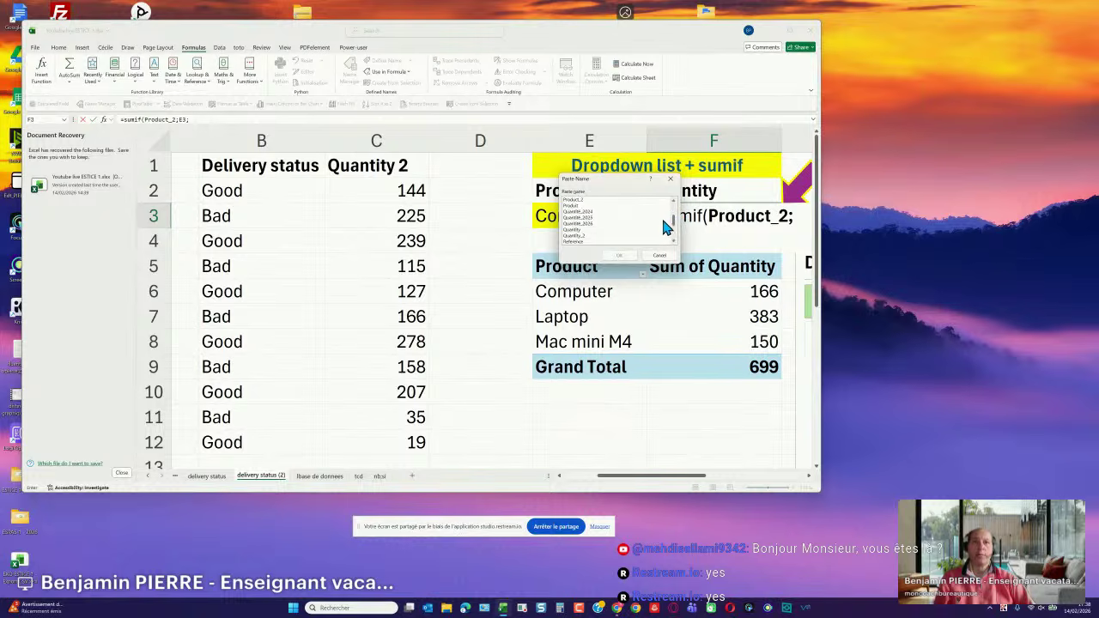
left_click(582, 235)
left_click(619, 255)
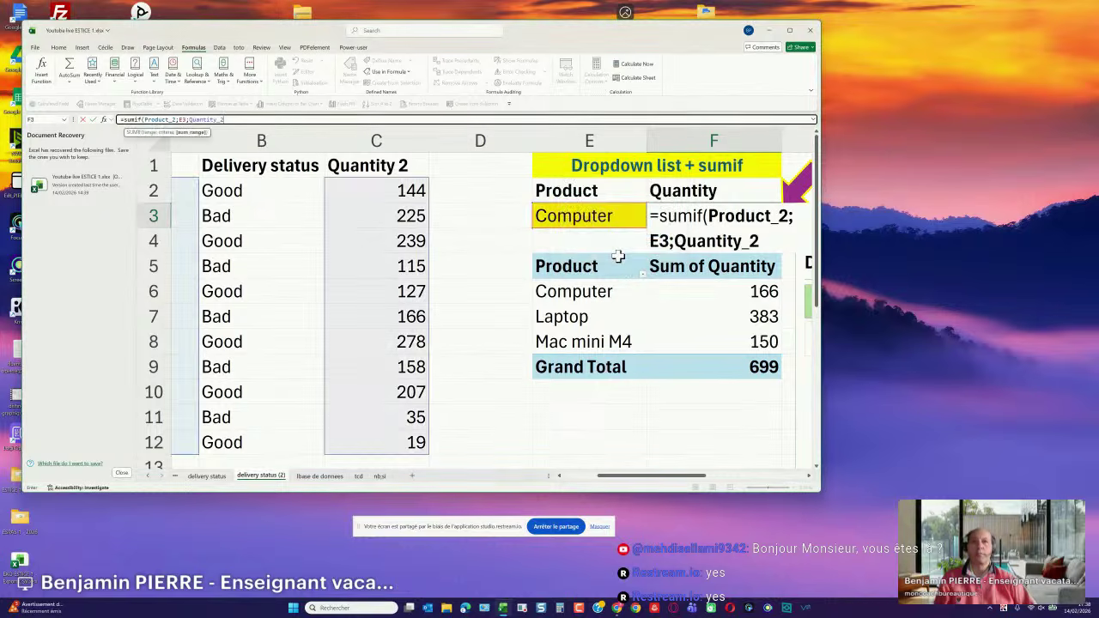
key("Return")
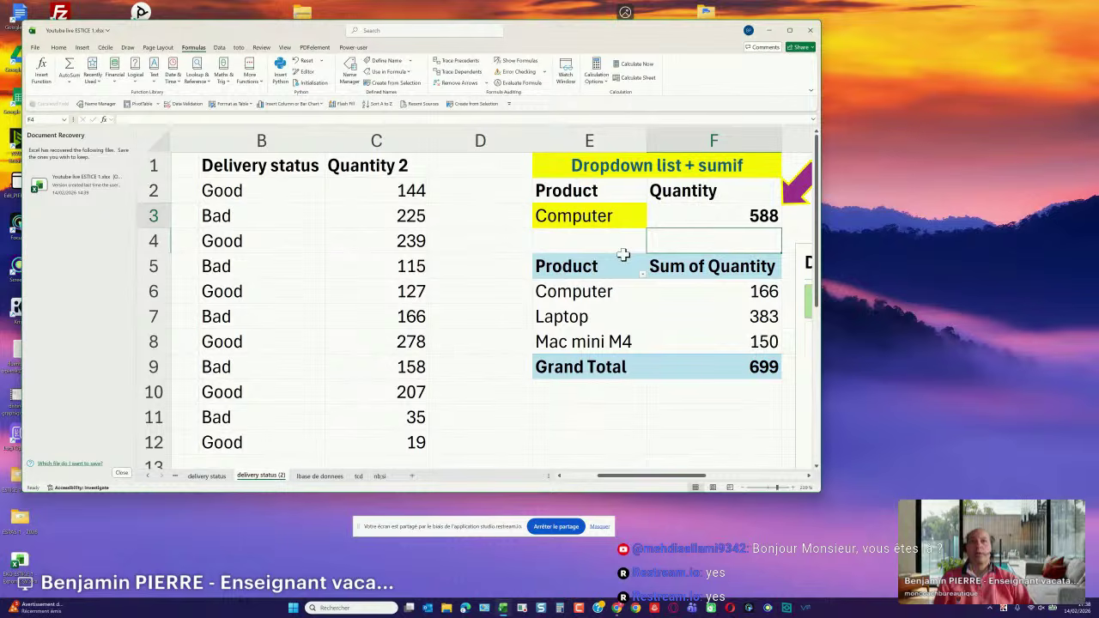
left_click(713, 217)
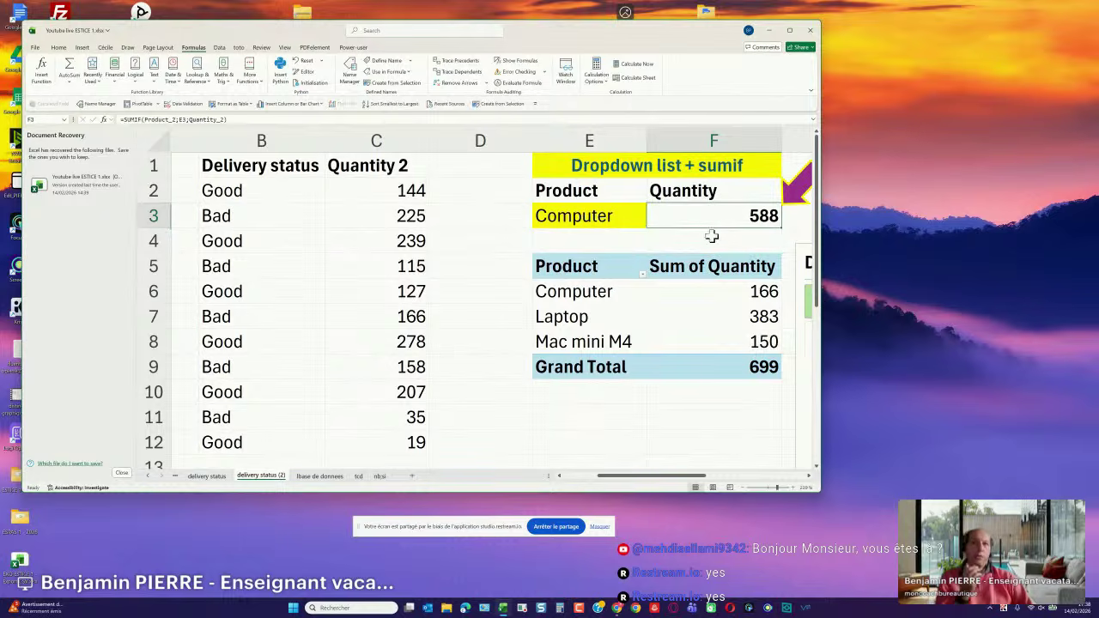
Select the three Computer quantities in C2, C7 and C8 to check their sum against the SUMIF result.
left_click_drag(694, 475, 650, 477)
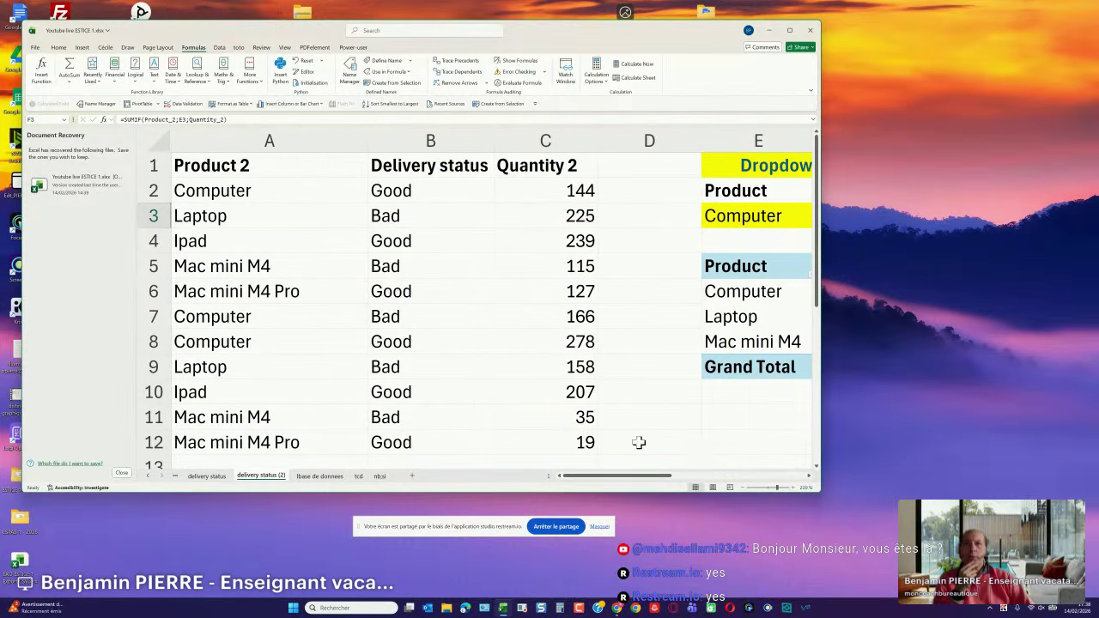
left_click(573, 190)
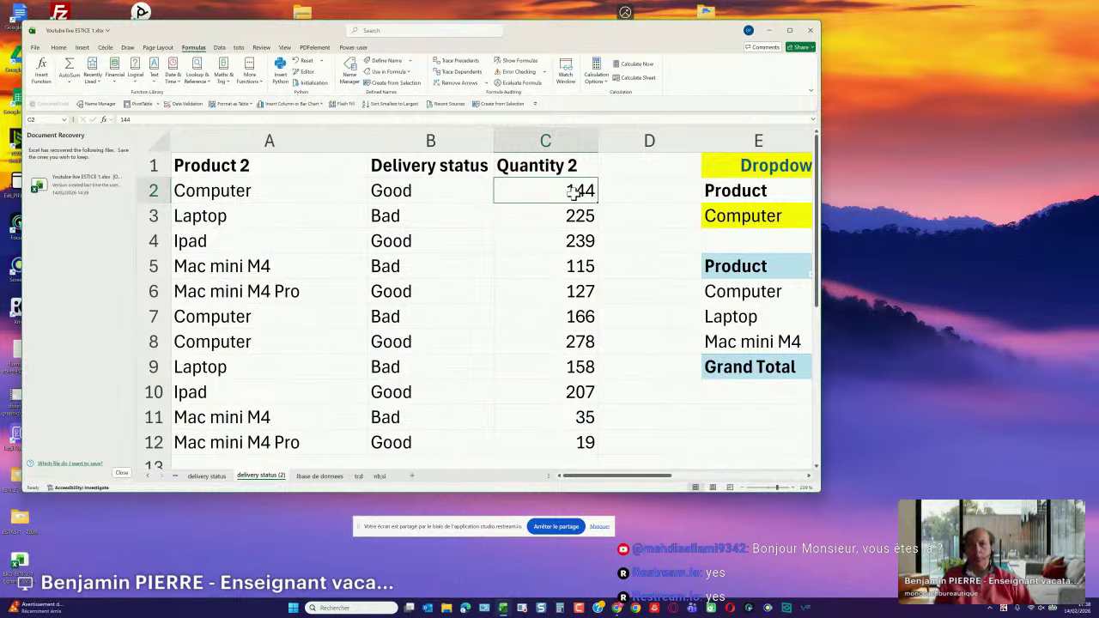
left_click(575, 316, "ctrl")
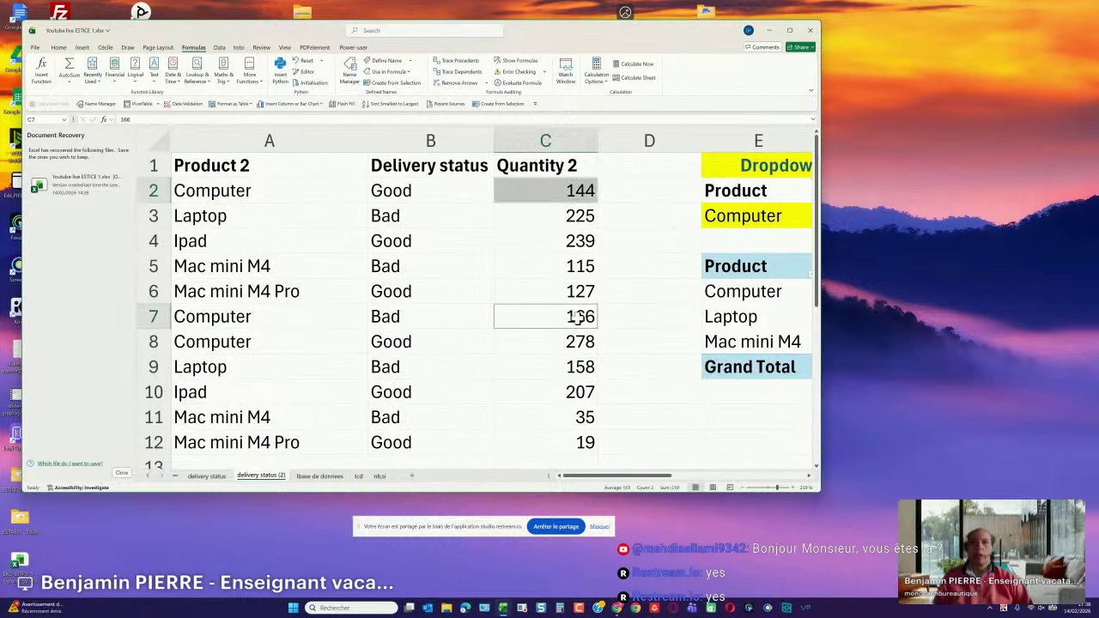
left_click(572, 342, "ctrl")
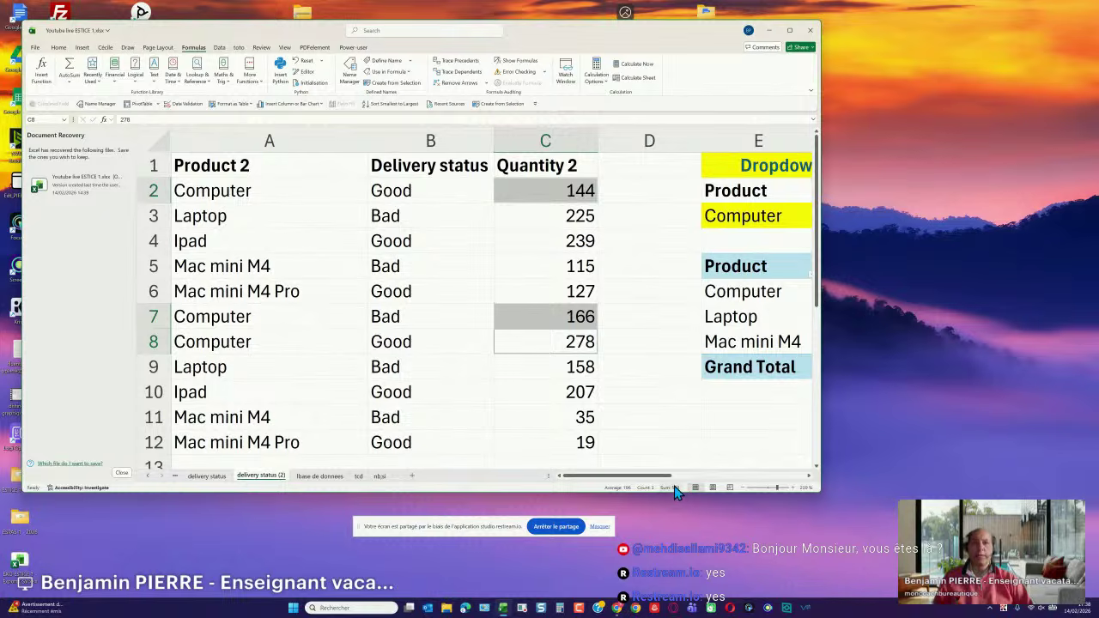
Test the drop-down list in E3 by choosing Laptop, Ipad and Mac mini M4 Pro in turn.
left_click_drag(661, 481, 709, 482)
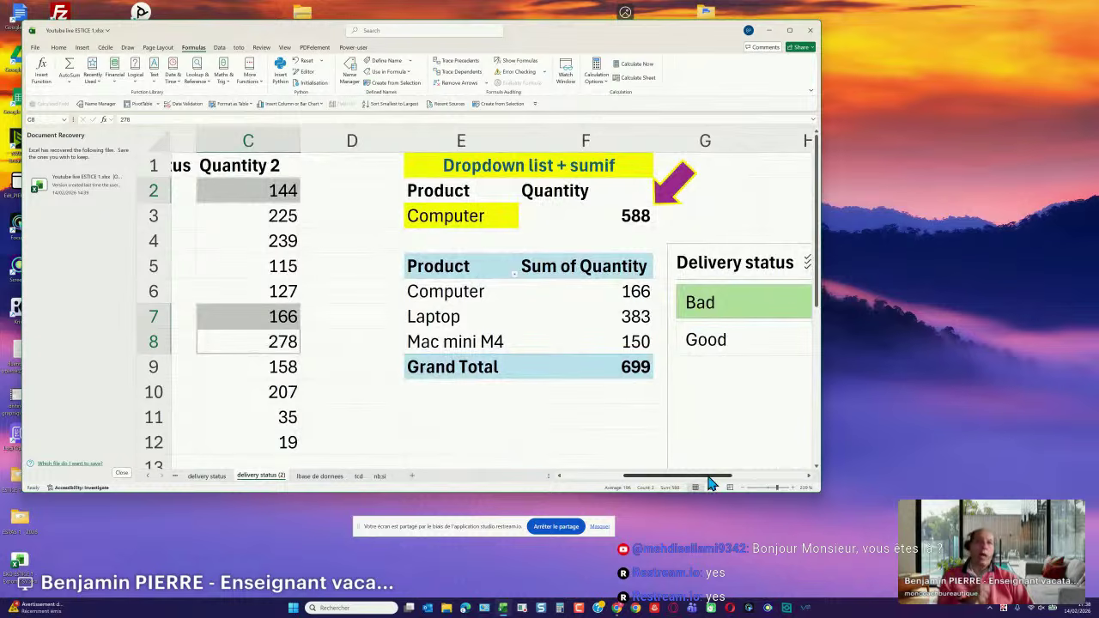
left_click(499, 217)
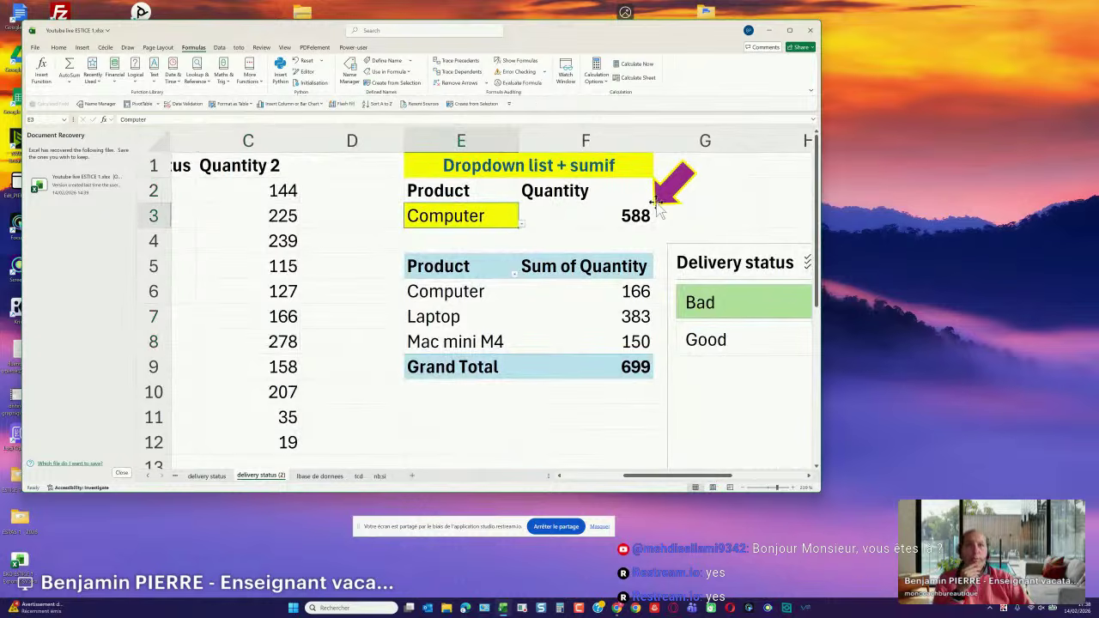
left_click(521, 224)
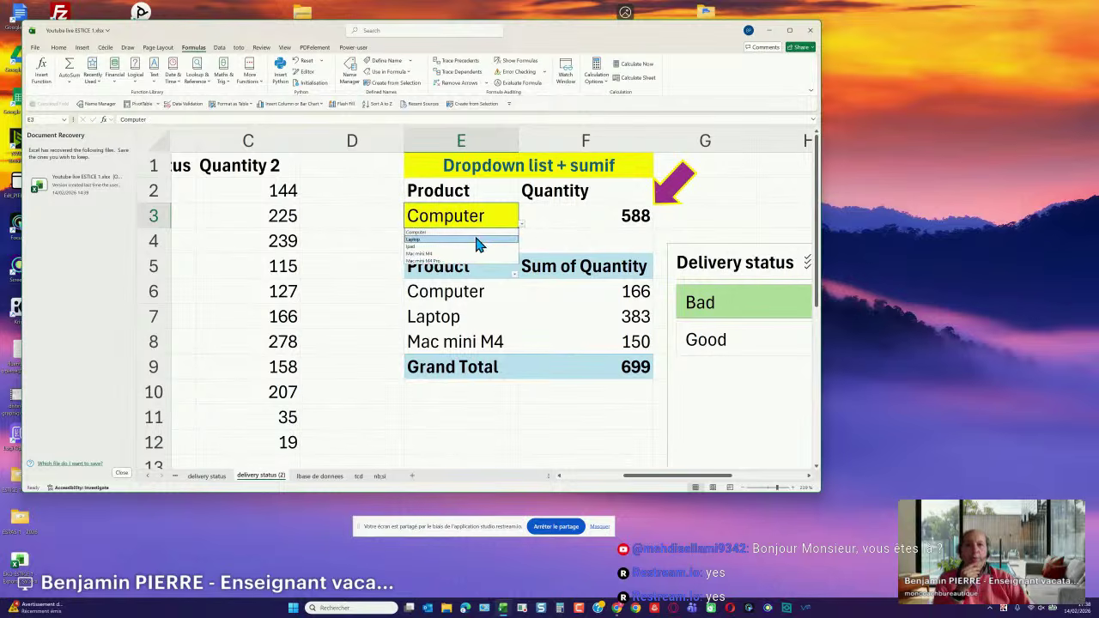
left_click(475, 238)
left_click(519, 226)
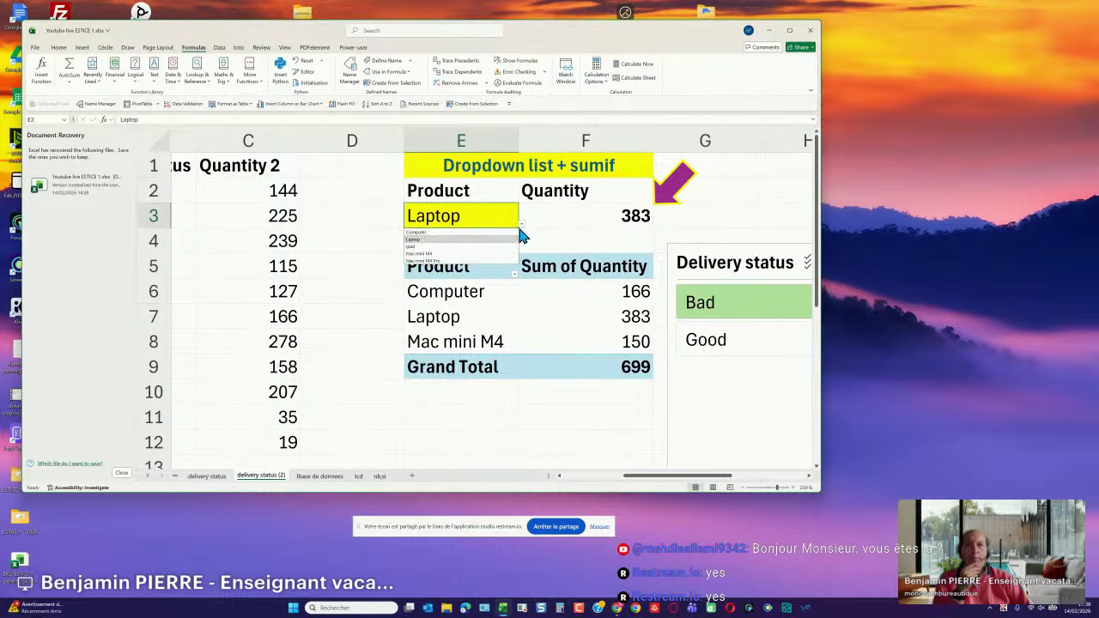
left_click(490, 246)
left_click(519, 226)
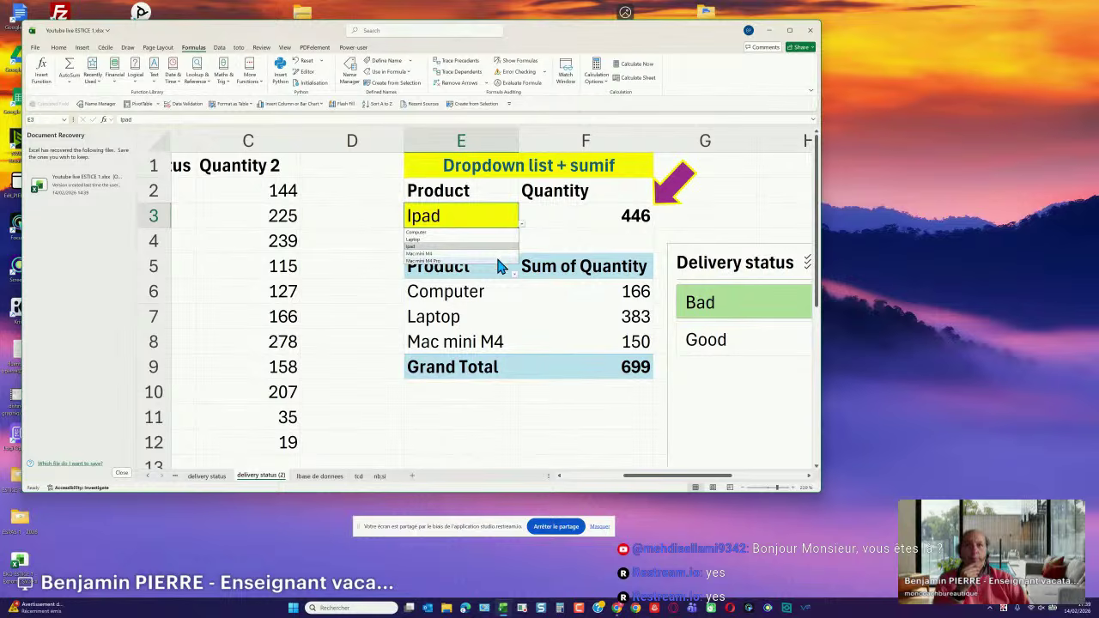
left_click(500, 261)
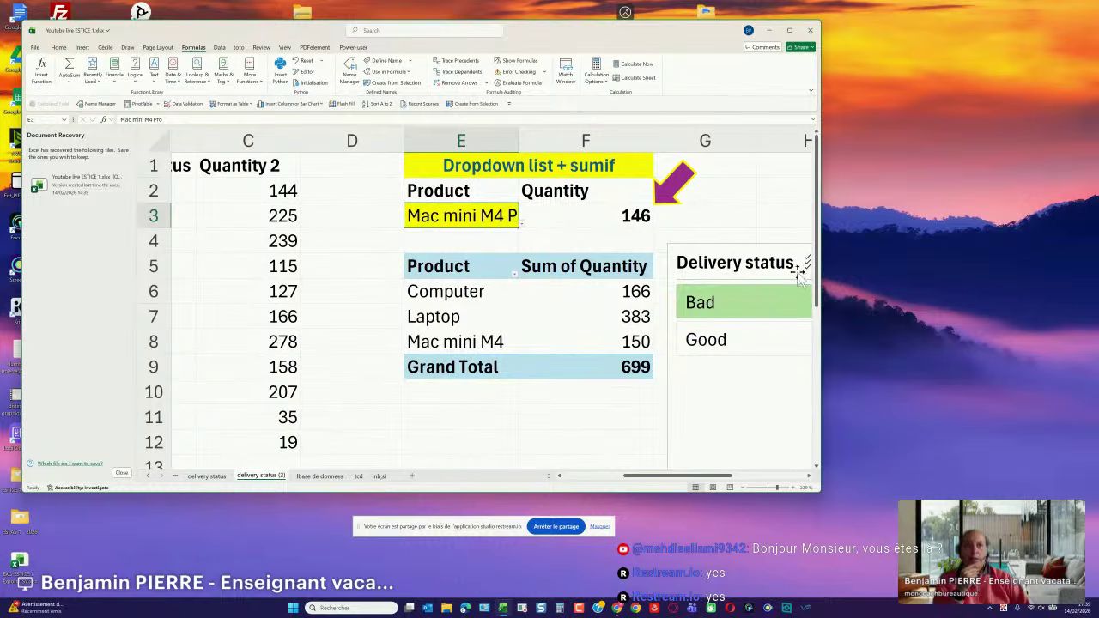
Clear the Delivery status slicer filter, and choose Computer, Laptop and finally Mac mini M4 in E3 to compare with the pivot table.
left_click_drag(672, 483, 696, 483)
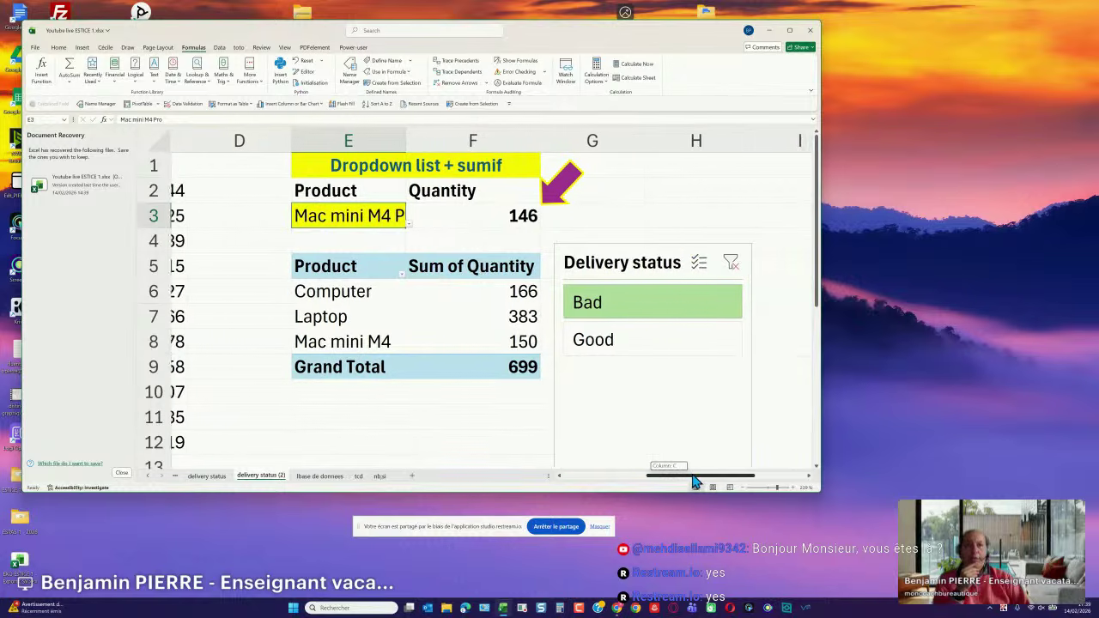
left_click(727, 266)
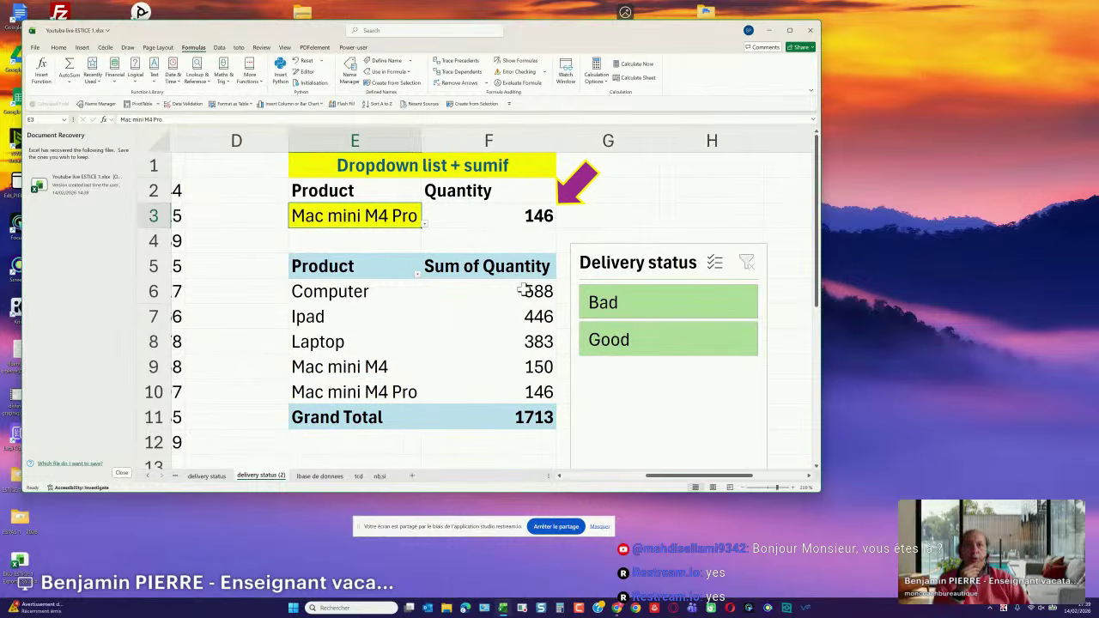
left_click(426, 222)
left_click(401, 235)
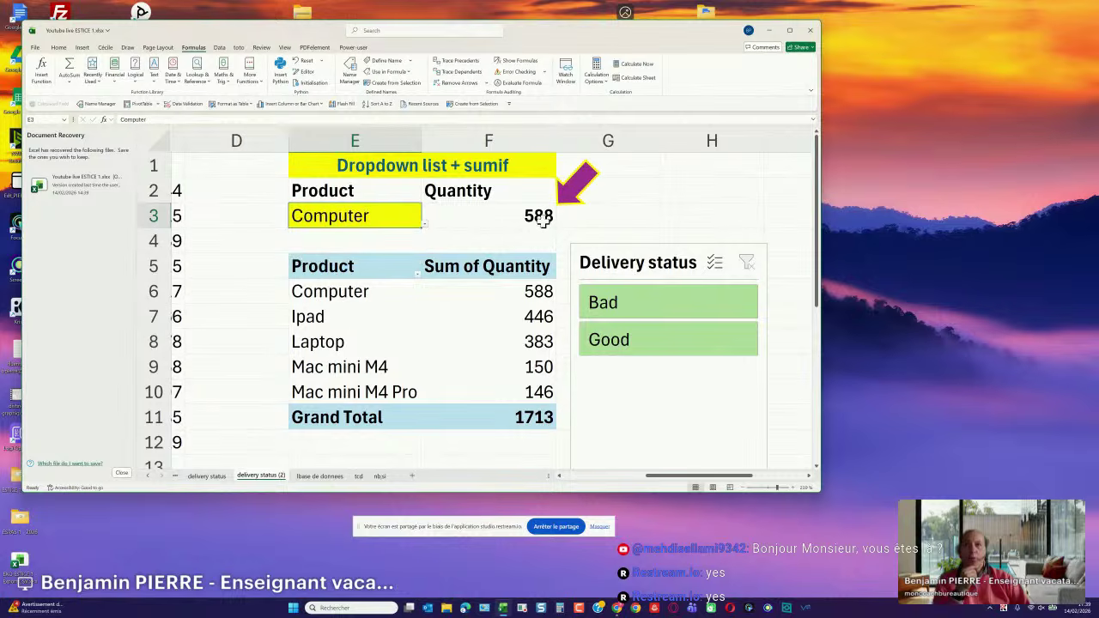
left_click(426, 225)
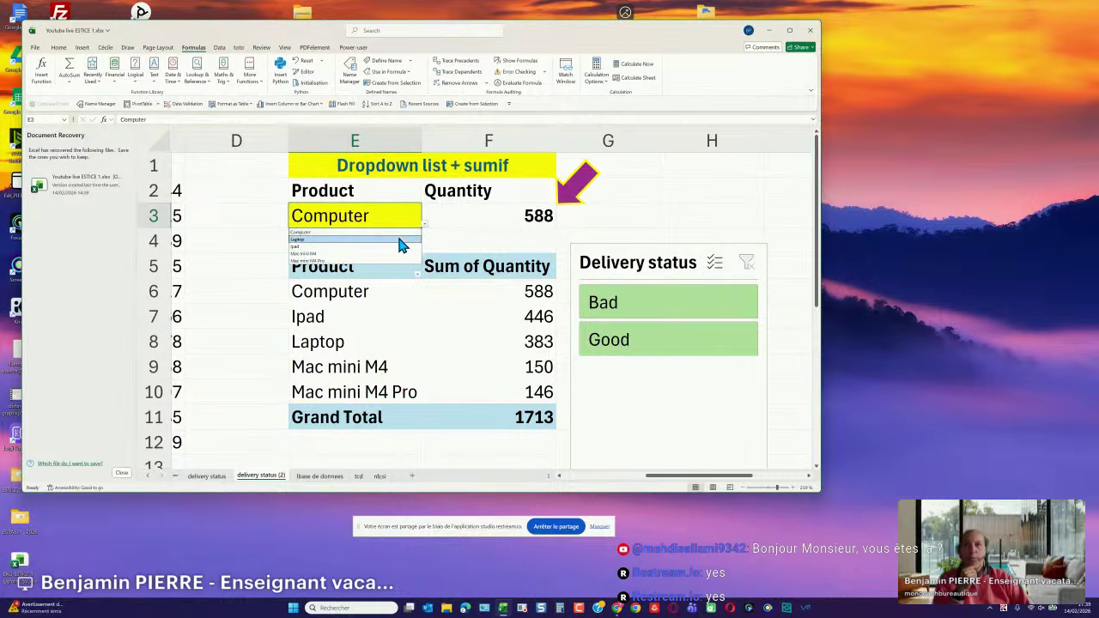
left_click(400, 240)
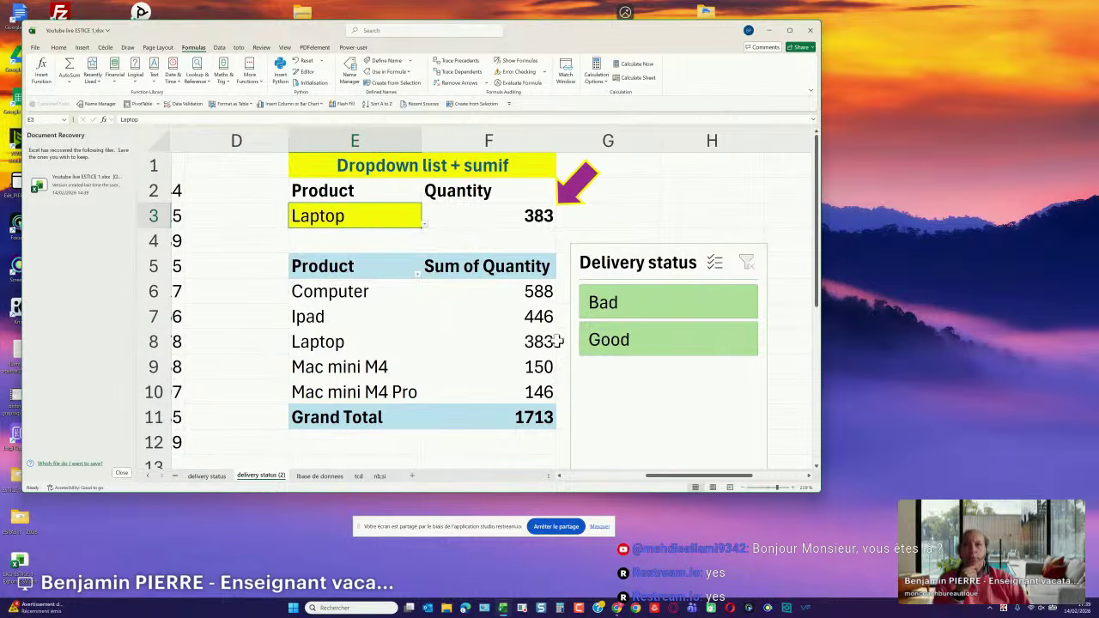
left_click(426, 225)
left_click(378, 254)
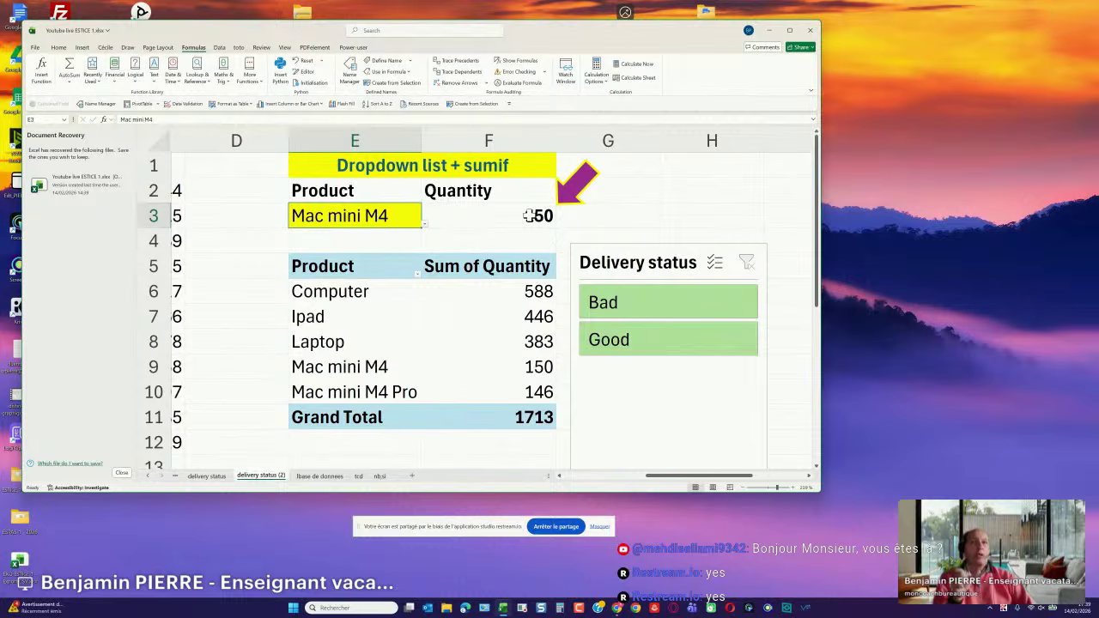
Display the SUMIF formula of F3 as text in G3 using FORMULATEXT.
left_click(631, 215)
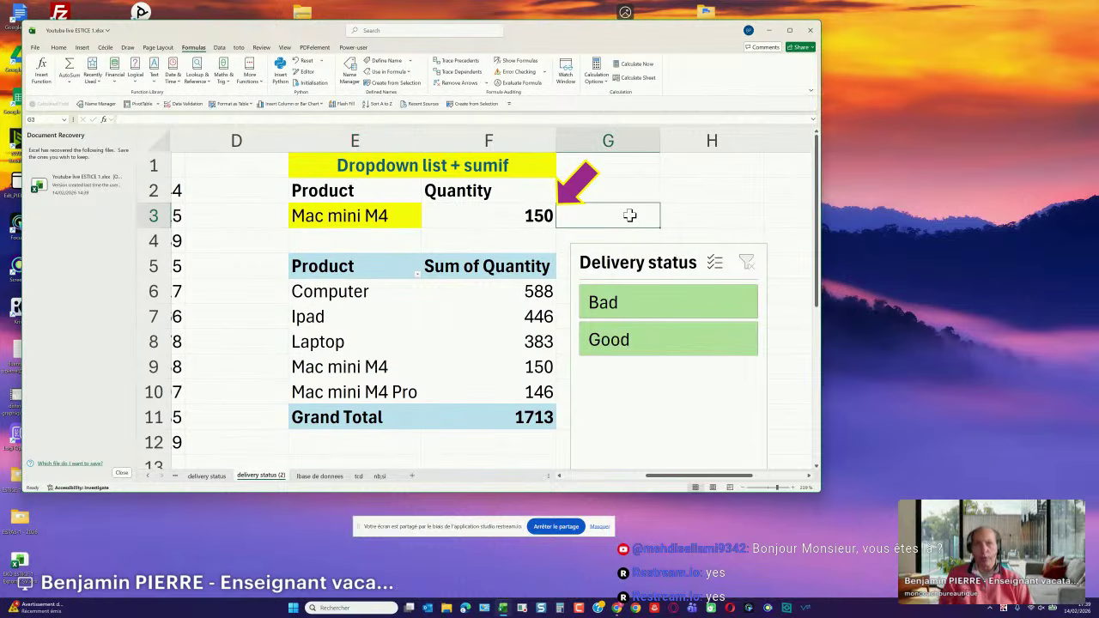
type("=fo")
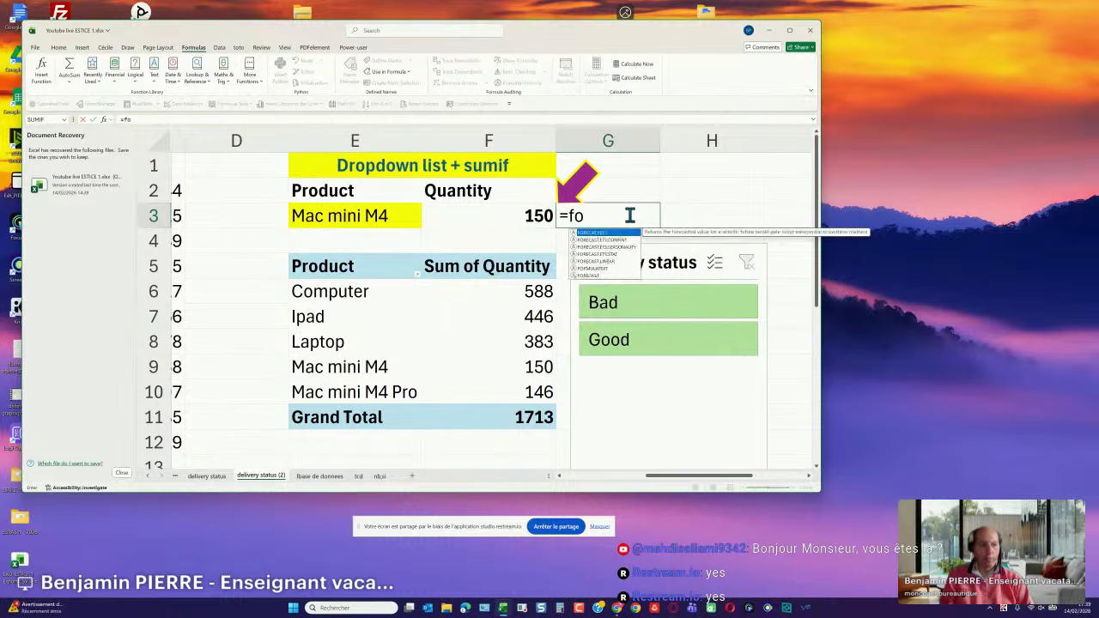
type("rmulatex")
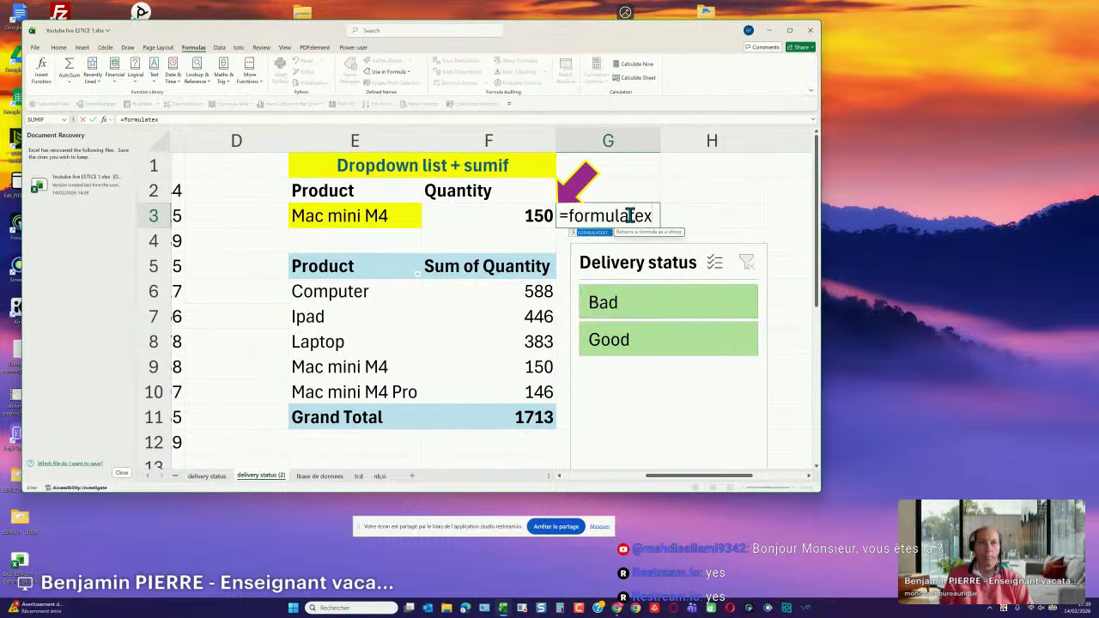
type("t(")
key("Left")
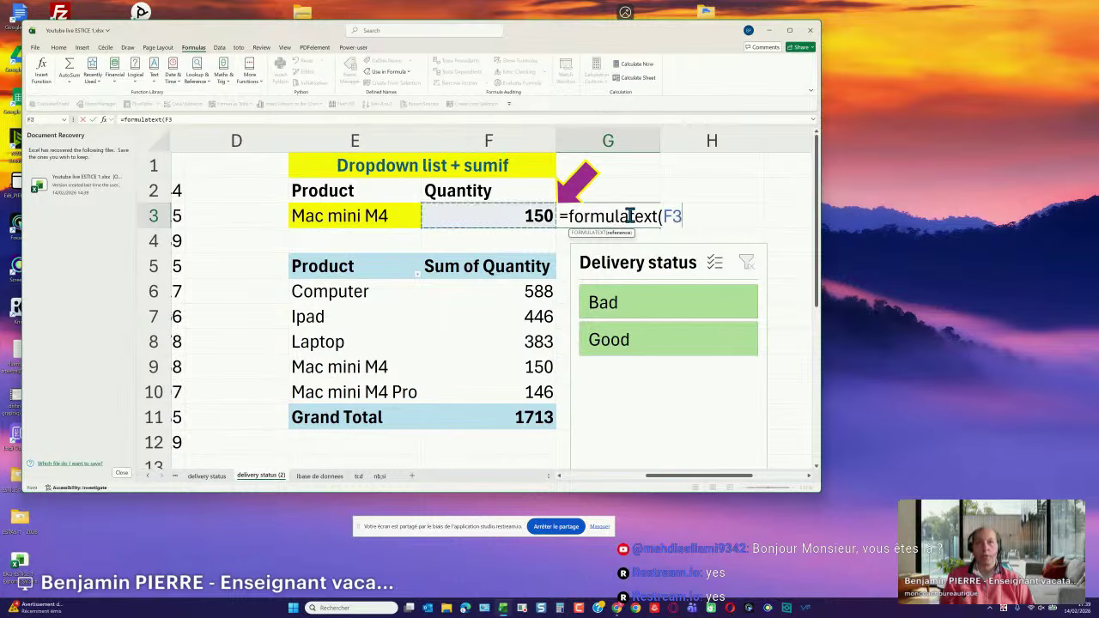
key("Return")
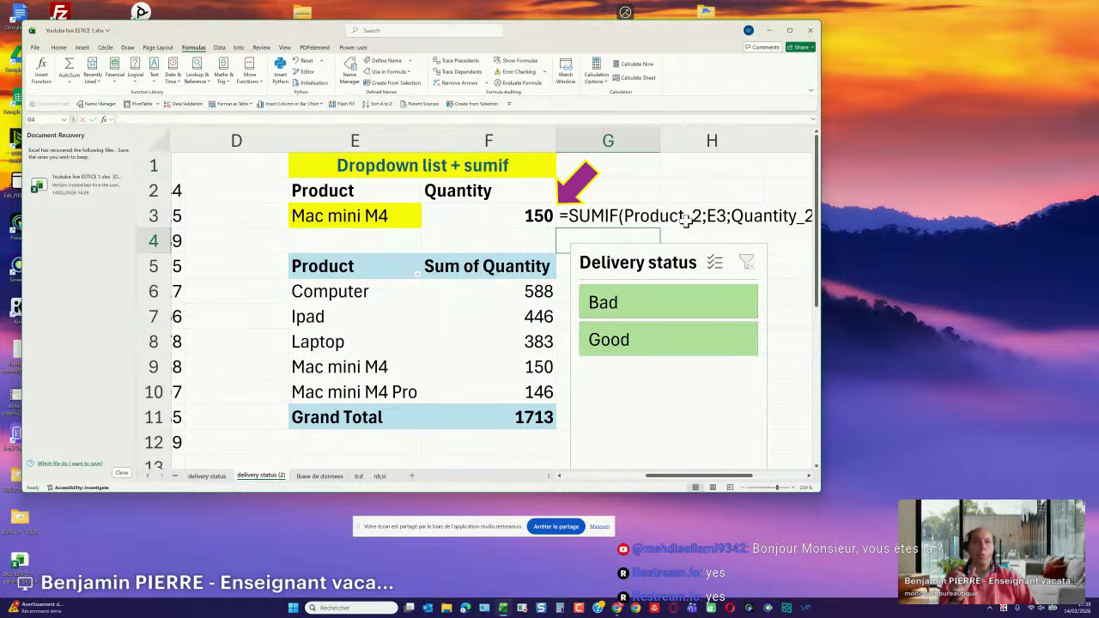
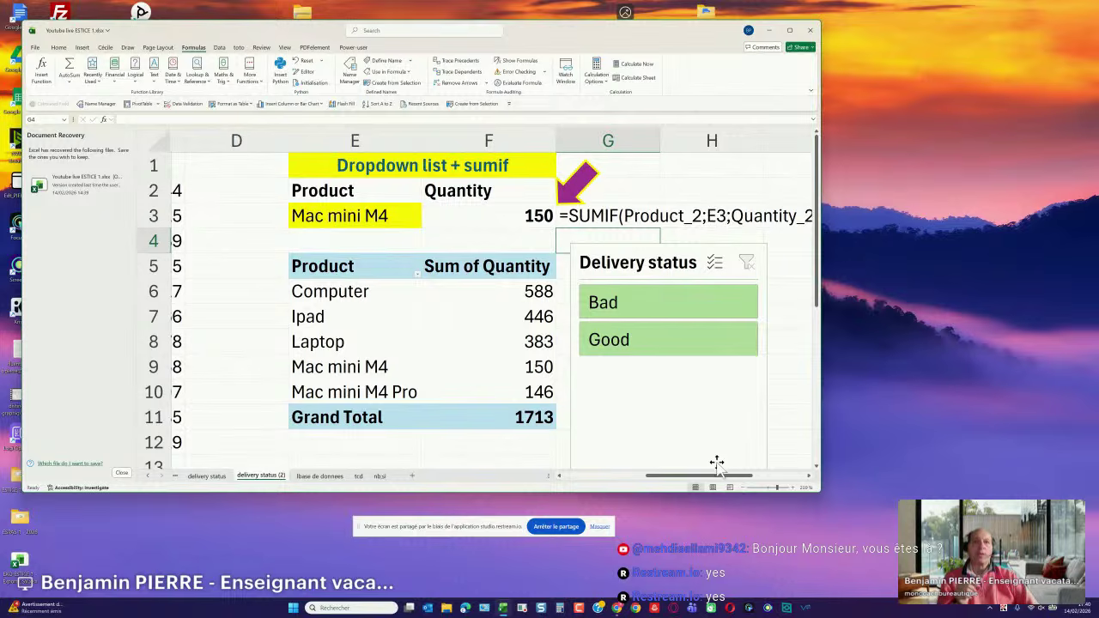
left_click_drag(725, 477, 633, 485)
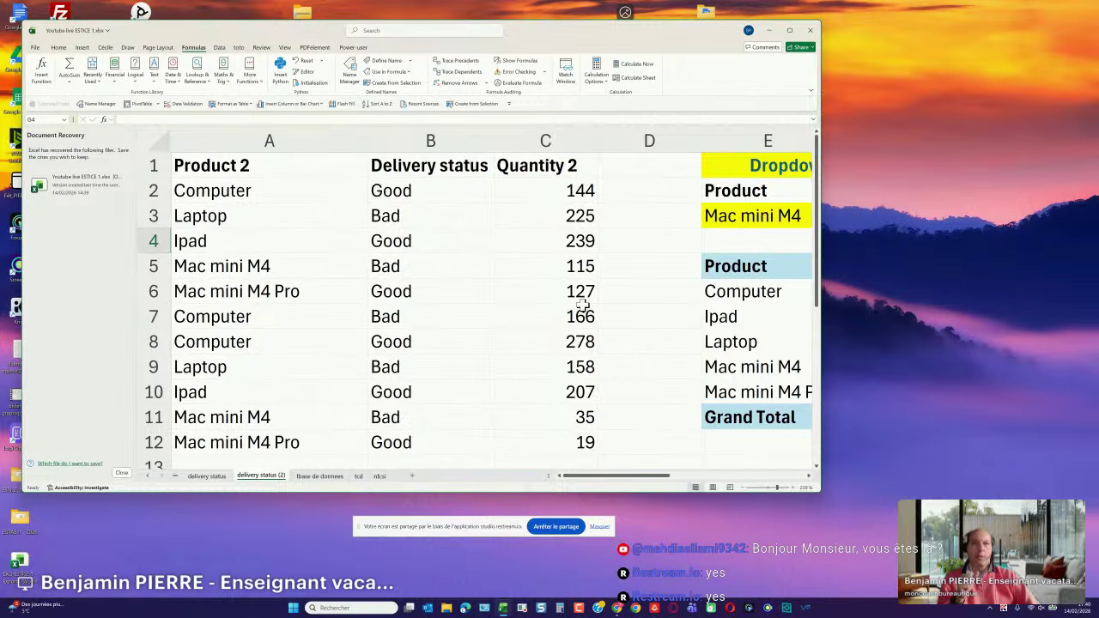
scroll(581, 292, "down", 1)
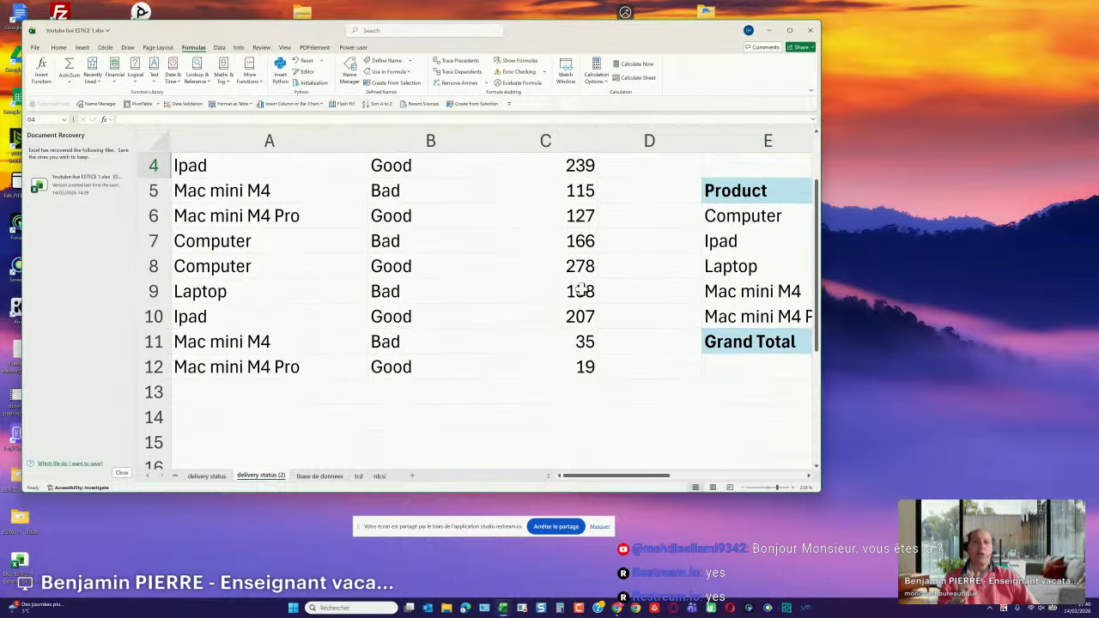
scroll(581, 292, "up", 1)
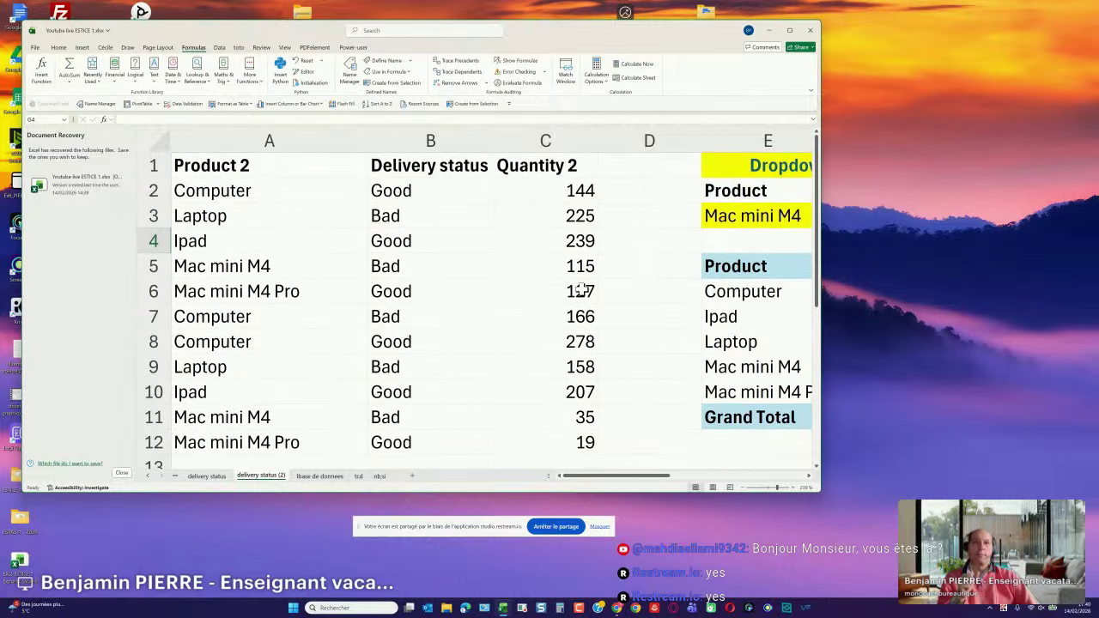
scroll(581, 292, "down", 1)
scroll(581, 292, "up", 1)
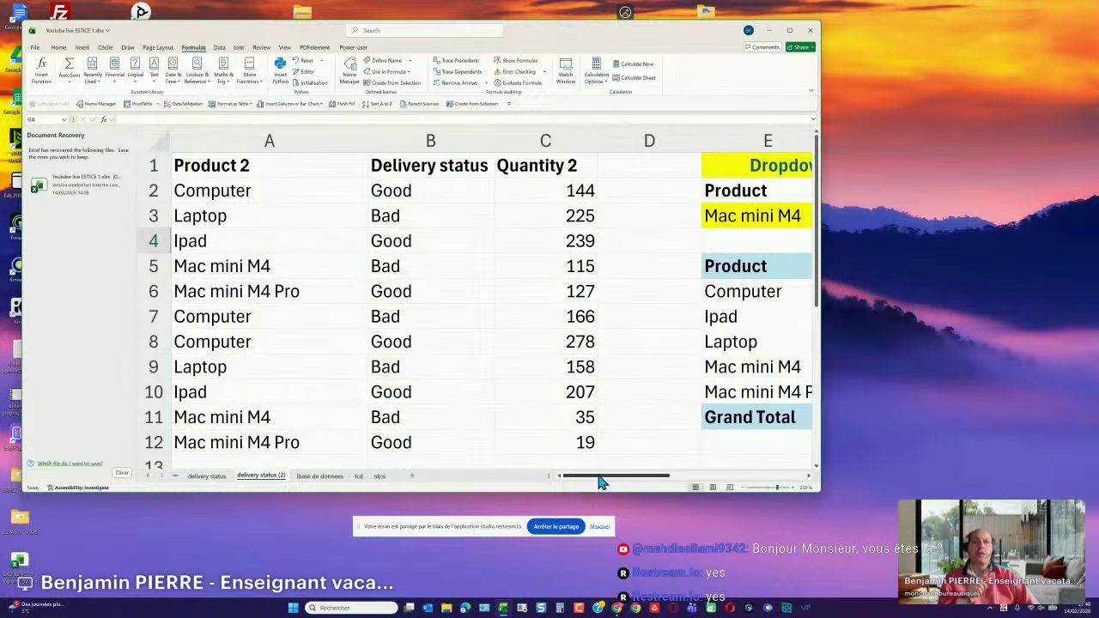
Move the Delivery status slicer off columns G and H onto the pivot table's product column, and deselect it.
left_click_drag(594, 476, 695, 481)
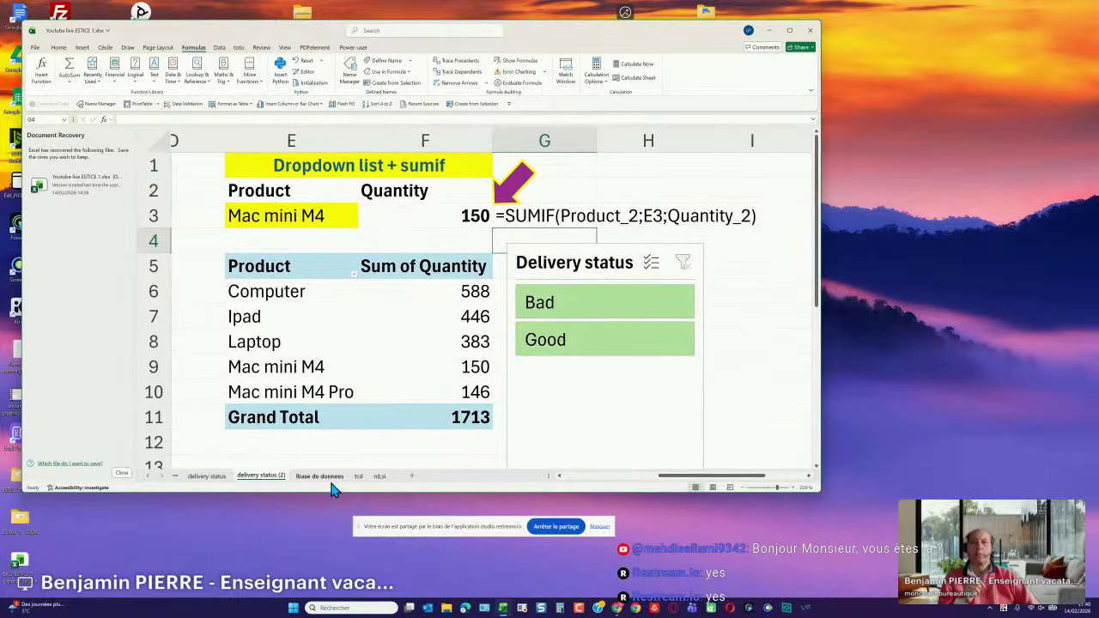
left_click_drag(521, 256, 229, 308)
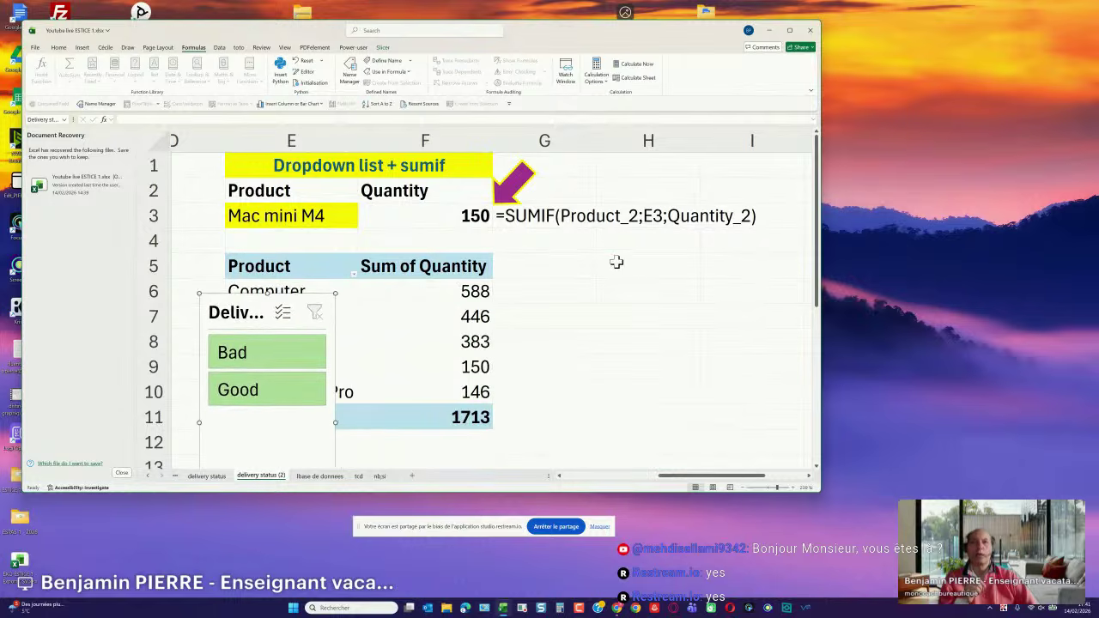
left_click(645, 265)
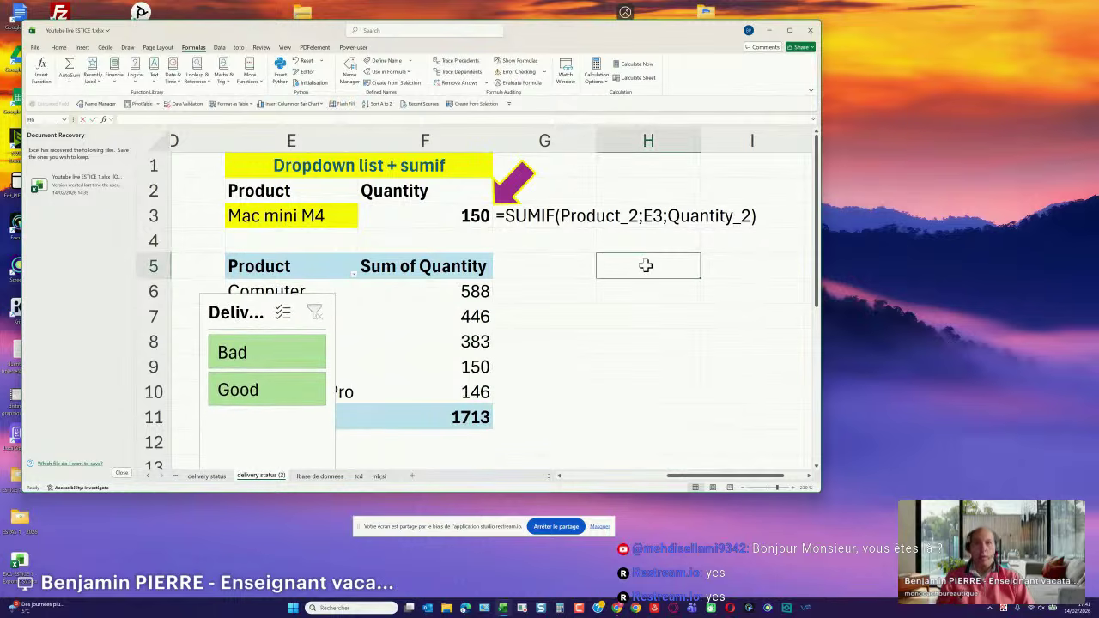
Label H5 "nb of quantities" and enter the criterion <100 beside it in I5.
type("nb of product")
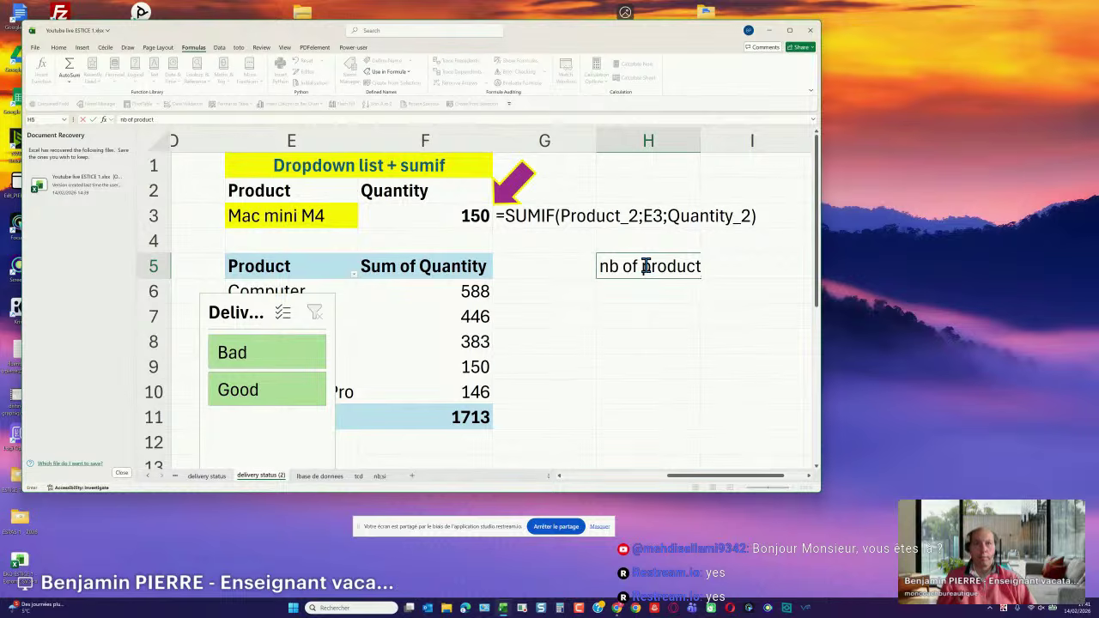
key("Tab")
type("<")
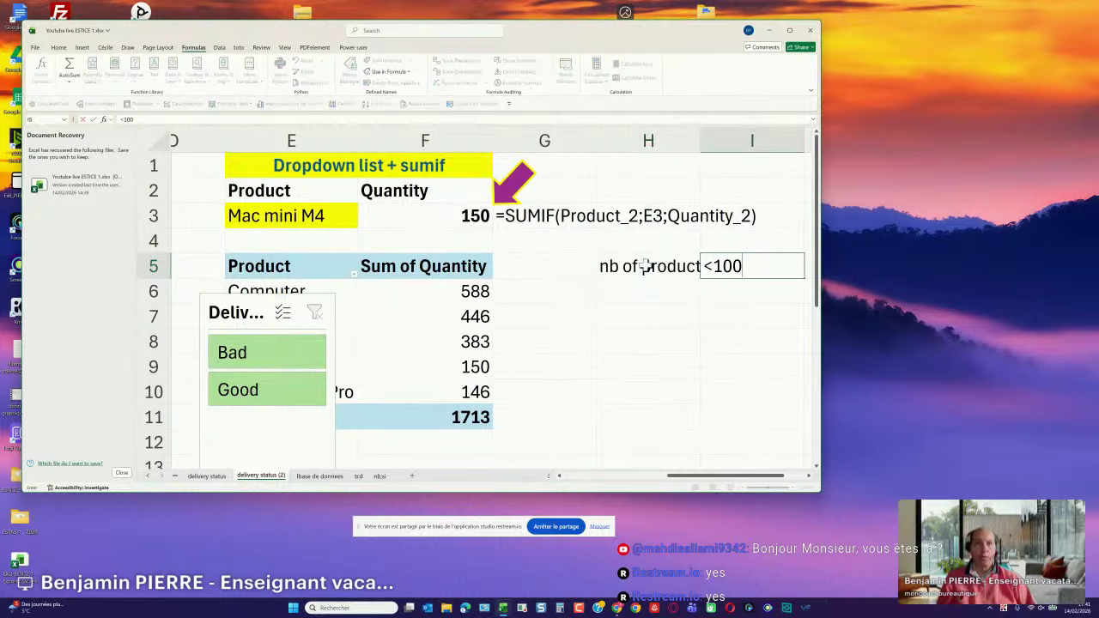
left_click(645, 266)
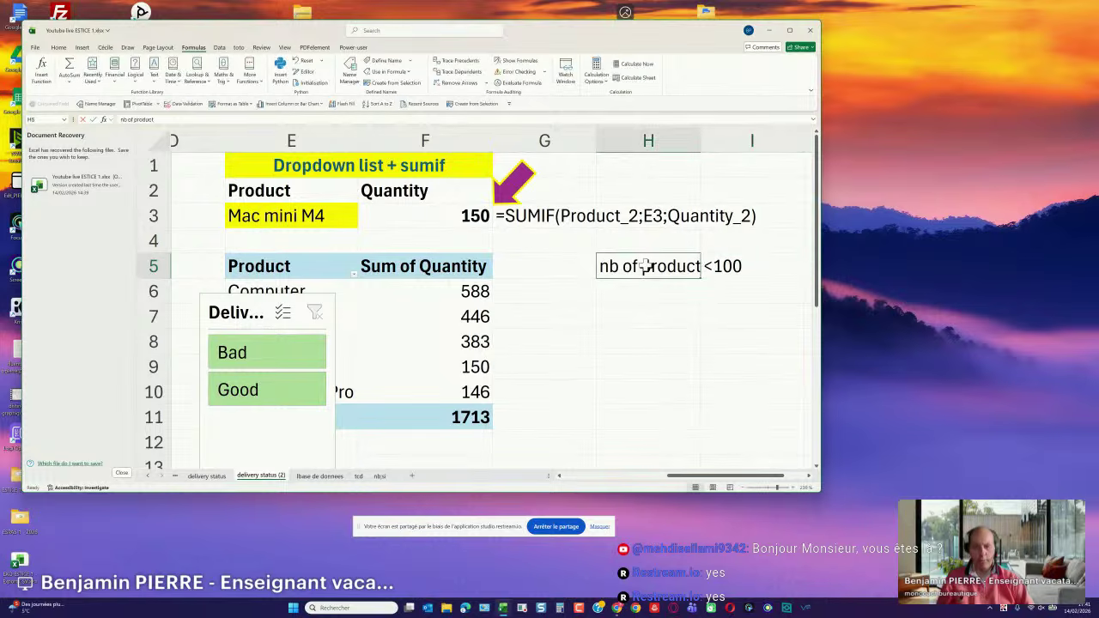
type("nb of quantities")
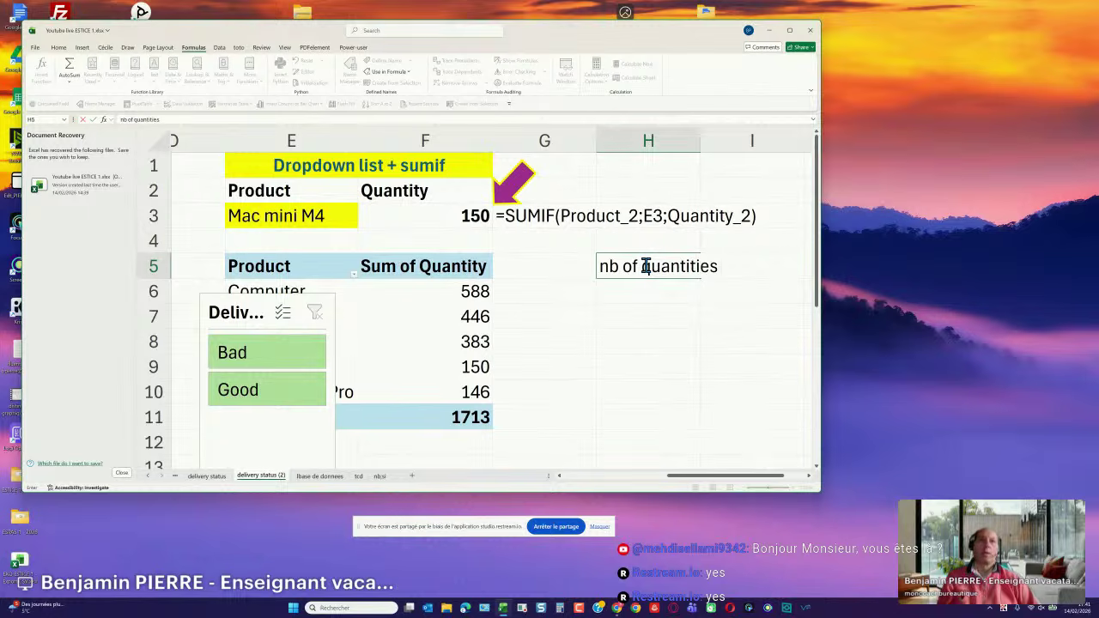
key("Return")
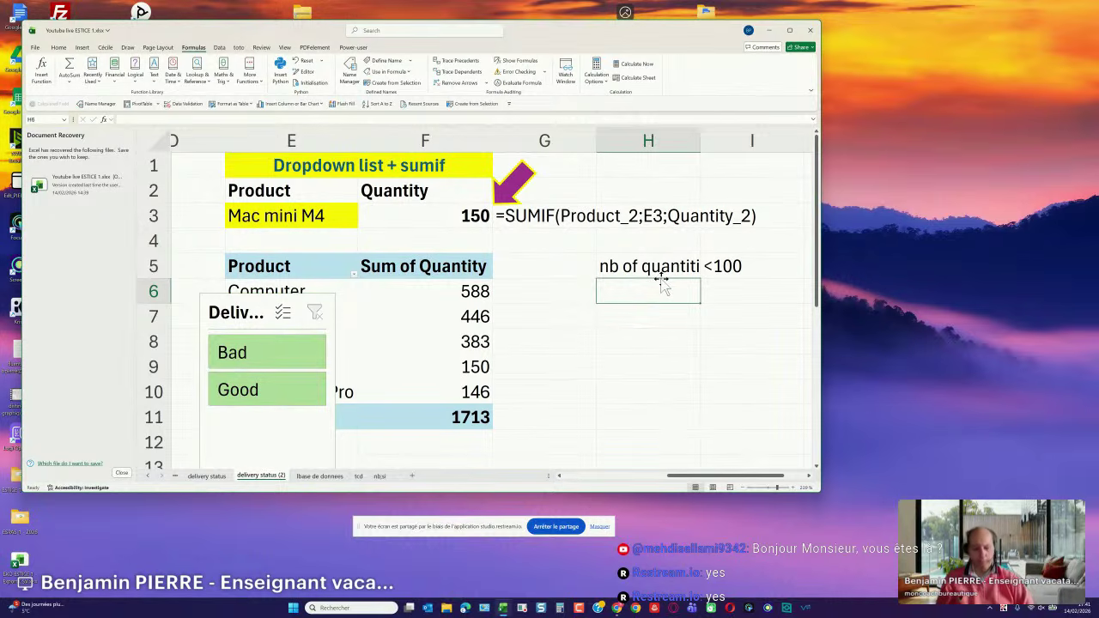
Count the quantities below 100 in H6 with COUNTIF, using the named range Quantity_2 and the criterion "<100".
type("=")
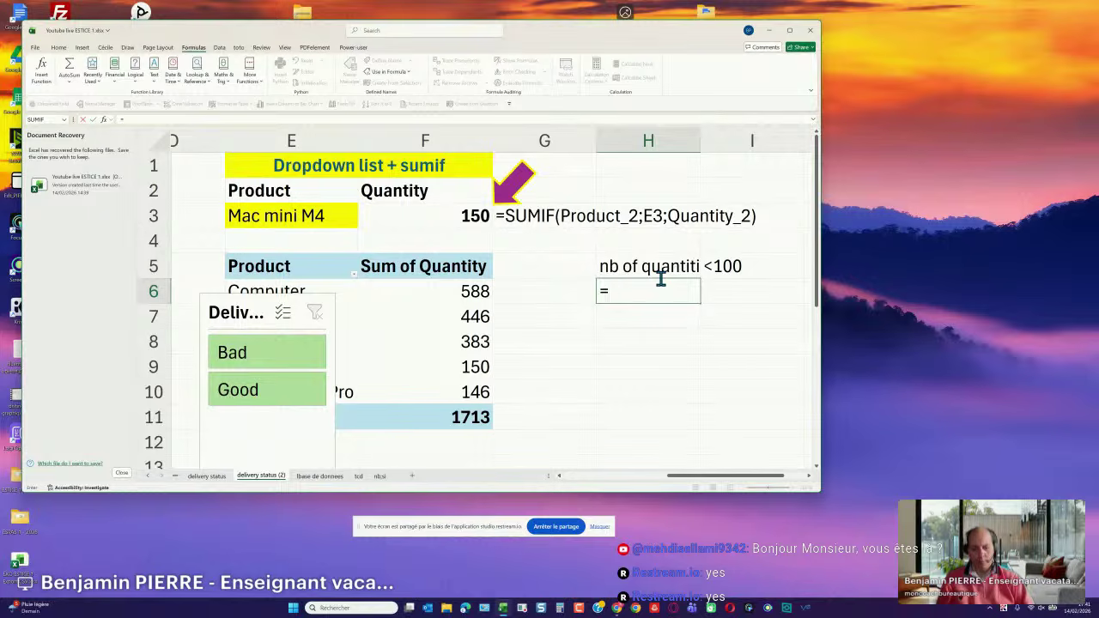
type("countif(")
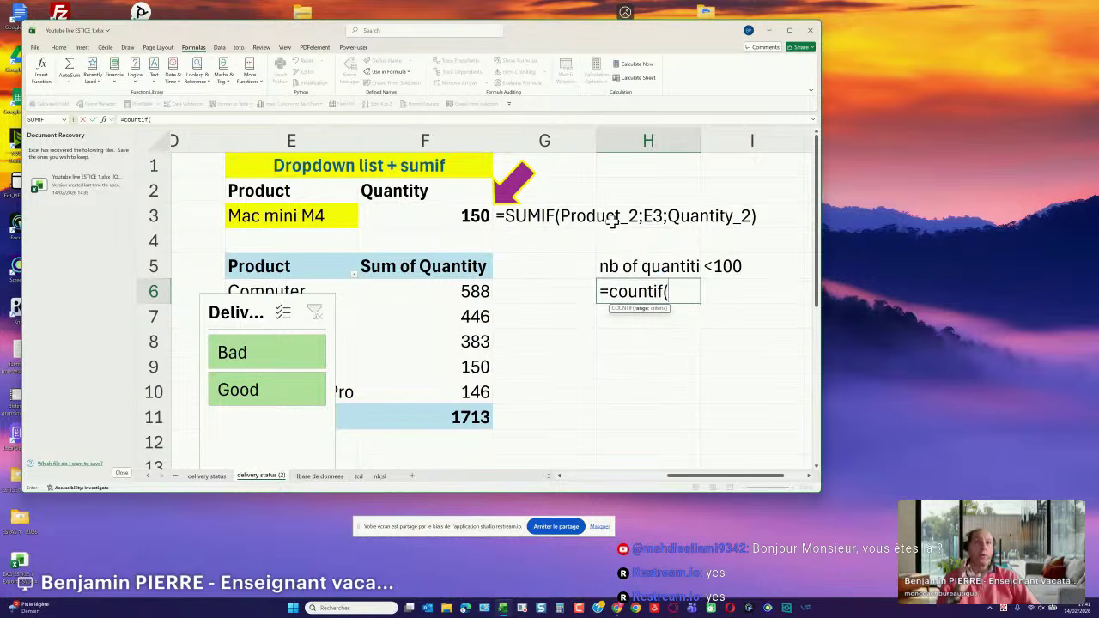
left_click_drag(725, 482, 762, 484)
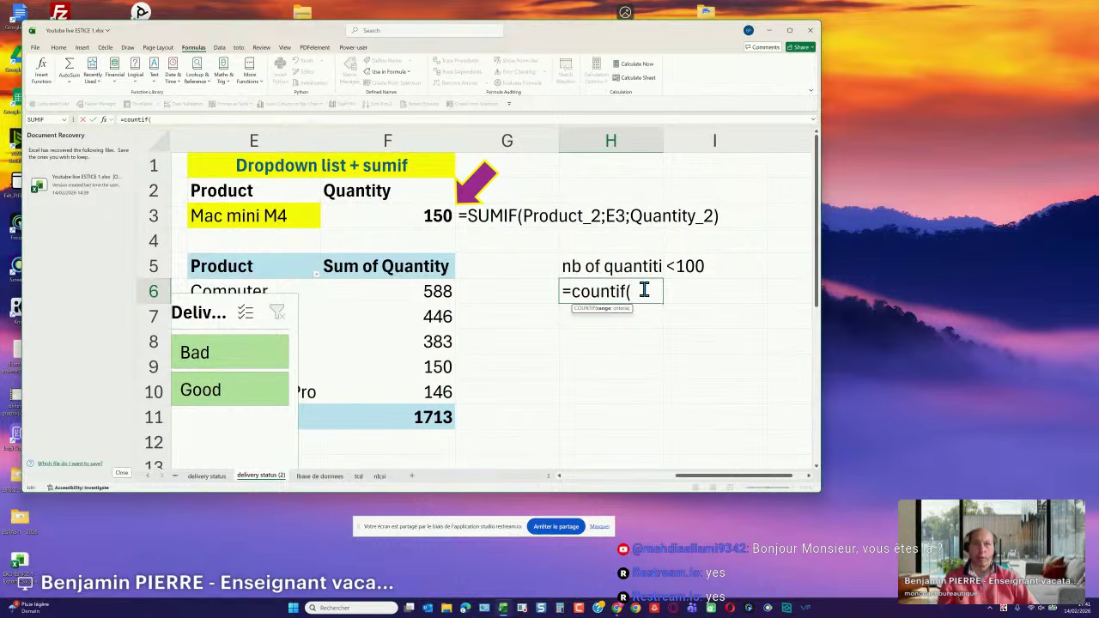
key("F3")
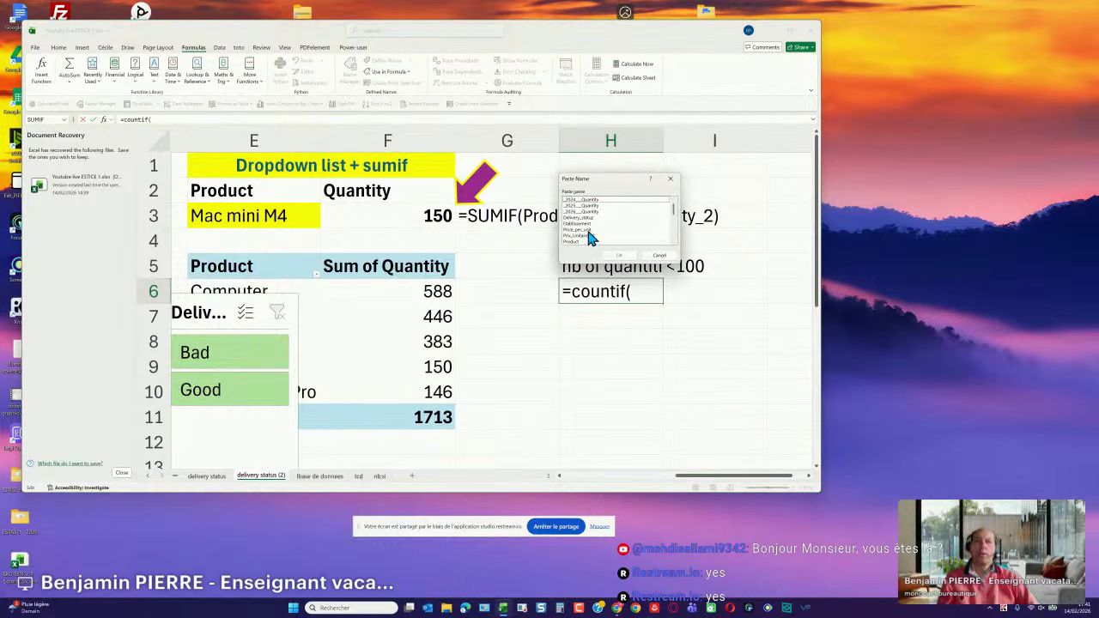
scroll(589, 240, "down", 1)
scroll(591, 232, "down", 1)
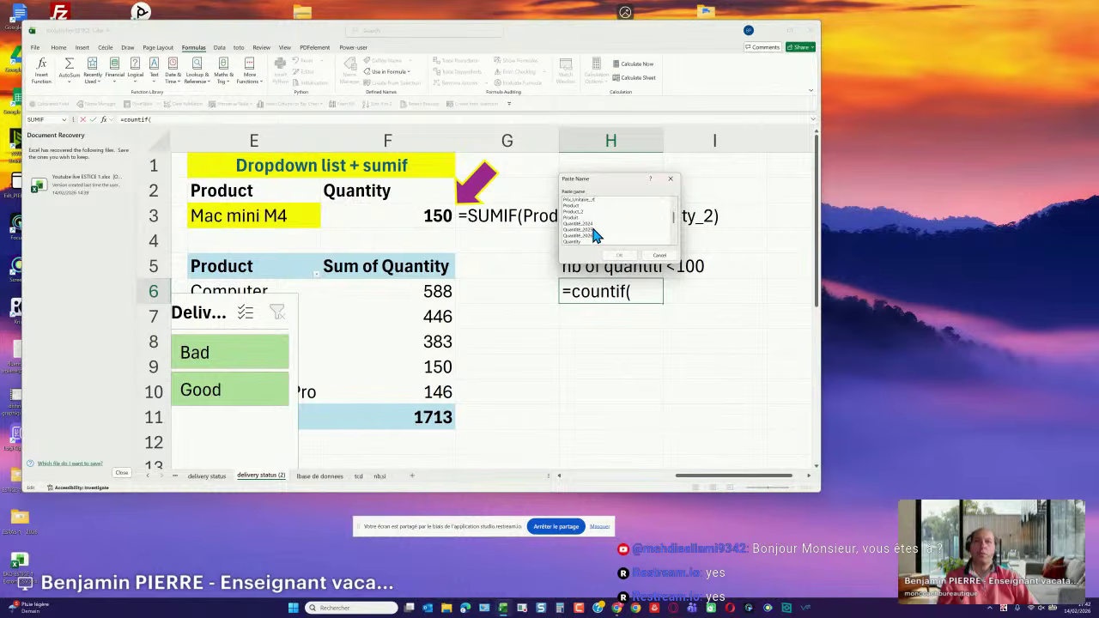
scroll(594, 234, "down", 1)
left_click(589, 230)
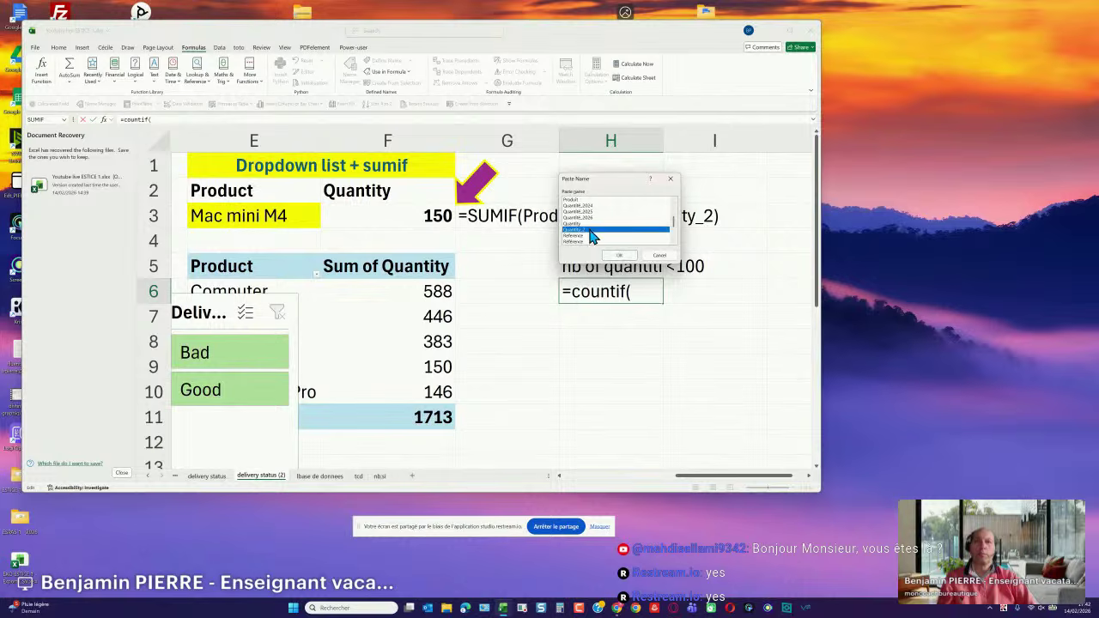
left_click(620, 255)
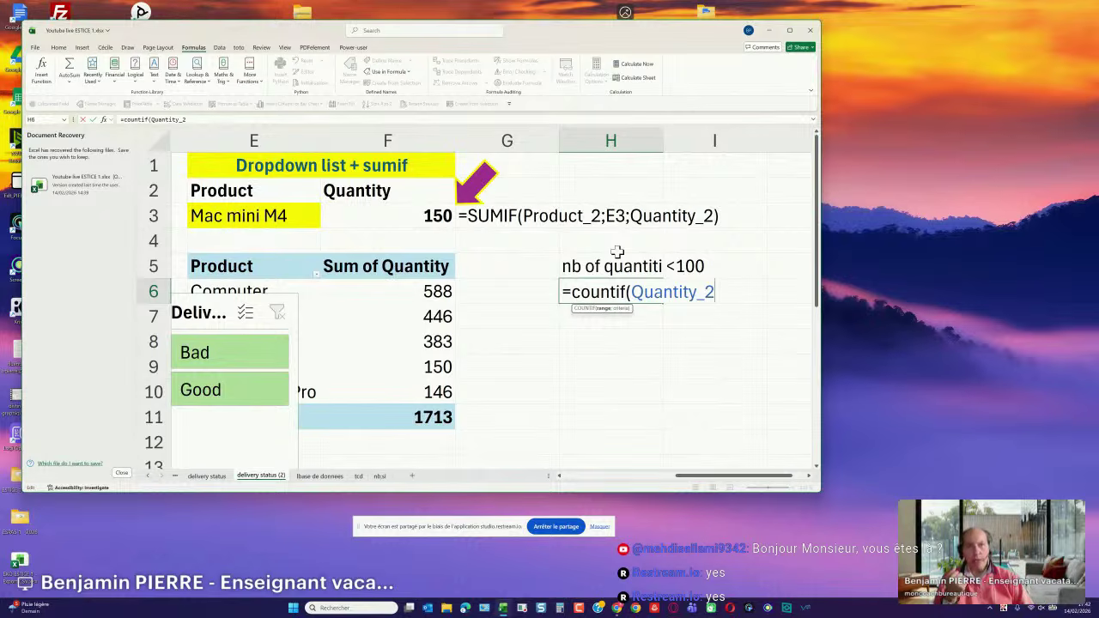
type(";")
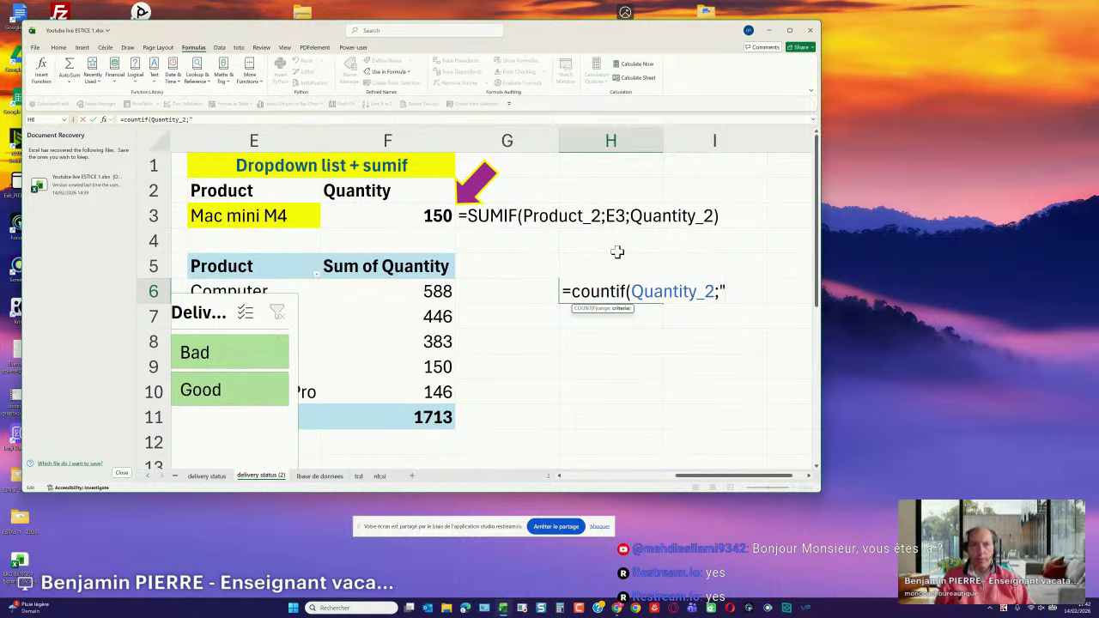
type("\"<100")
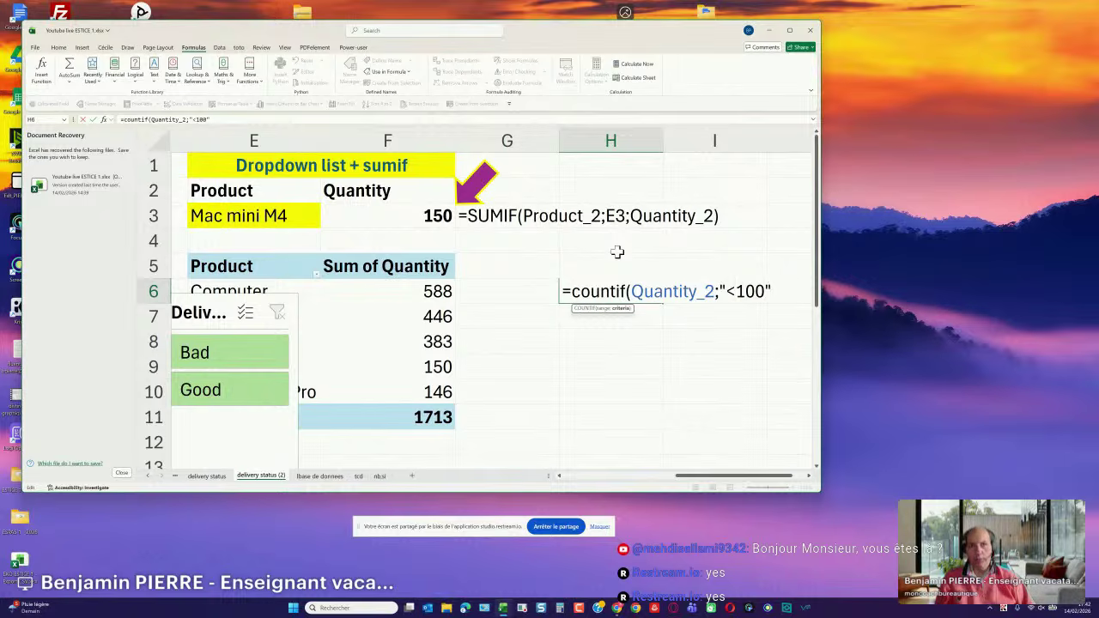
type("\")")
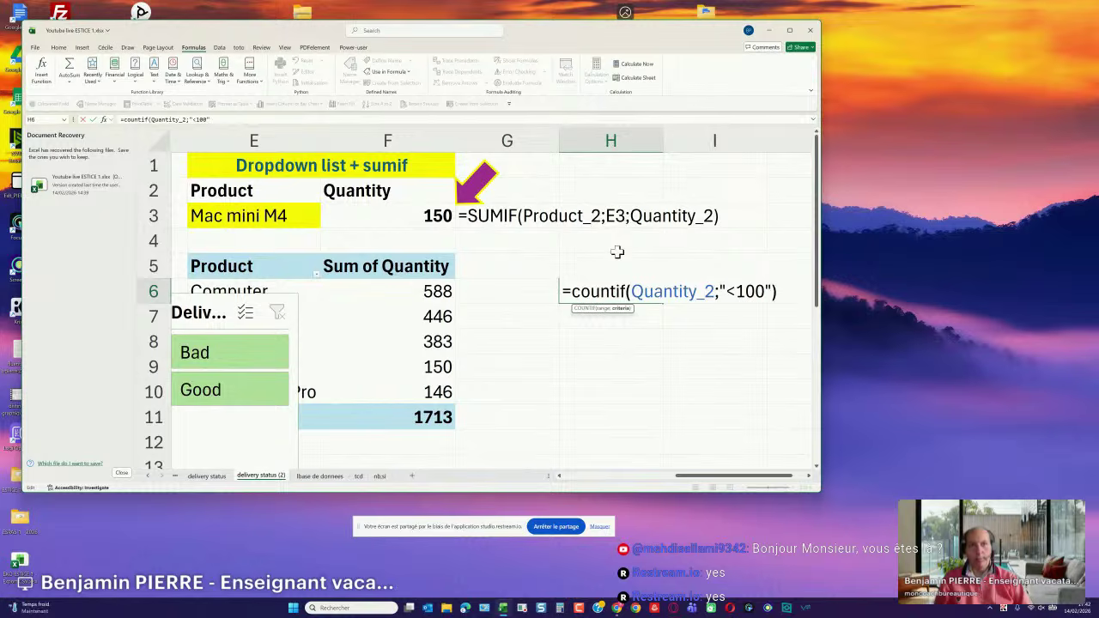
key("Return")
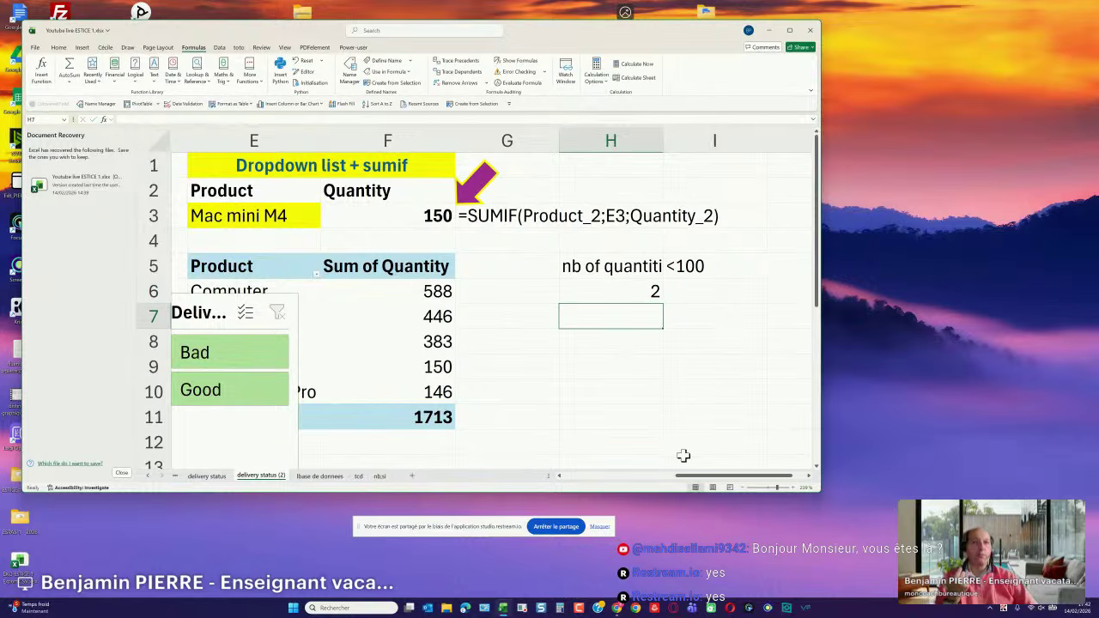
Check the count against the Quantity 2 column, and display the COUNTIF formula of H6 as text in J6 using FORMULATEXT.
left_click_drag(716, 476, 611, 489)
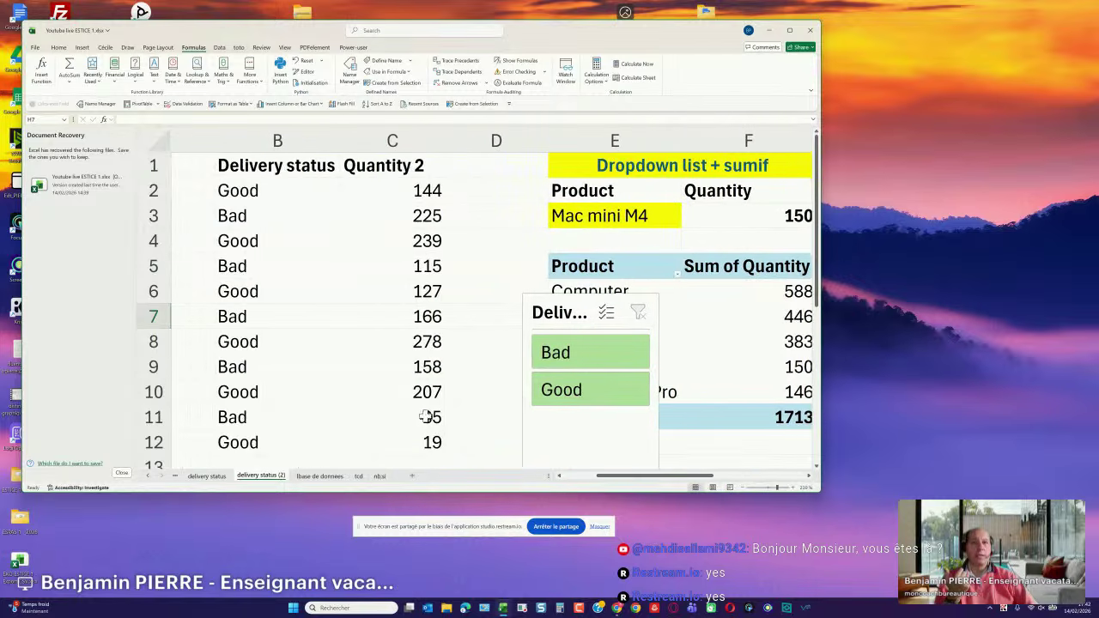
left_click_drag(625, 480, 718, 479)
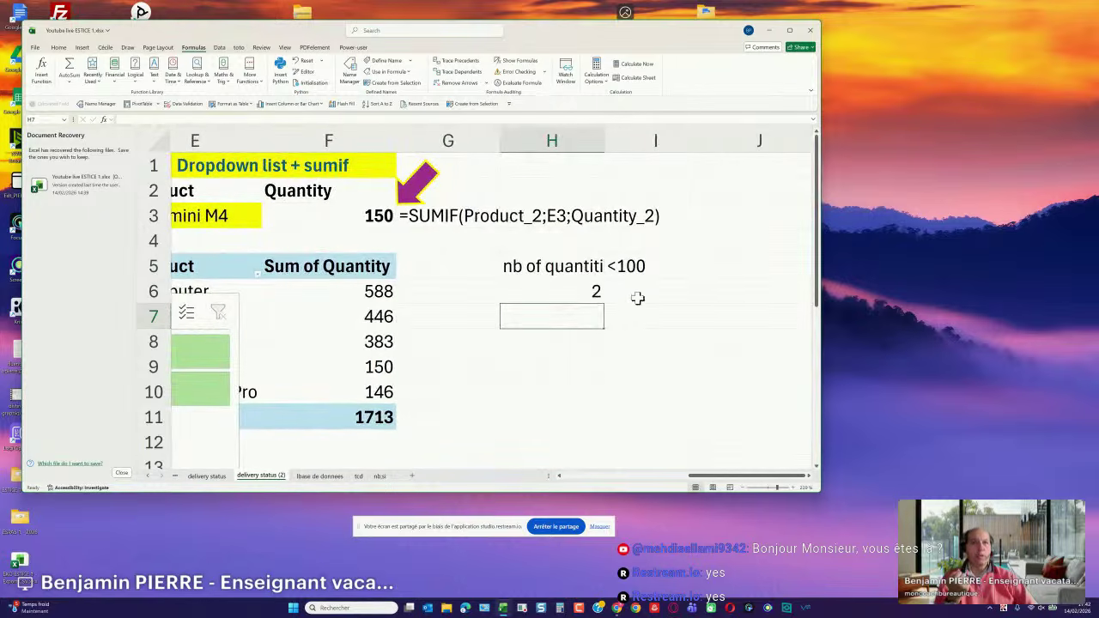
left_click(726, 292)
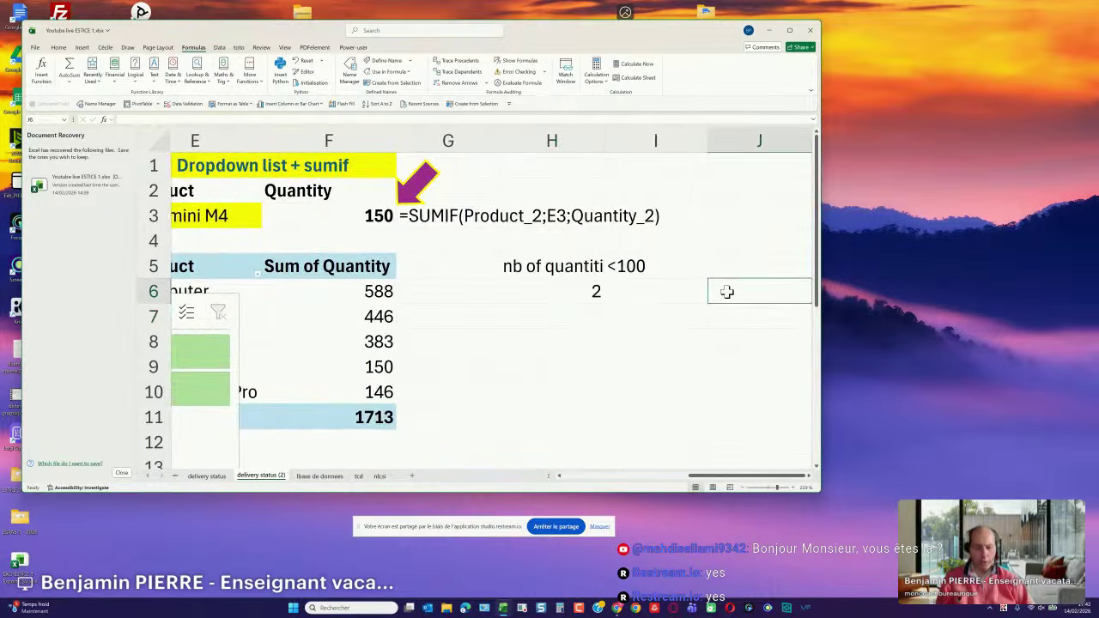
type("=formula")
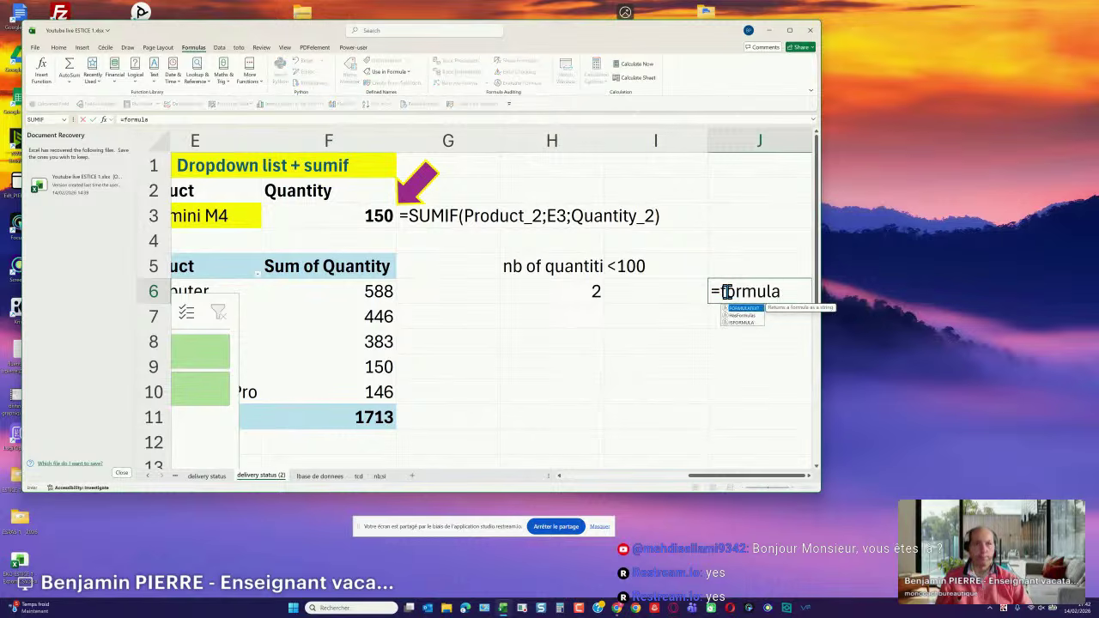
type("text(")
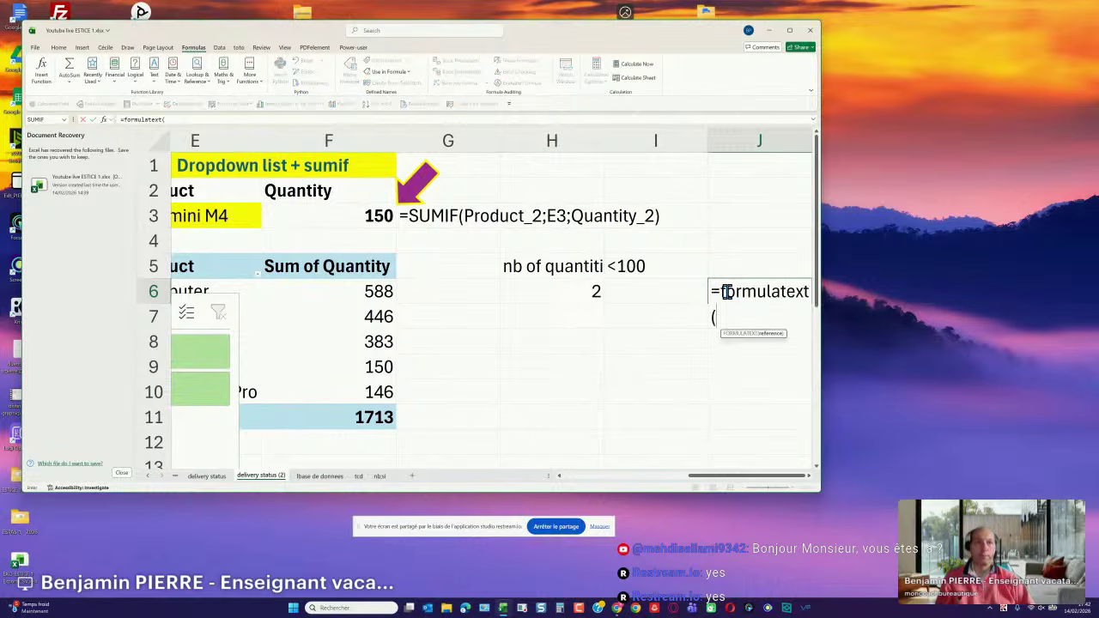
left_click(584, 291)
key("Return")
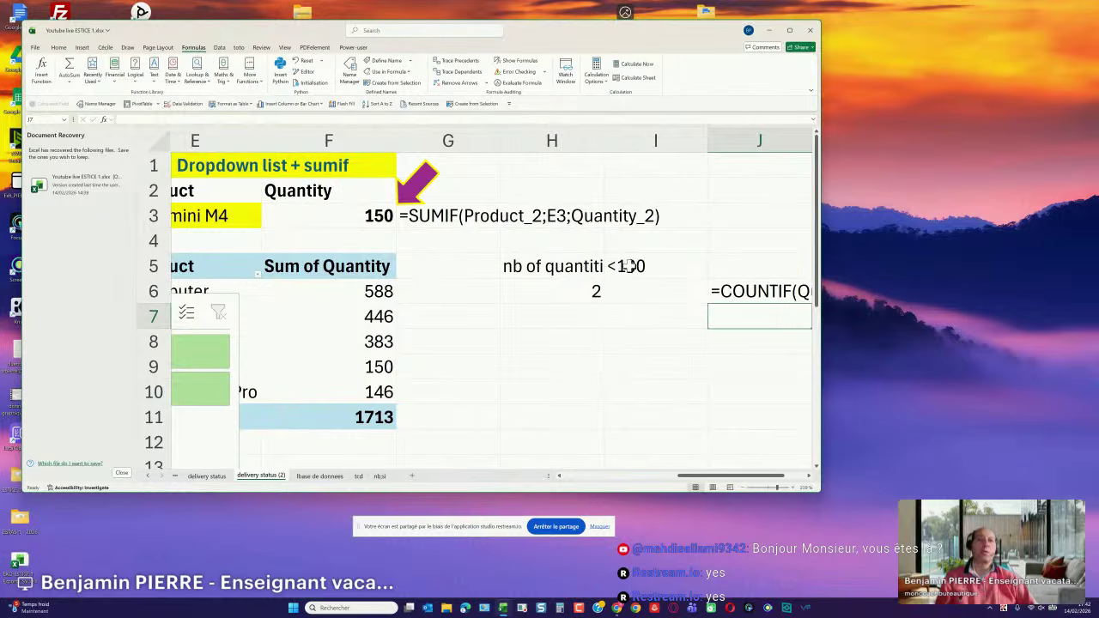
Enter a second COUNTIF in H7 on the named range Quantity_2, taking the criterion from cell I5.
left_click(579, 318)
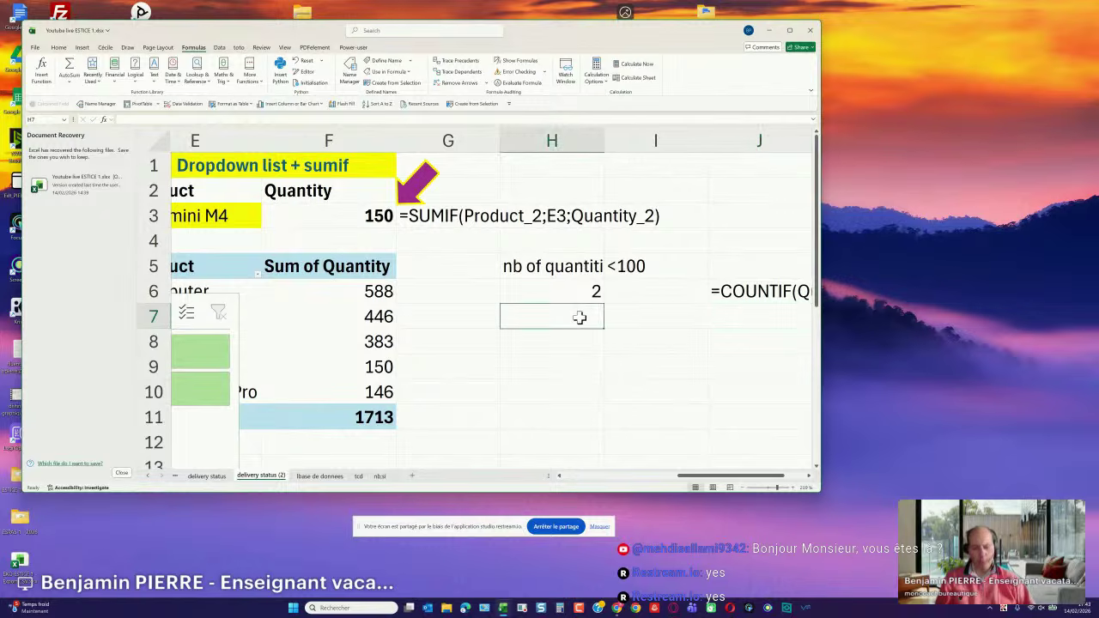
type("=COUNIT")
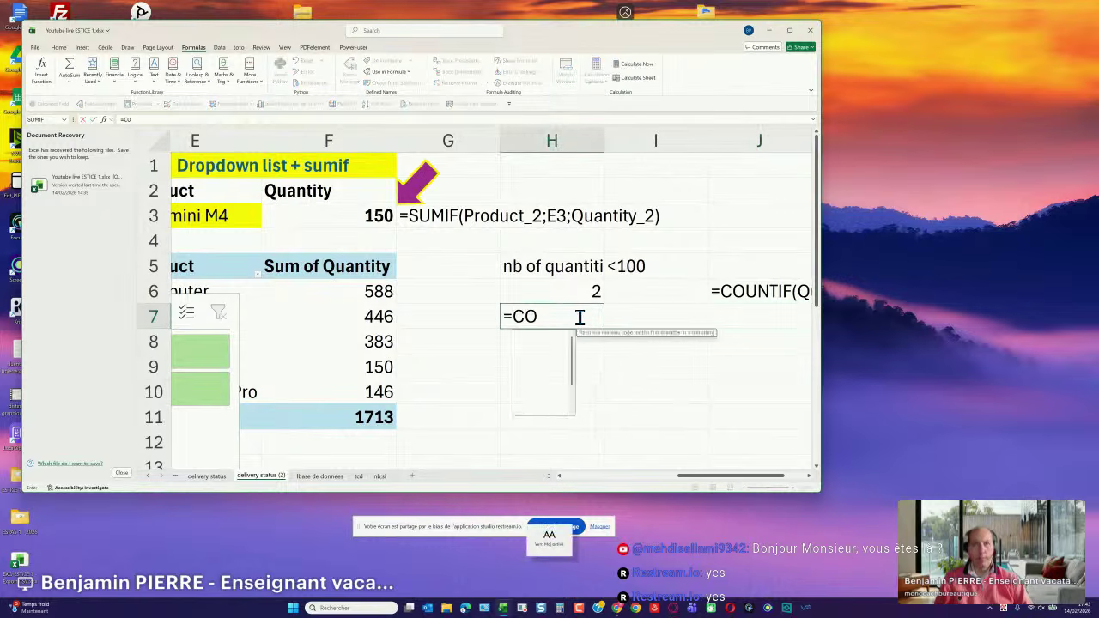
key("BackSpace")
type("TIF(")
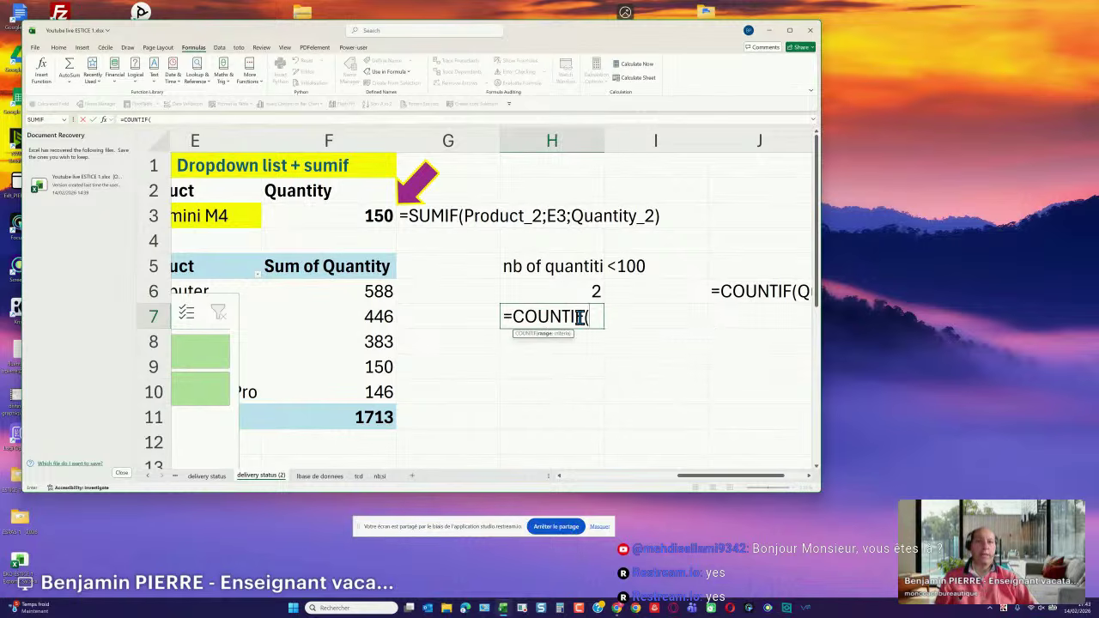
type("qua")
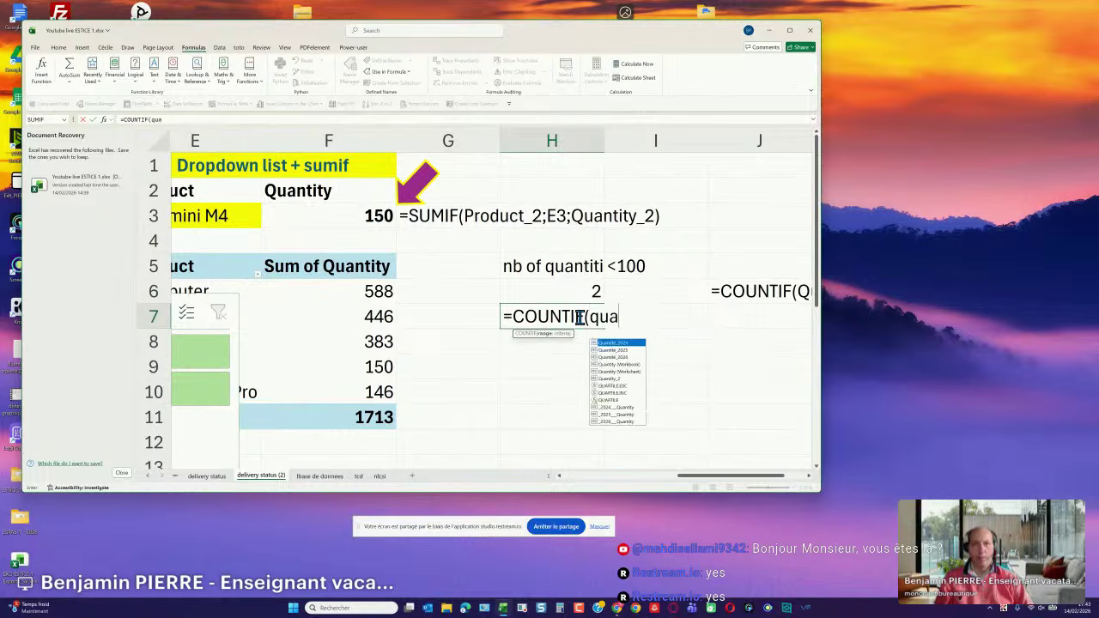
type("ntity")
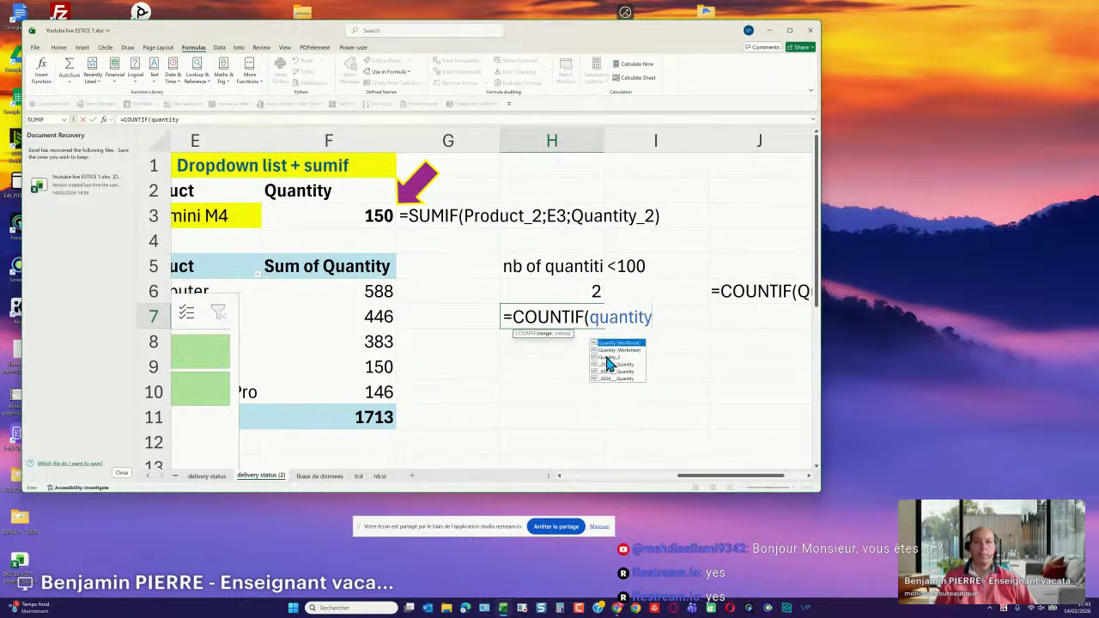
double_click(606, 356)
type(";")
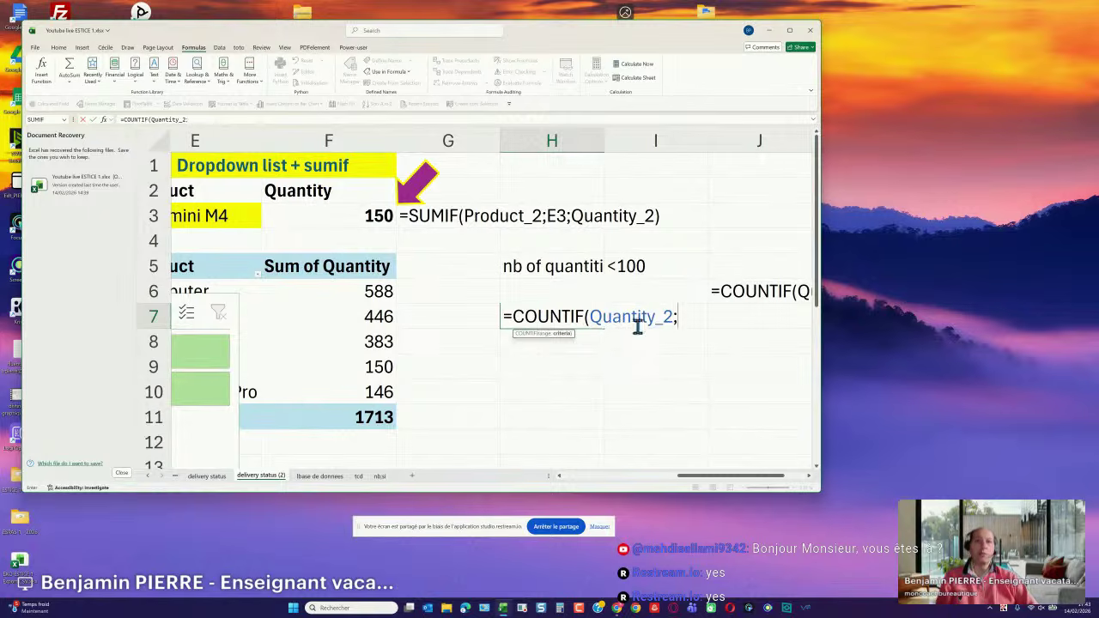
left_click(639, 270)
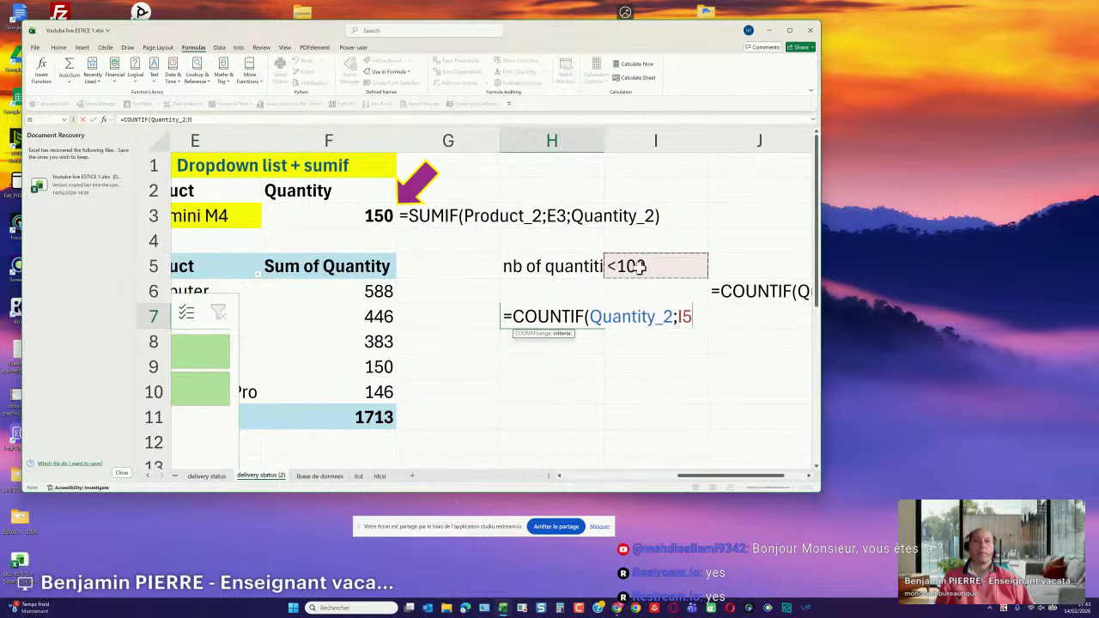
key("Return")
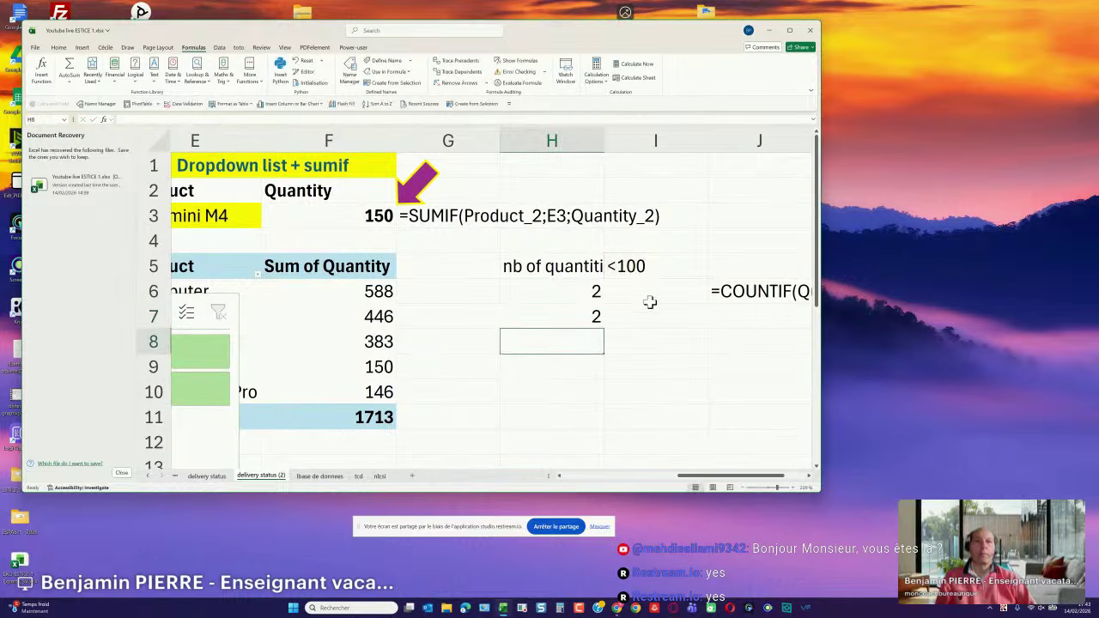
Copy the FORMULATEXT formula of J6 down to J7 and narrow column I to fit both formula texts in view.
left_click(748, 318)
left_click_drag(706, 483, 727, 483)
left_click(669, 297)
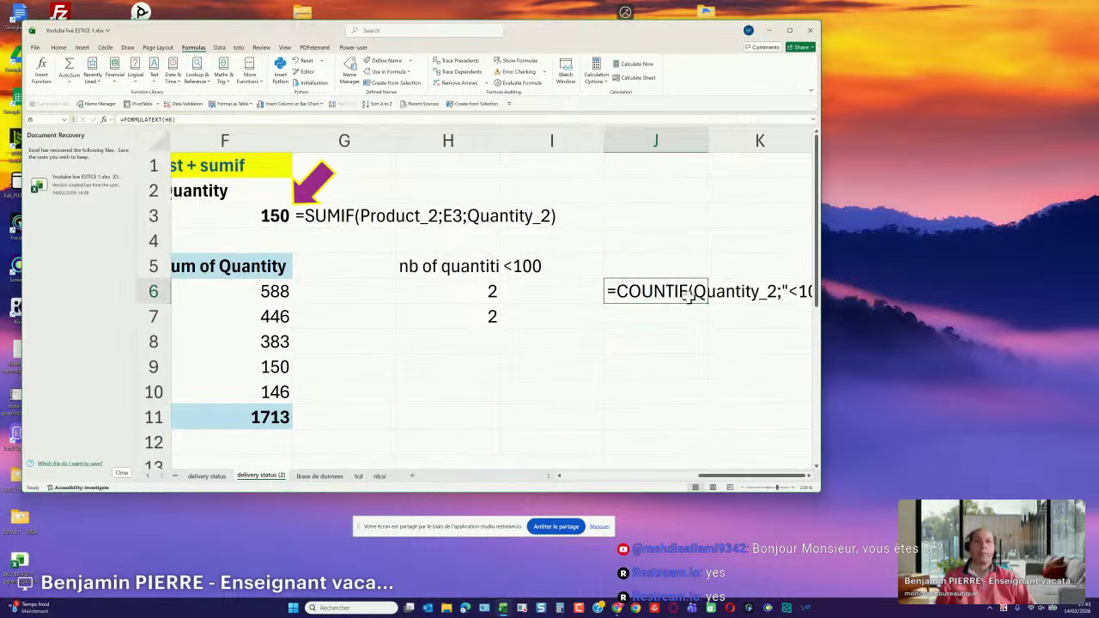
left_click_drag(707, 304, 707, 318)
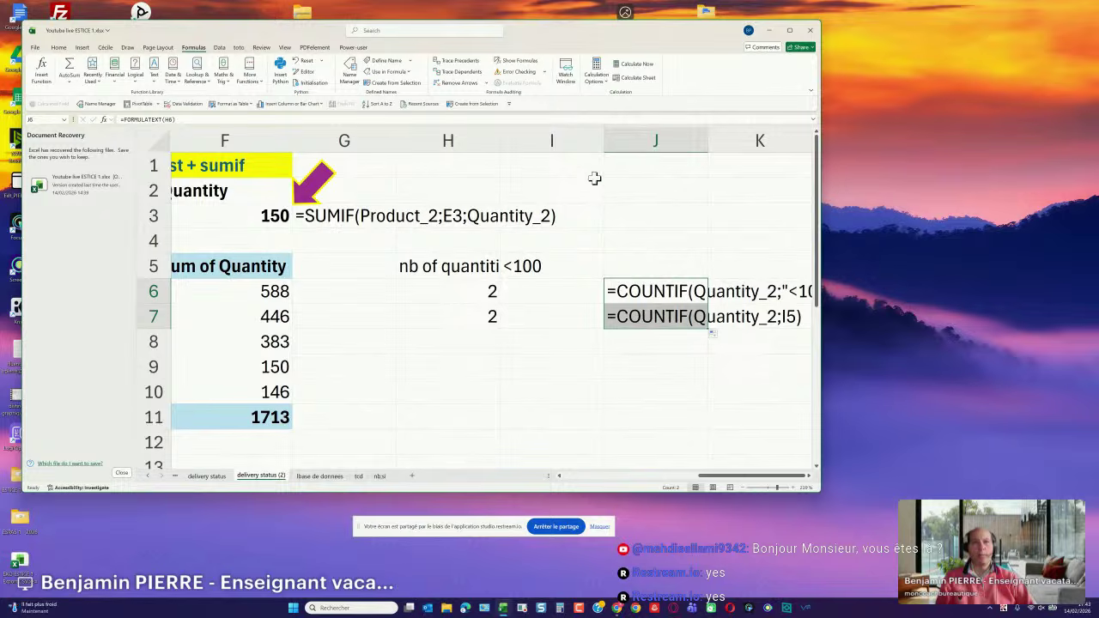
left_click_drag(603, 141, 560, 146)
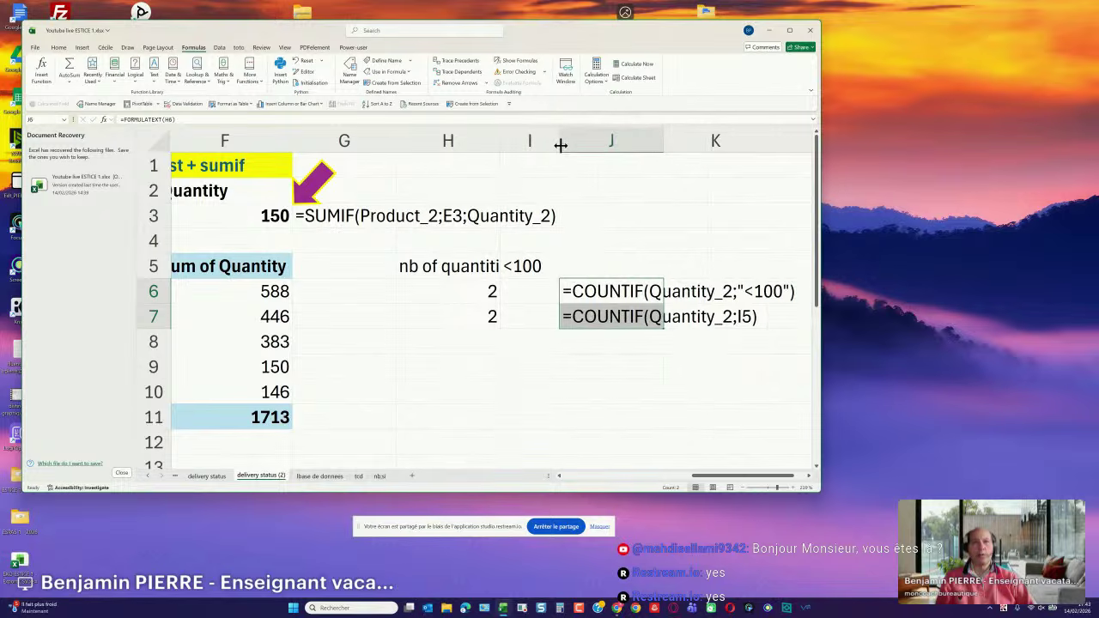
left_click(604, 289)
left_click(601, 314)
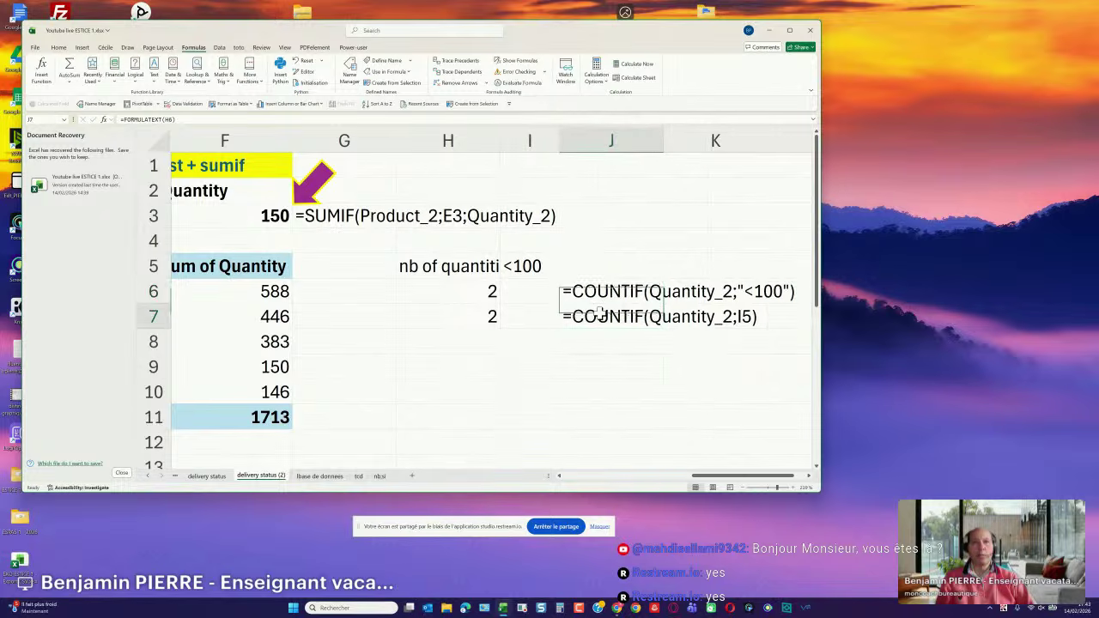
left_click_drag(710, 483, 573, 487)
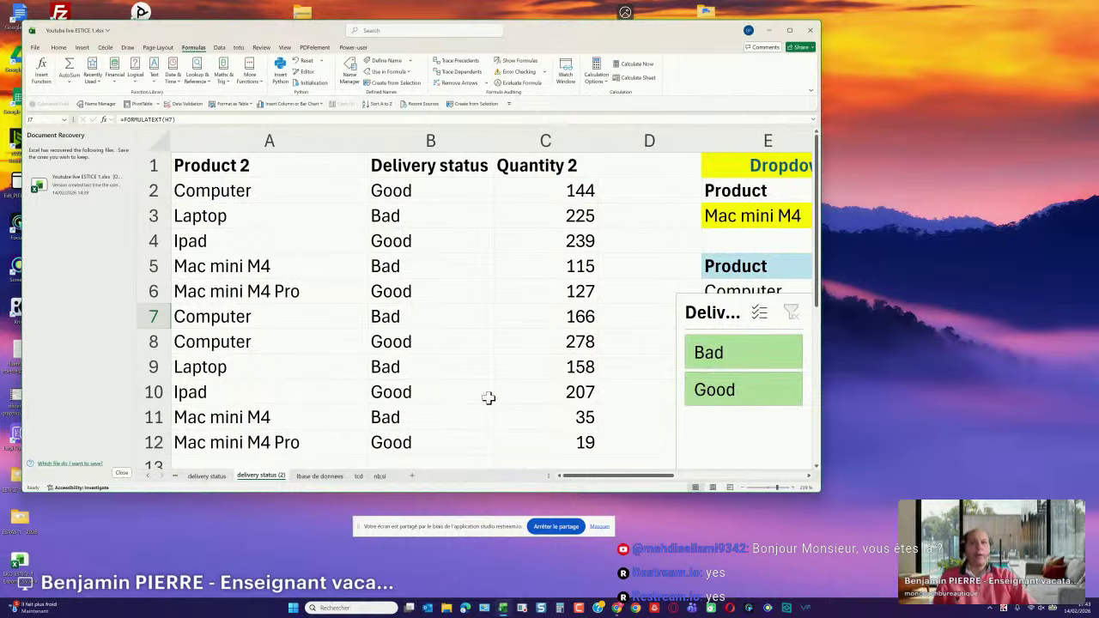
Review the shop, product, price and quantity table on the base de données sheet, selecting the whole table once.
left_click(335, 478)
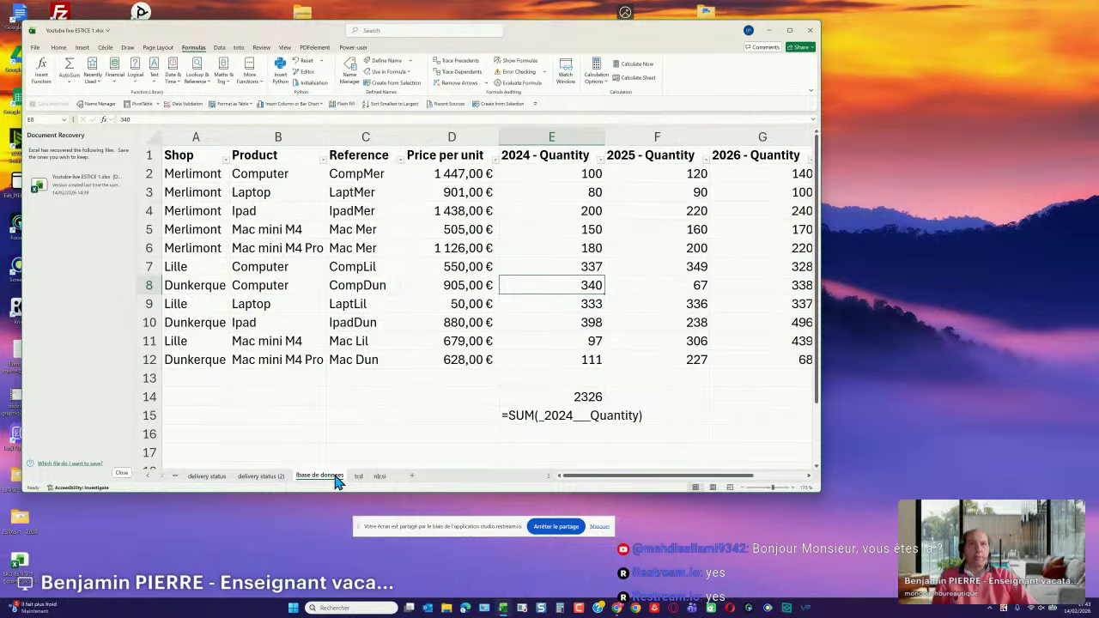
left_click(341, 245)
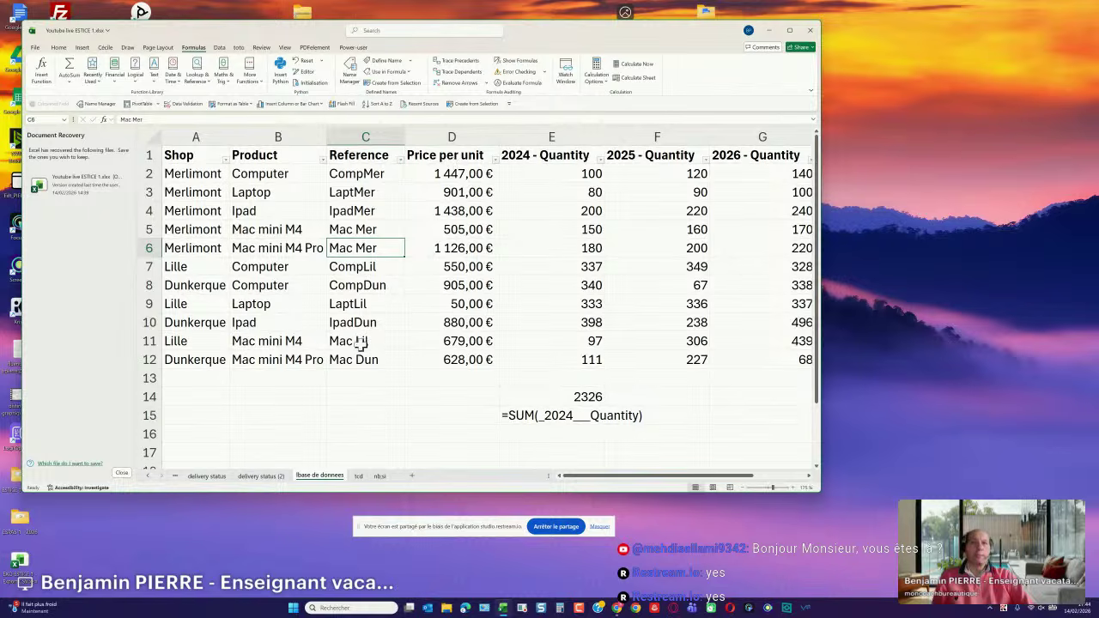
left_click(512, 247)
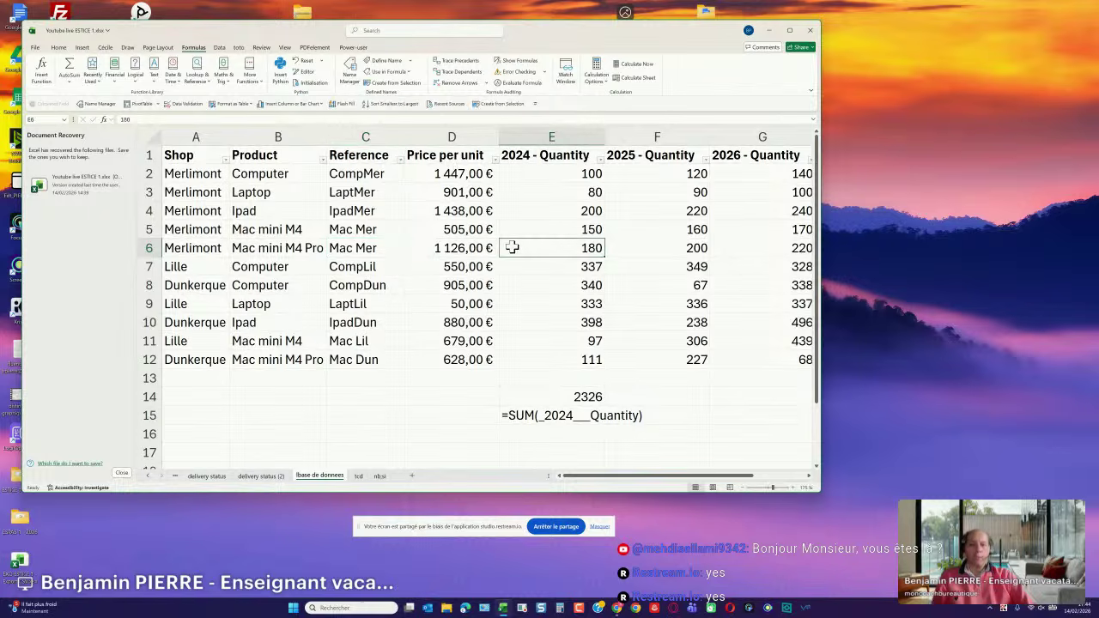
key("ctrl+a")
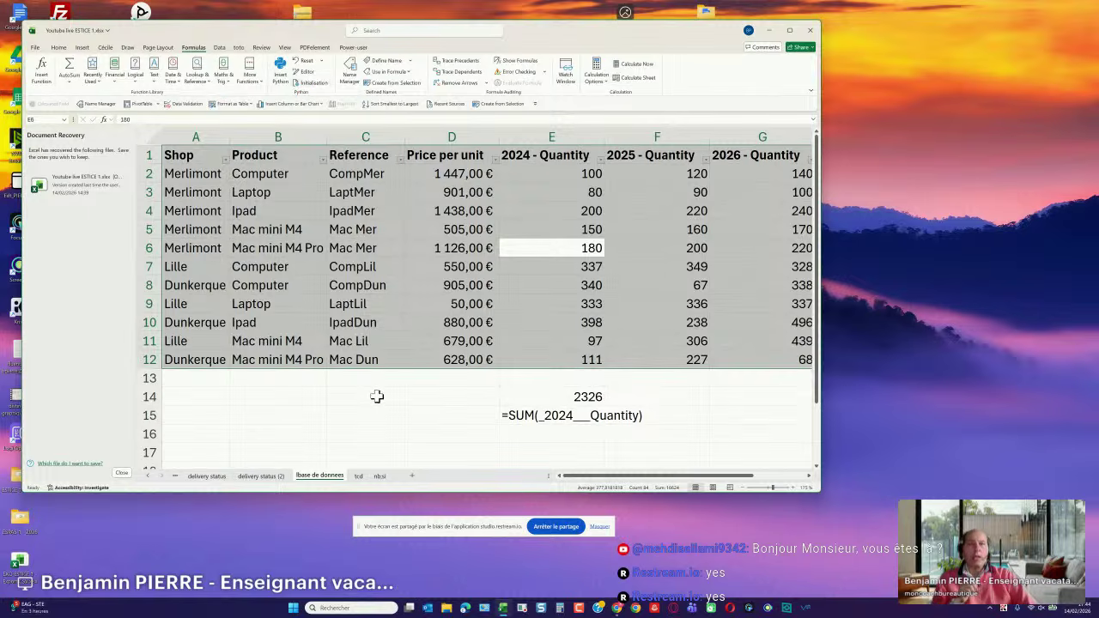
left_click(426, 269)
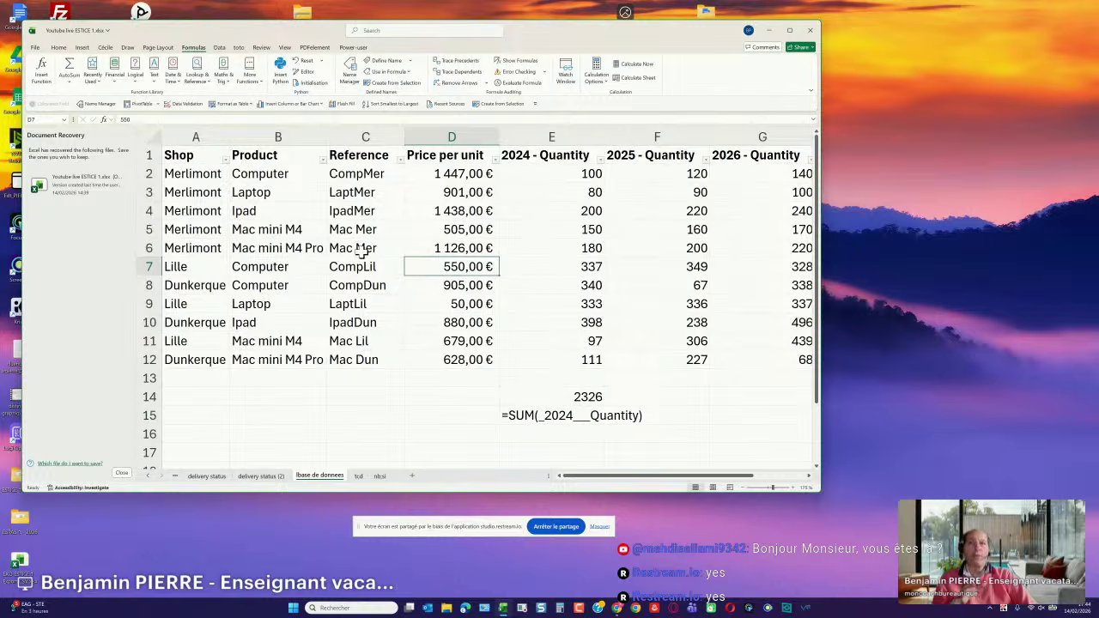
Try to insert a PivotTable from the base de données table at cell C33 of the existing tcd sheet.
left_click(83, 48)
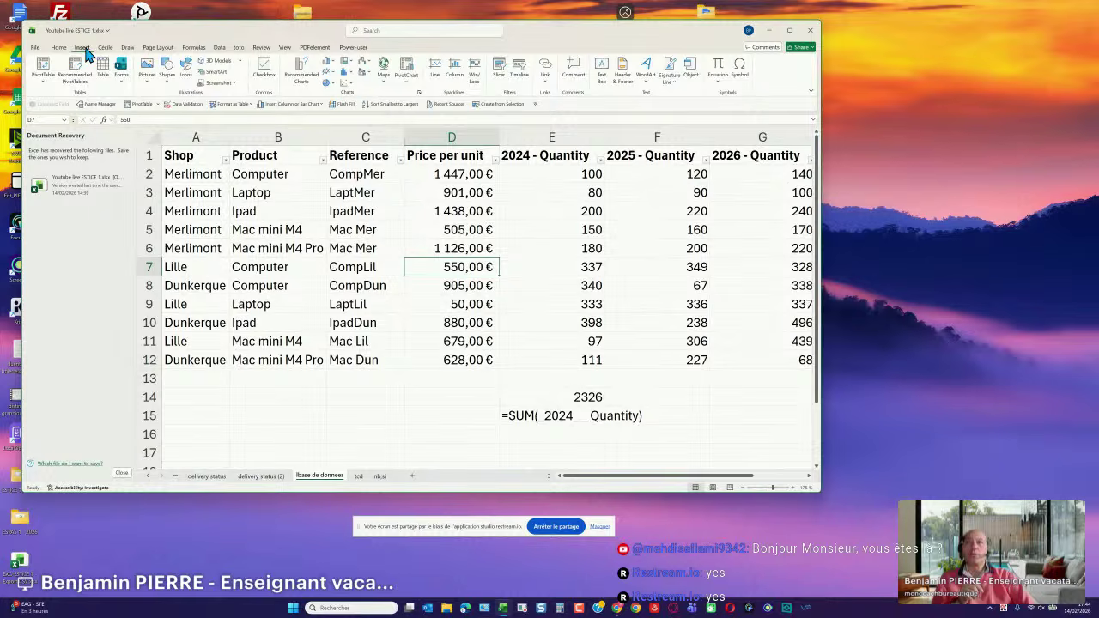
left_click(43, 67)
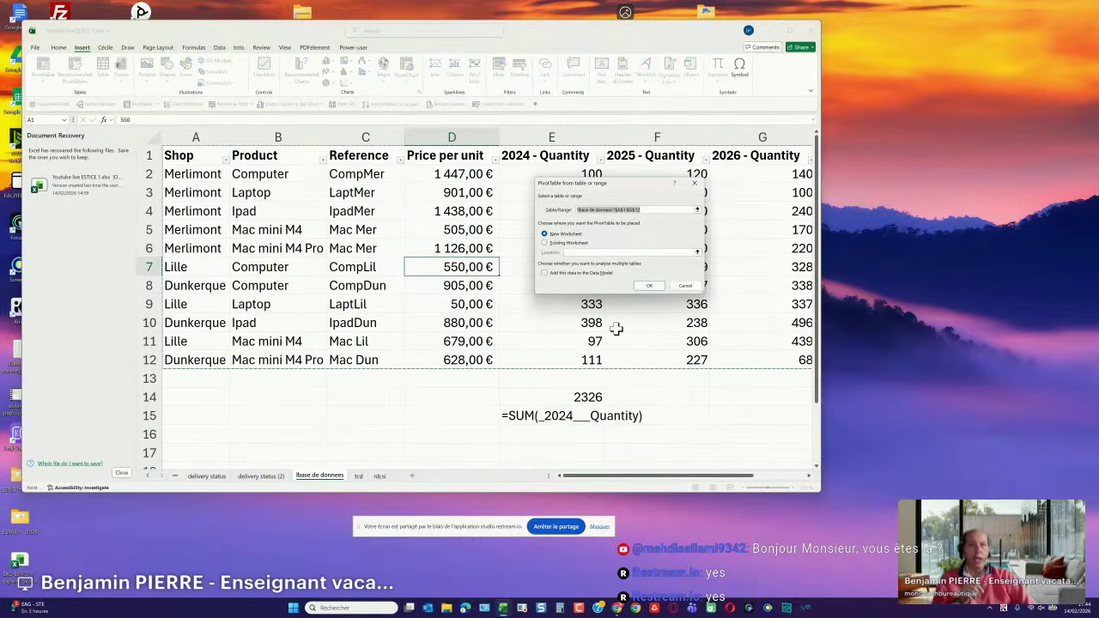
left_click_drag(573, 186, 463, 187)
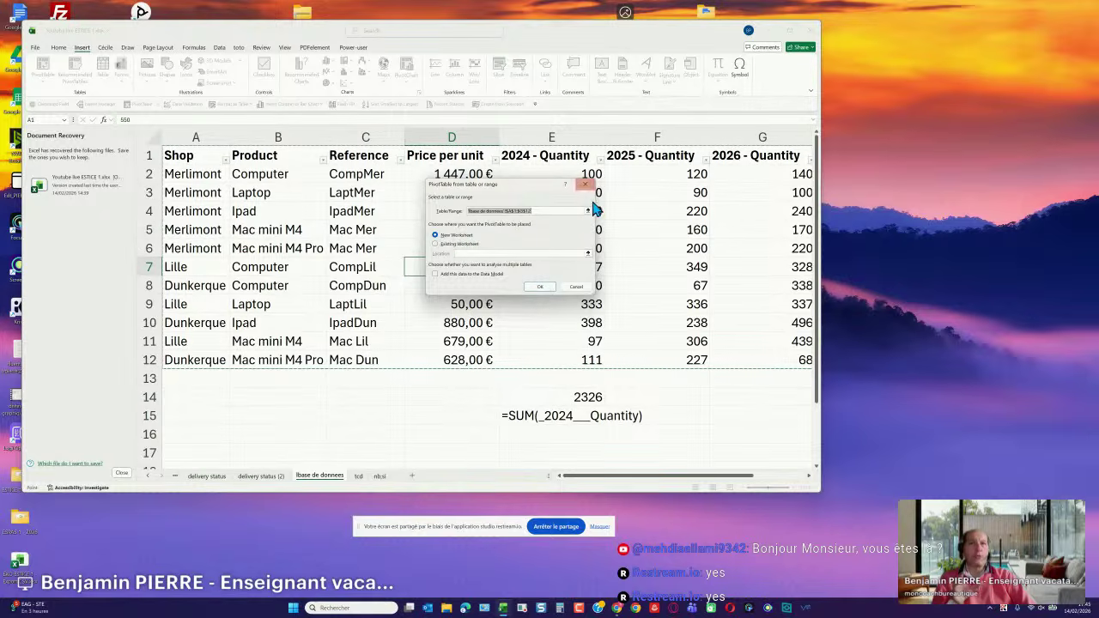
left_click(455, 247)
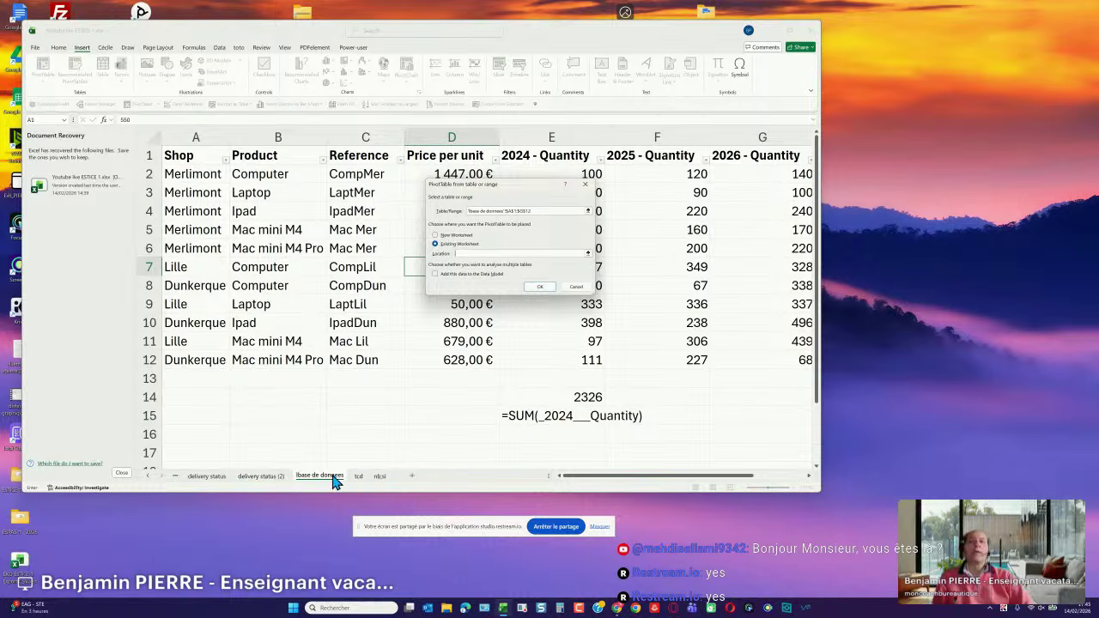
left_click(358, 478)
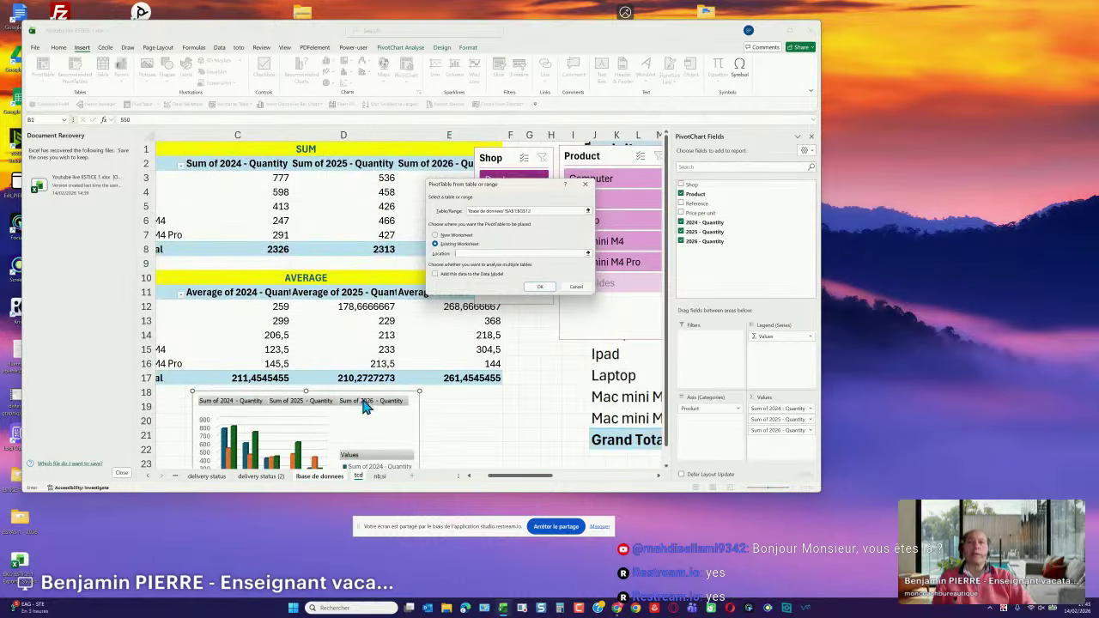
scroll(363, 407, "down", 6)
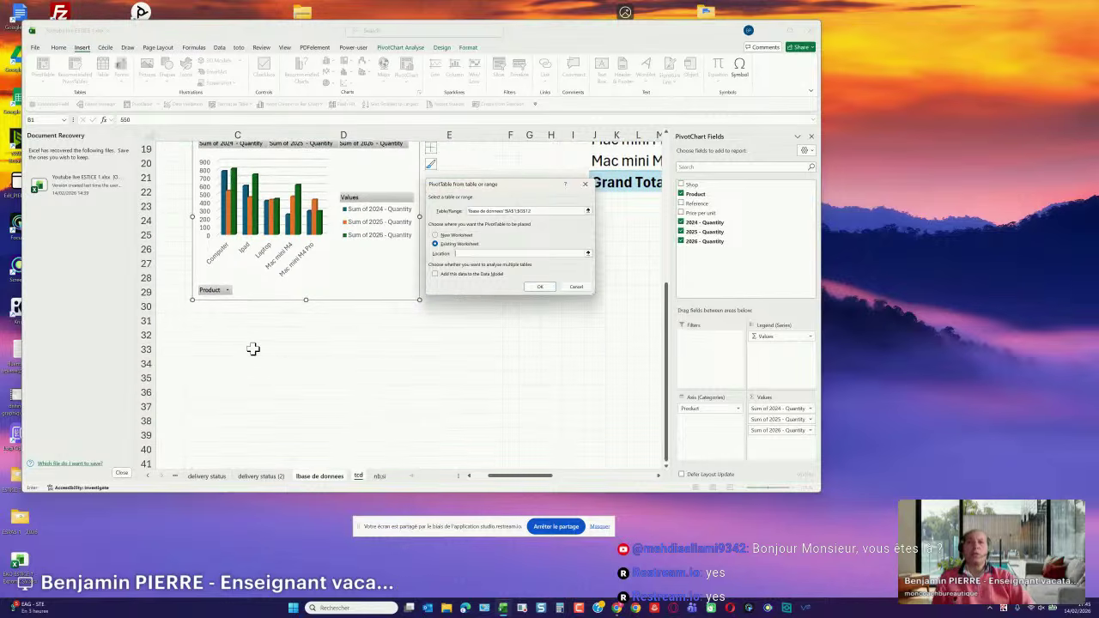
left_click(253, 349)
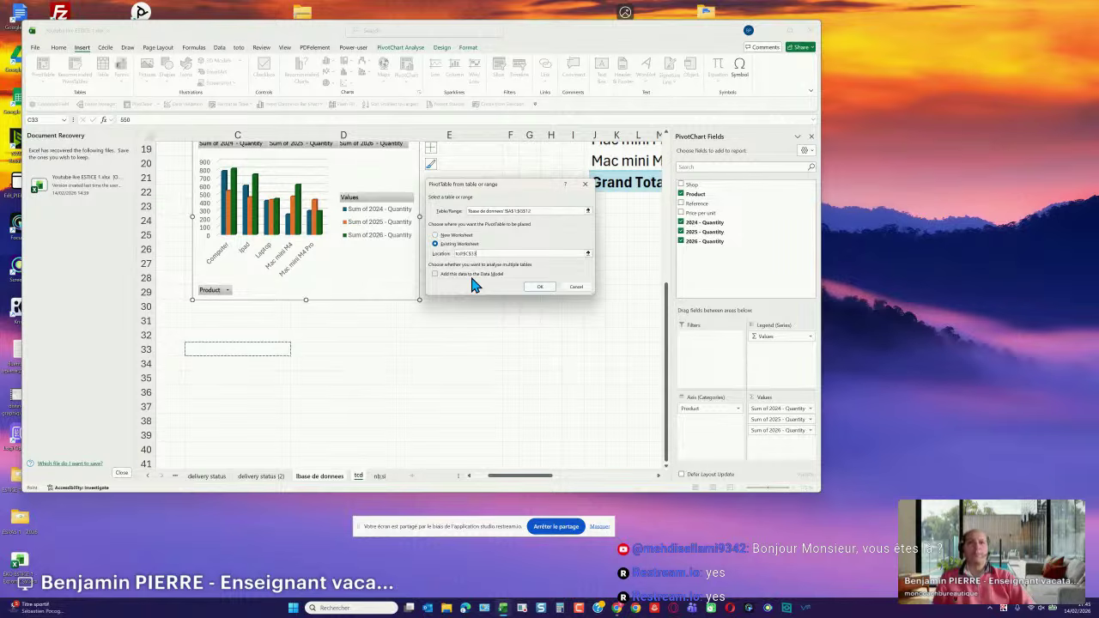
left_click(571, 286)
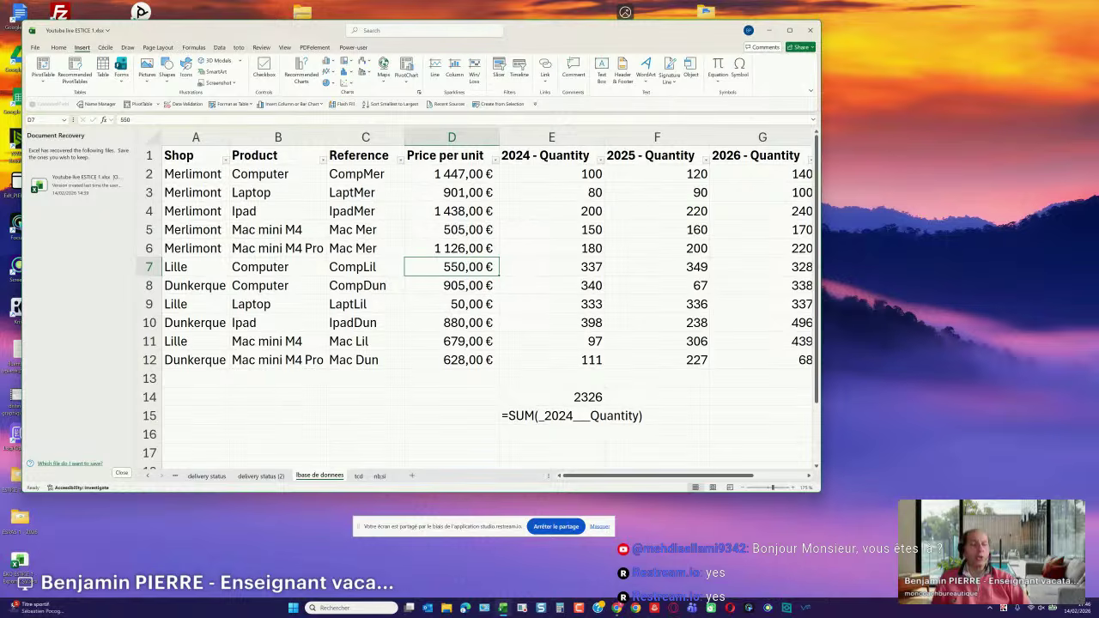
Look over the sum and average pivot tables and their slicers on the tcd sheet.
key("alt+Tab")
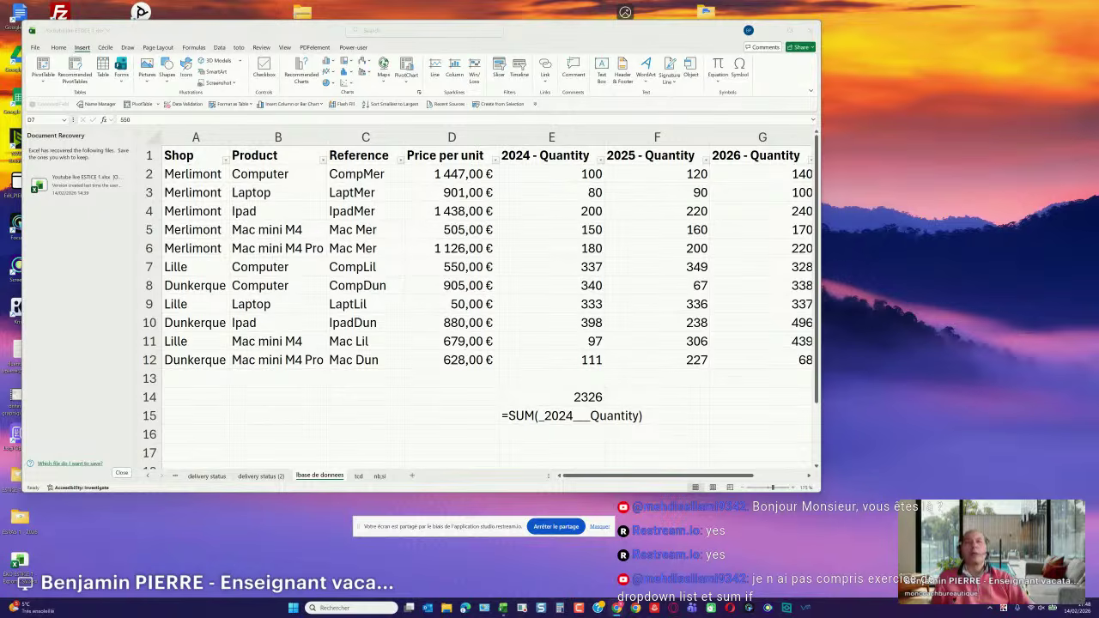
left_click(492, 432)
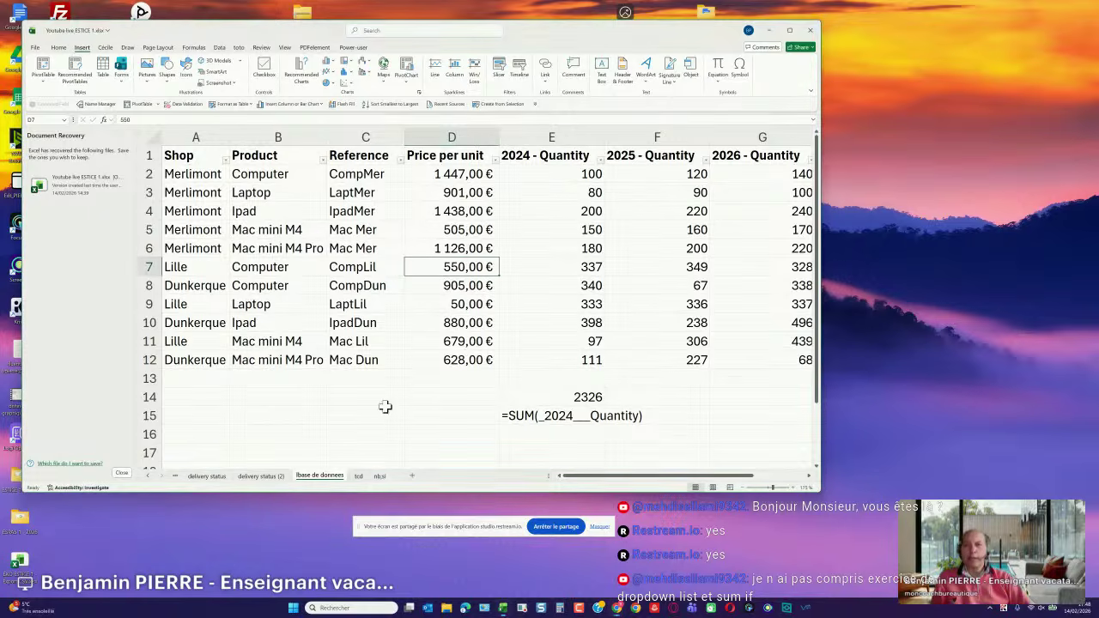
left_click(358, 476)
scroll(445, 393, "up", 5)
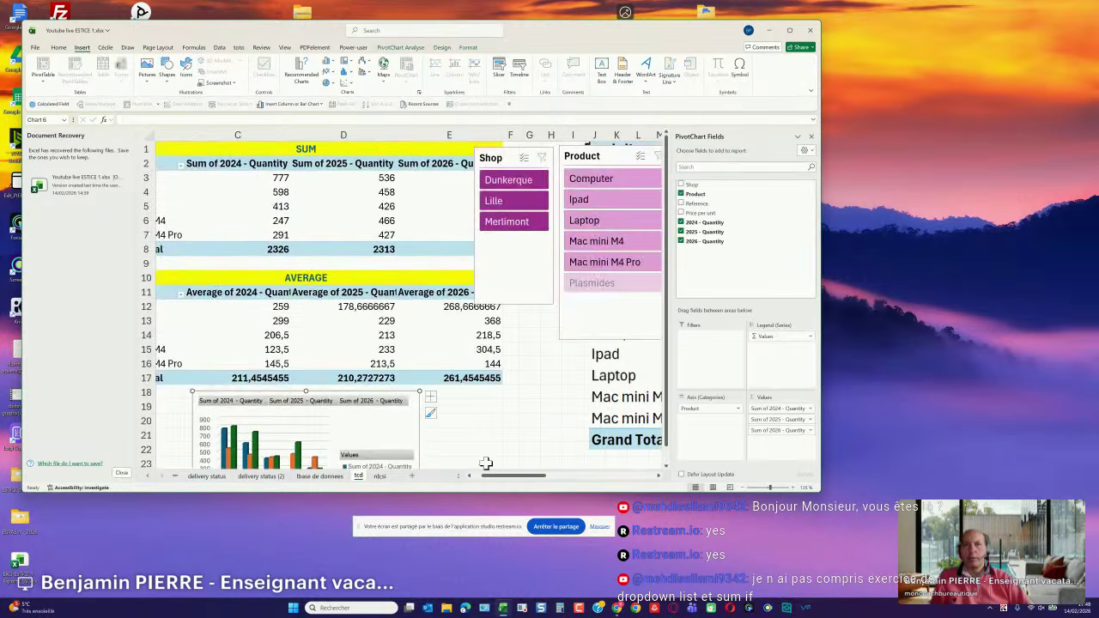
left_click_drag(493, 477, 553, 484)
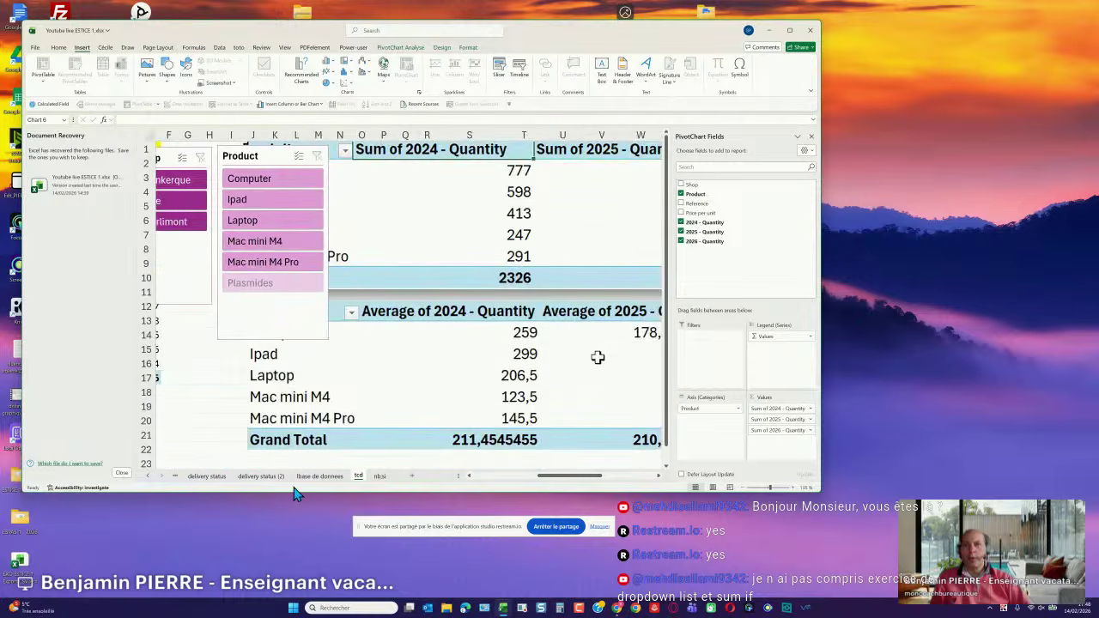
On the delivery status (2) sheet, move the Delivery status slicer down to uncover the upper rows of the product pivot table.
left_click(261, 476)
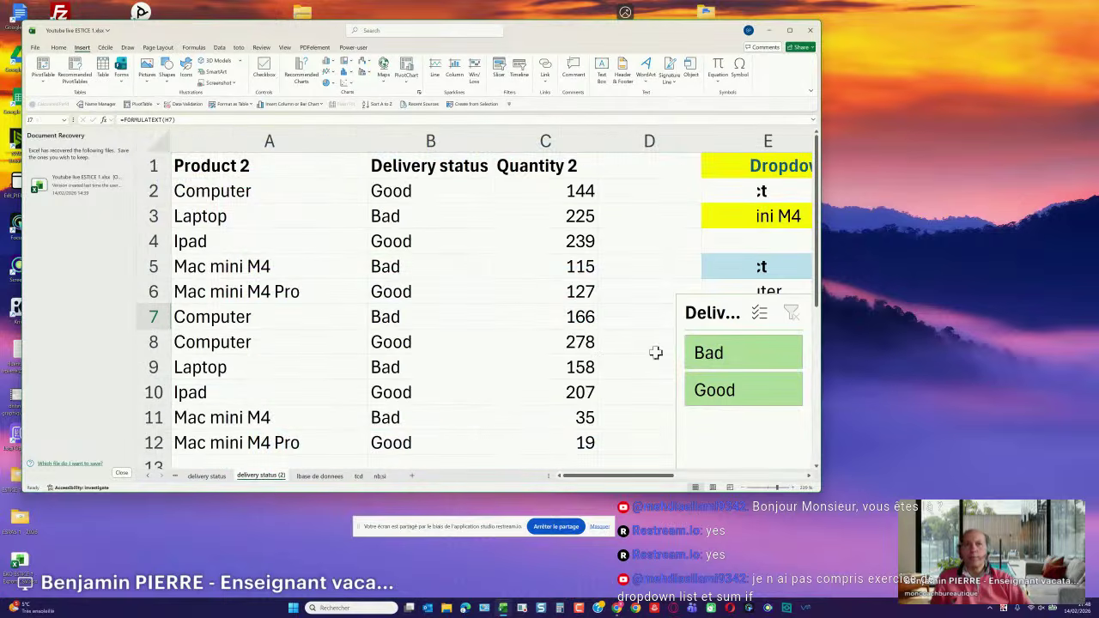
left_click_drag(716, 308, 727, 395)
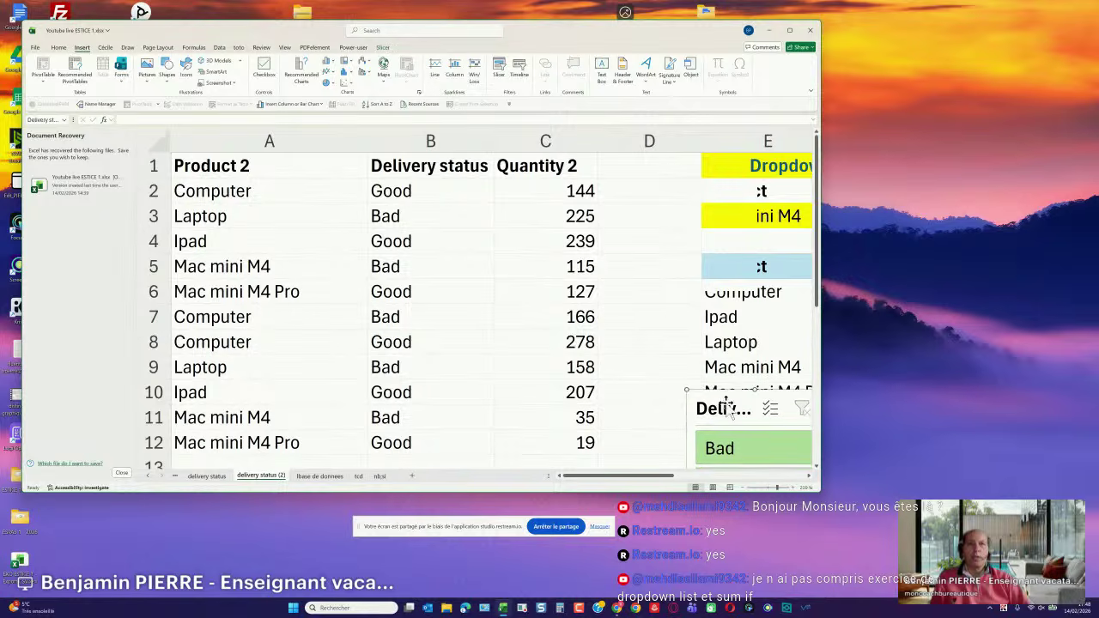
left_click_drag(668, 477, 719, 479)
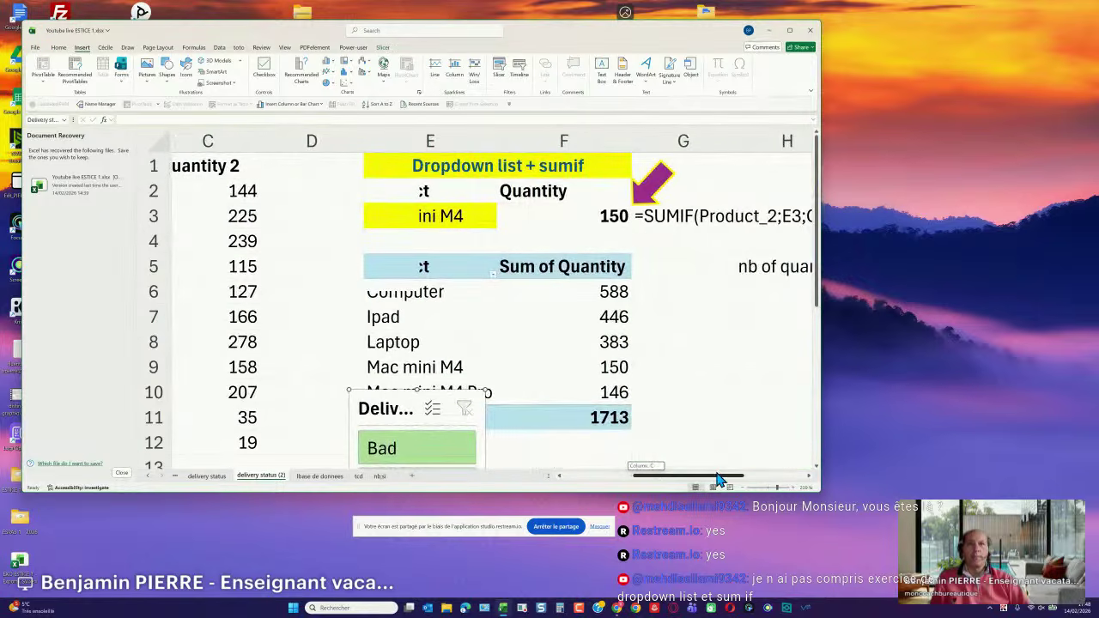
left_click(464, 192)
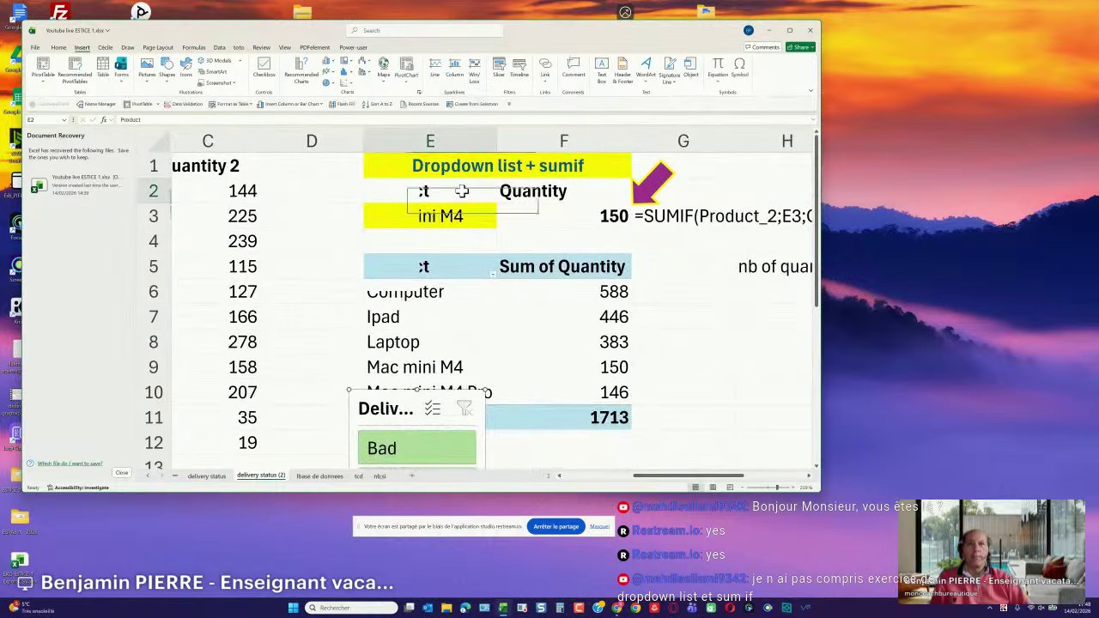
In the data validation of cell E3, reset the allowed values to Any value and set them to List again.
left_click(455, 218)
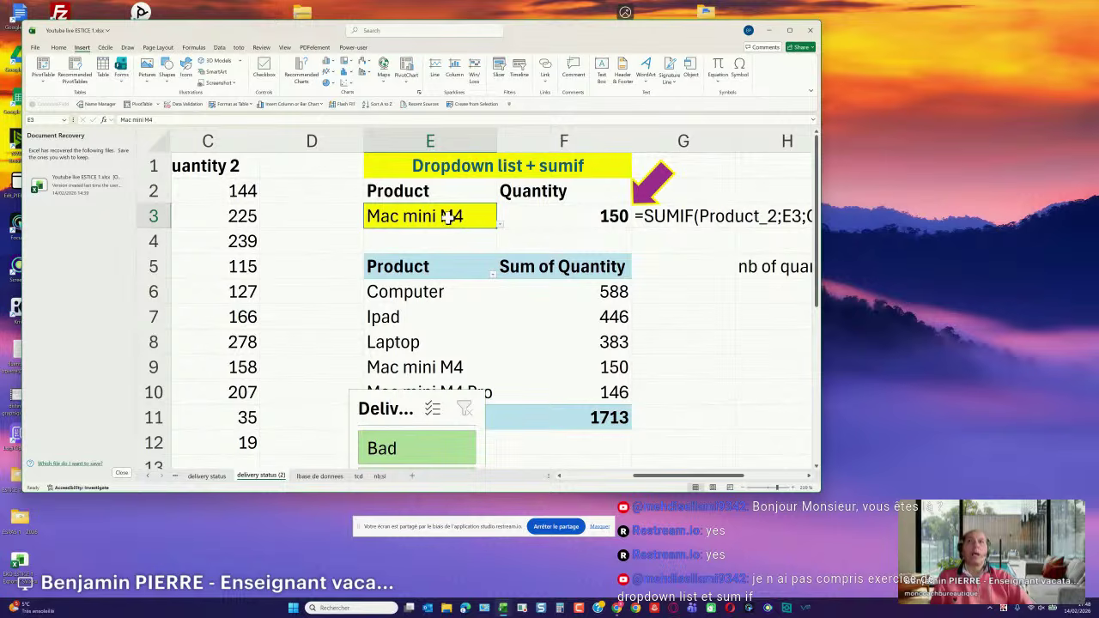
left_click(218, 49)
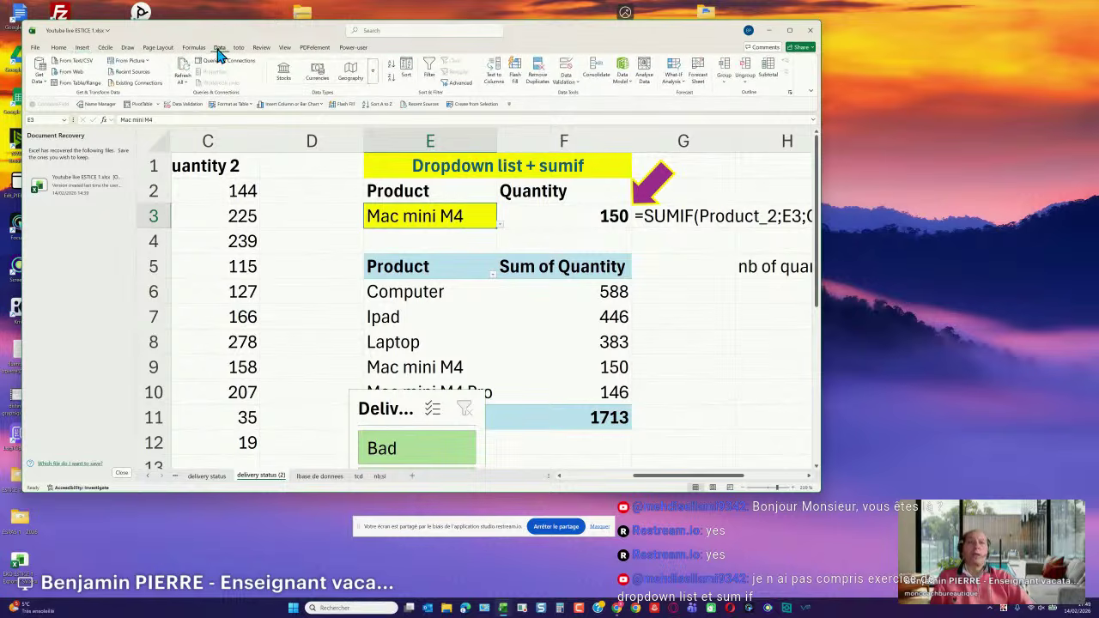
left_click(566, 68)
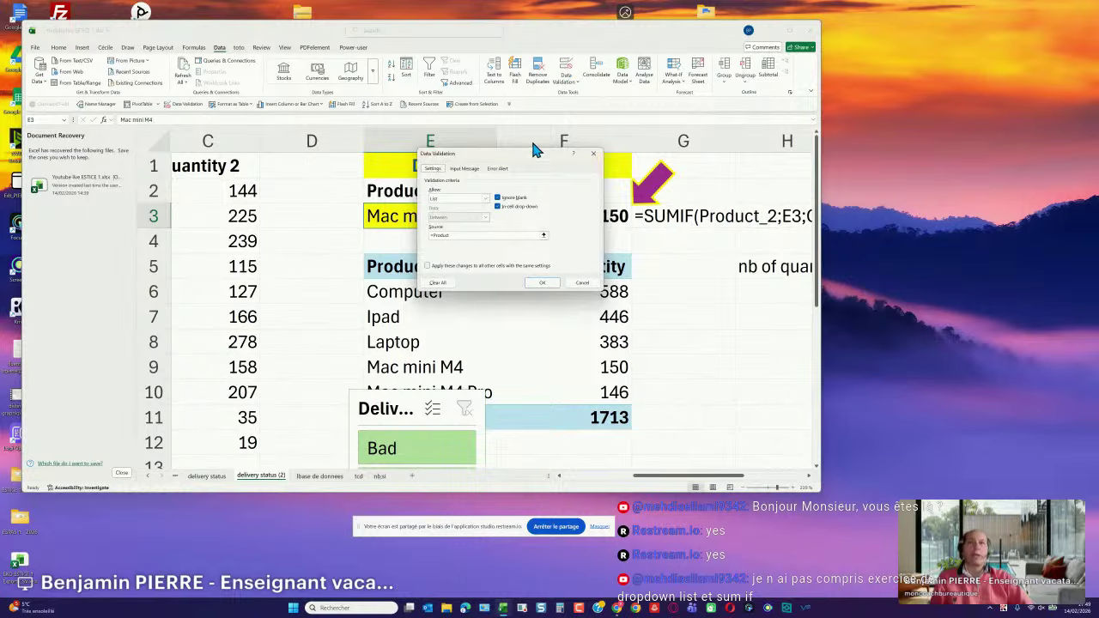
left_click(485, 198)
left_click(468, 206)
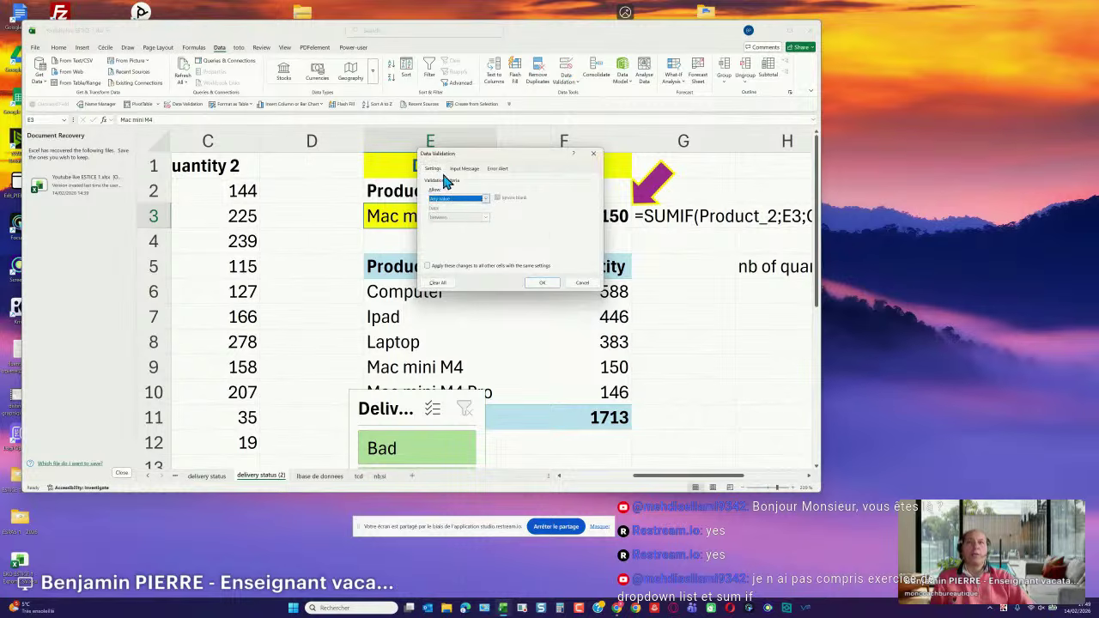
left_click_drag(485, 157, 320, 162)
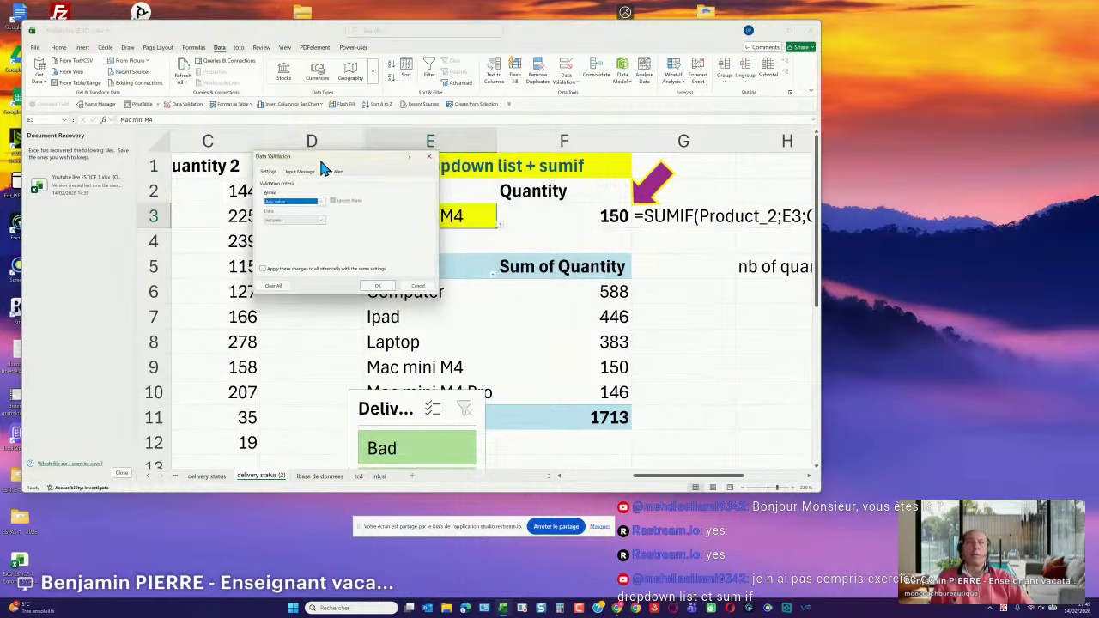
left_click(318, 203)
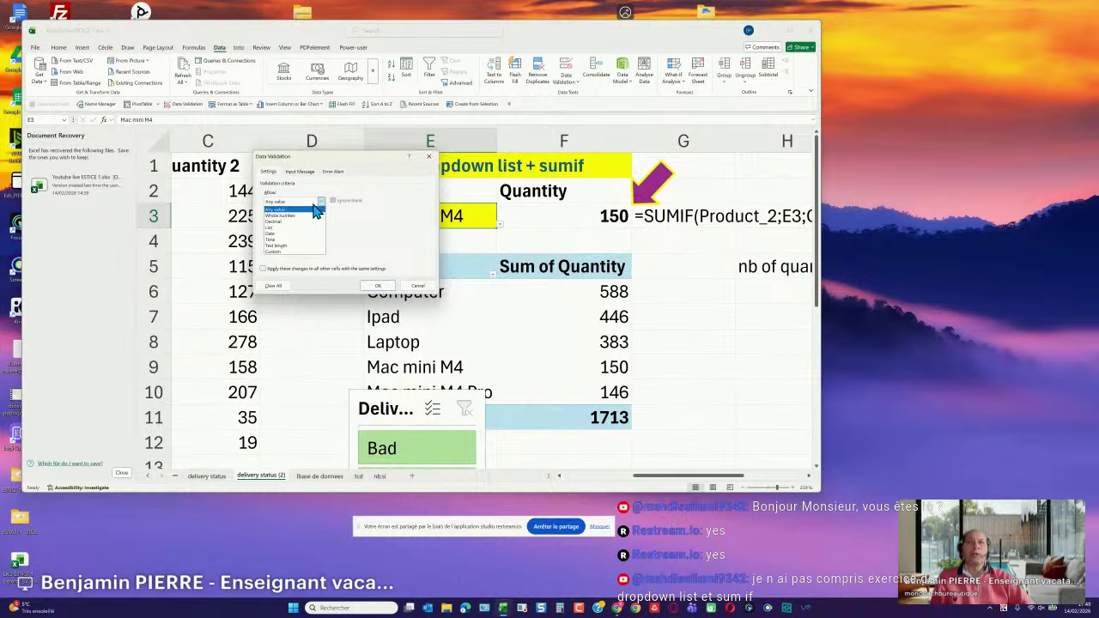
left_click(297, 227)
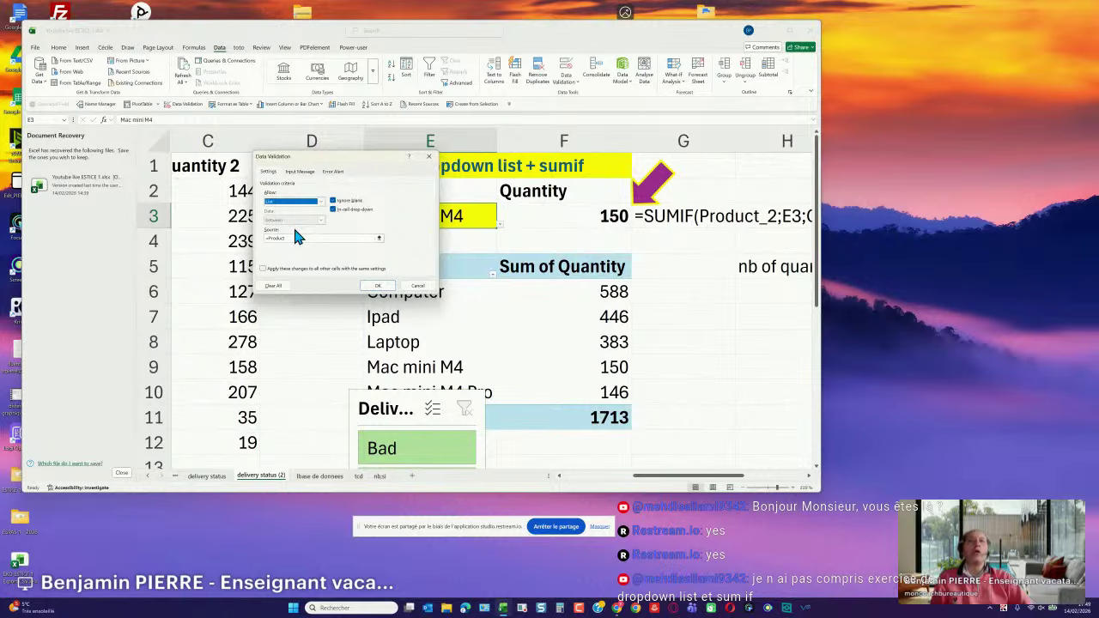
Replace the validation list source with the products in A2:A12, the named range Product, and apply the validation.
left_click(299, 238)
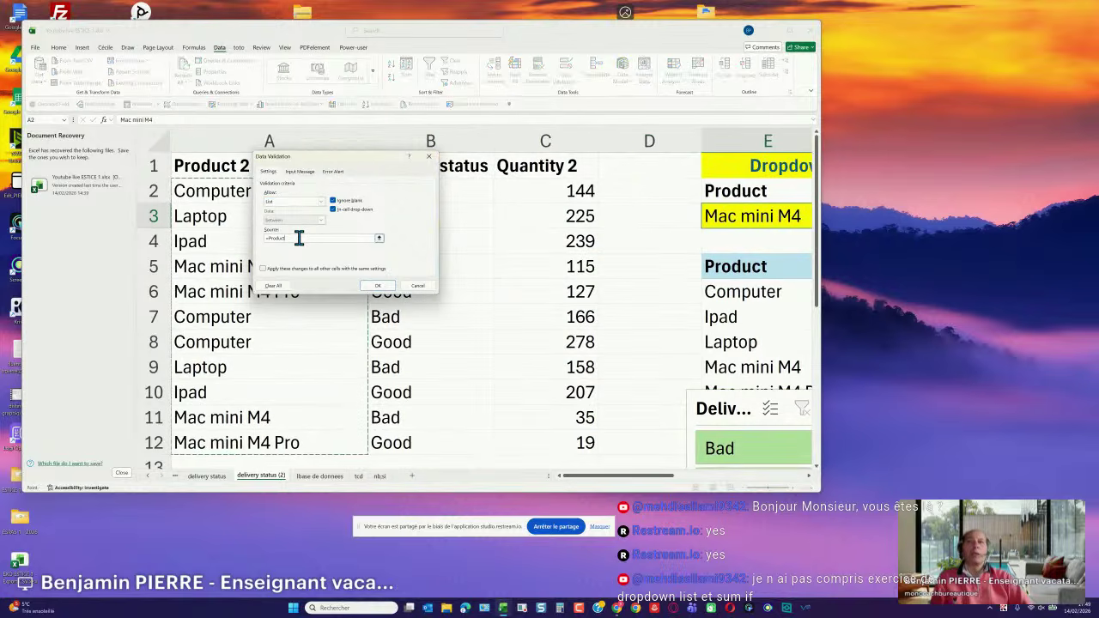
left_click_drag(297, 238, 266, 242)
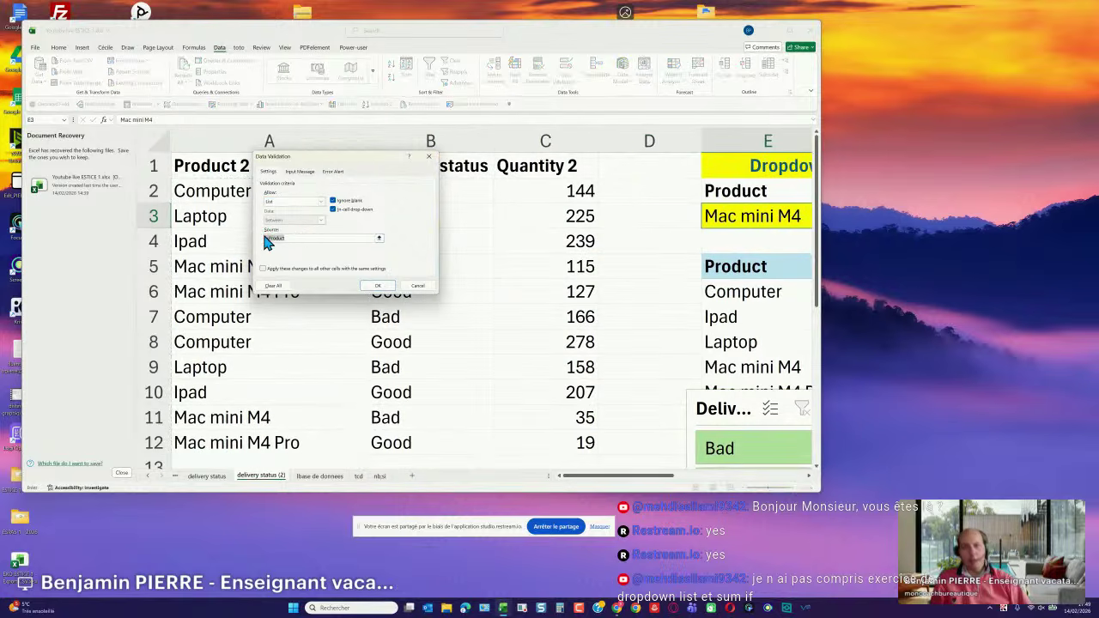
key("BackSpace")
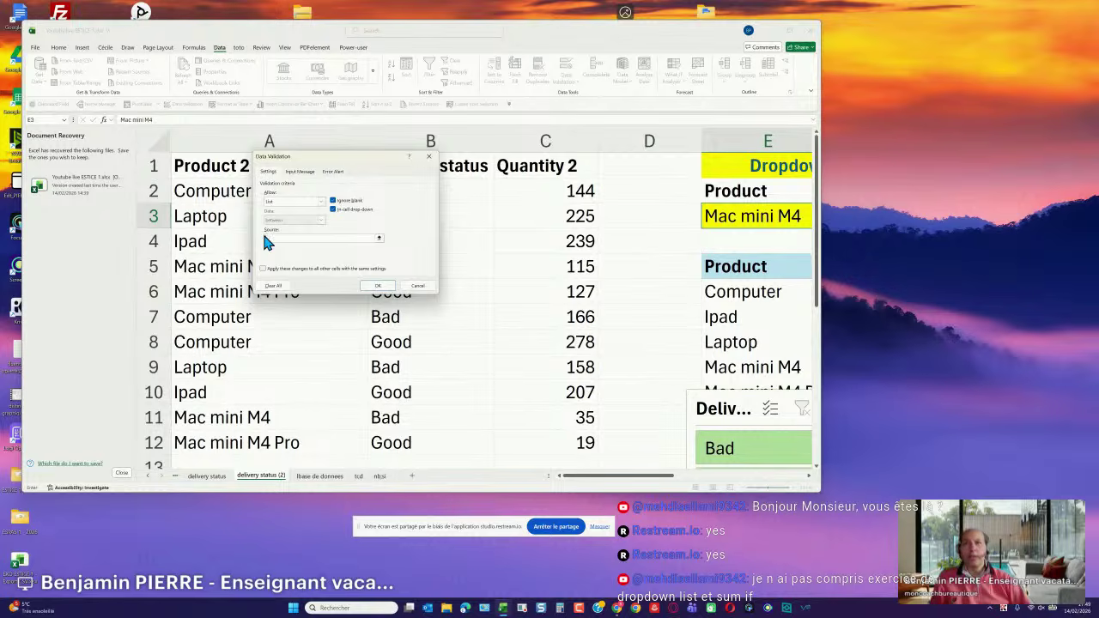
left_click_drag(300, 159, 461, 163)
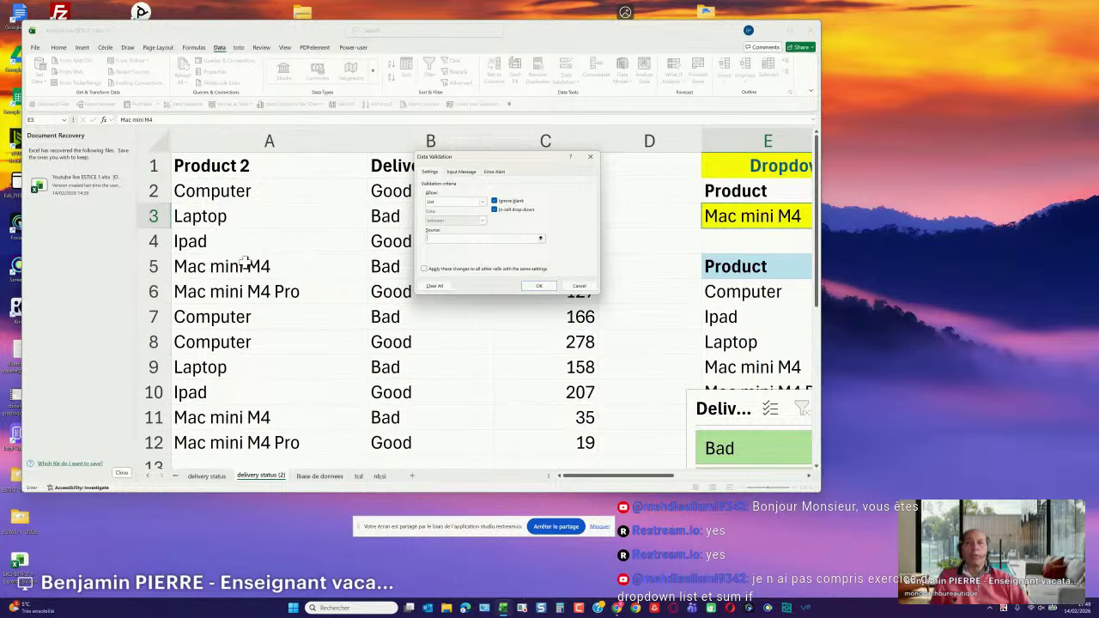
left_click_drag(237, 196, 259, 371)
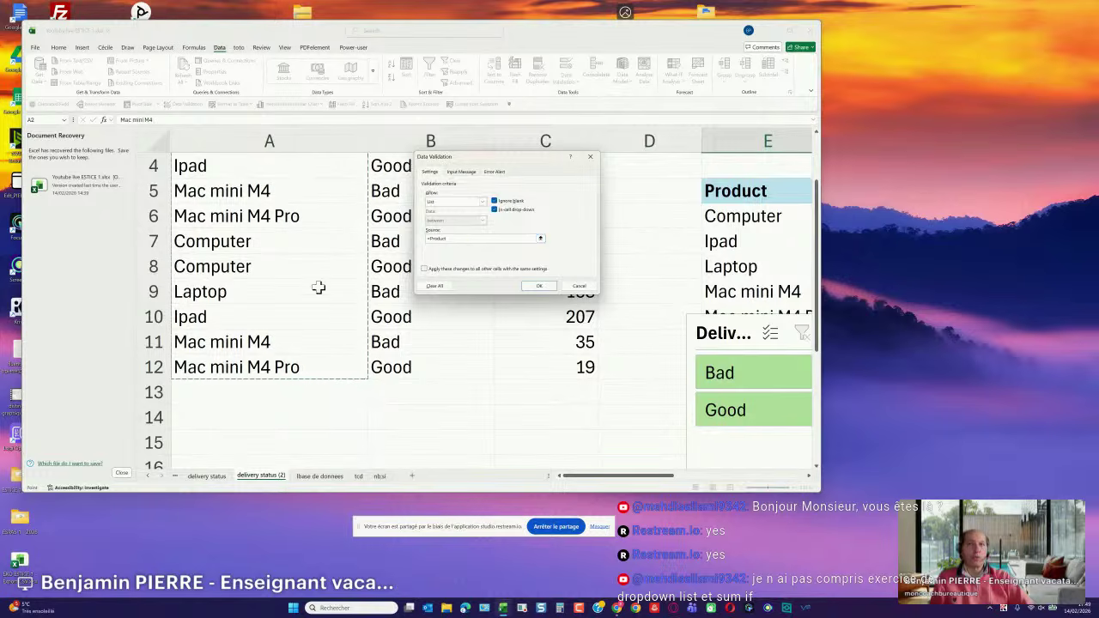
left_click(539, 285)
Choose Mac mini M4 Pro from the product drop-down list in cell E3.
scroll(613, 306, "up", 1)
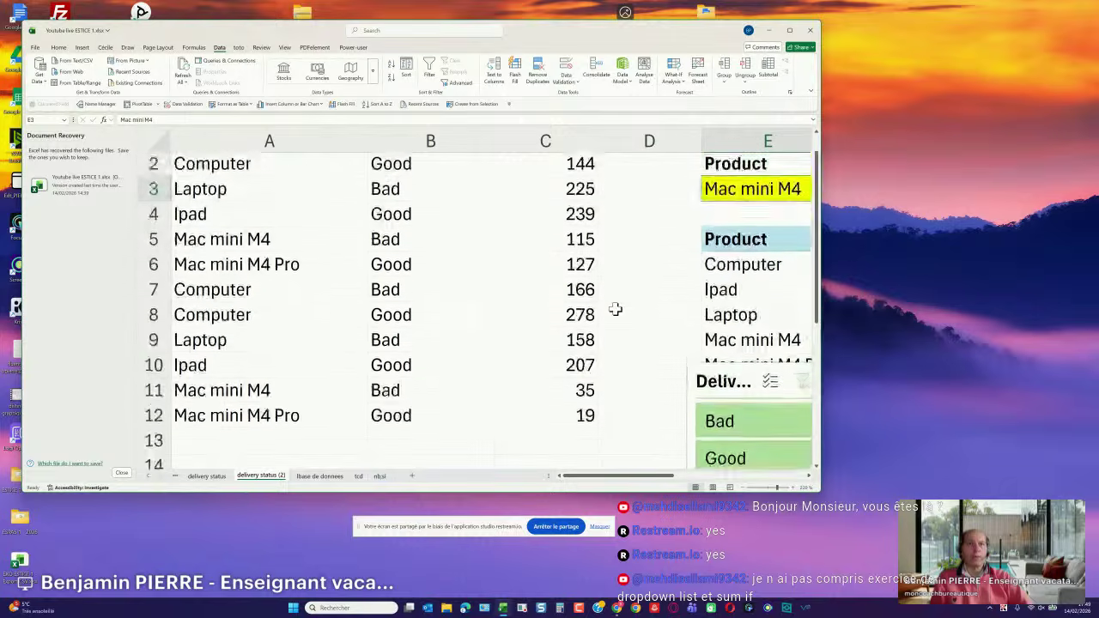
left_click_drag(648, 475, 687, 476)
left_click(650, 224)
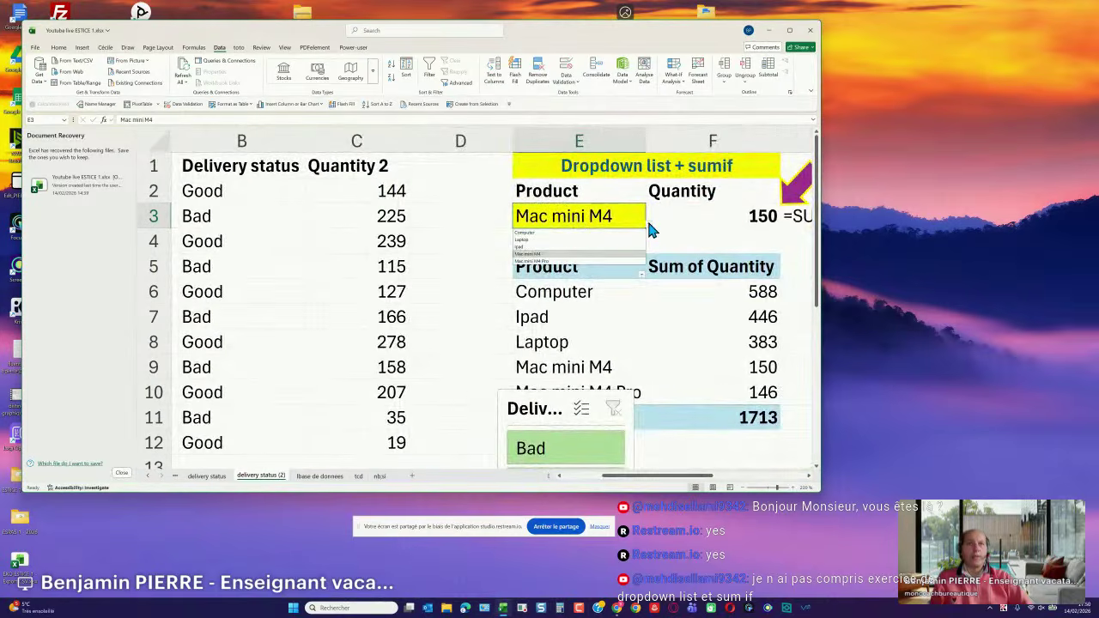
left_click(555, 261)
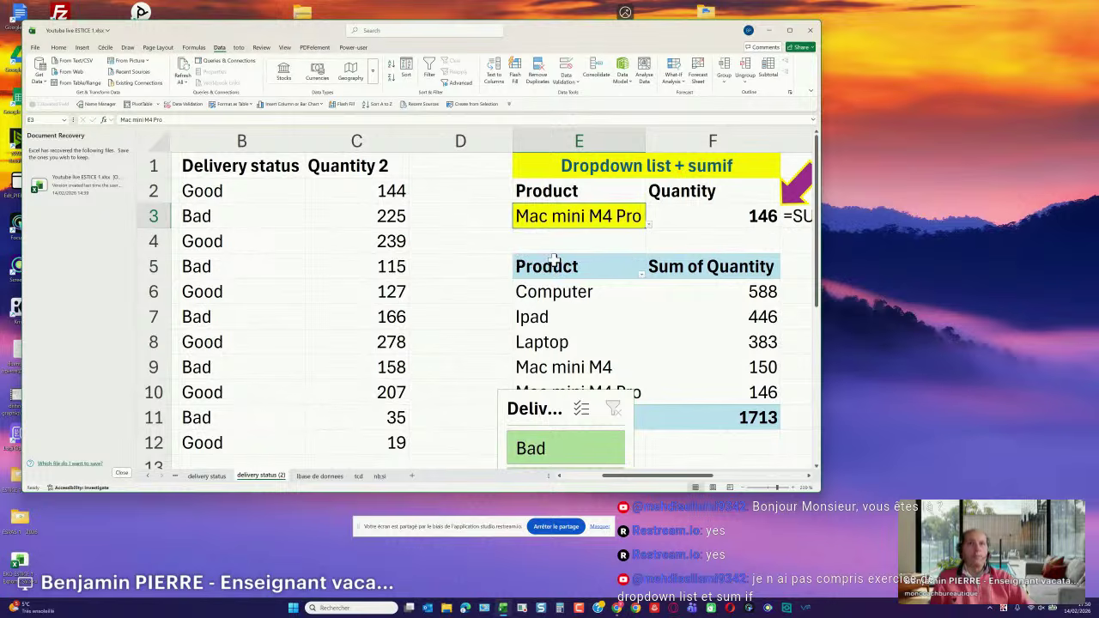
Close the Document Recovery pane and clear the existing SUMIF formula from cell F3.
left_click(720, 216)
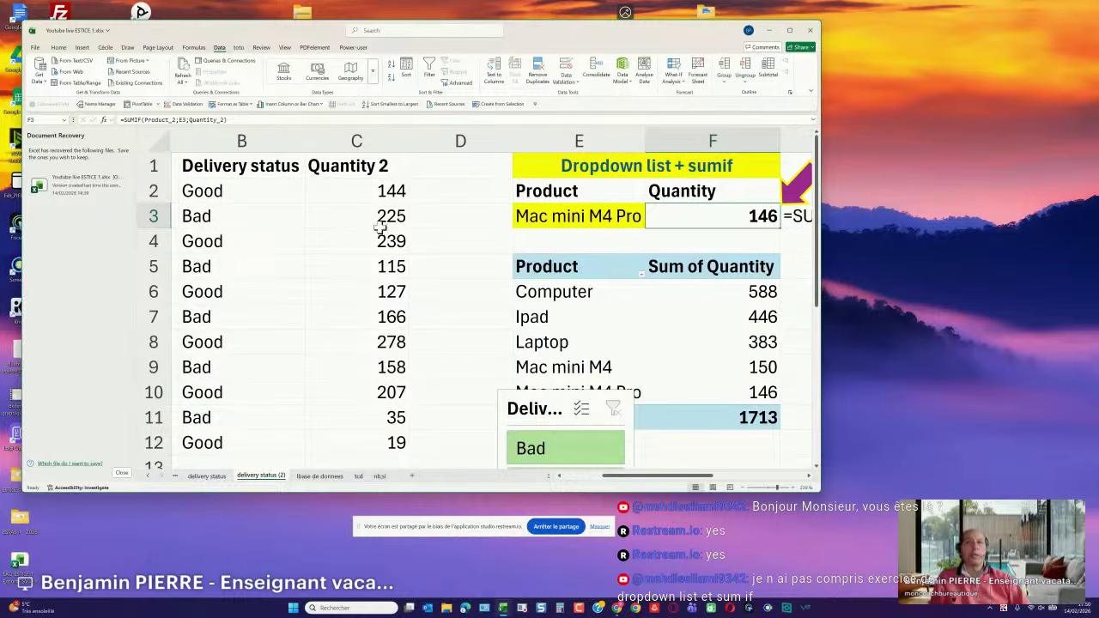
left_click(124, 474)
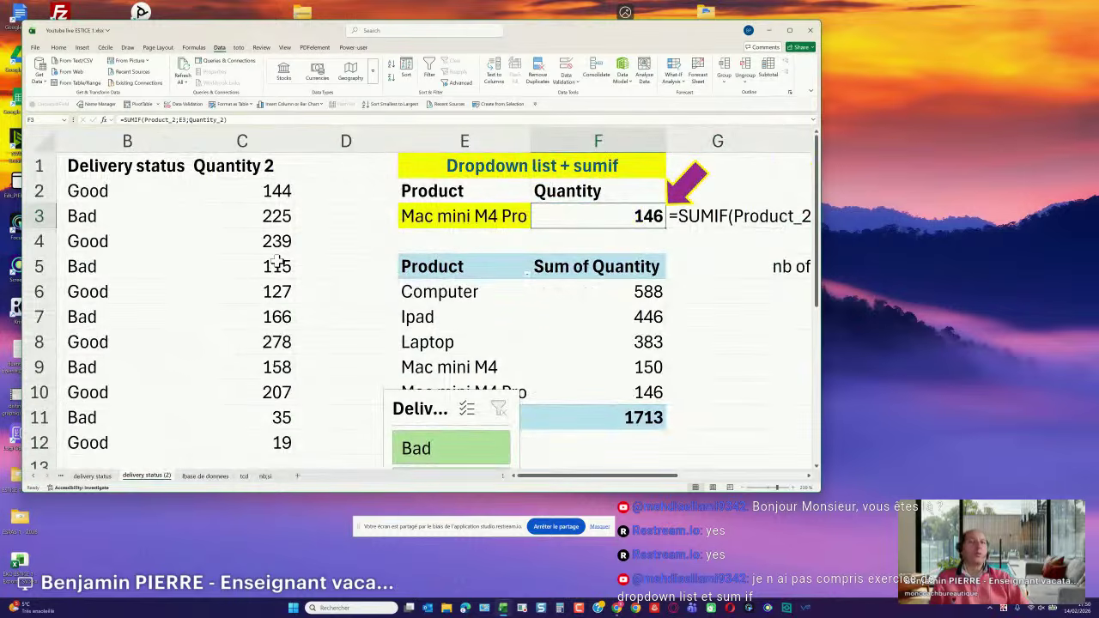
double_click(623, 216)
double_click(628, 217)
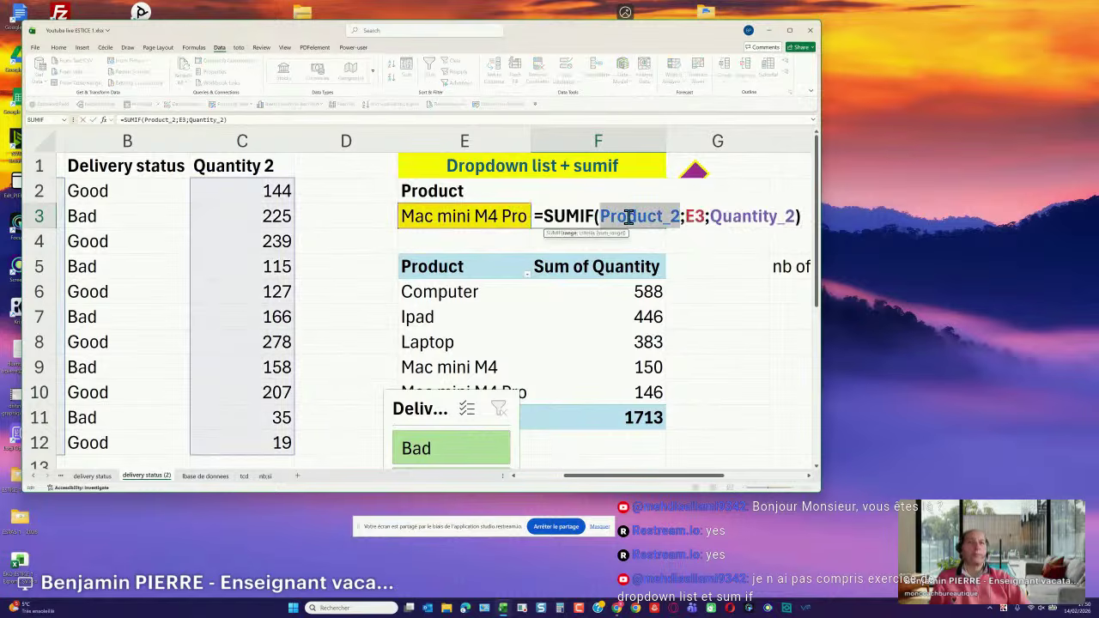
triple_click(628, 217)
key("Delete")
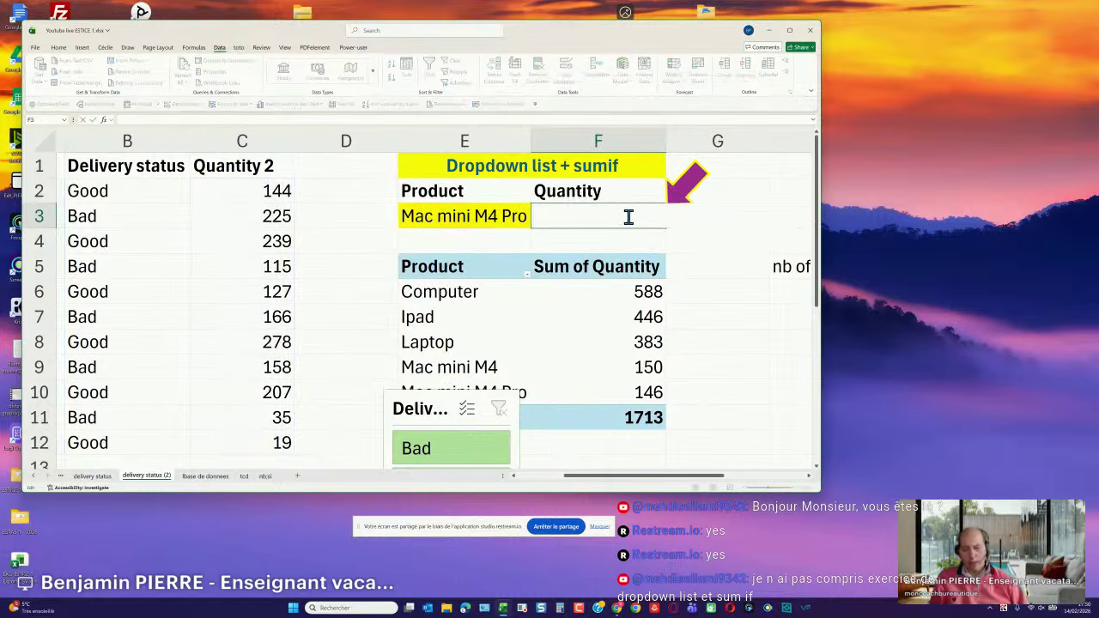
Start a SUMIF formula in F3 with the products in A2:A12, the named range Product, as its range.
type("=")
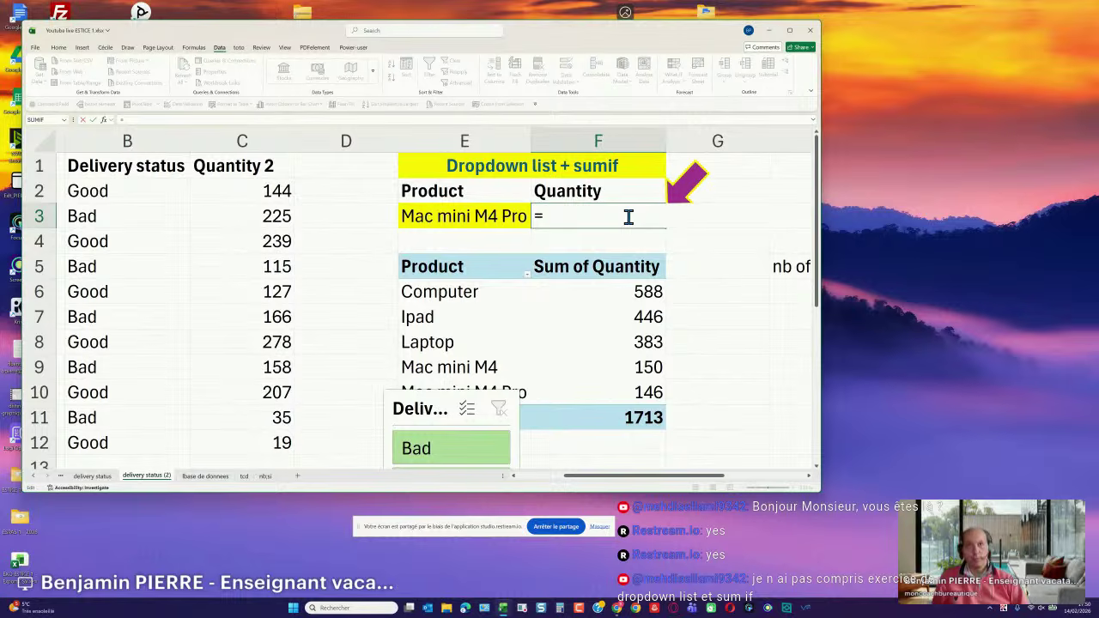
type("sumif(")
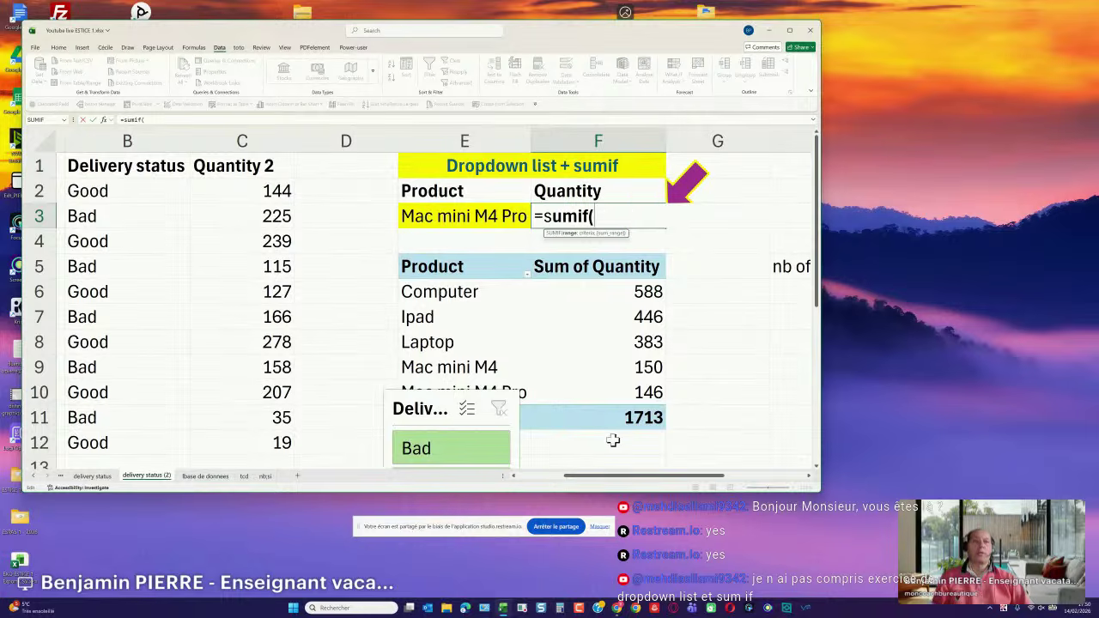
left_click_drag(639, 475, 587, 475)
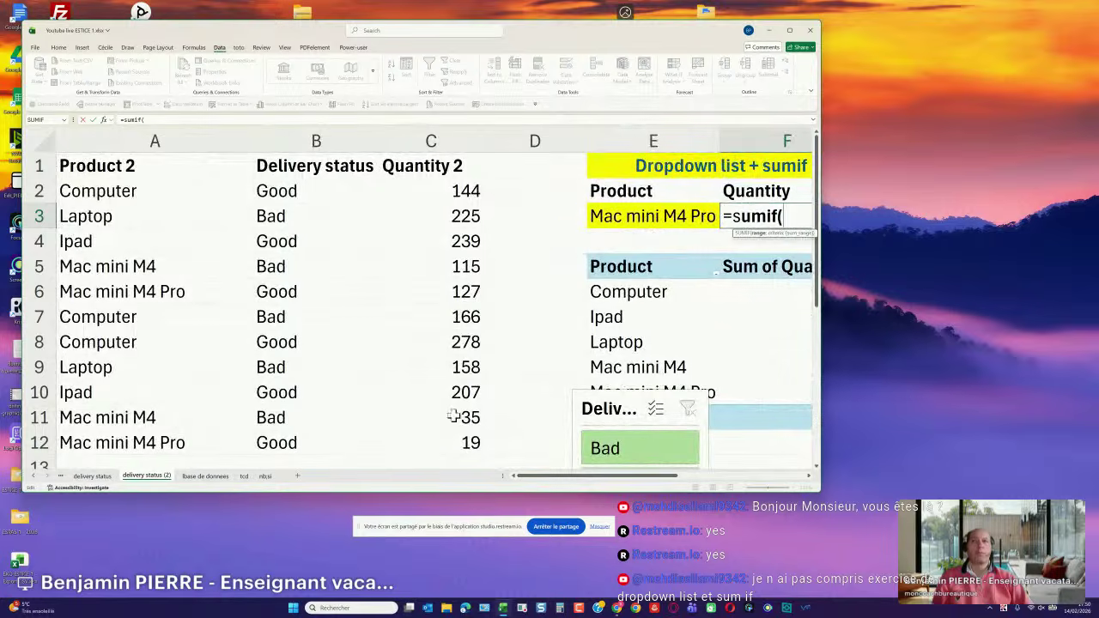
left_click_drag(132, 195, 132, 444)
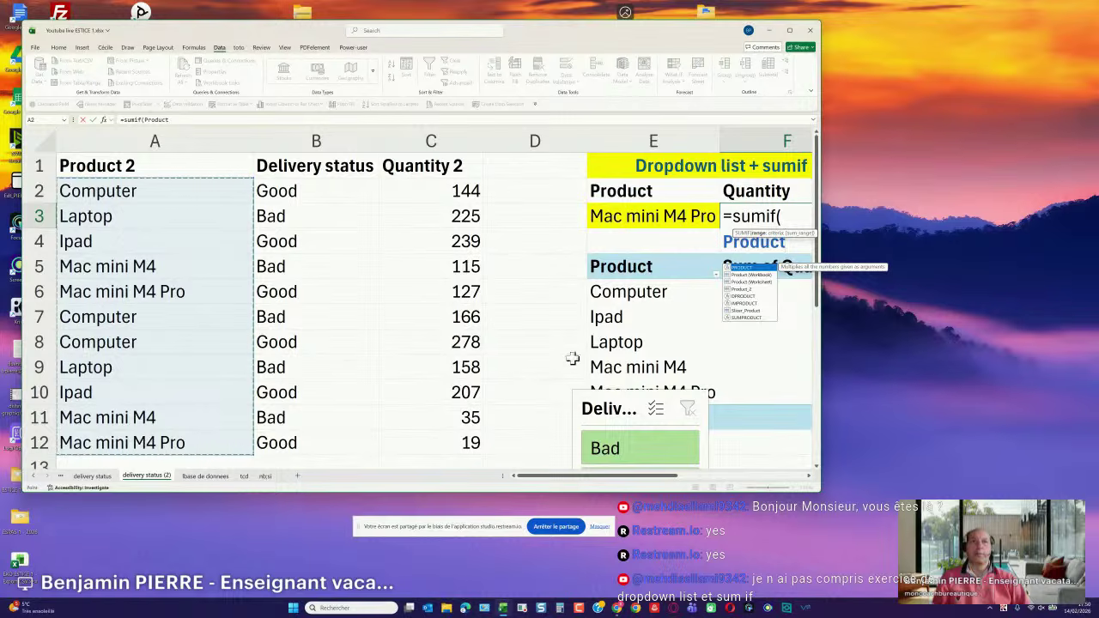
left_click_drag(640, 482, 699, 483)
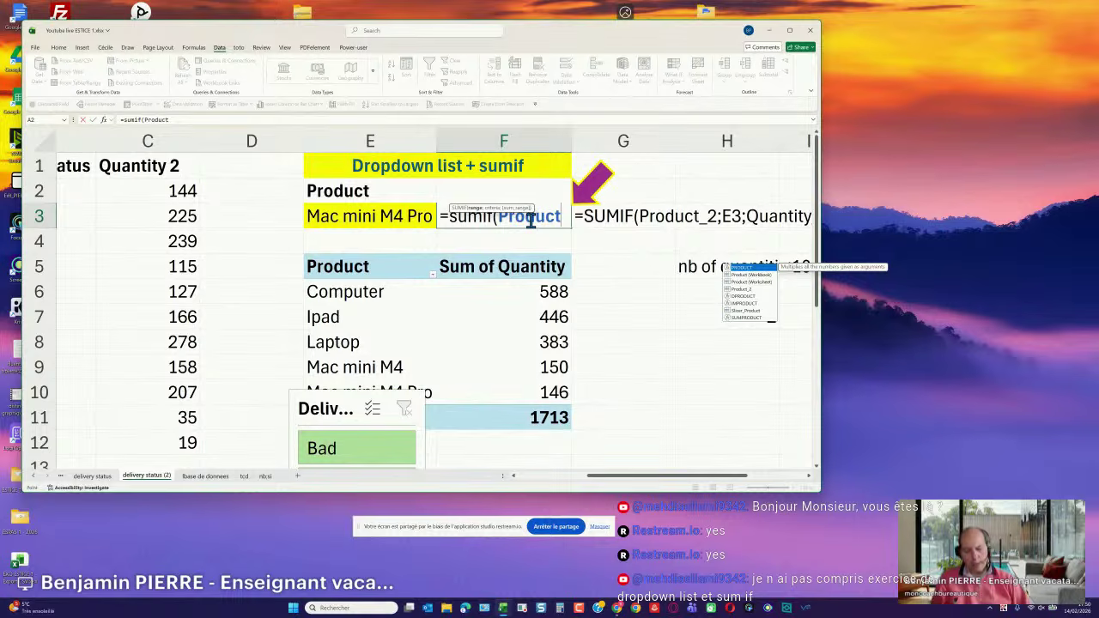
Complete the SUMIF in F3 with cell E3 as criteria and C2:C12, the named range Quantity, as sum range.
type(";")
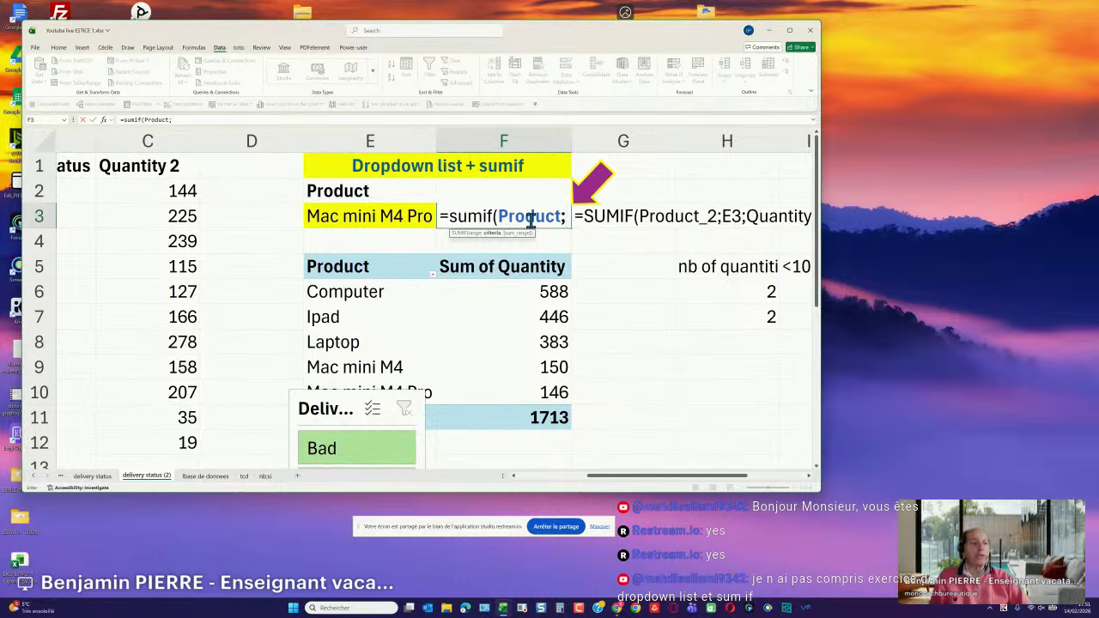
left_click(372, 215)
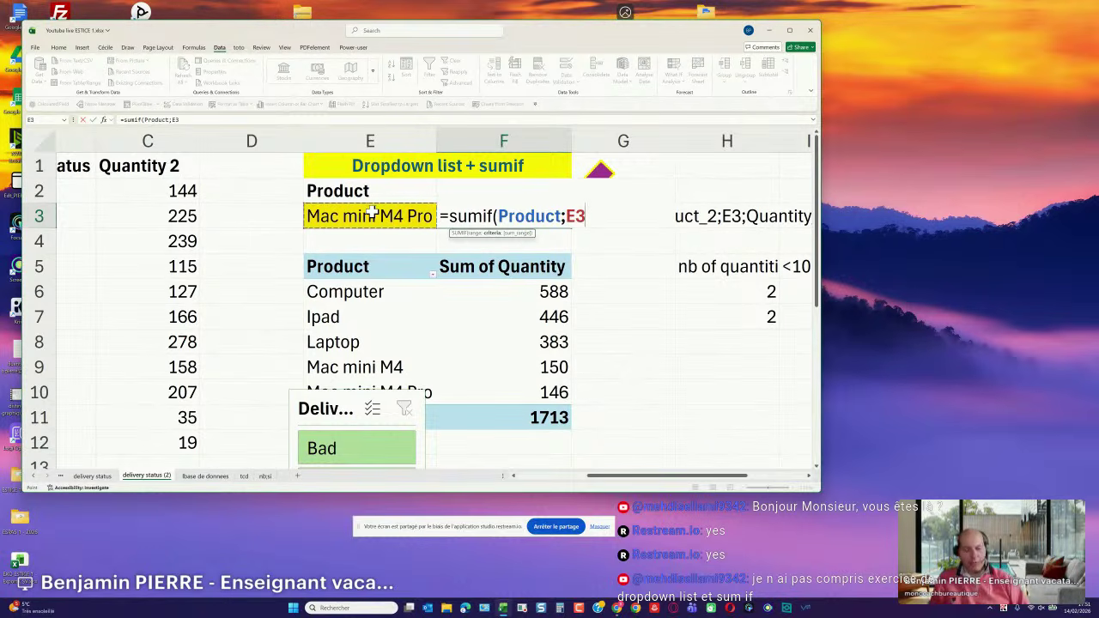
type(";")
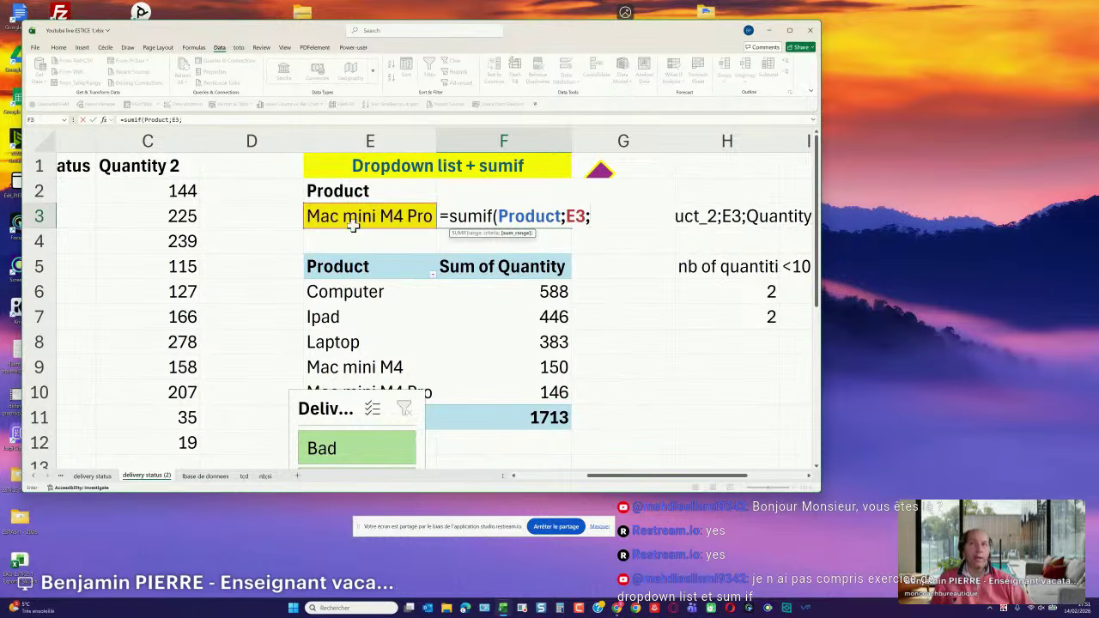
left_click(168, 190)
left_click_drag(168, 191, 172, 450)
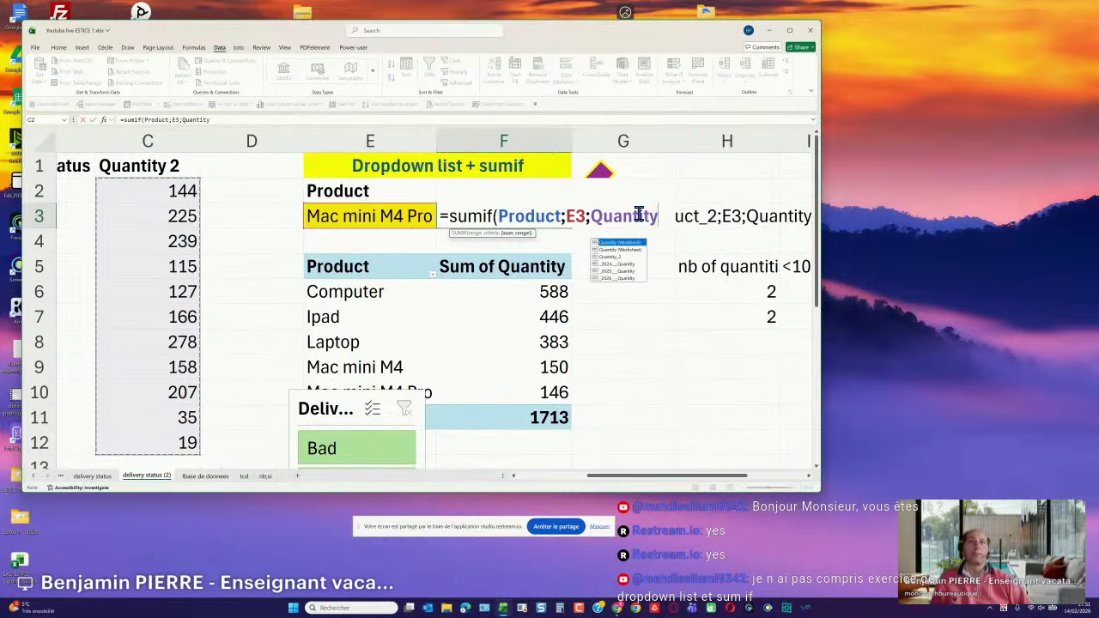
key("Return")
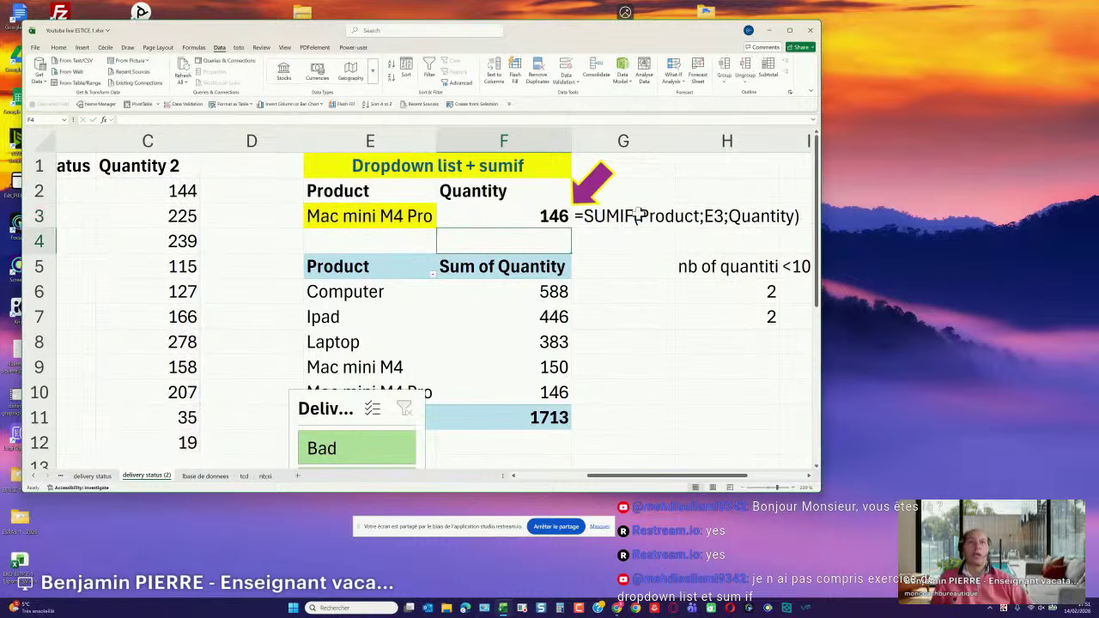
Check the drop-down choices in E3 and the SUMIF in F3 against the Mac mini M4 Pro quantities in C6 and C12.
left_click(424, 219)
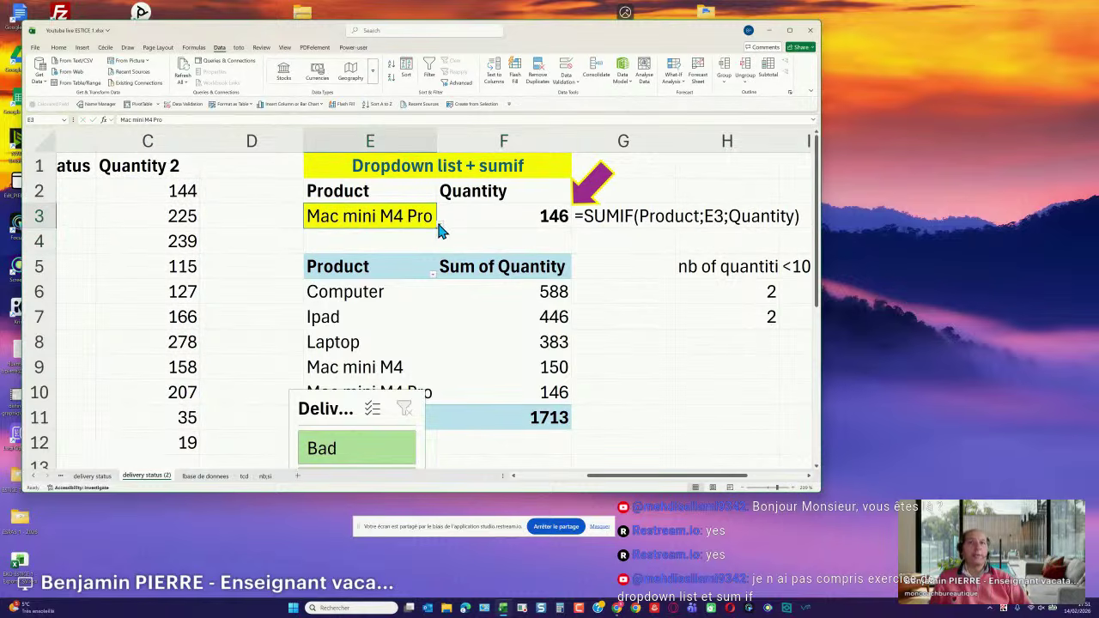
left_click(439, 224)
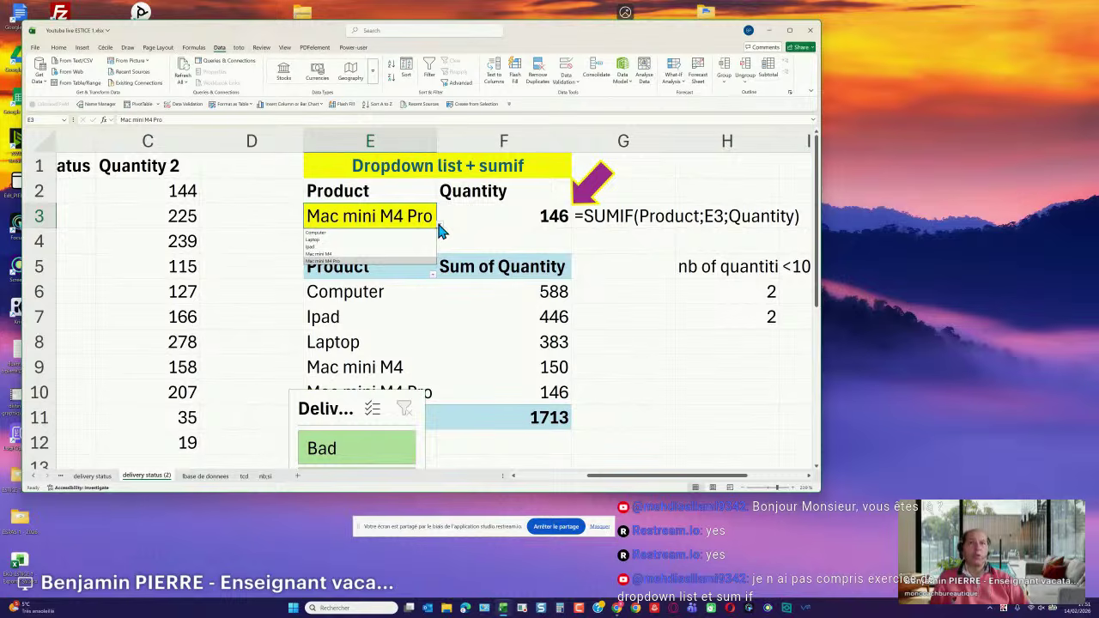
left_click(512, 219)
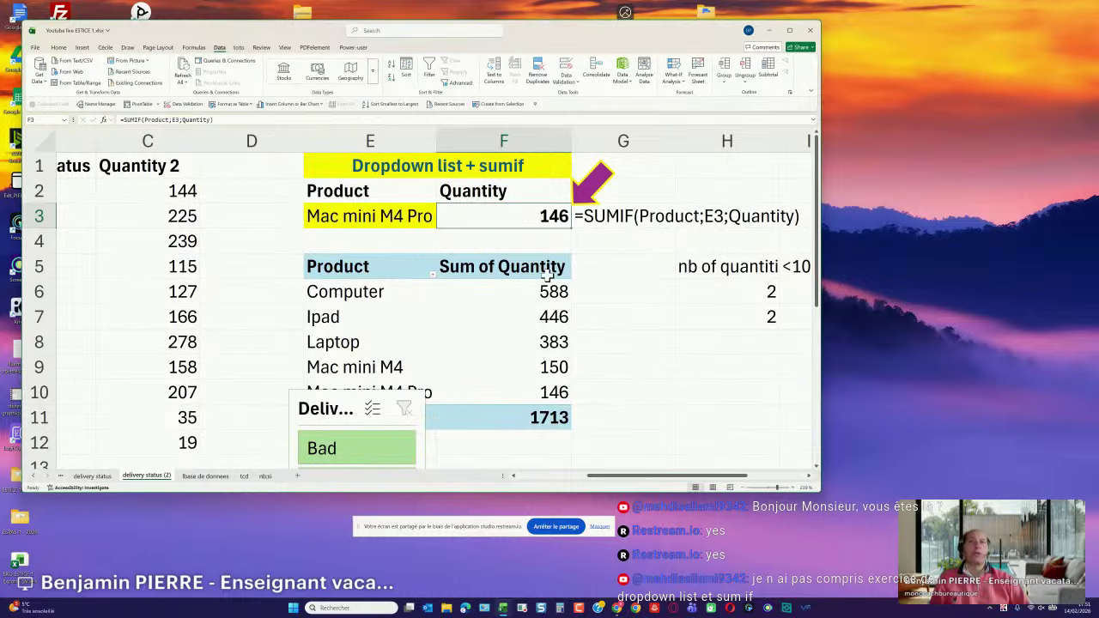
left_click_drag(676, 486, 575, 489)
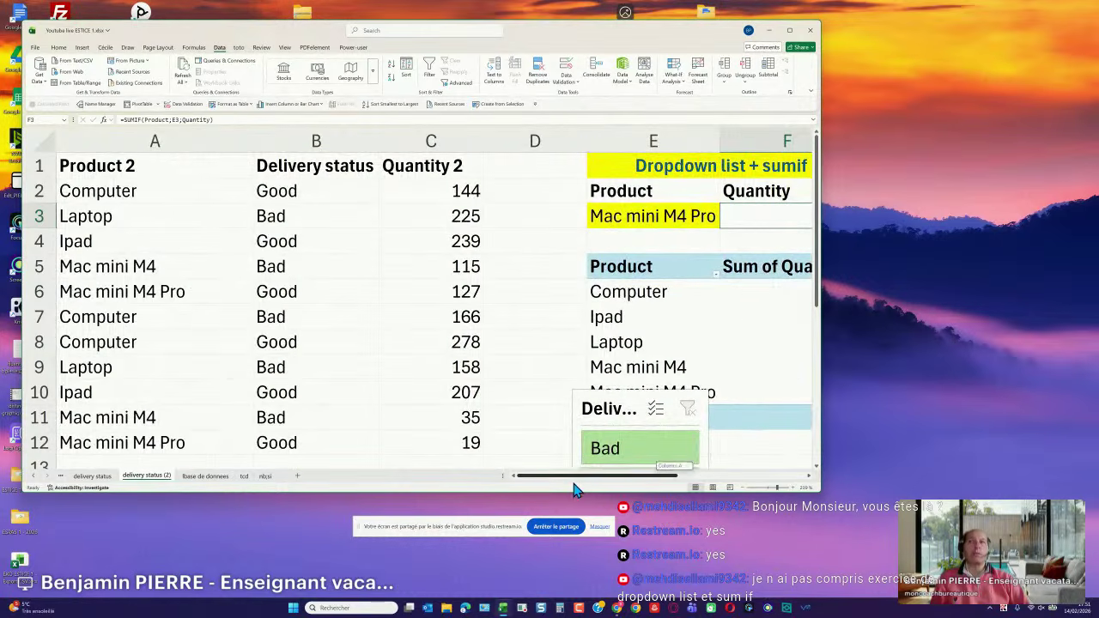
left_click(163, 292)
left_click(453, 293)
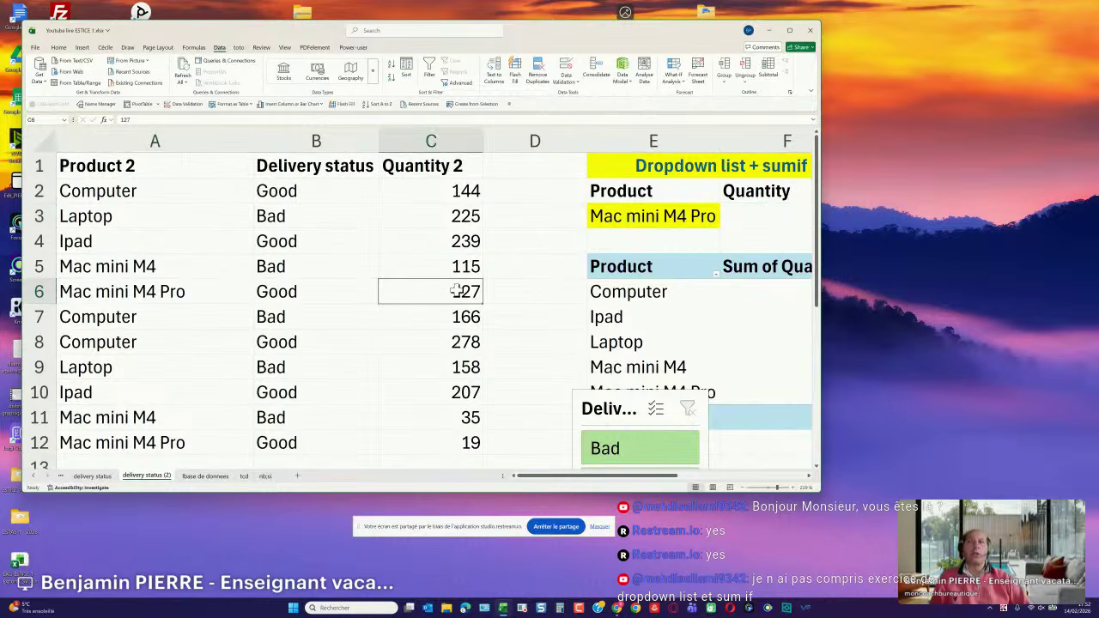
left_click(464, 444)
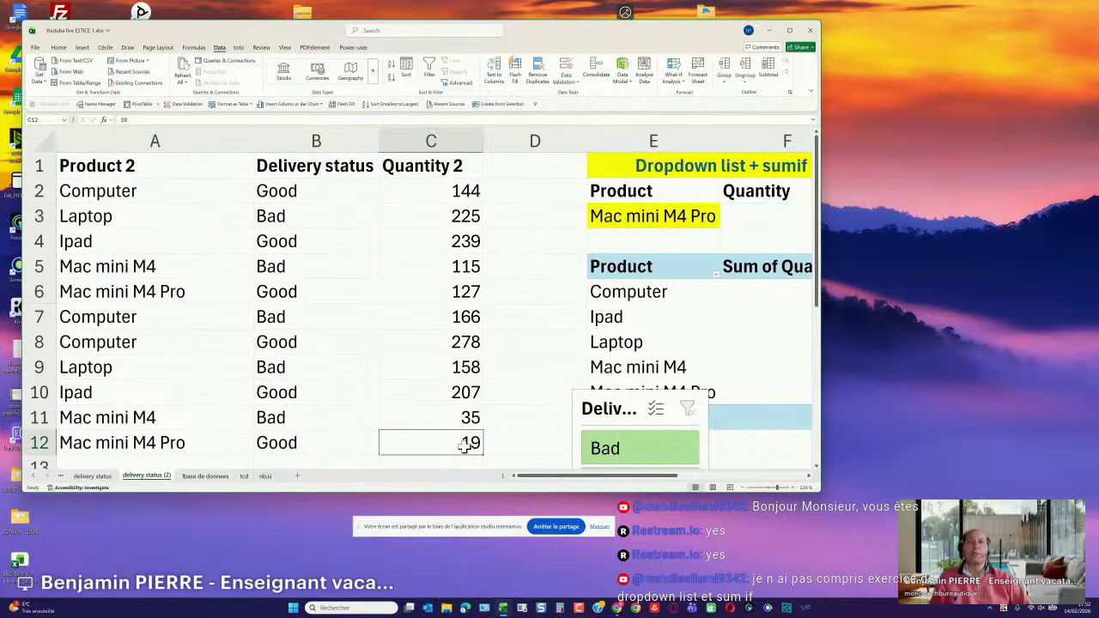
Recheck the SUMIF result in F3 and choose Ipad from the product drop-down list in E3.
left_click_drag(621, 476, 645, 478)
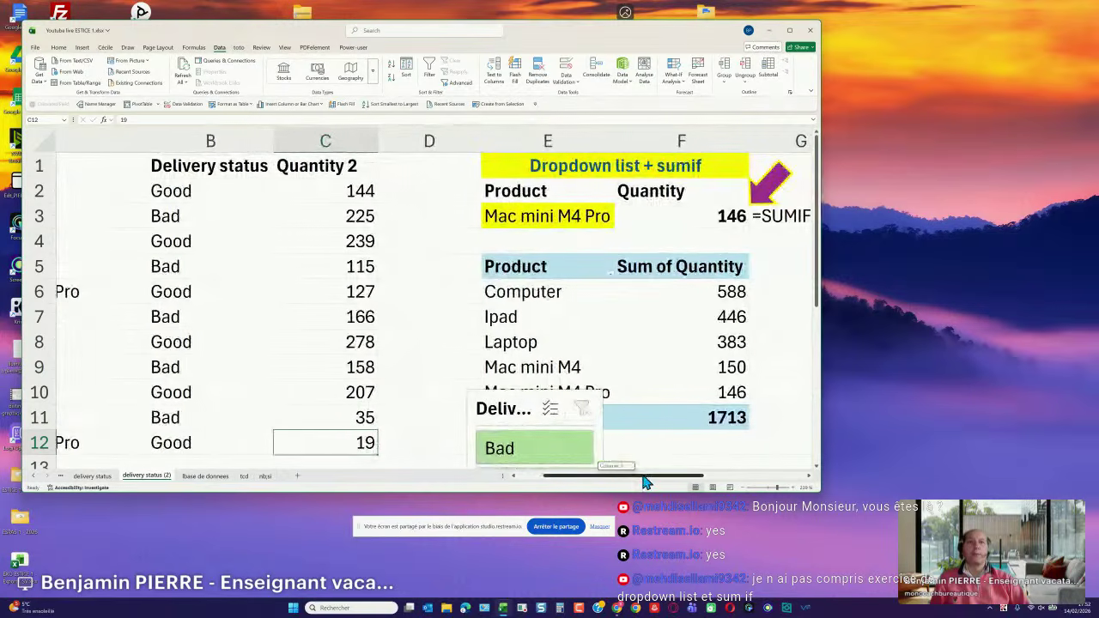
left_click(723, 215)
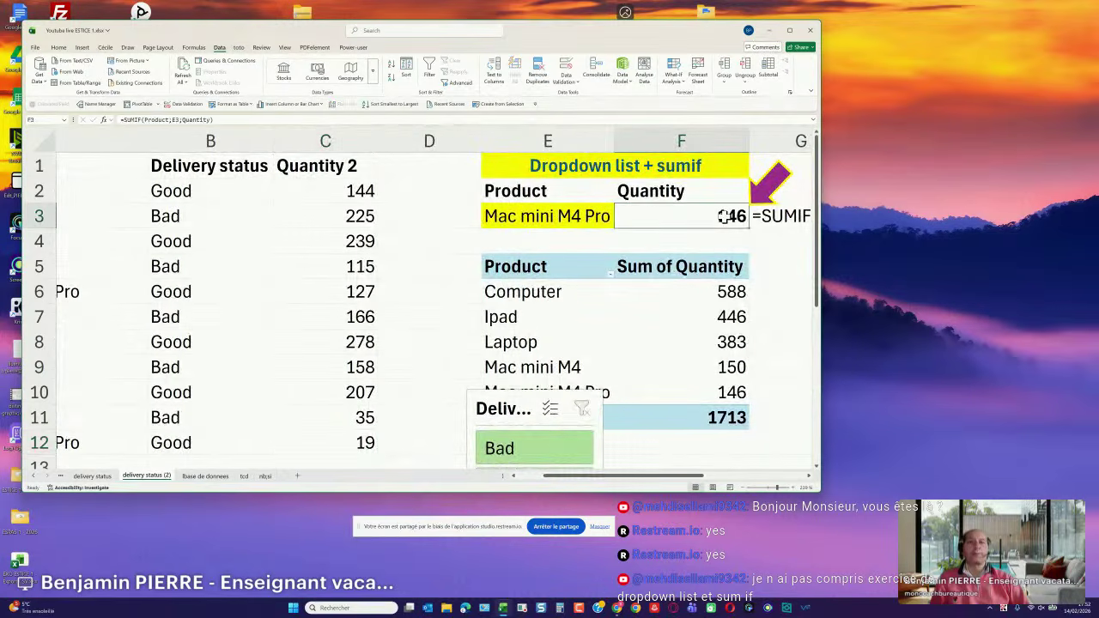
left_click(587, 221)
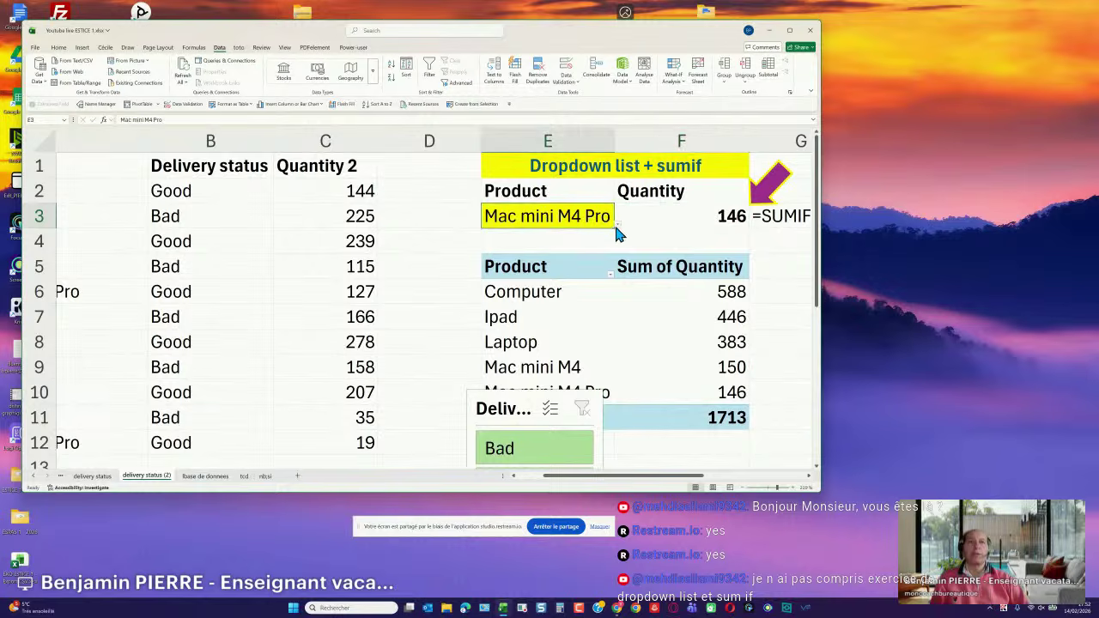
left_click(617, 225)
left_click(583, 245)
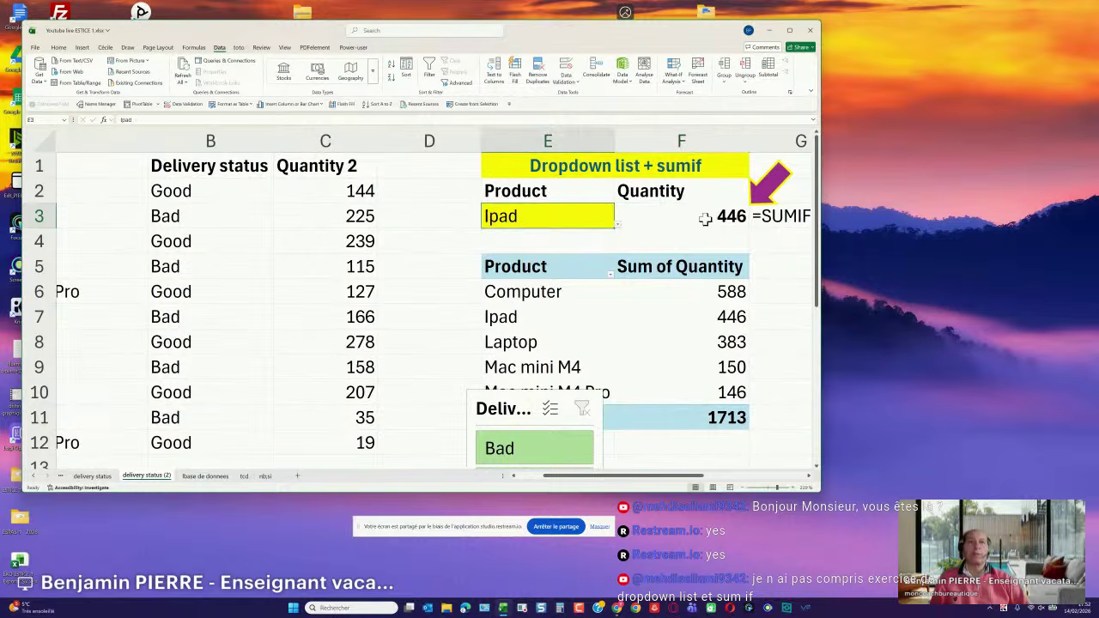